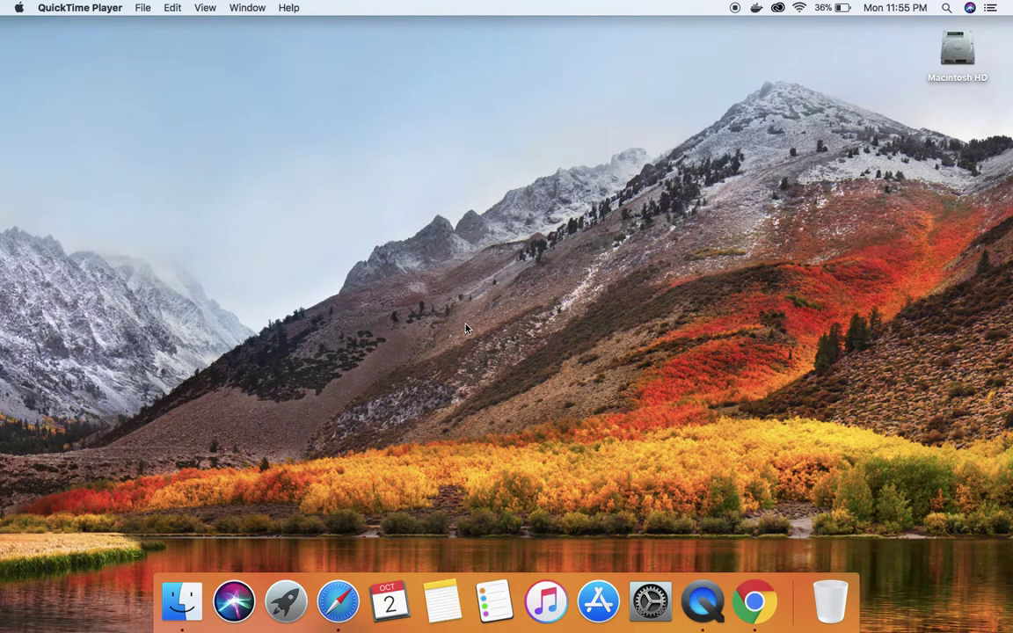
Switch to Chrome and open the Hyperledger Composer guide for installing a development environment, starting from the Playground's local version link.
key("ctrl+Right")
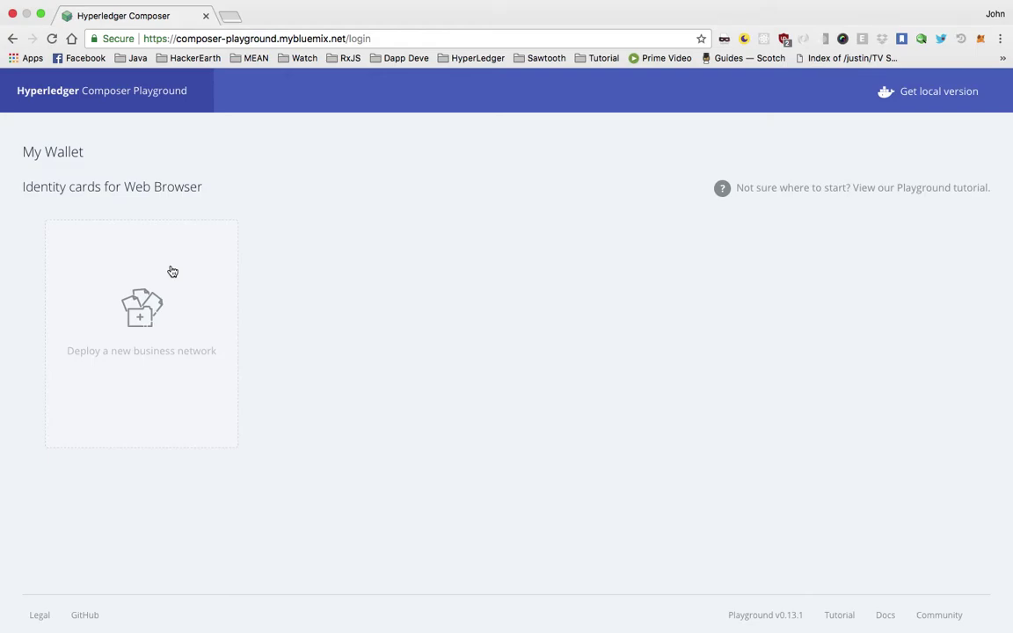
left_click(945, 92)
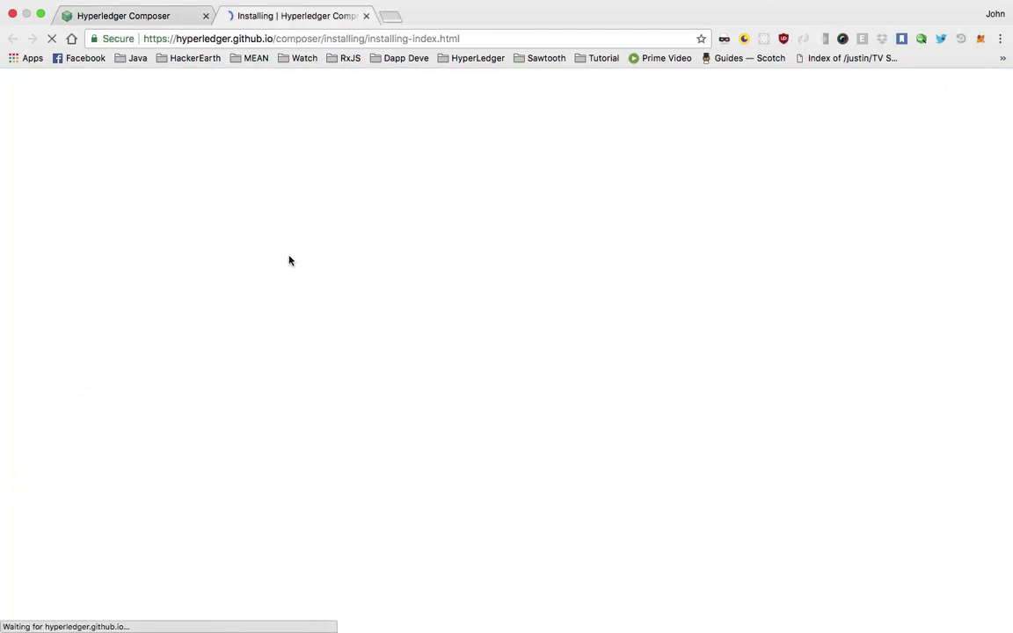
left_click(713, 221)
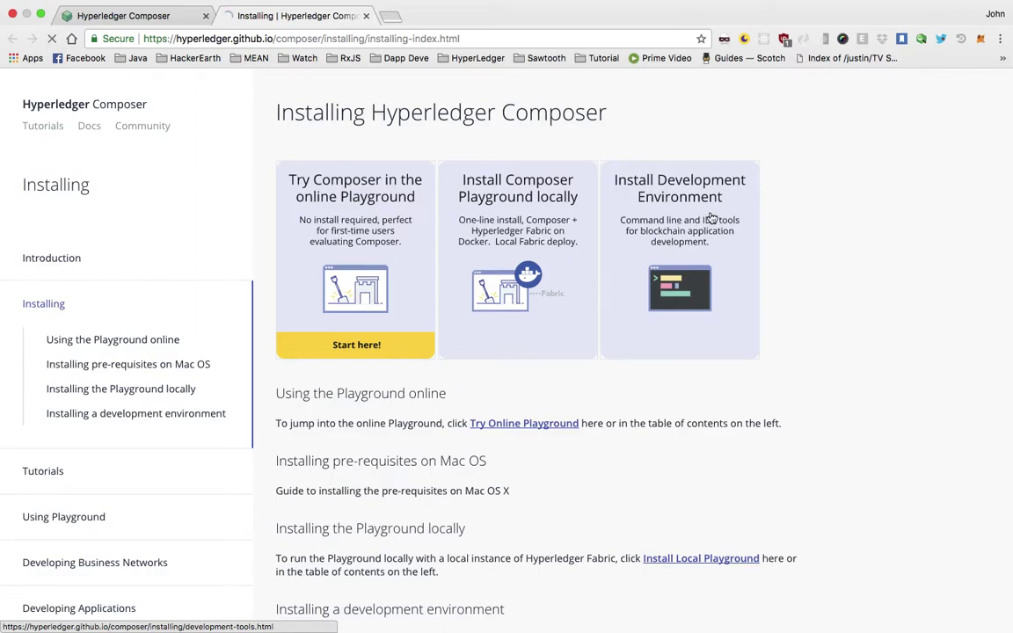
Open the installation guide for Mac OS X pre-requisites in a new browser tab and bring it to the front.
scroll(712, 218, "down", 5)
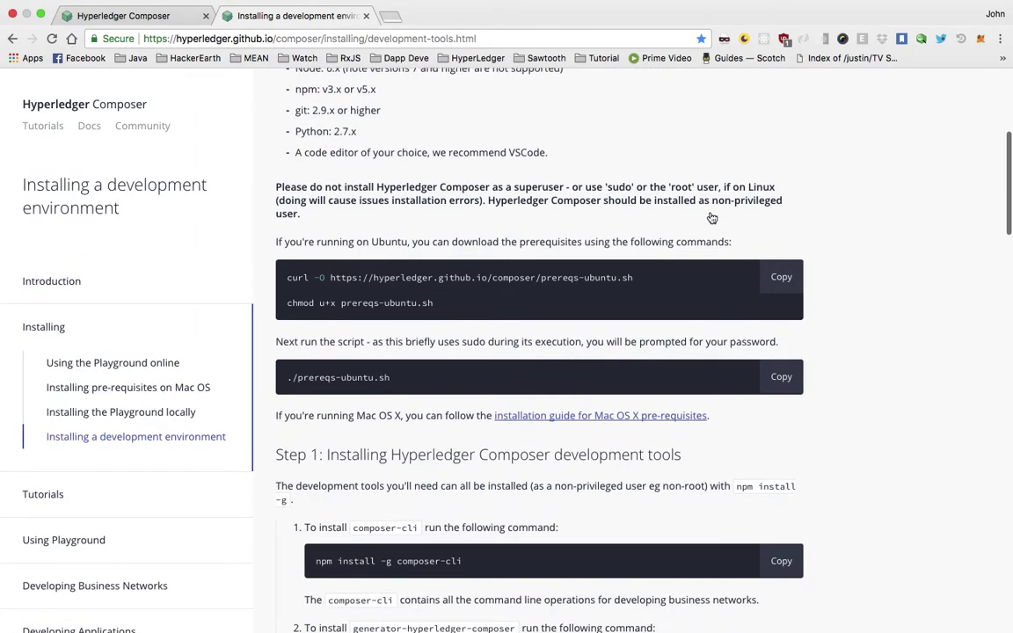
scroll(713, 218, "down", 3)
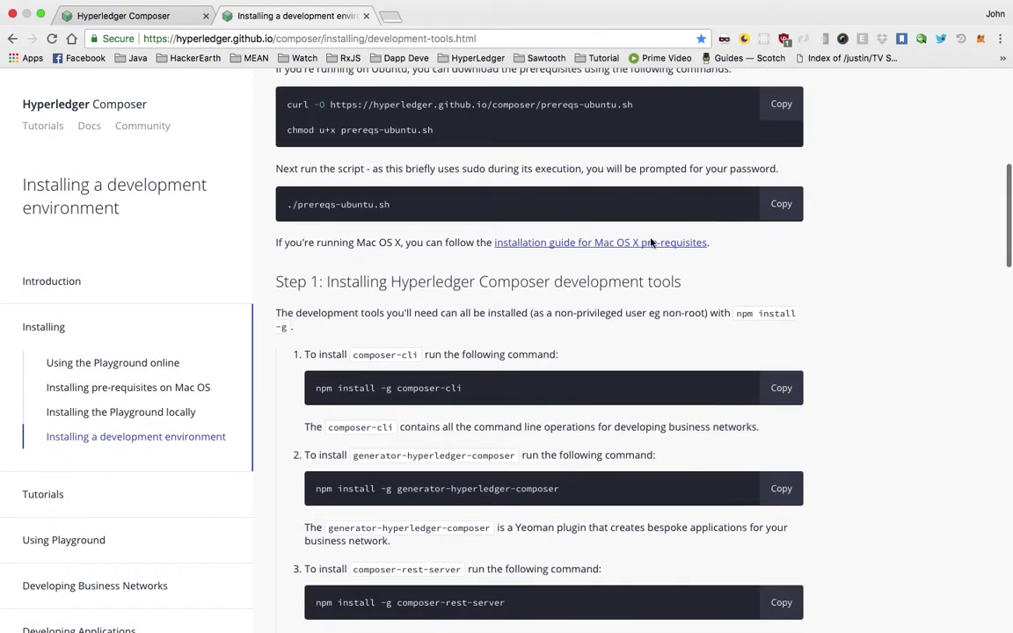
right_click(628, 250)
left_click(672, 253)
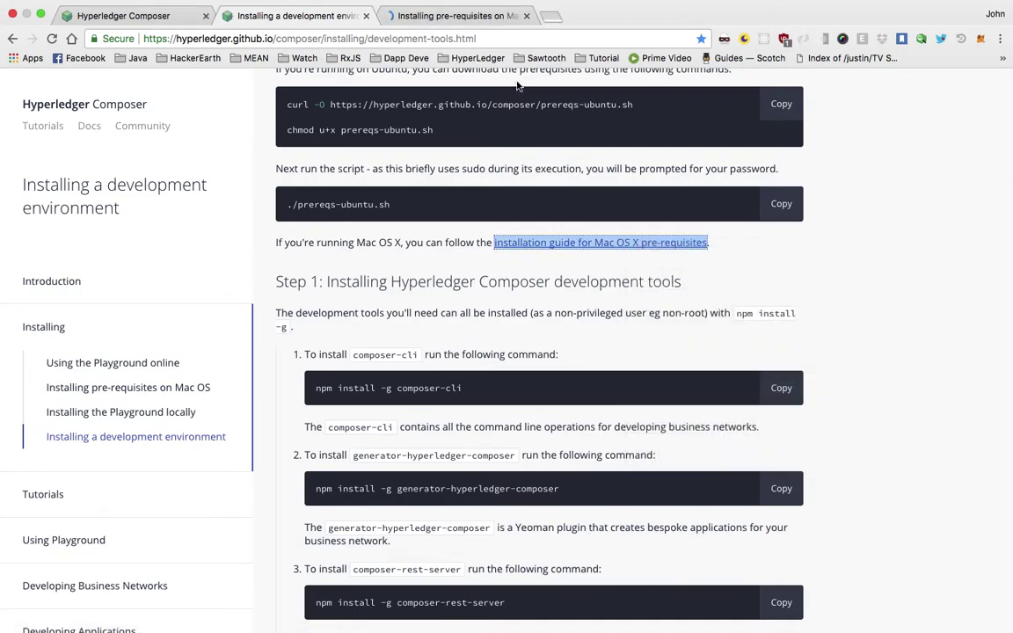
left_click(504, 24)
Read through the nvm, Xcode, Node, Docker and VSCode sections of the Mac OS pre-requisites guide, and close that guide.
scroll(457, 298, "down", 5)
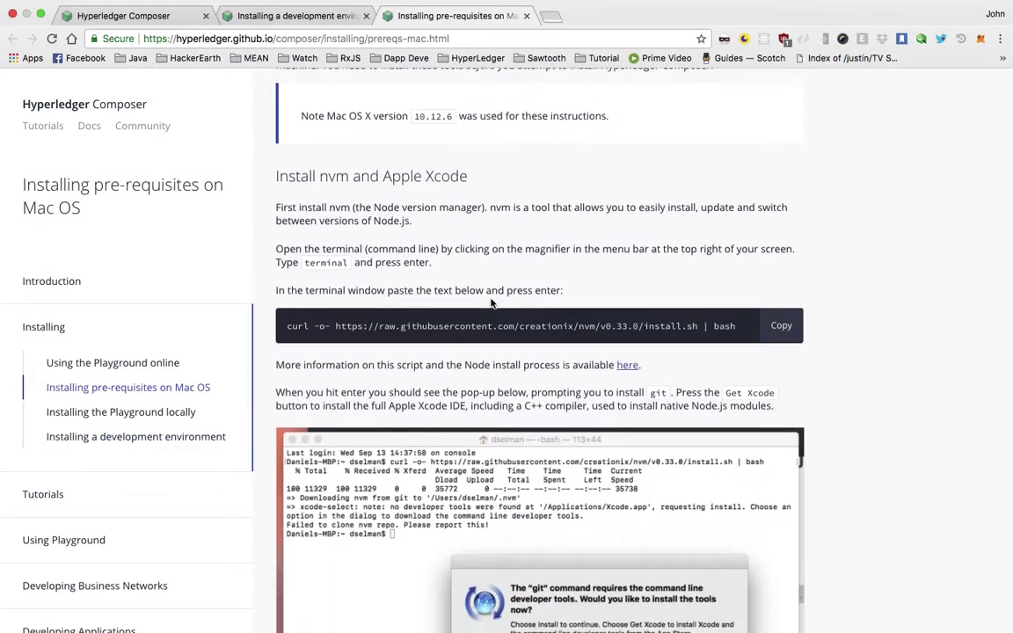
scroll(493, 303, "down", 2)
scroll(519, 220, "down", 3)
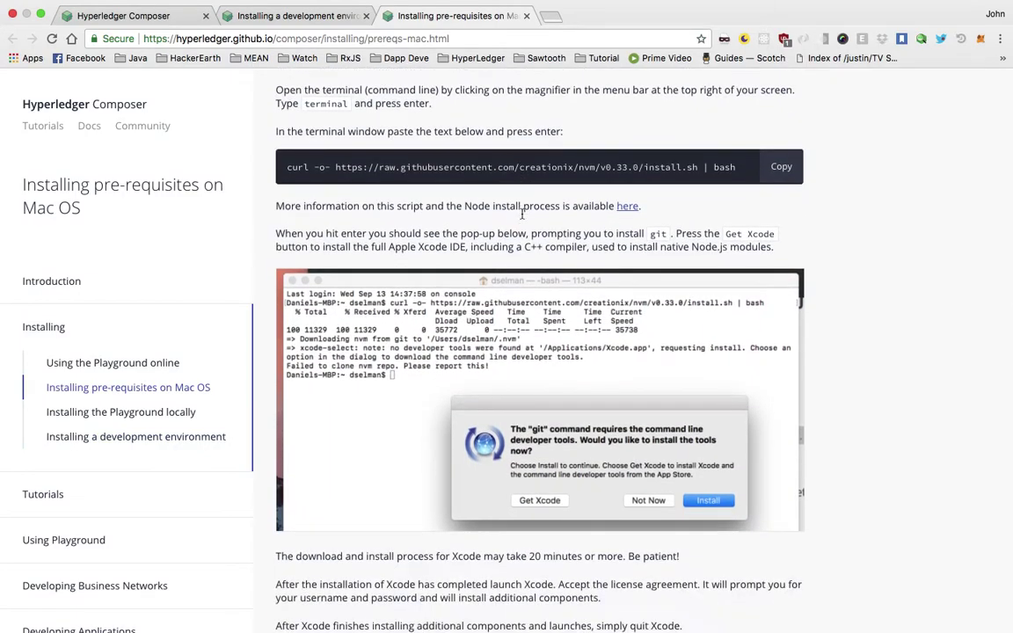
scroll(523, 217, "up", 6)
scroll(523, 218, "down", 3)
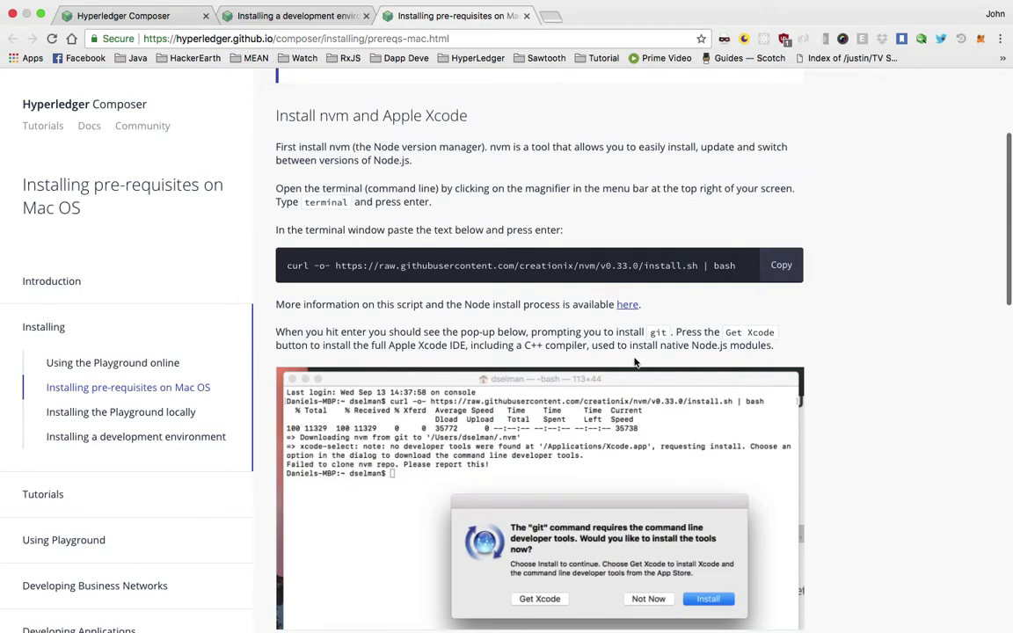
scroll(635, 360, "down", 3)
scroll(634, 360, "down", 8)
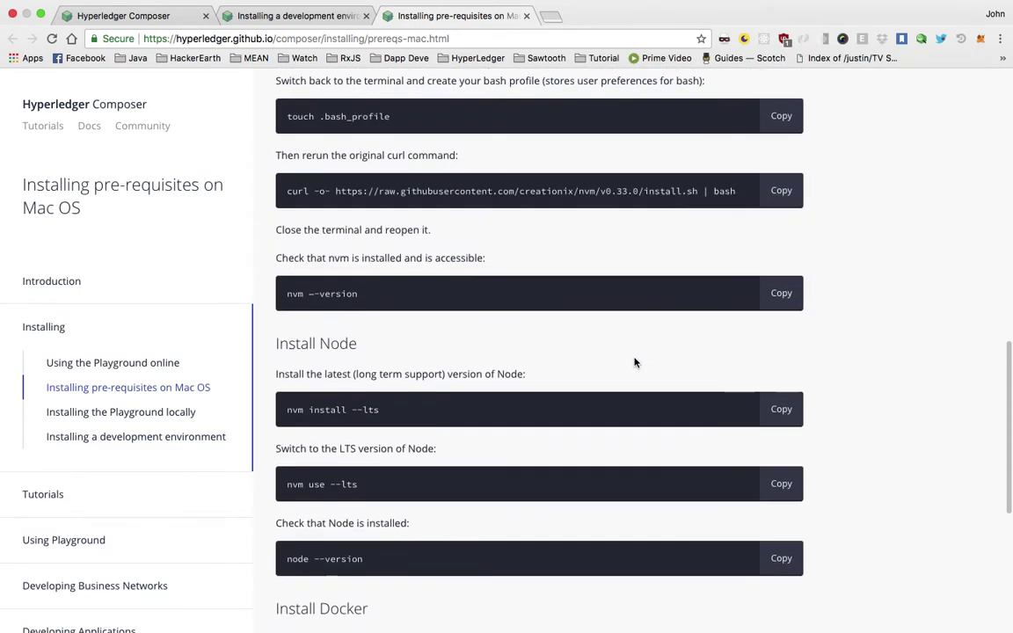
scroll(634, 362, "down", 1)
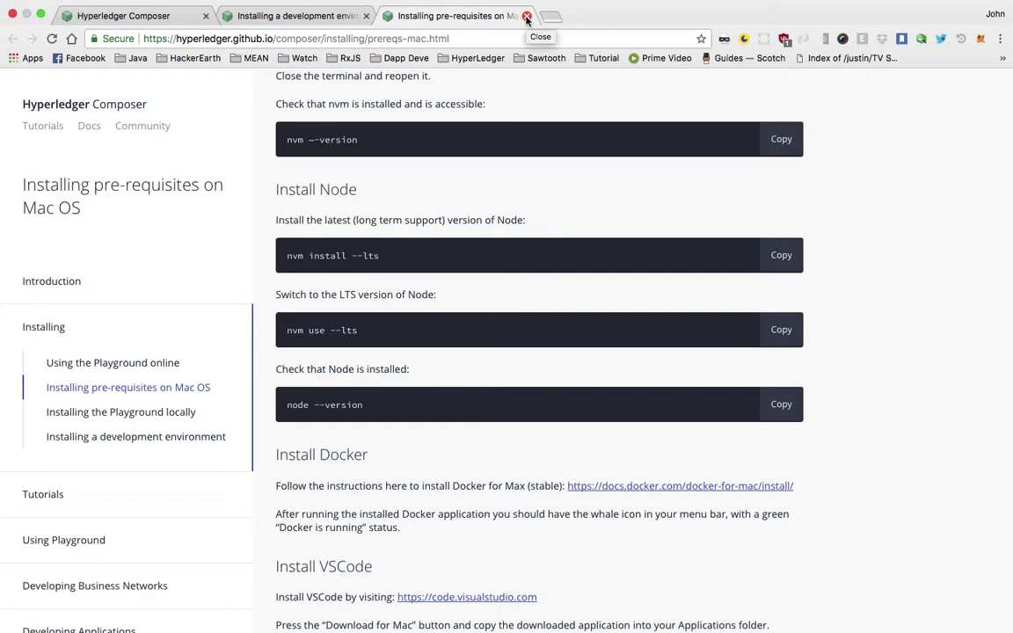
scroll(429, 226, "up", 10)
scroll(429, 226, "up", 2)
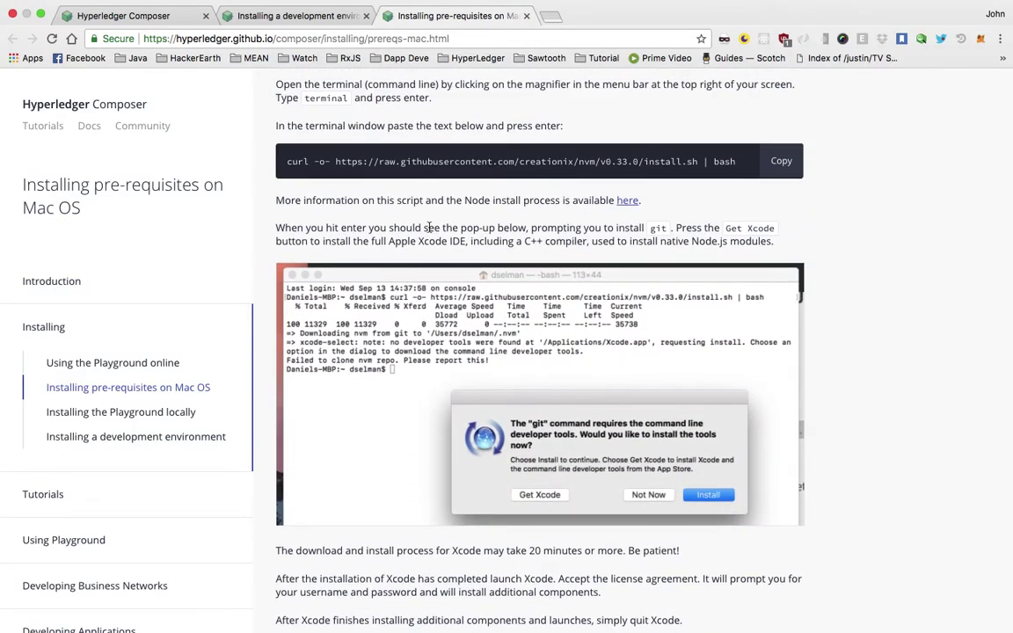
scroll(429, 226, "up", 2)
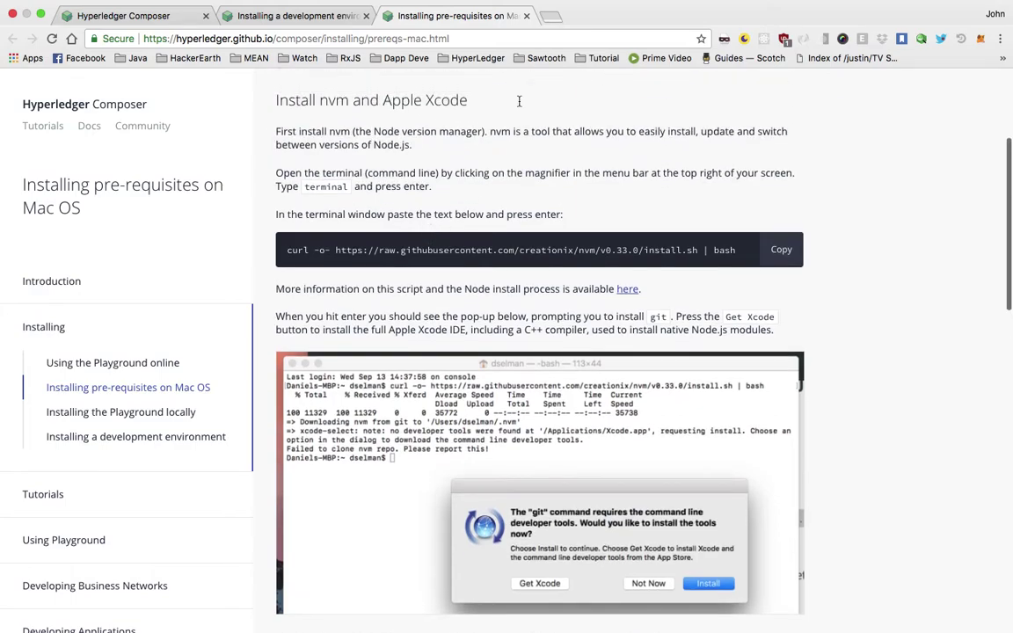
left_click(526, 15)
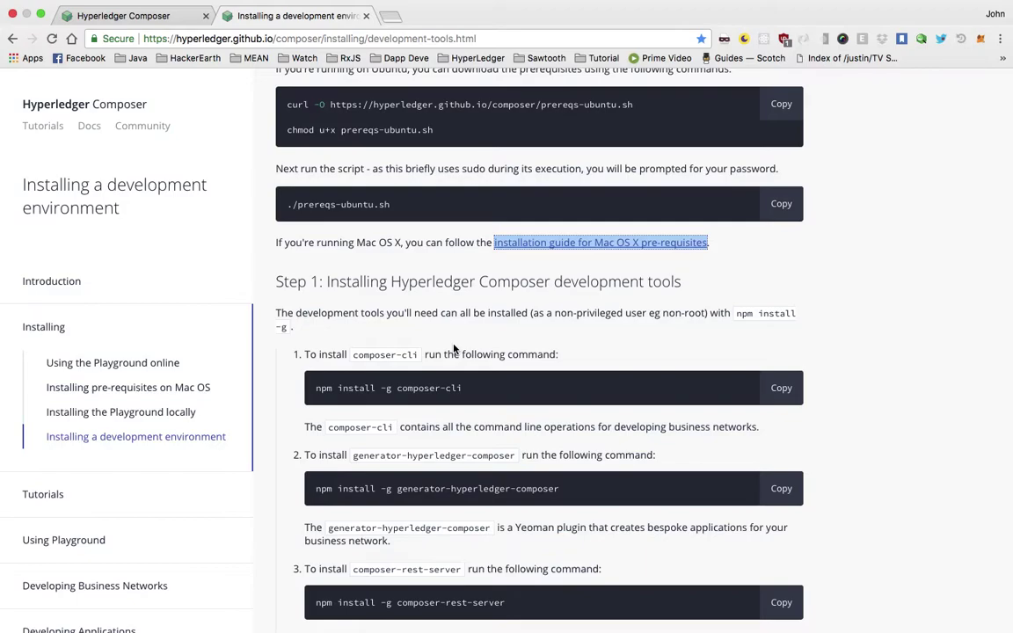
Search the web for "nodejs" in a new browser tab and open the official Node.js home page.
scroll(454, 349, "down", 3)
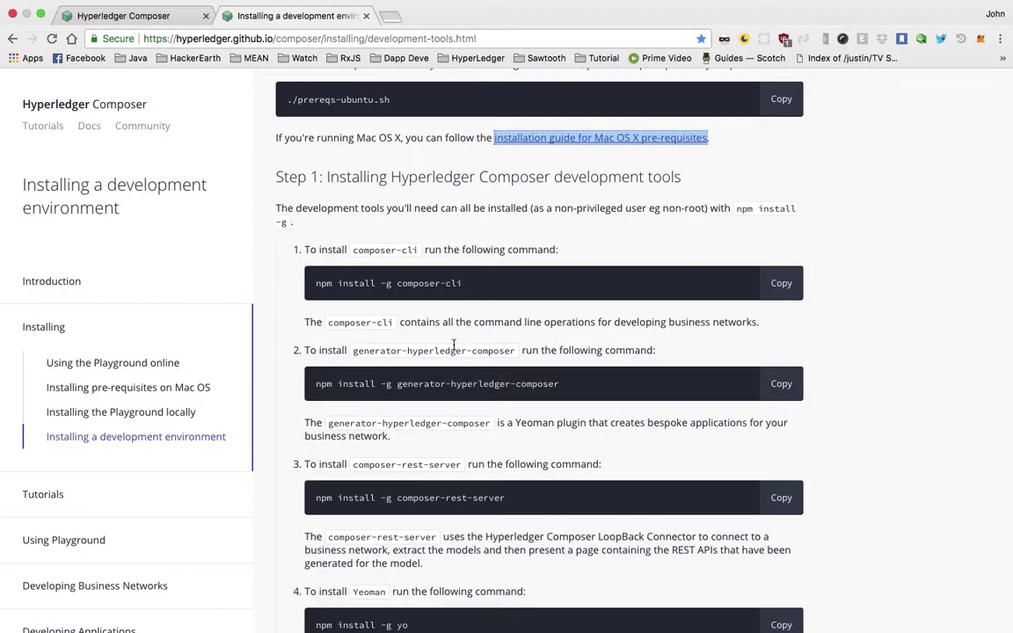
left_click(389, 16)
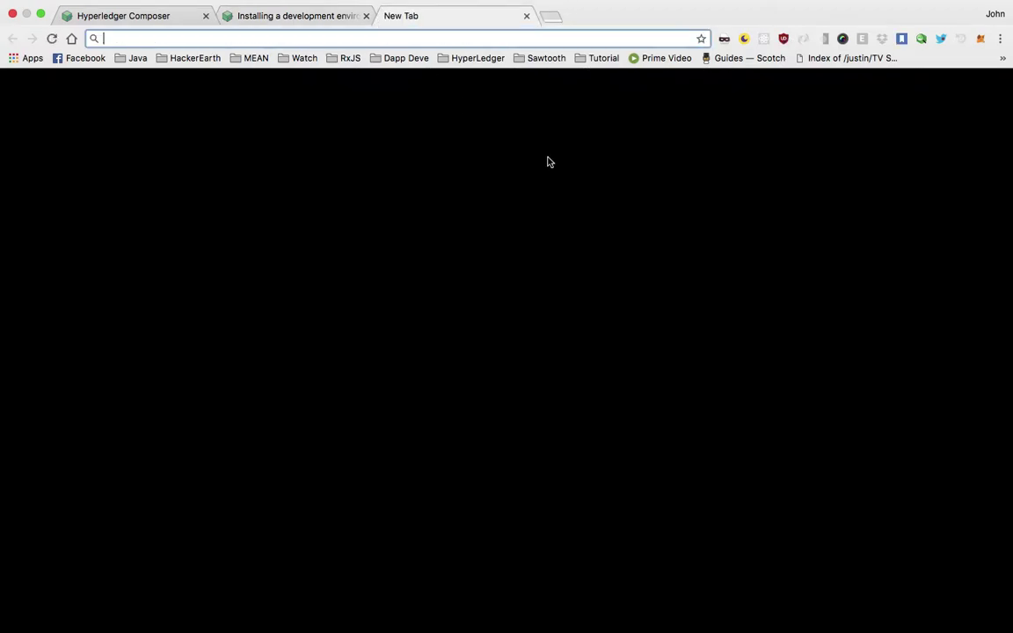
type("node")
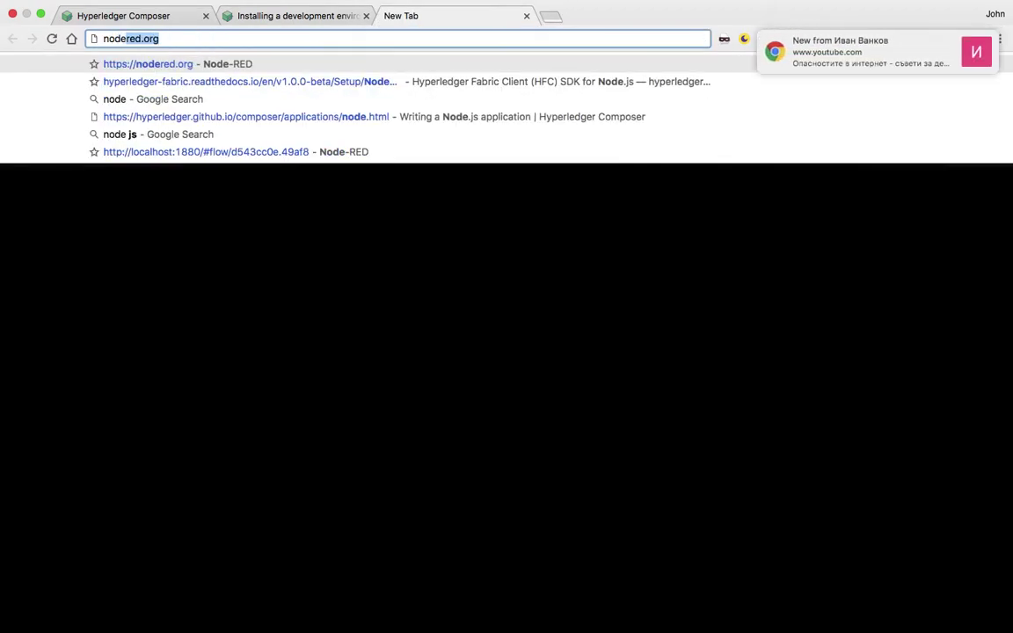
type("js")
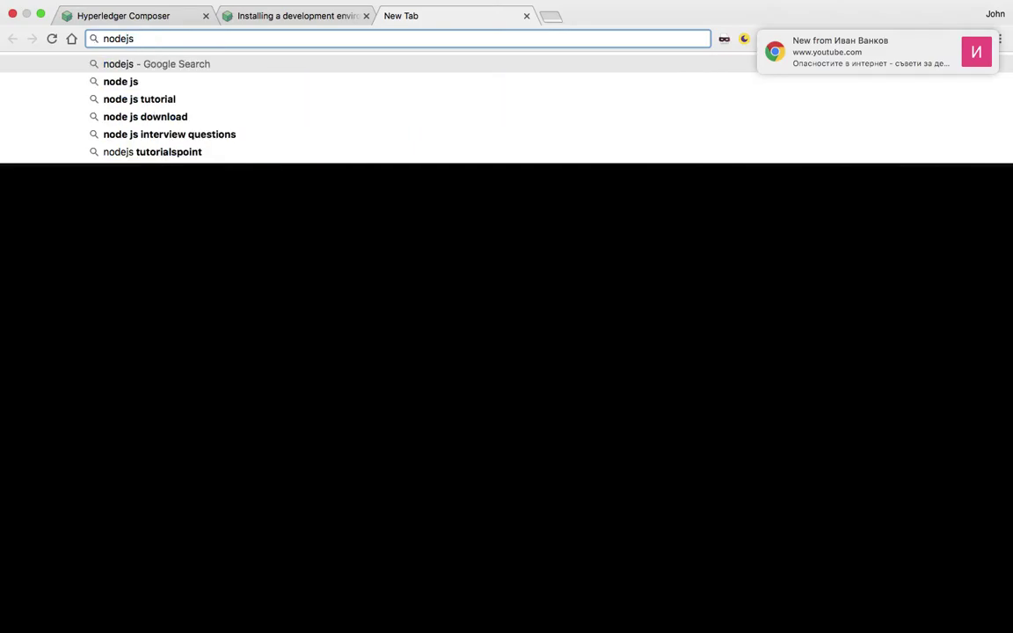
key("Return")
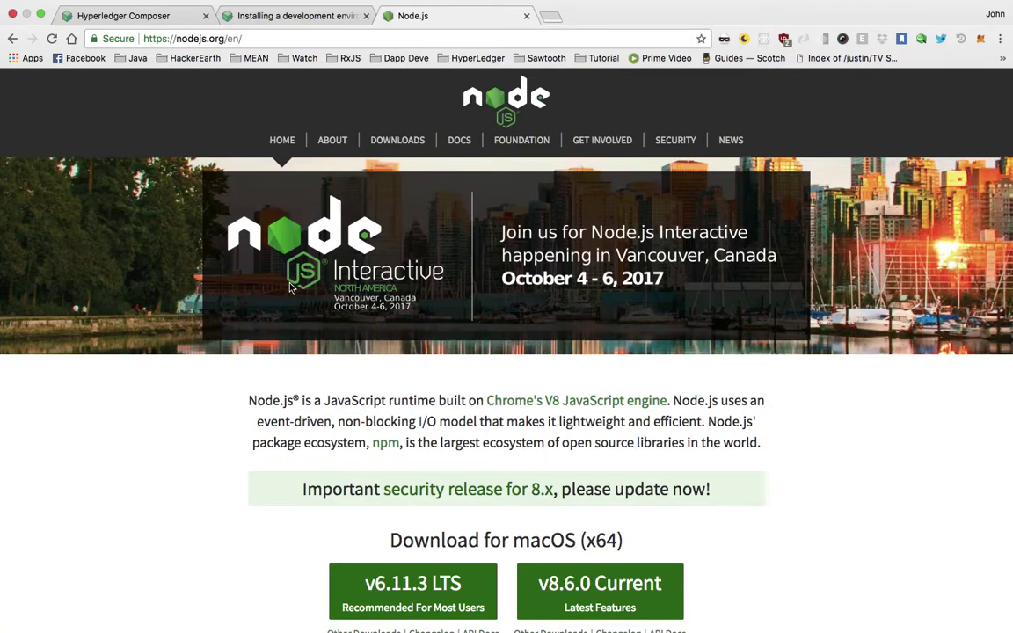
Open the other downloads for Node.js v6.11.3 LTS and look over the installers offered for each platform.
scroll(307, 352, "down", 4)
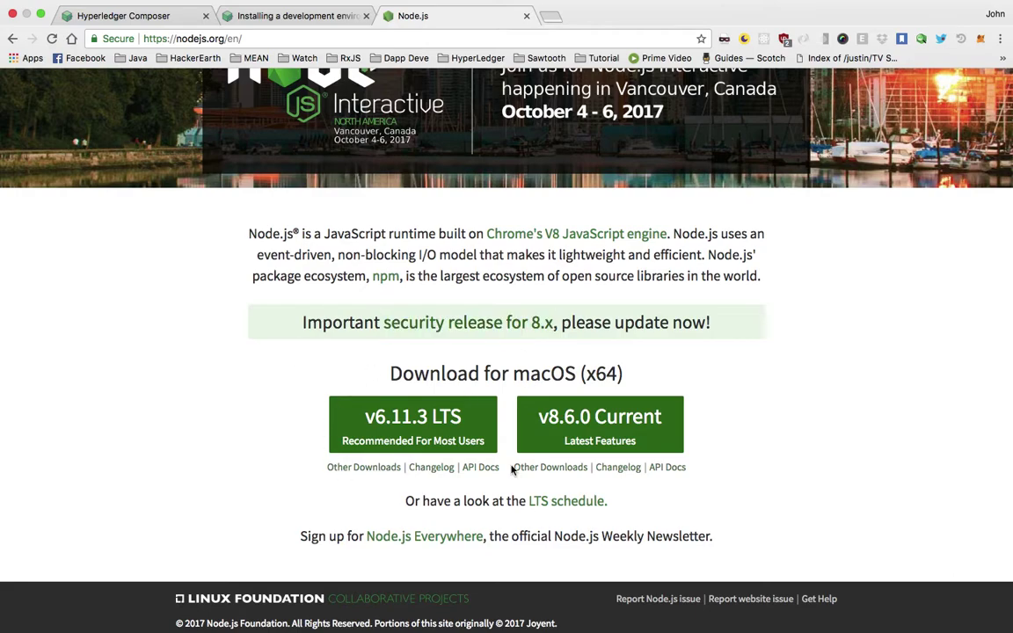
scroll(553, 486, "down", 2)
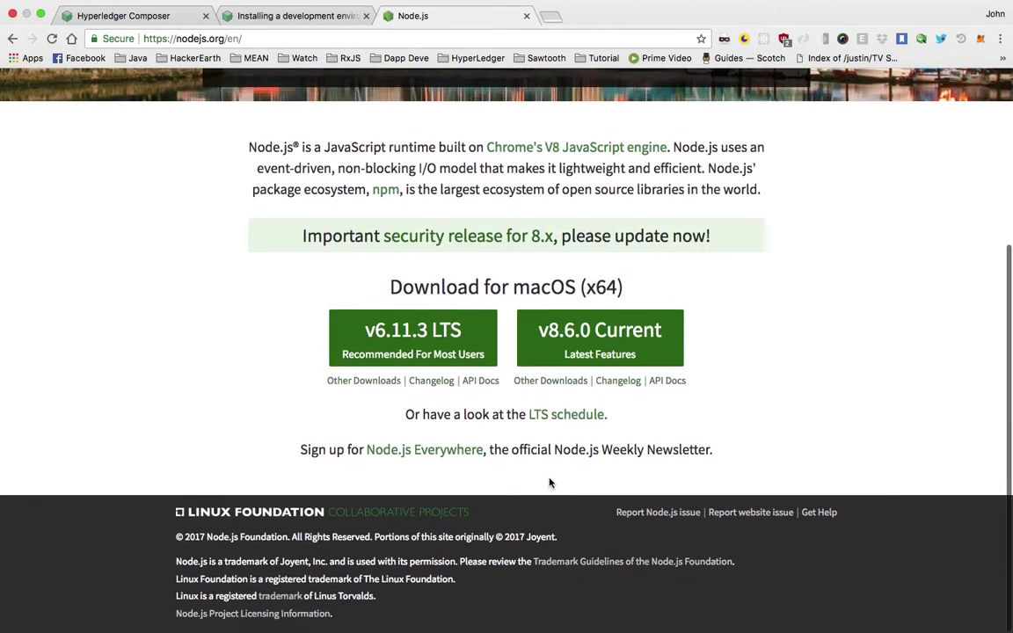
left_click(384, 380)
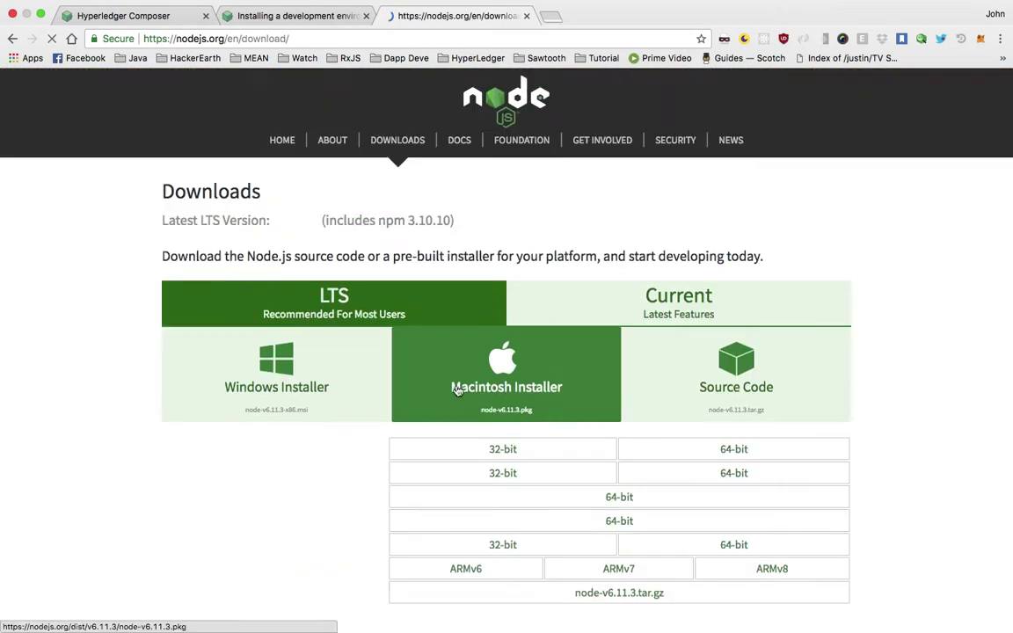
scroll(452, 321, "down", 5)
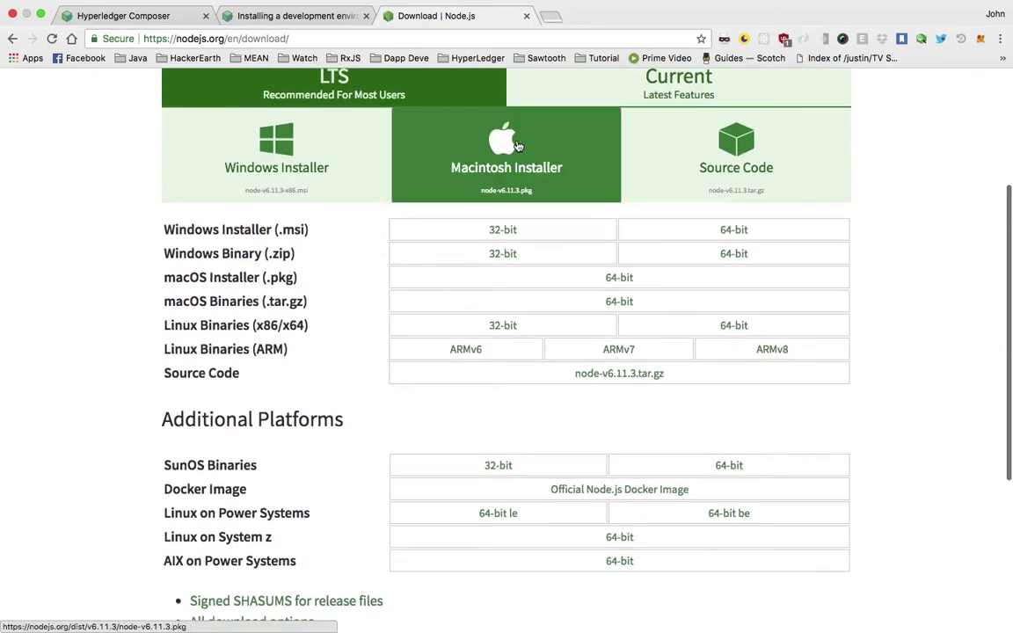
scroll(369, 324, "up", 5)
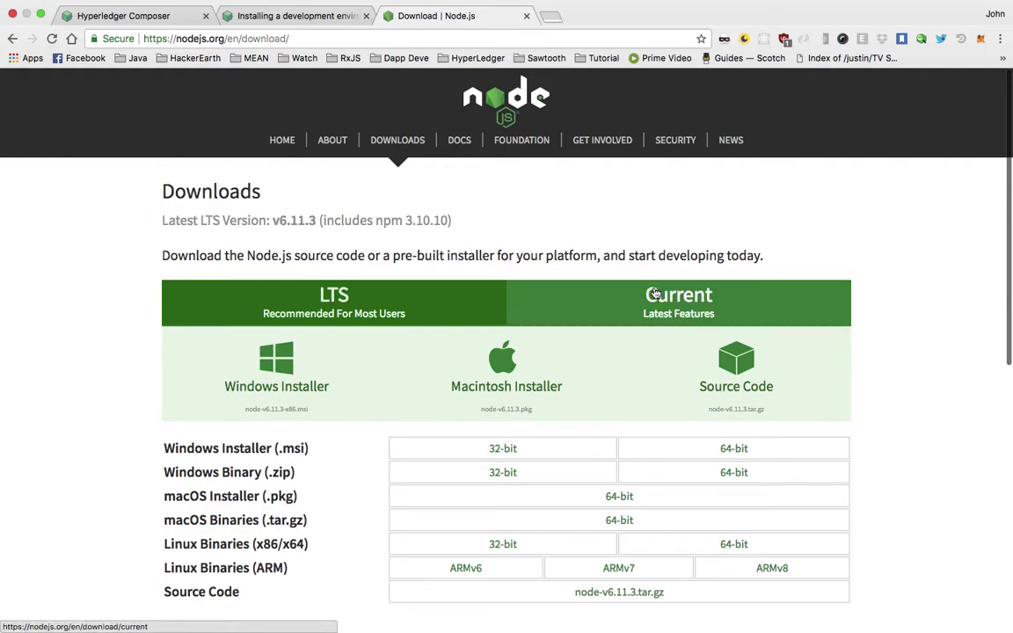
scroll(655, 293, "down", 6)
scroll(551, 217, "up", 6)
scroll(402, 210, "down", 4)
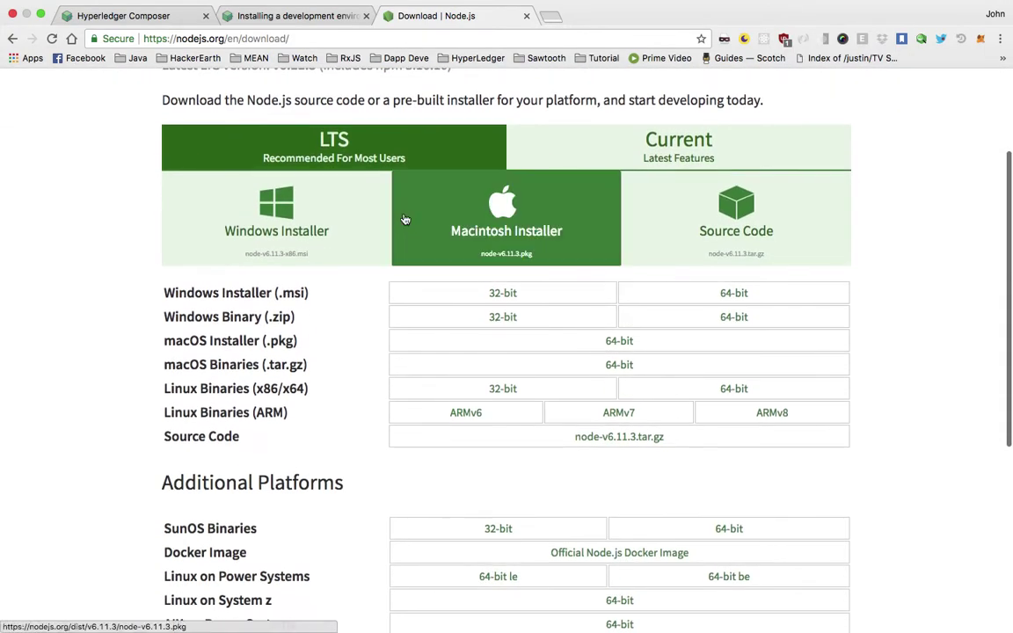
Open Terminal and check the installed Node.js version with node --version.
key("super+space")
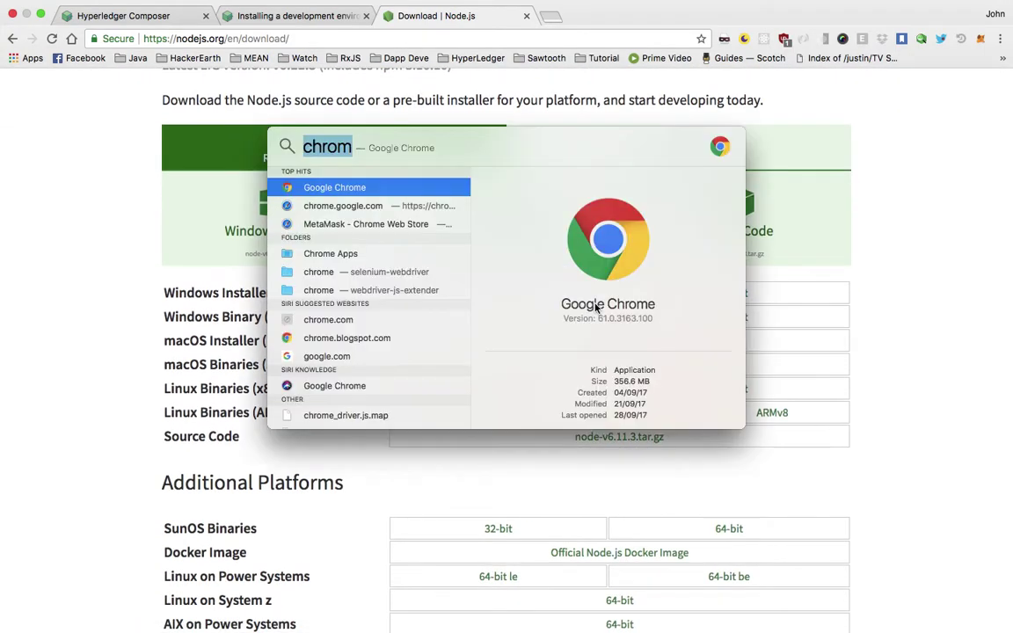
type("ter")
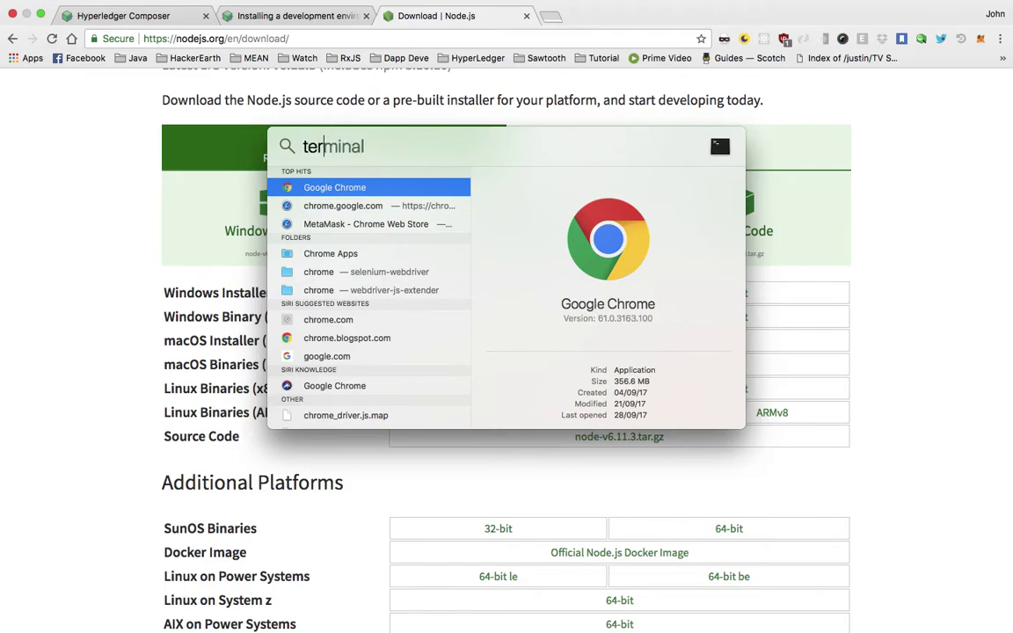
key("Return")
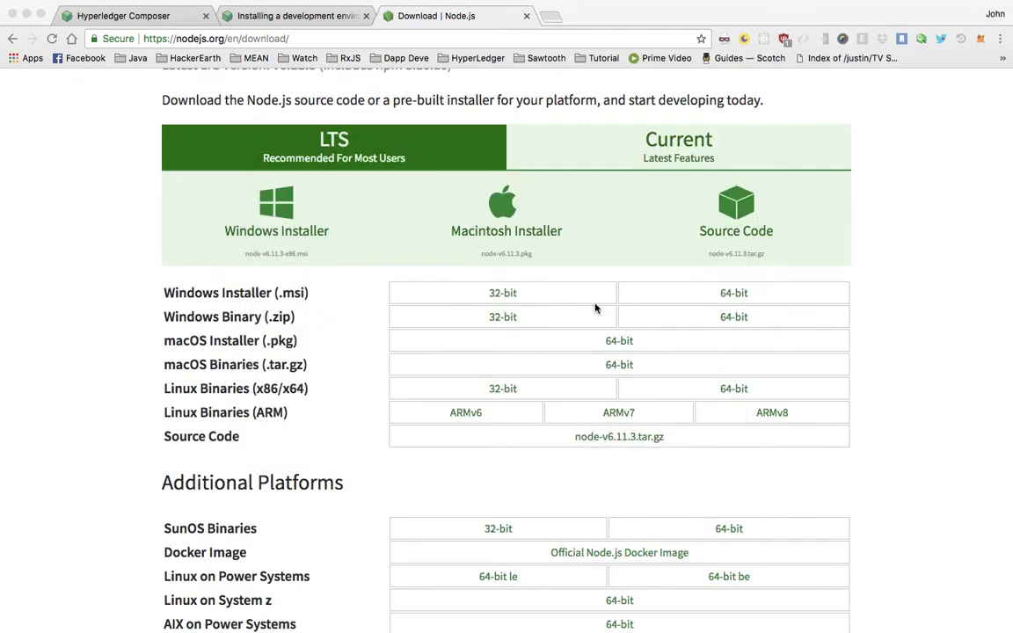
type("node ")
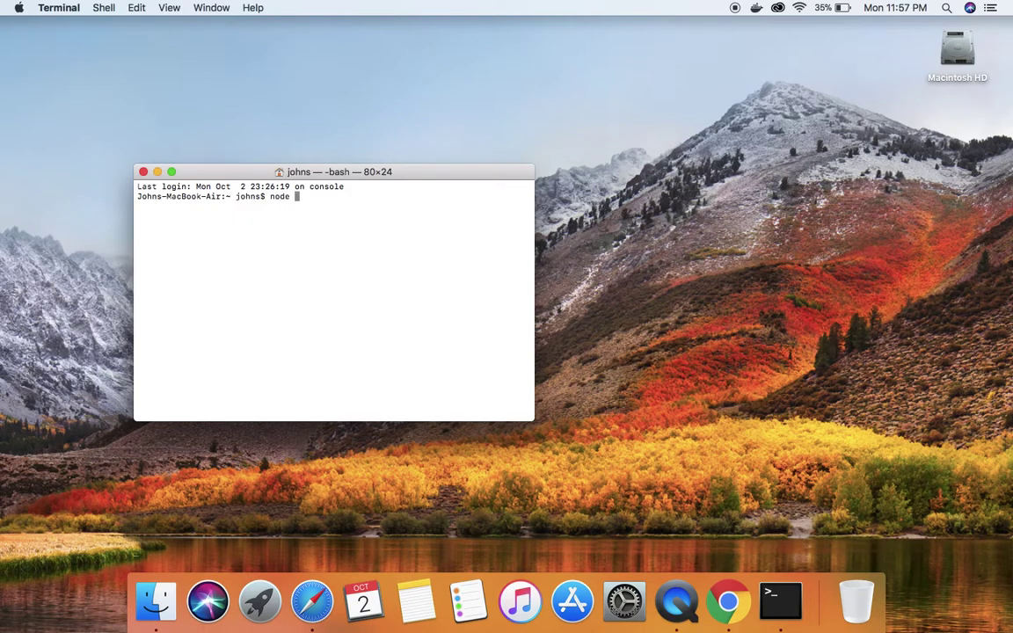
type("--version")
key("Return")
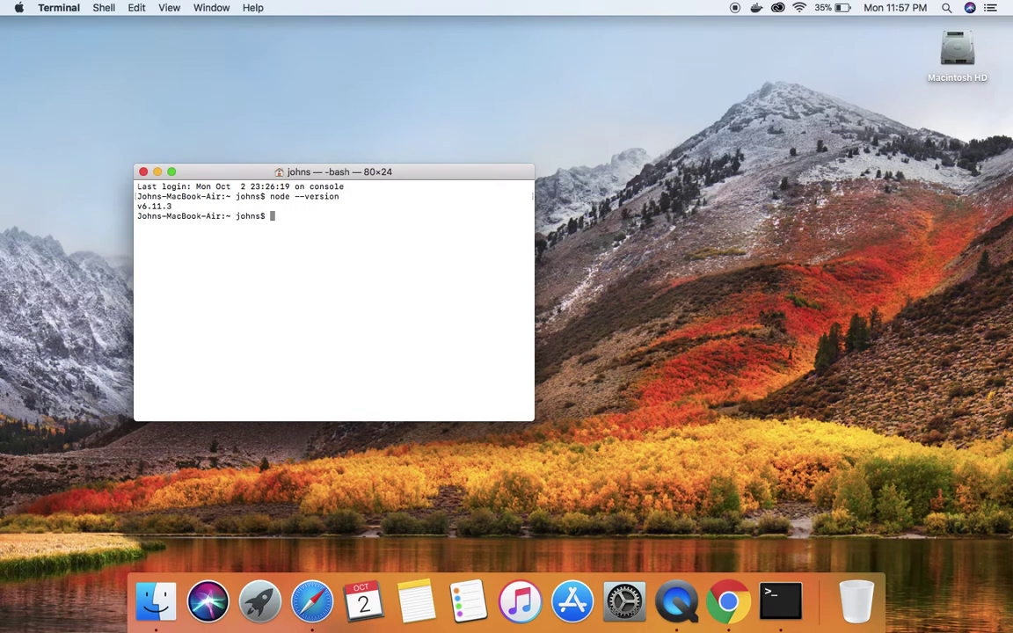
Look up the npm version bundled with the Node.js LTS release, check the installed one with npm --version, and return to Chrome.
key("super+Tab")
scroll(594, 308, "up", 4)
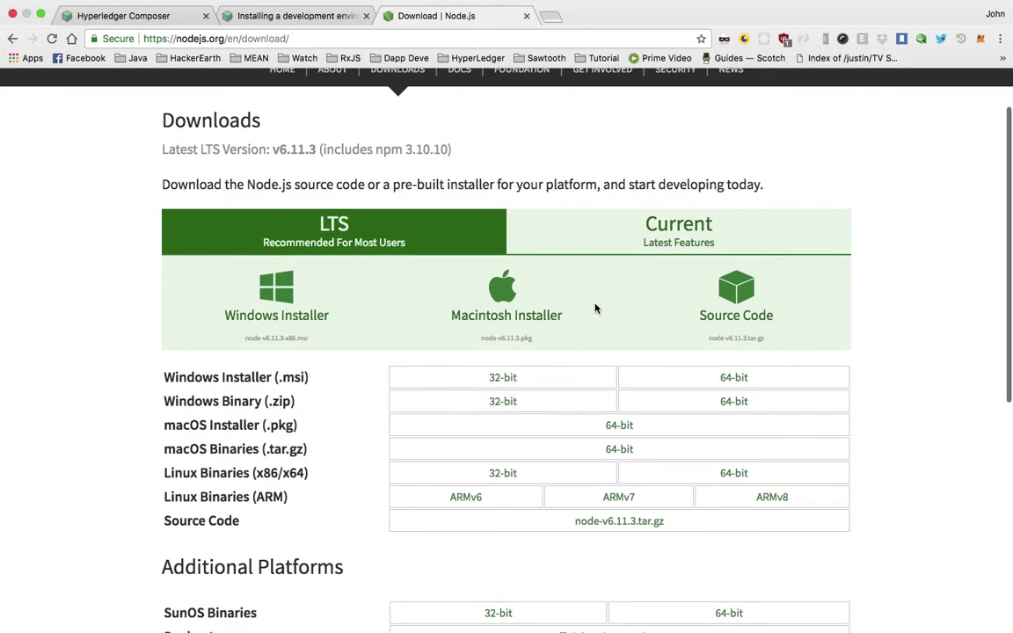
double_click(336, 218)
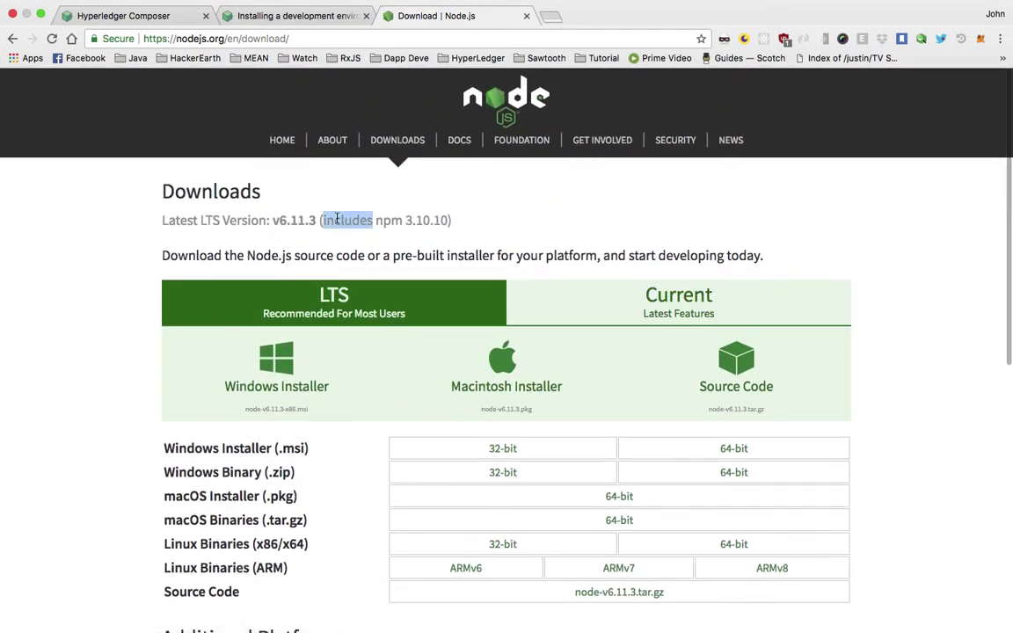
key("super+Tab")
type("np")
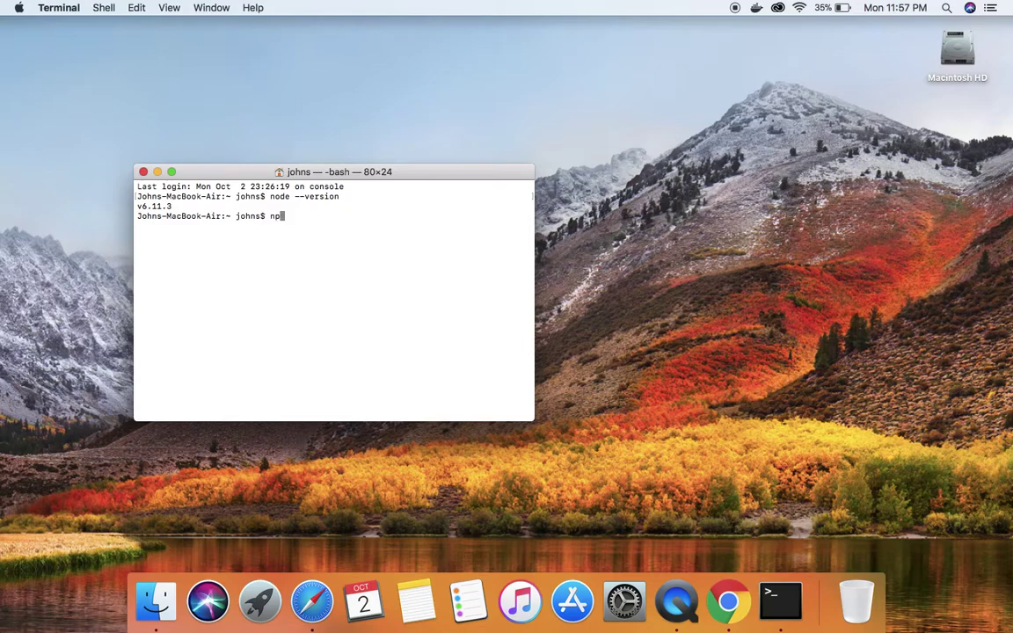
type("m --version")
key("Return")
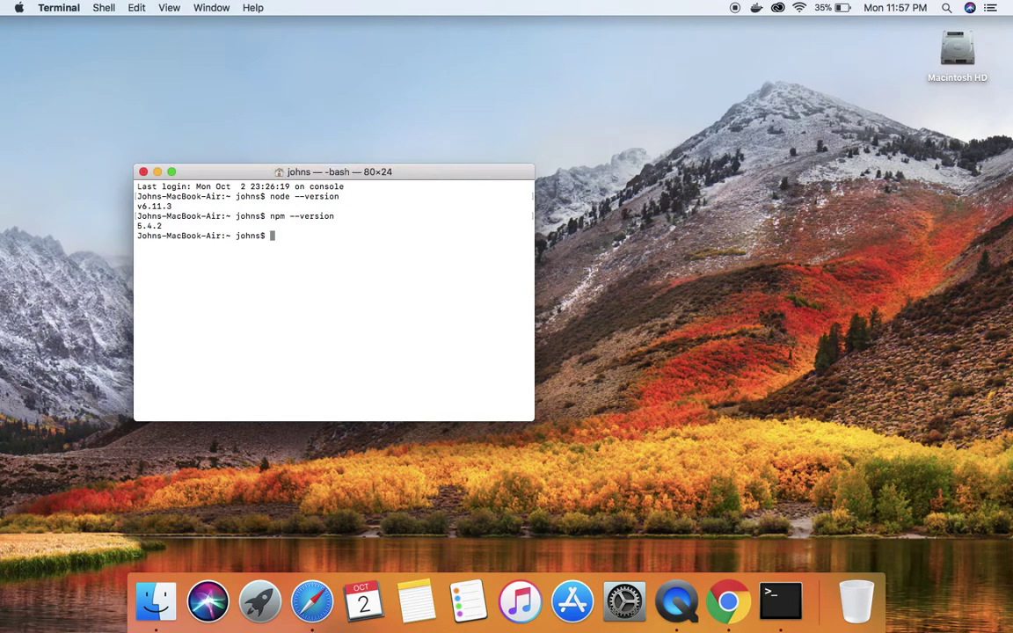
key("ctrl+Right")
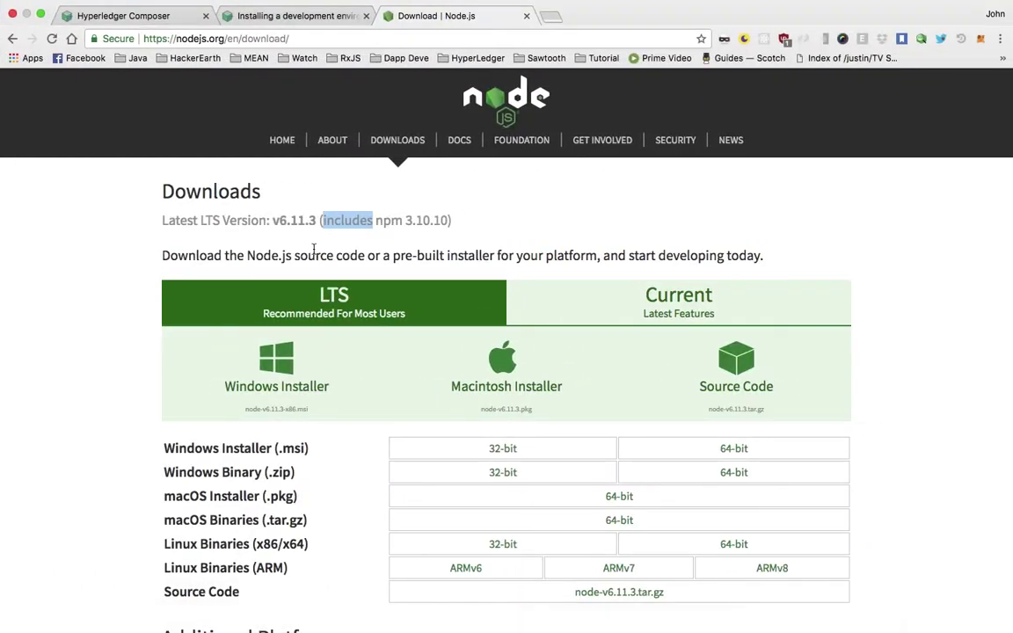
Close the Node.js downloads page and clear the output of the version checks in Terminal.
left_click(547, 194)
left_click(631, 306)
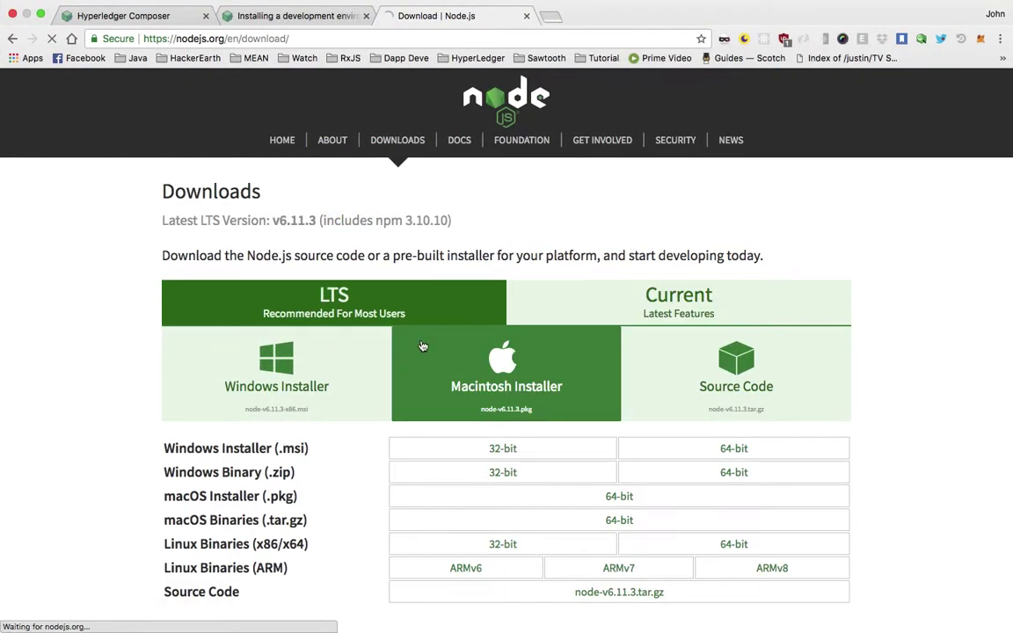
left_click(526, 15)
key("ctrl+Left")
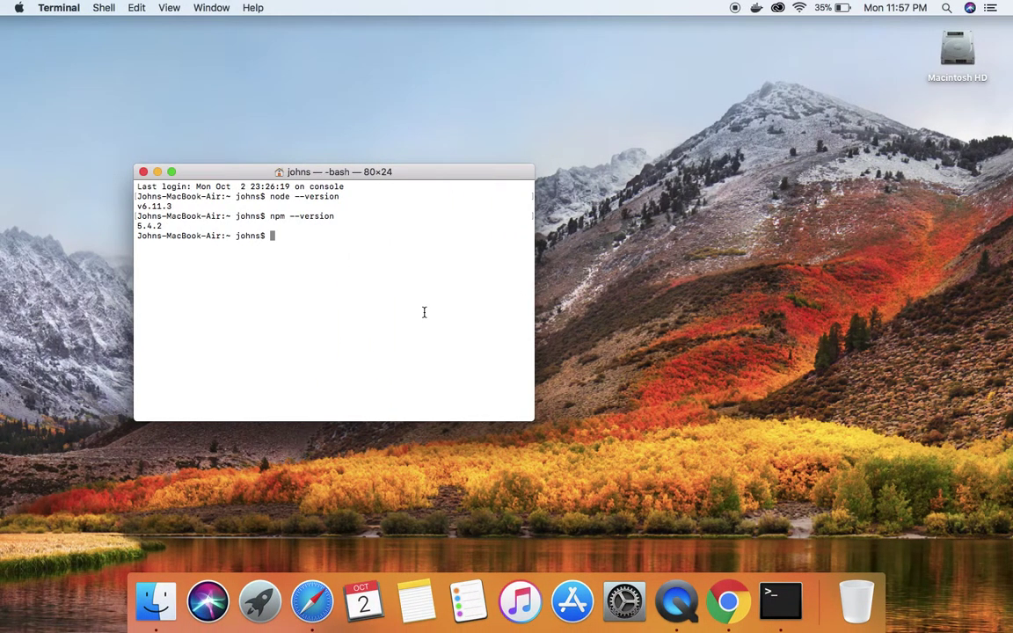
key("ctrl+l")
key("ctrl+Right")
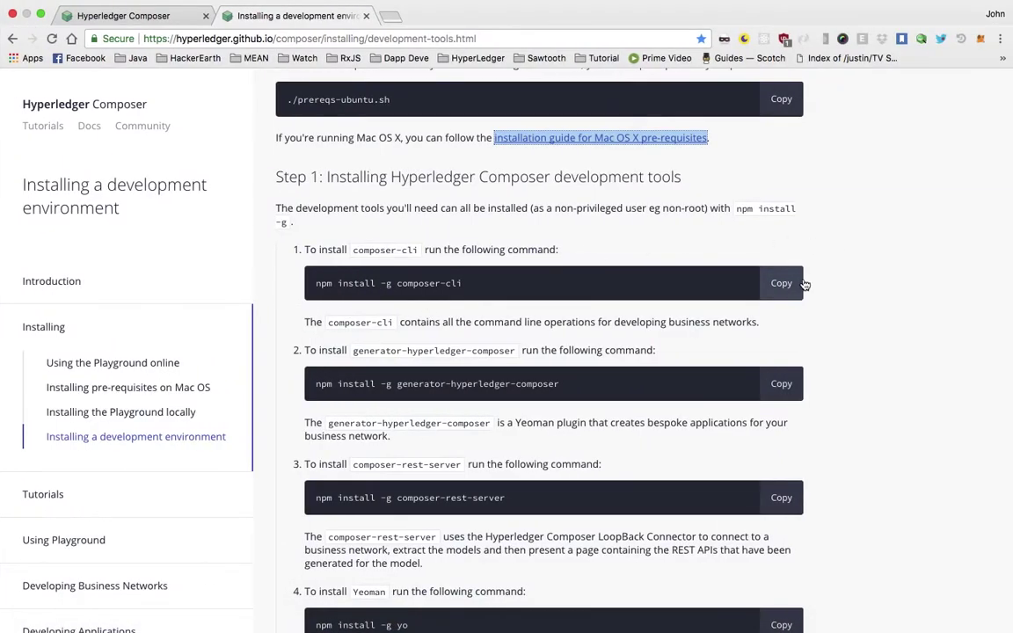
Copy the composer-cli install command from the guide in Chrome and run npm install -g composer-cli in Terminal.
left_click(800, 283)
key("super+c")
scroll(488, 399, "down", 5)
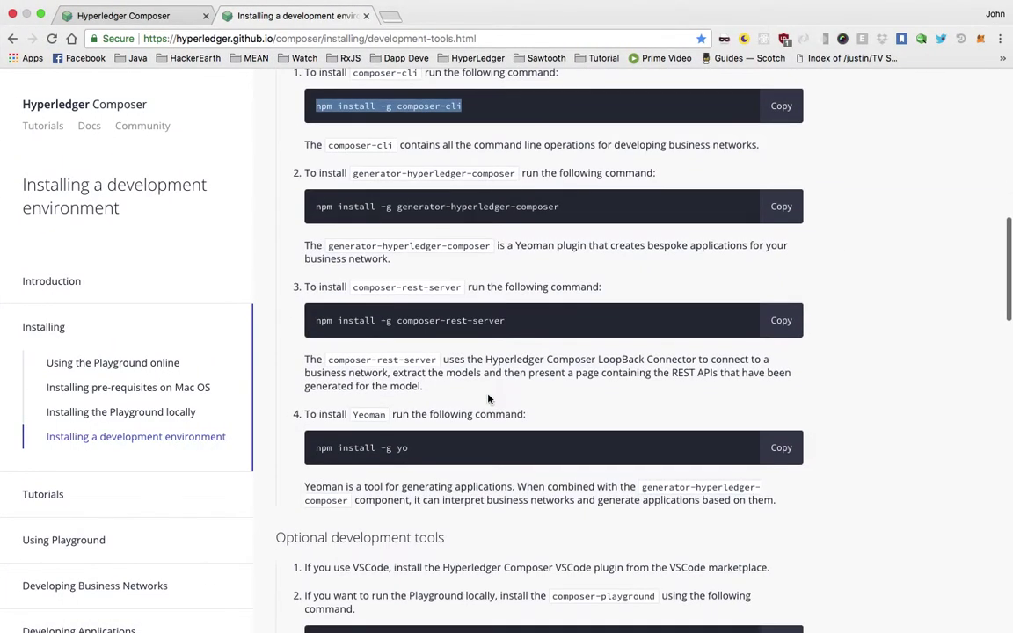
key("ctrl+Left")
key("super+v")
key("Return")
key("ctrl+Right")
scroll(414, 219, "up", 2)
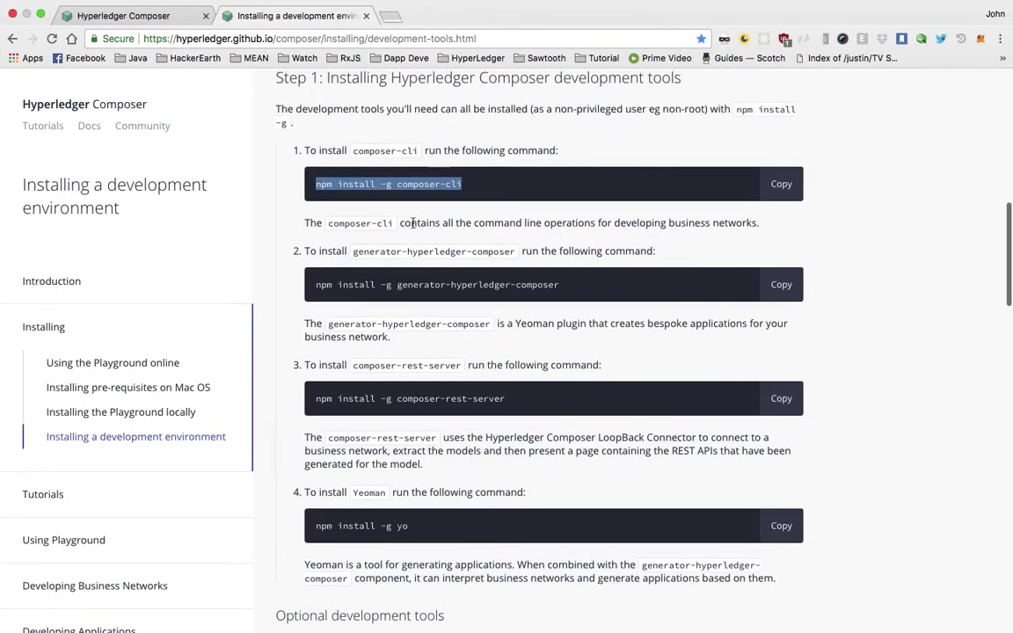
triple_click(423, 182)
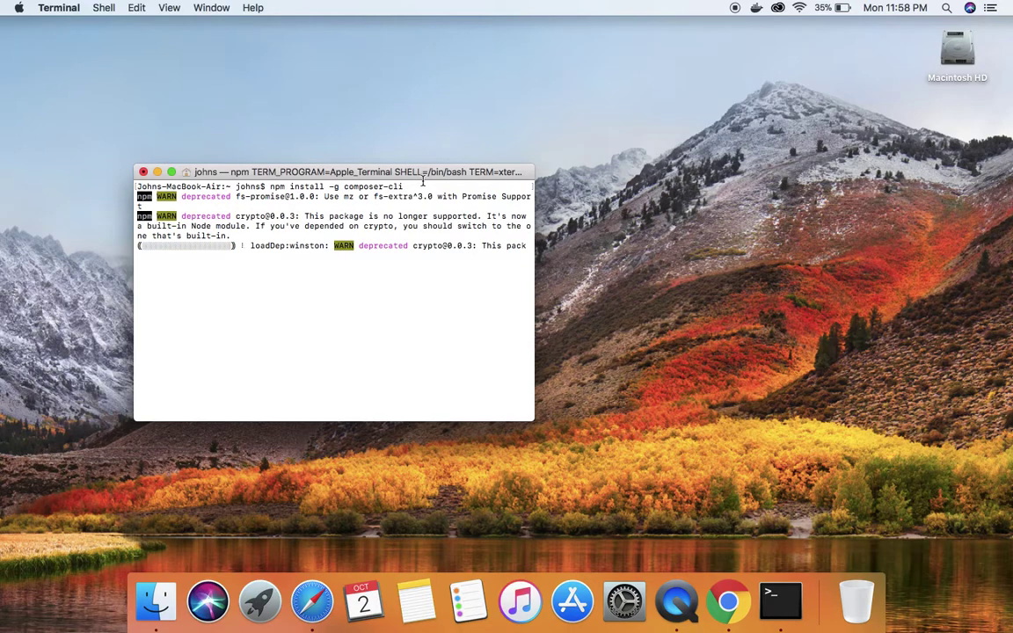
Open a second Terminal window and run npm install -g generator-hyperledger-composer in it, using the command from the guide.
key("ctrl+Right")
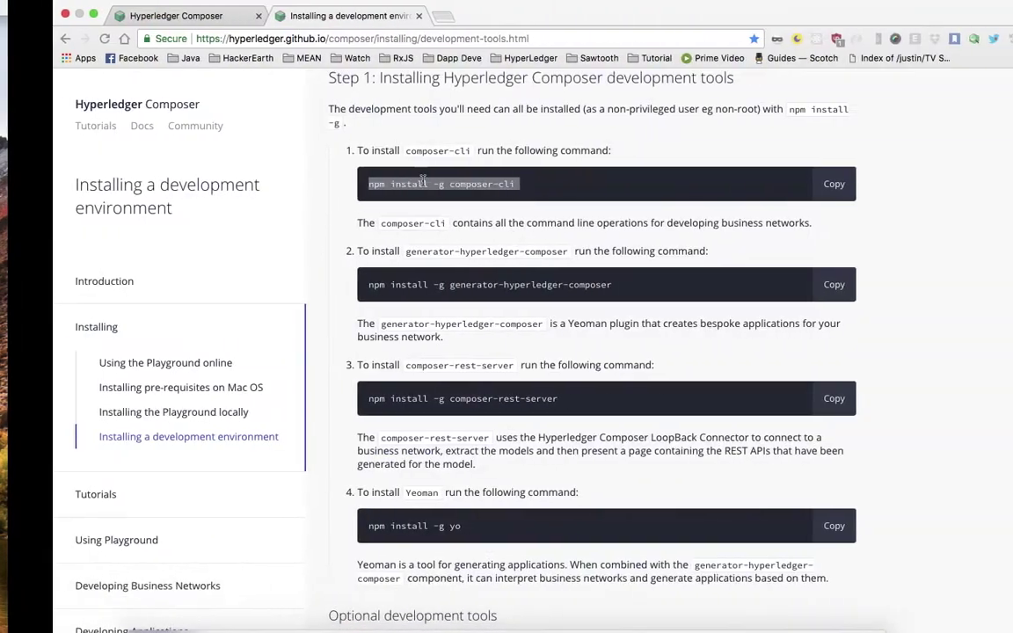
key("ctrl+Left")
key("super+n")
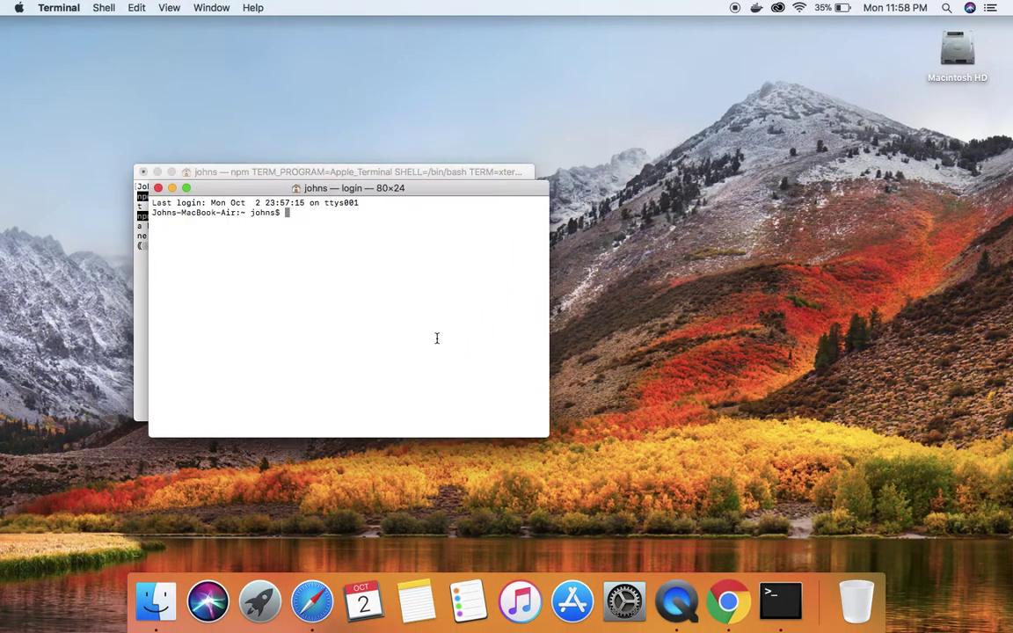
key("ctrl+Right")
left_click(781, 284)
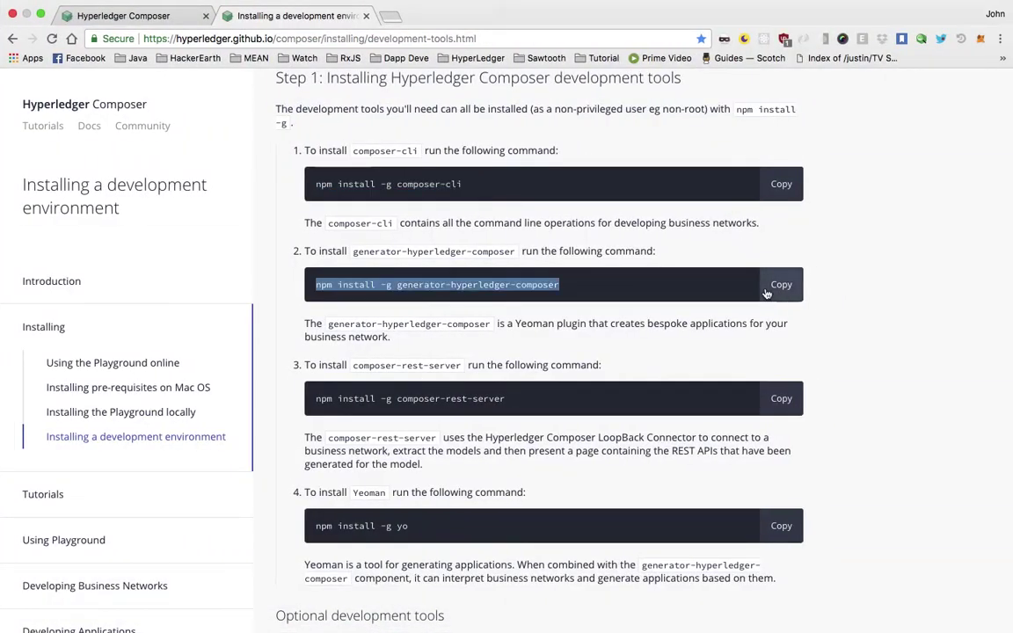
key("ctrl+Left")
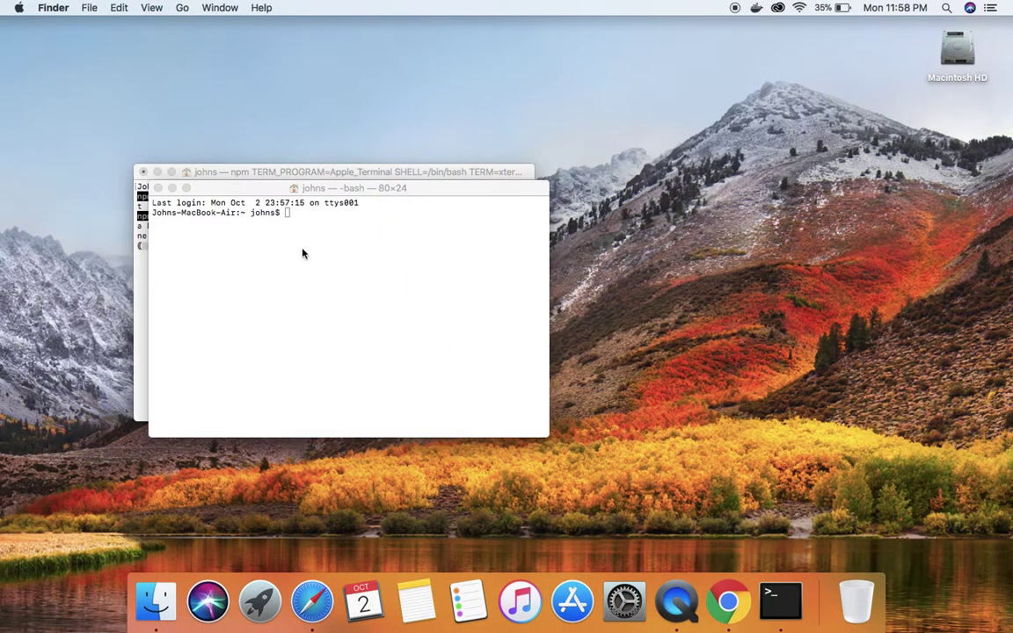
left_click(275, 235)
key("super+v")
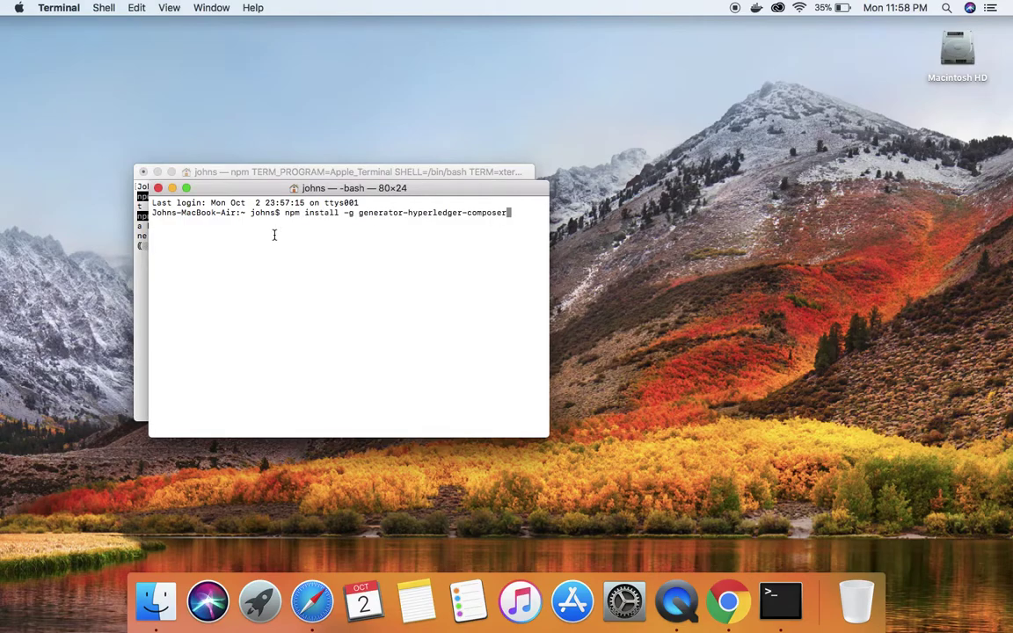
key("Return")
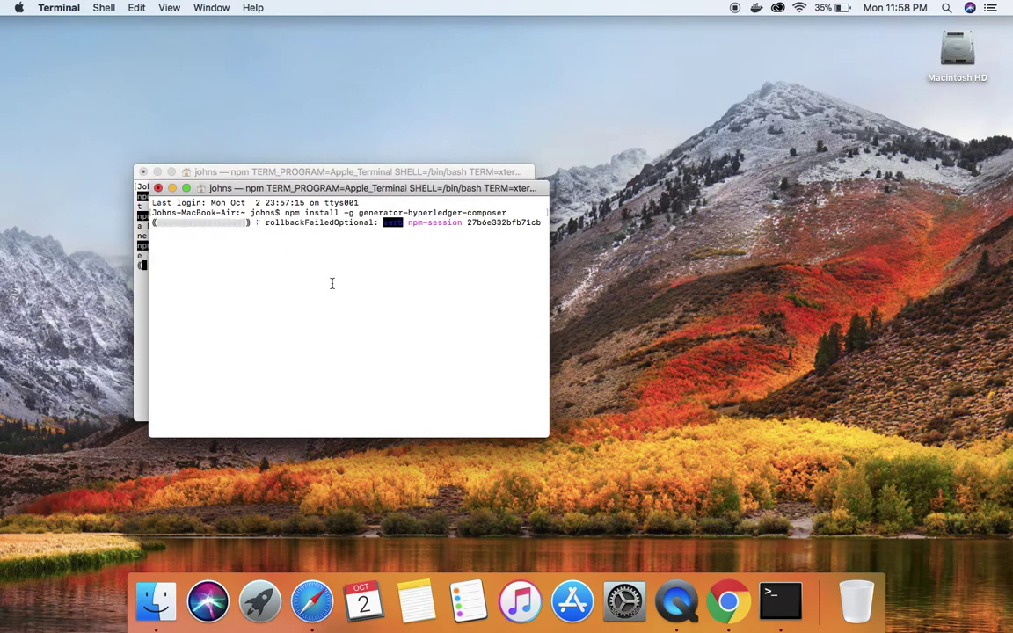
Look over the guide in Chrome for the Yeoman command, the optional development tools and the start of Step 2.
key("super+Tab")
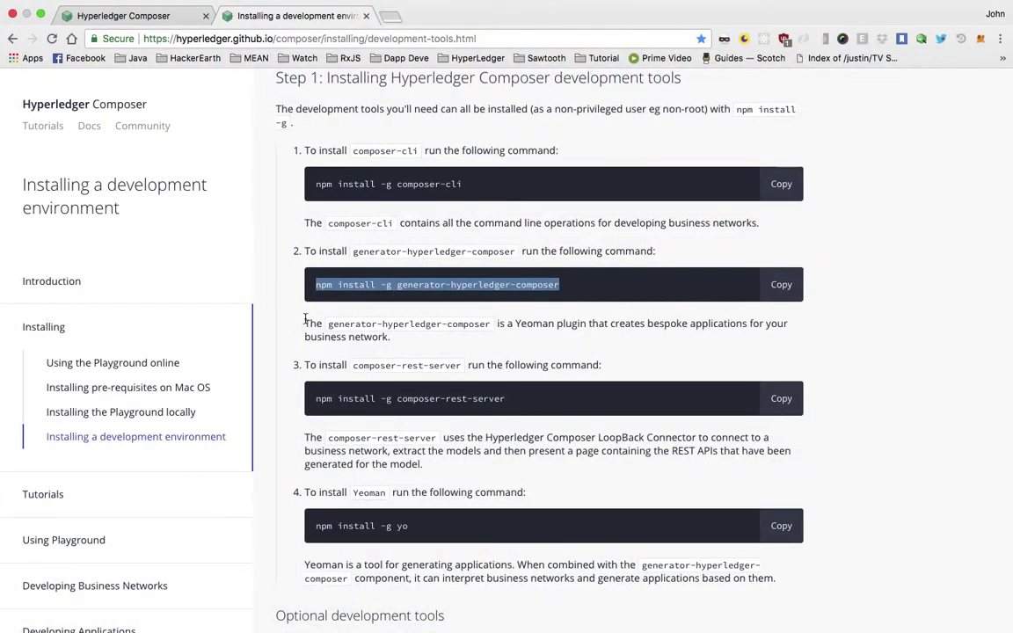
scroll(305, 320, "down", 10)
scroll(305, 319, "down", 5)
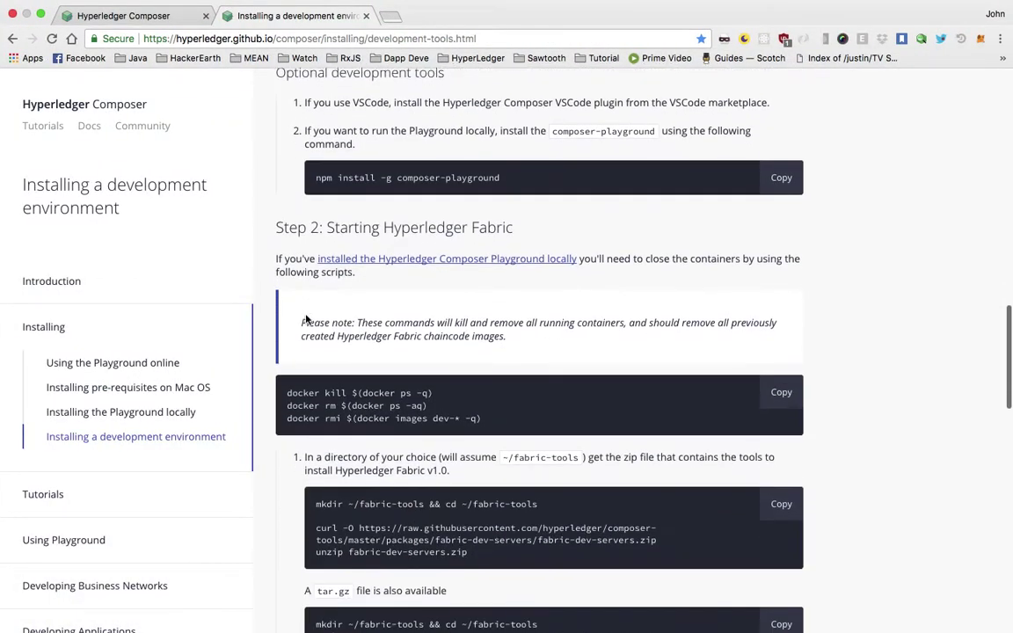
scroll(306, 318, "up", 4)
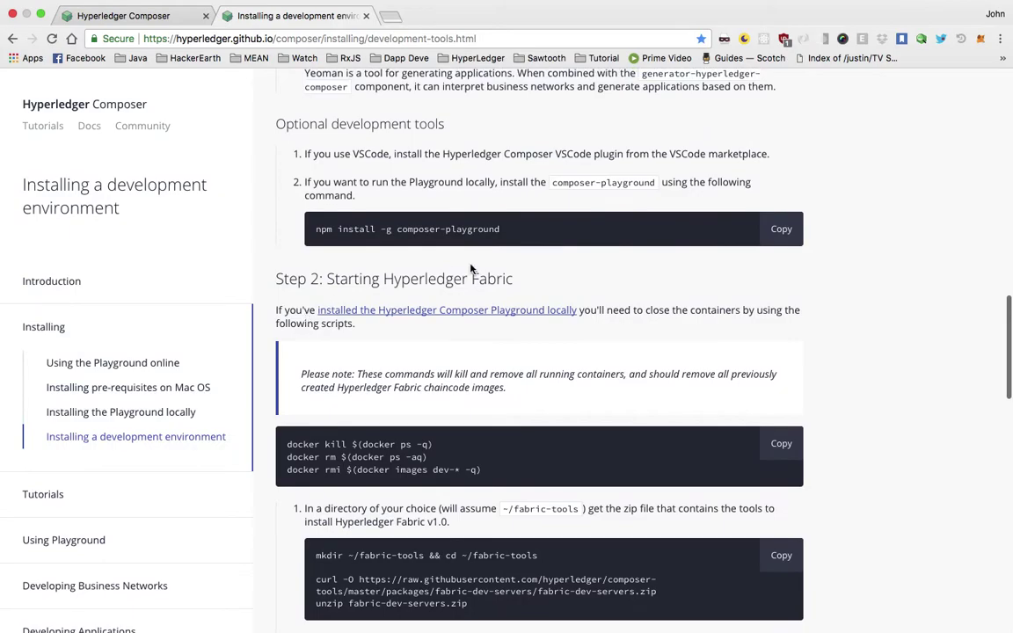
scroll(420, 237, "up", 6)
double_click(407, 269)
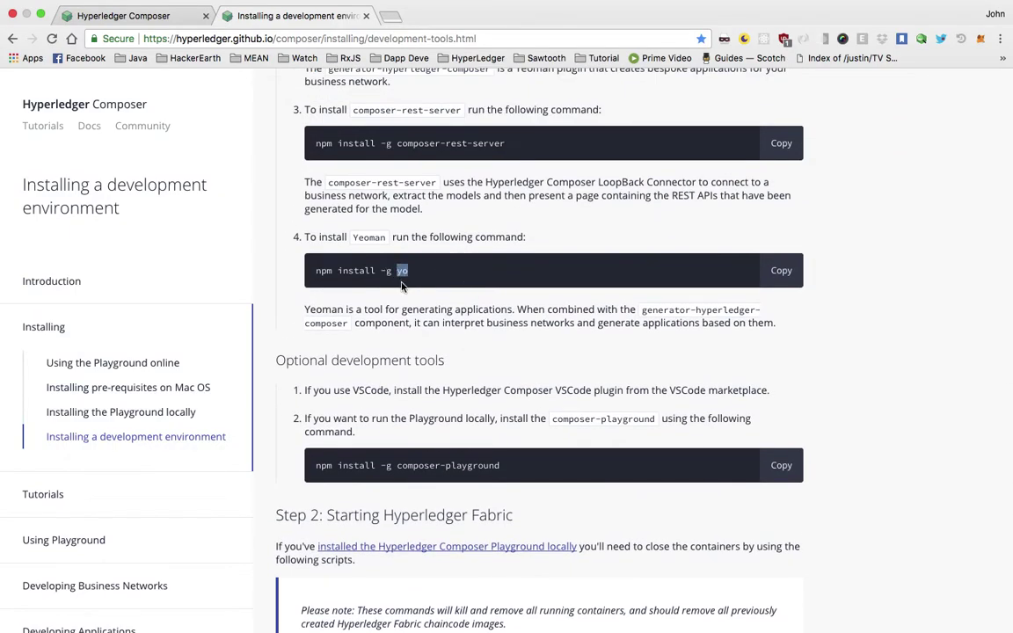
scroll(401, 286, "up", 4)
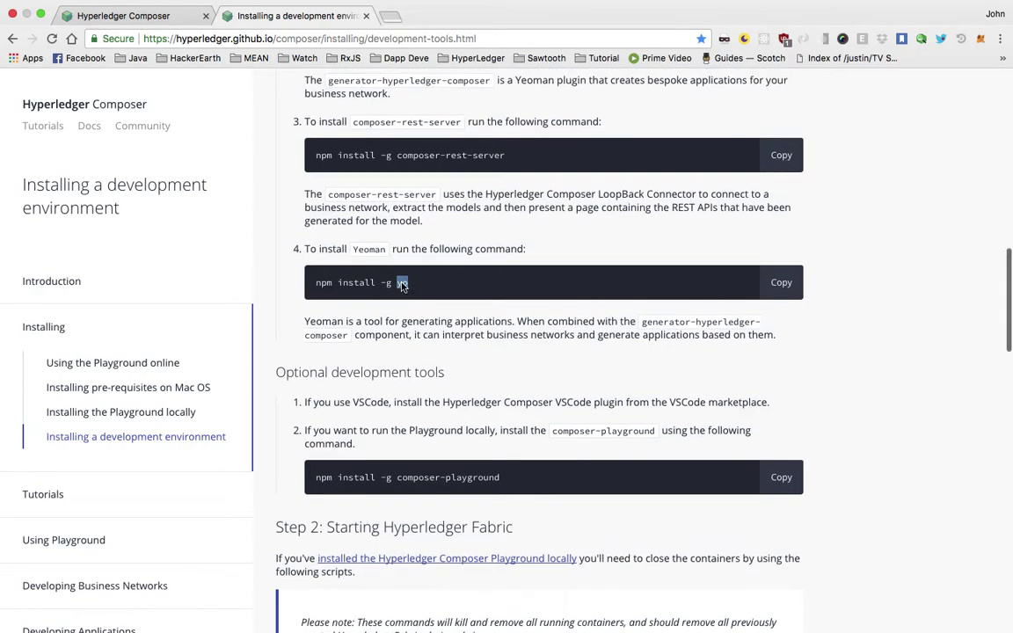
scroll(401, 282, "down", 1)
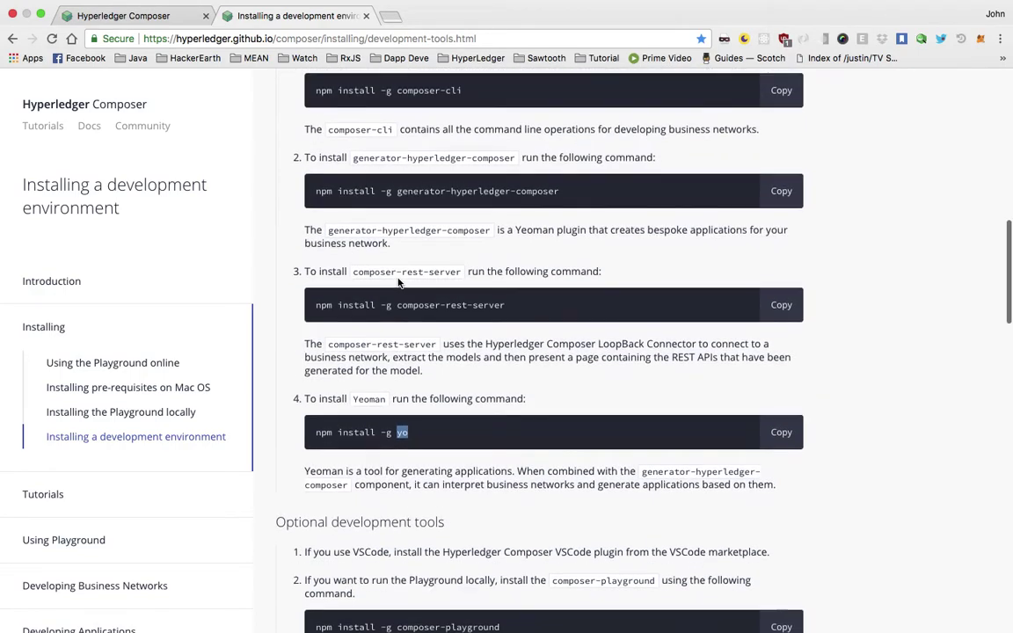
scroll(400, 282, "up", 3)
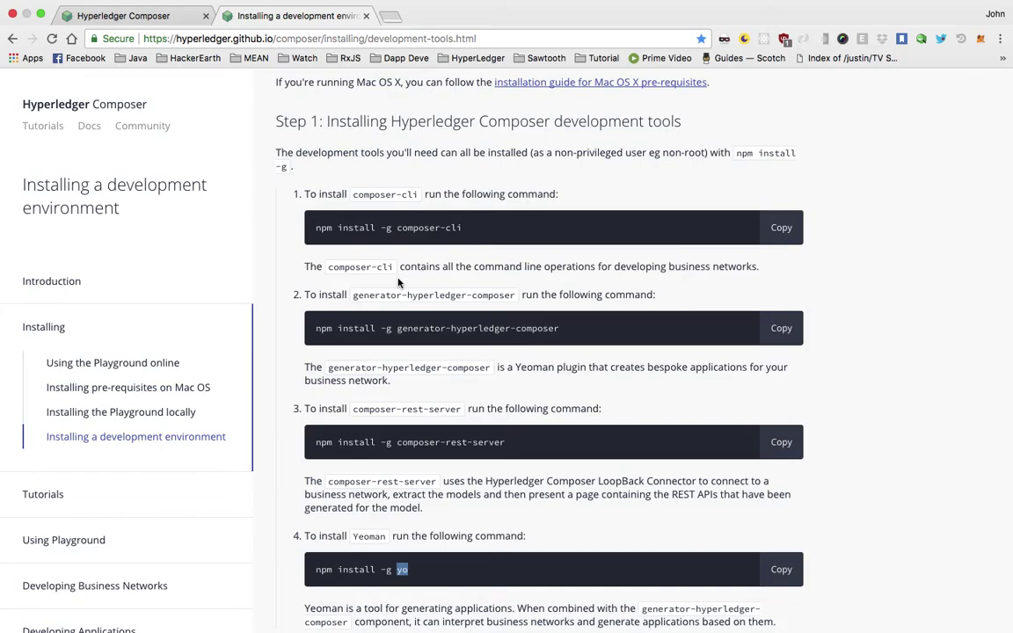
Review the guide's Step 1 install instructions for generator-hyperledger-composer, composer-rest-server and Yeoman.
left_click_drag(397, 442, 505, 455)
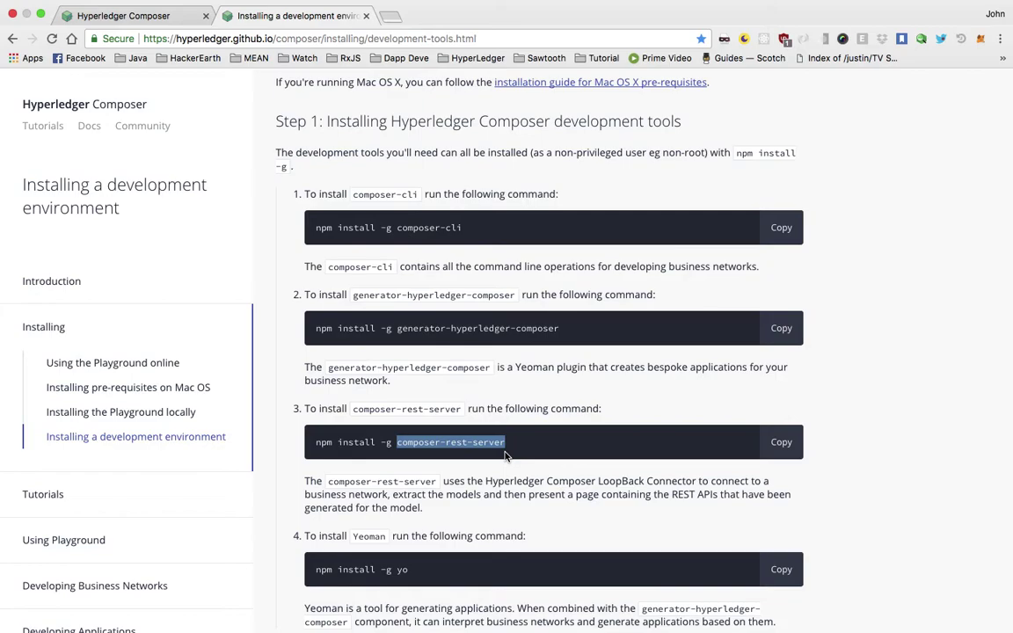
scroll(505, 455, "up", 4)
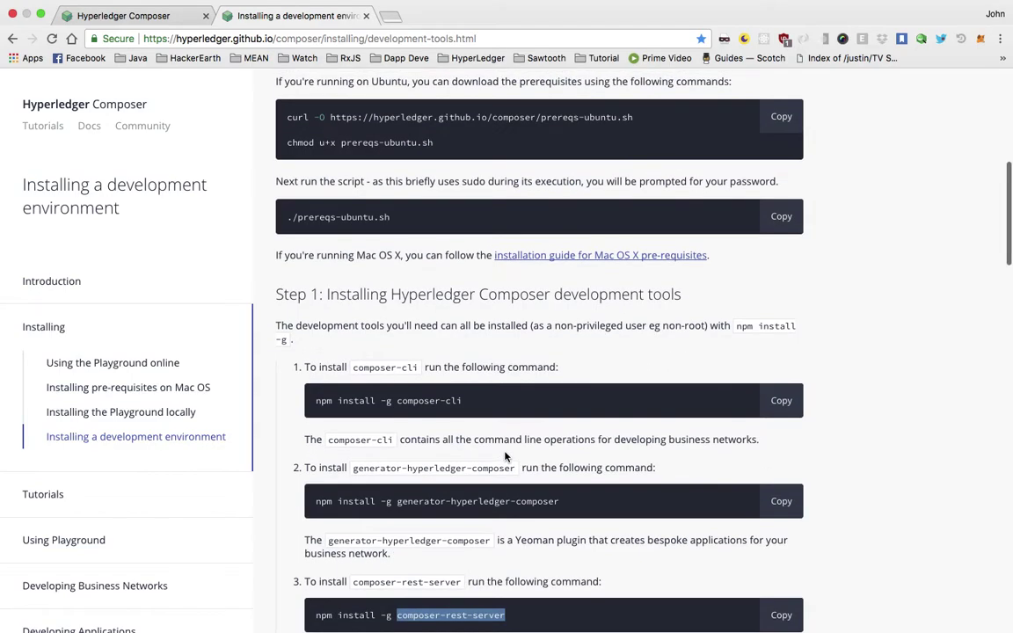
scroll(505, 456, "up", 2)
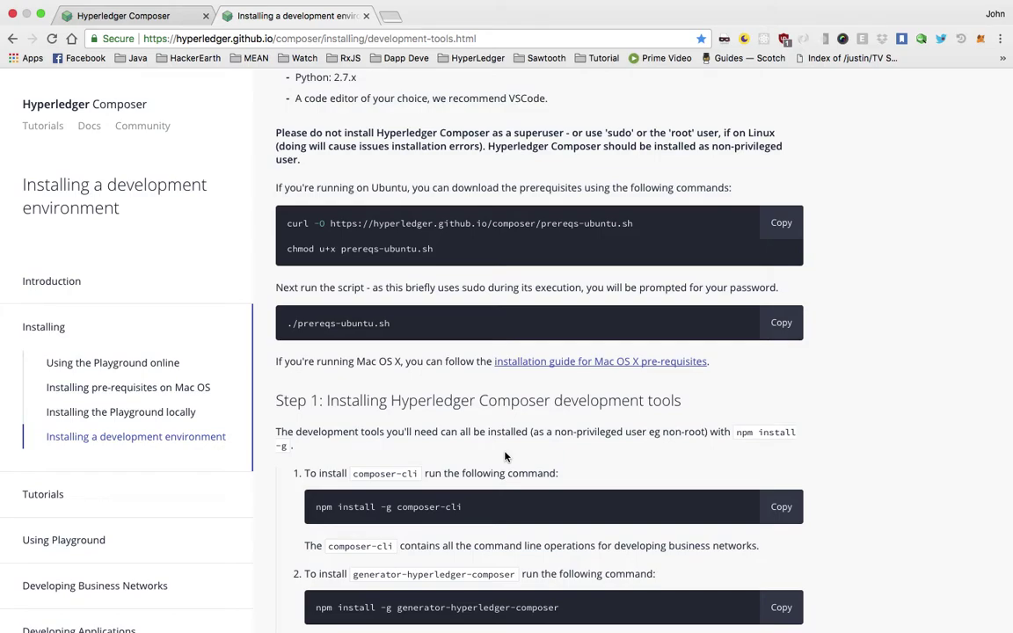
scroll(506, 456, "down", 10)
scroll(505, 456, "up", 1)
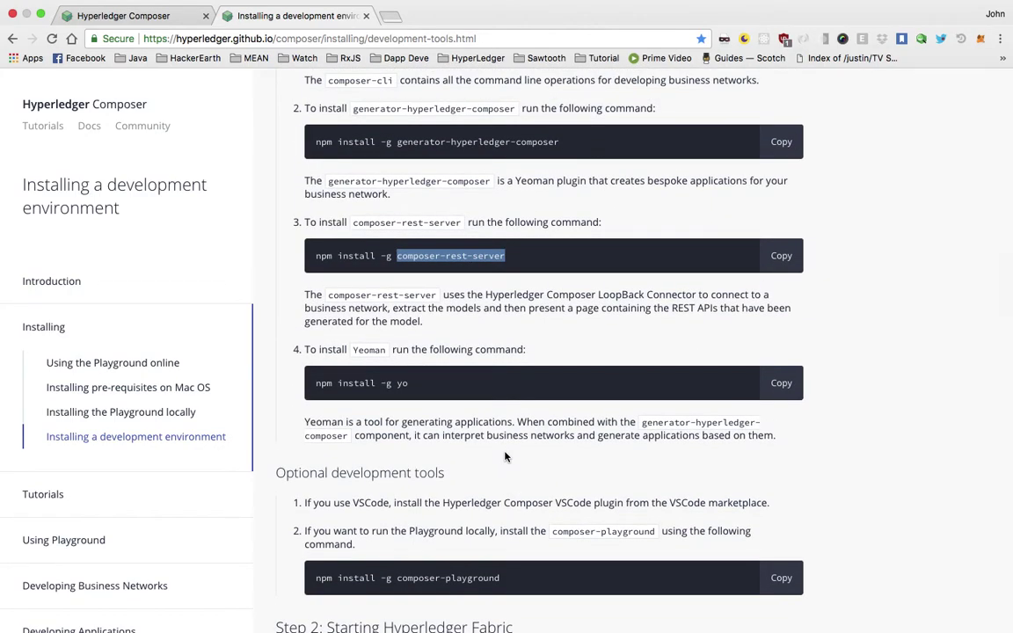
triple_click(522, 256)
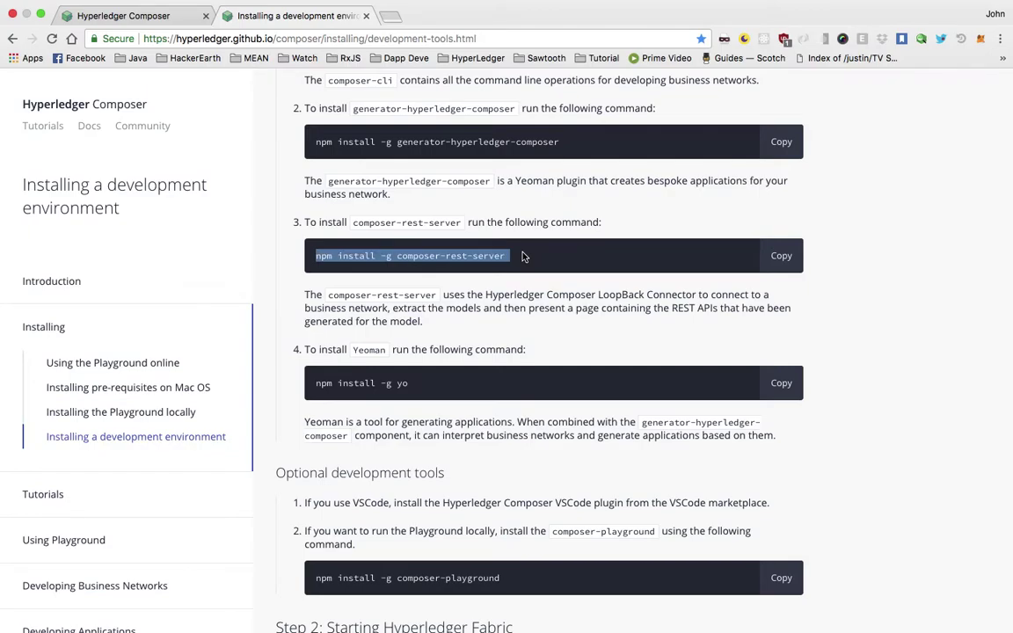
scroll(422, 183, "up", 2)
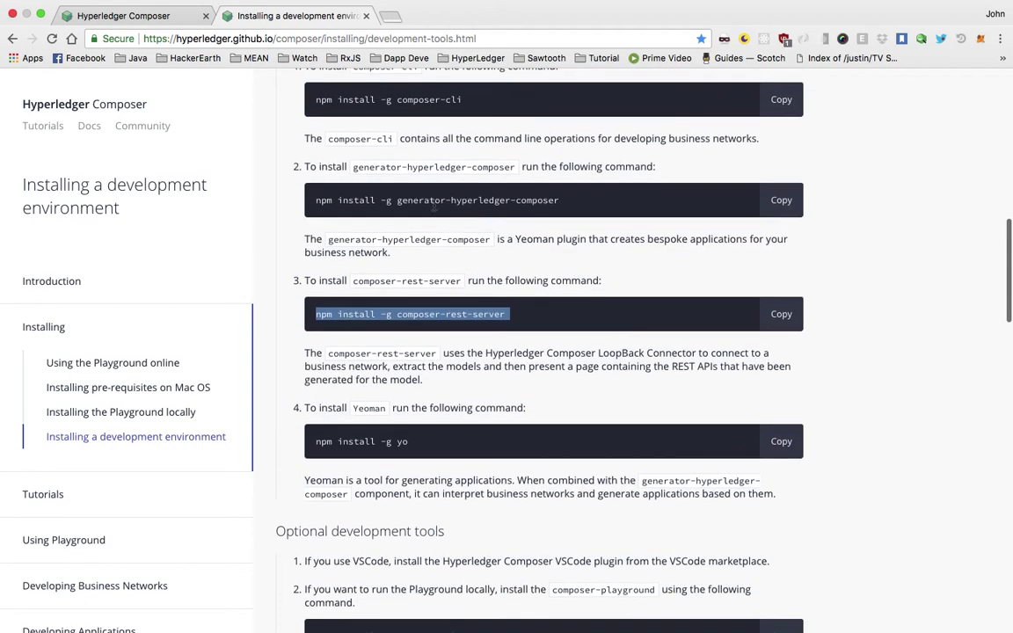
left_click_drag(318, 166, 467, 446)
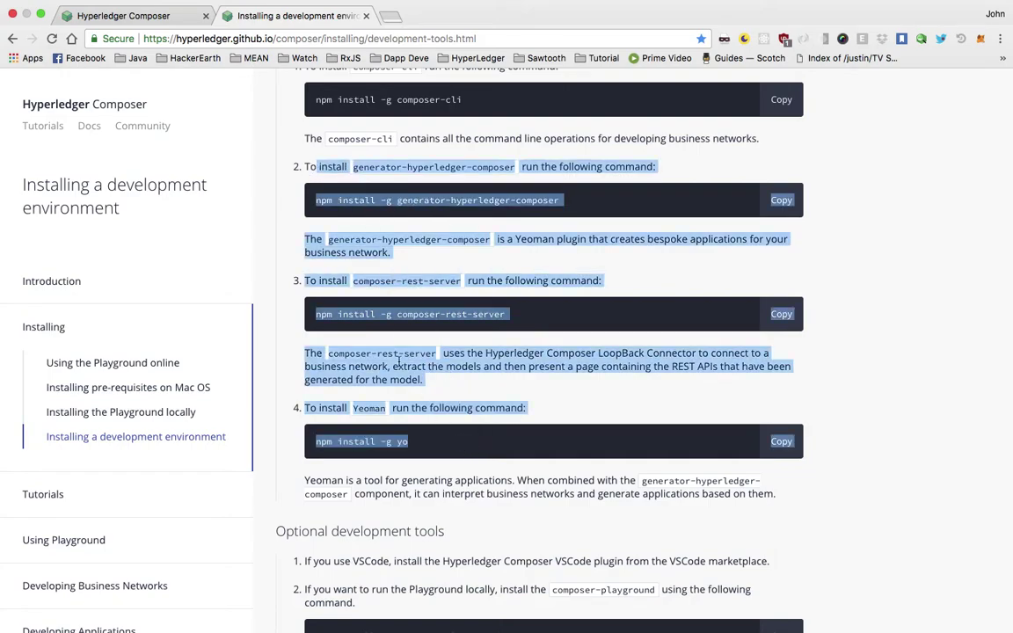
left_click(388, 409)
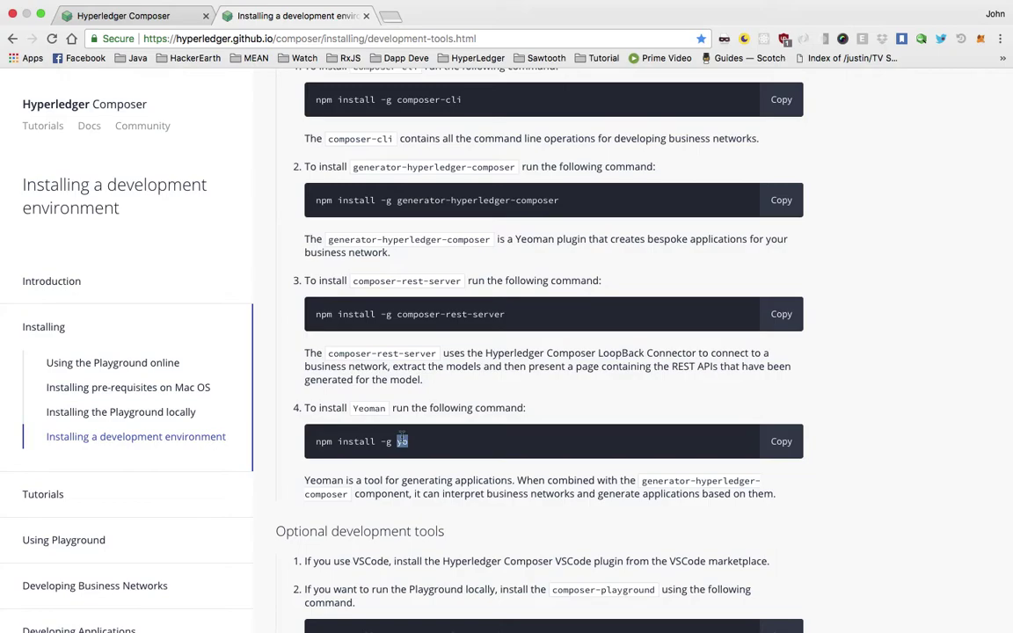
left_click(398, 309)
left_click_drag(398, 309, 508, 316)
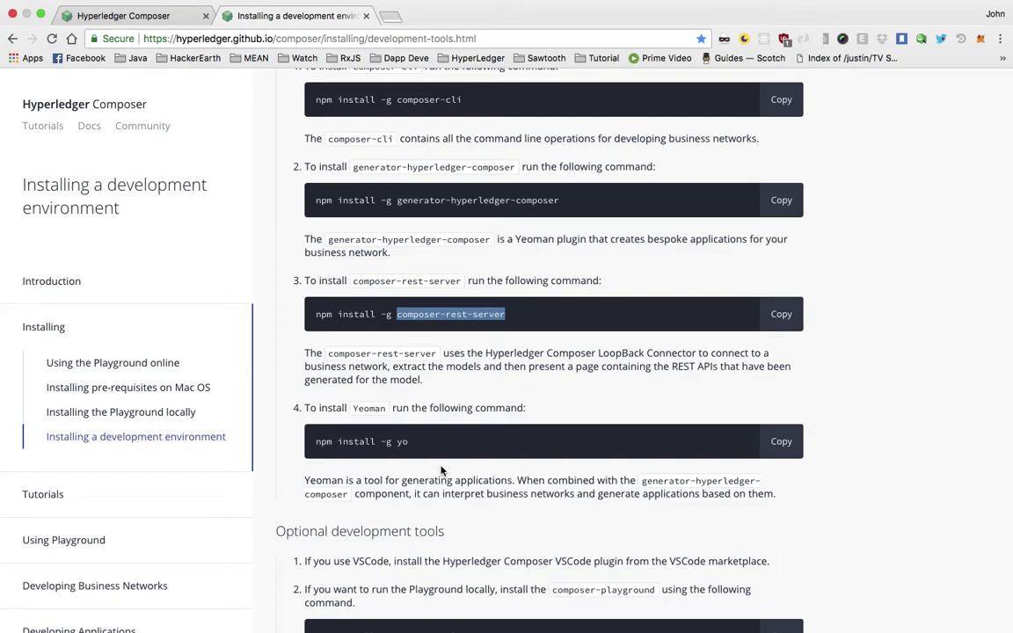
left_click(556, 464)
scroll(554, 459, "up", 2)
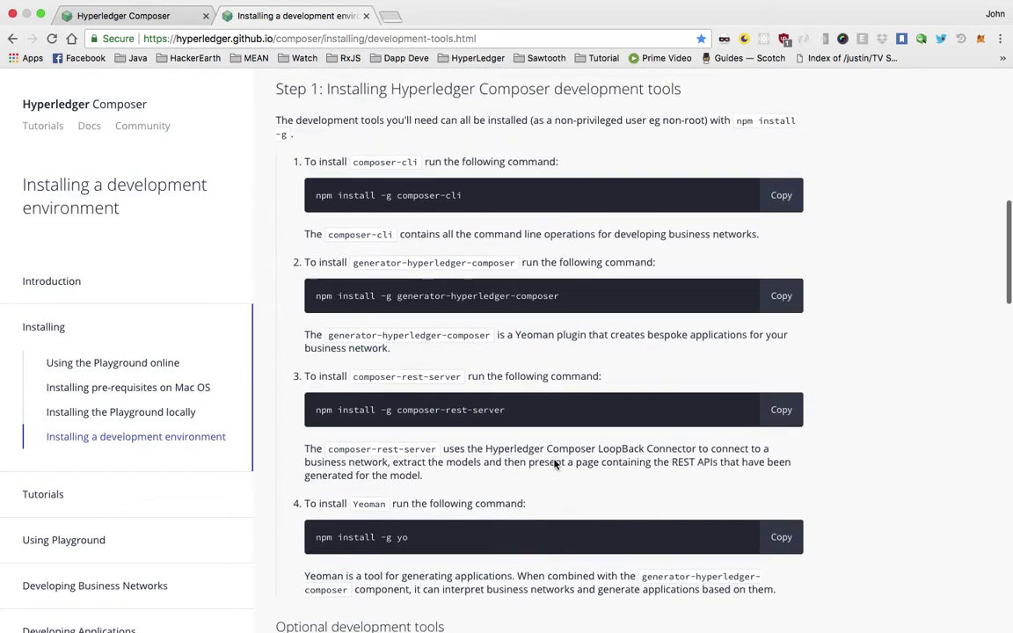
scroll(554, 459, "up", 1)
scroll(554, 461, "down", 7)
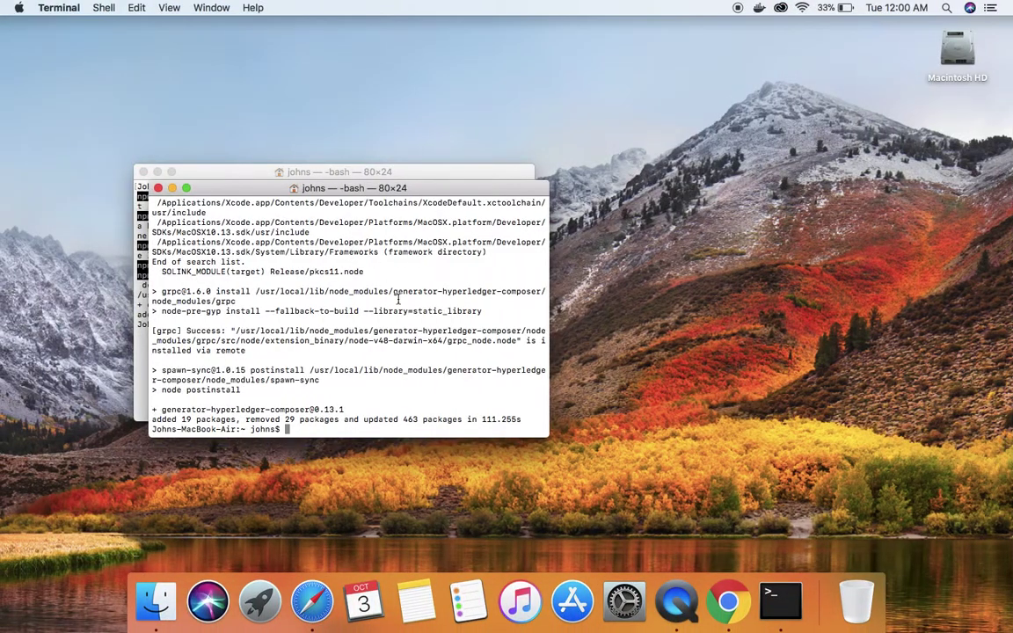
Clear the second Terminal window and run npm install -g composer-rest-server in the first one, using the guide's command.
key("super+k")
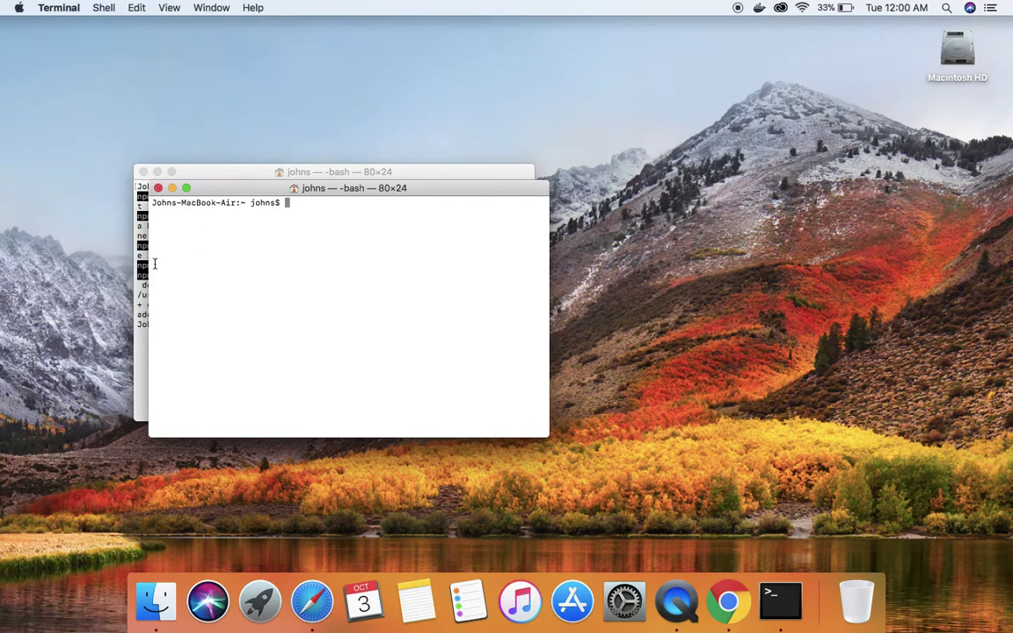
left_click(141, 233)
key("ctrl+Right")
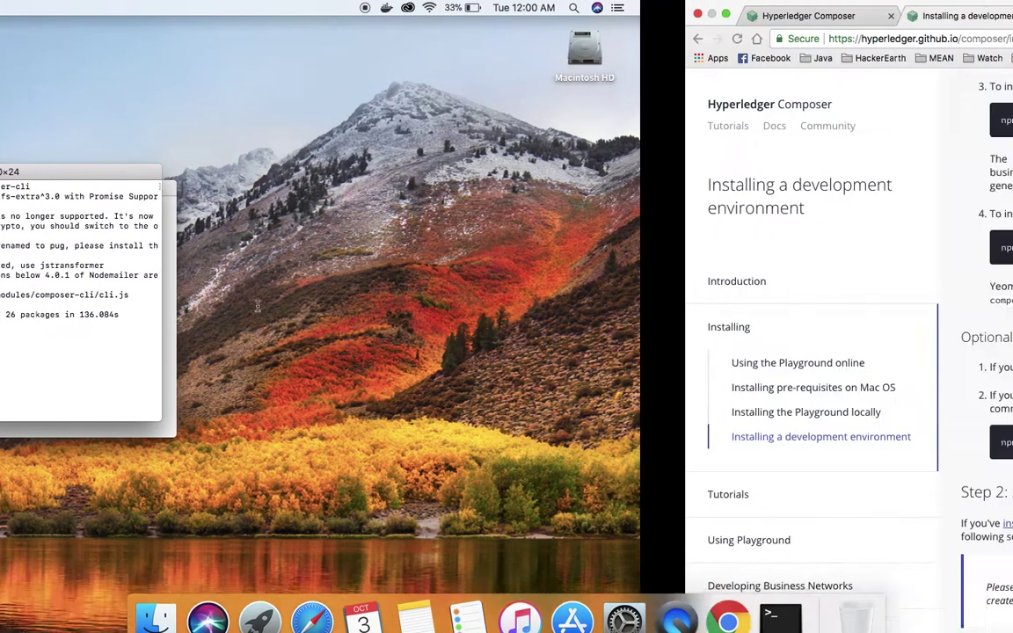
scroll(530, 327, "up", 4)
left_click(783, 288)
key("ctrl+Left")
key("super+v")
key("Return")
Run the guide's npm install -g yo command in the second Terminal window and place that window beside the first.
key("ctrl+Right")
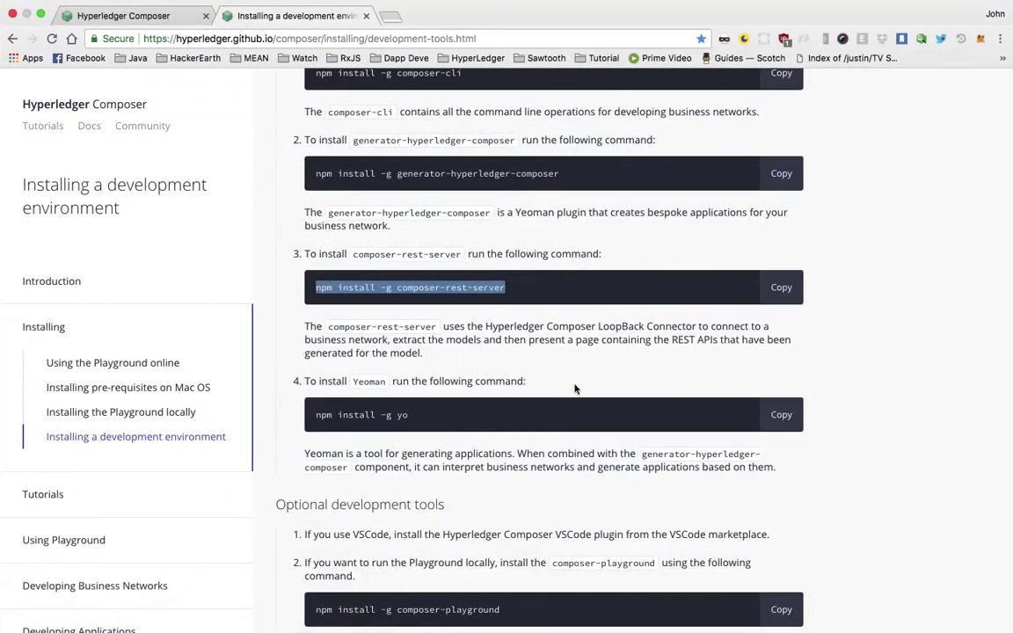
left_click(842, 415)
key("ctrl+Left")
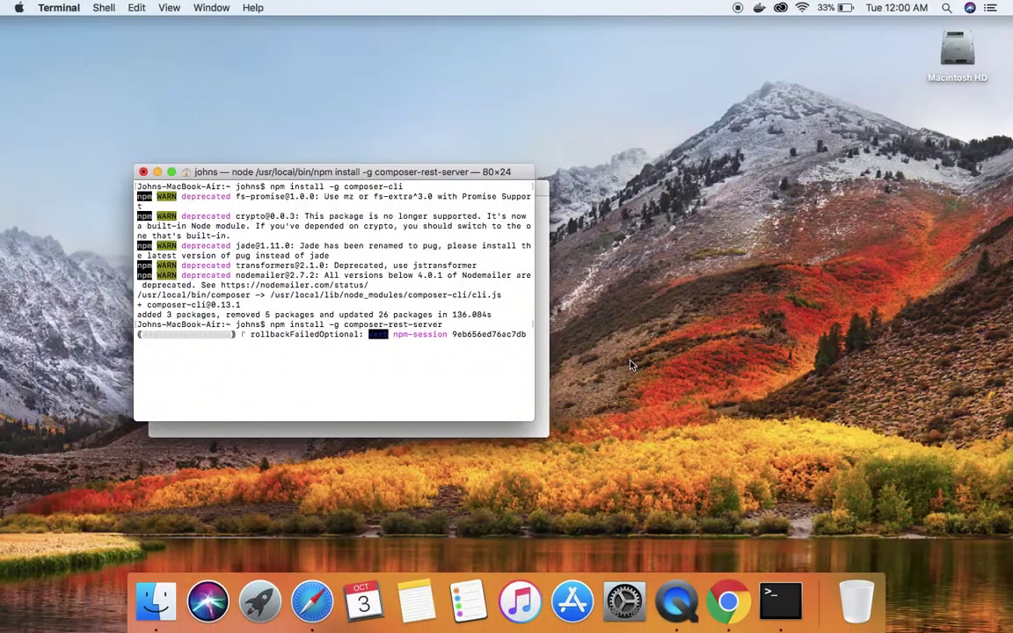
left_click(555, 344)
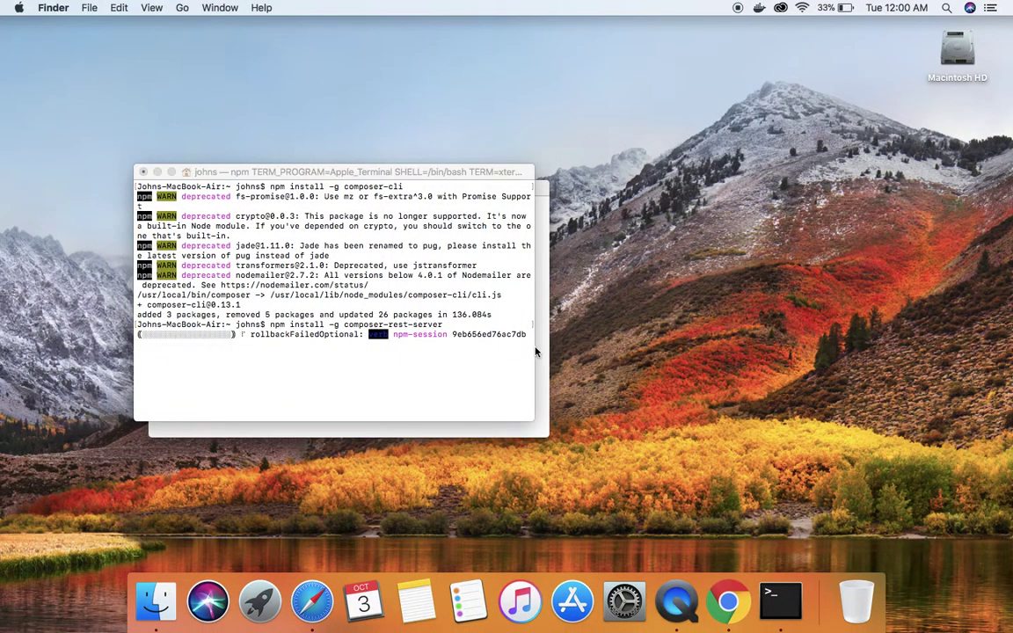
left_click(535, 352)
key("super+v")
key("Return")
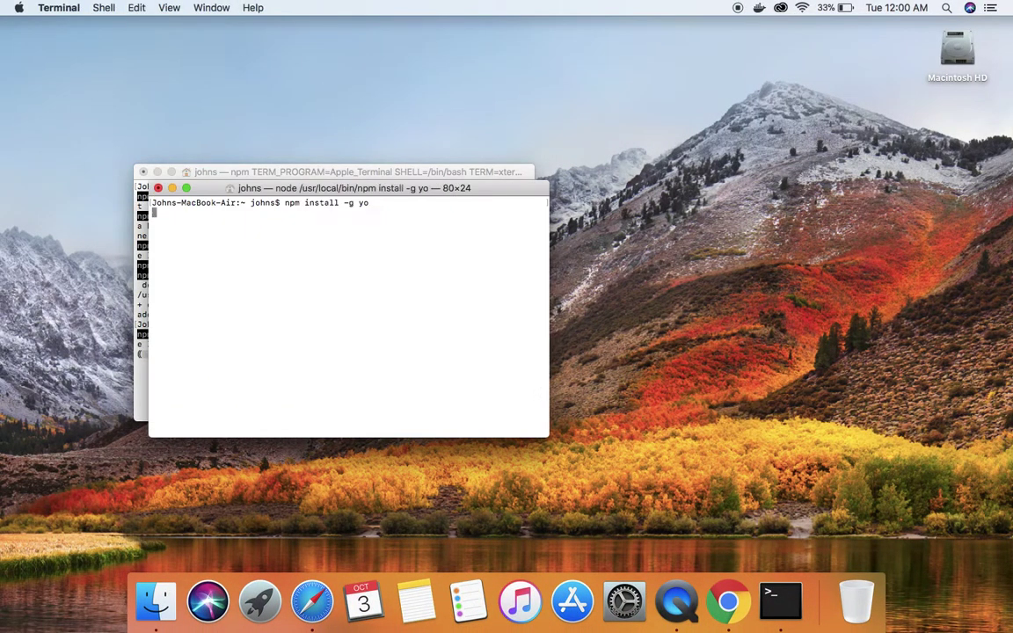
left_click_drag(444, 187, 835, 158)
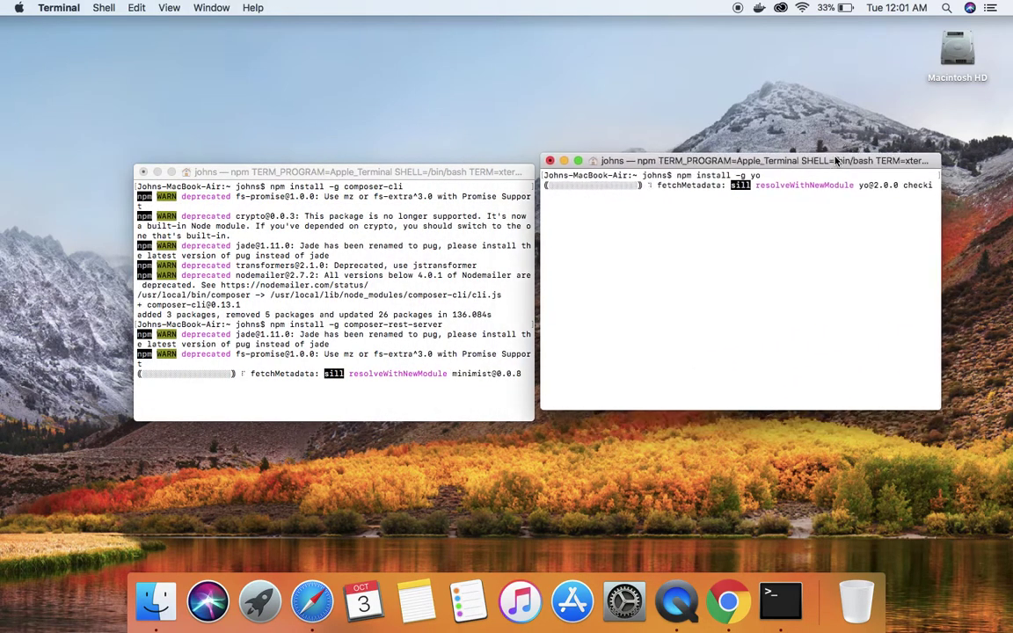
Switch to Chrome and look over the guide's optional development tools and the Step 2 instructions for starting Hyperledger Fabric.
key("ctrl+Right")
scroll(847, 373, "down", 5)
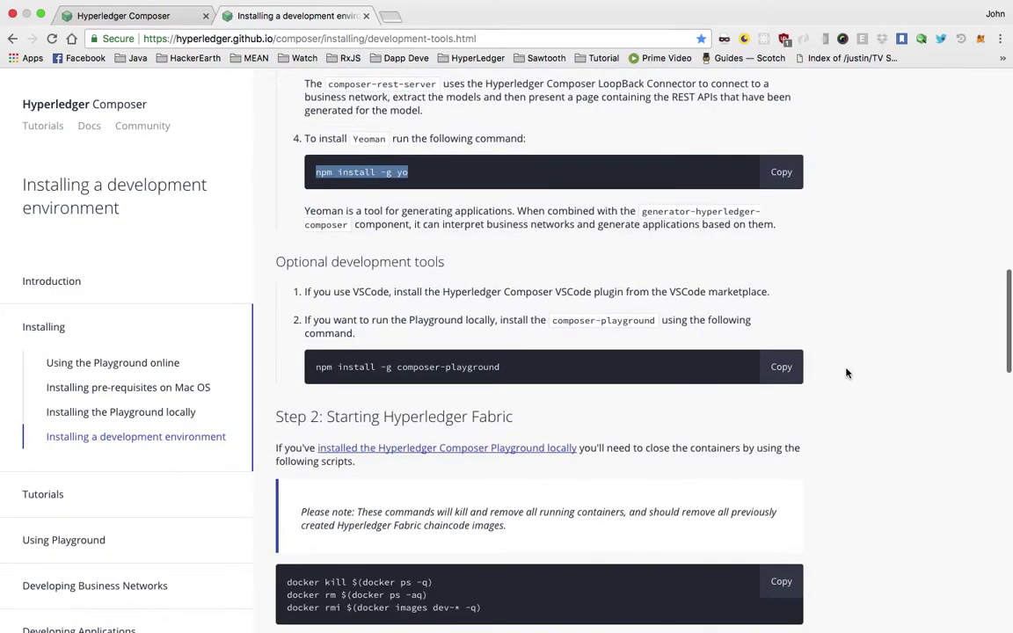
scroll(297, 346, "down", 2)
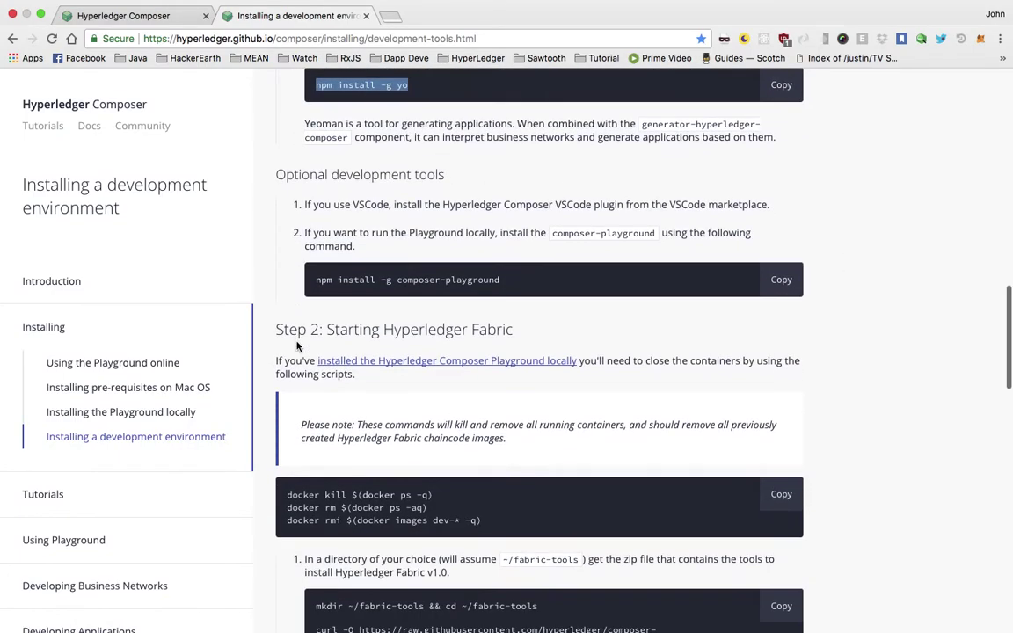
scroll(297, 352, "down", 6)
scroll(297, 368, "down", 3)
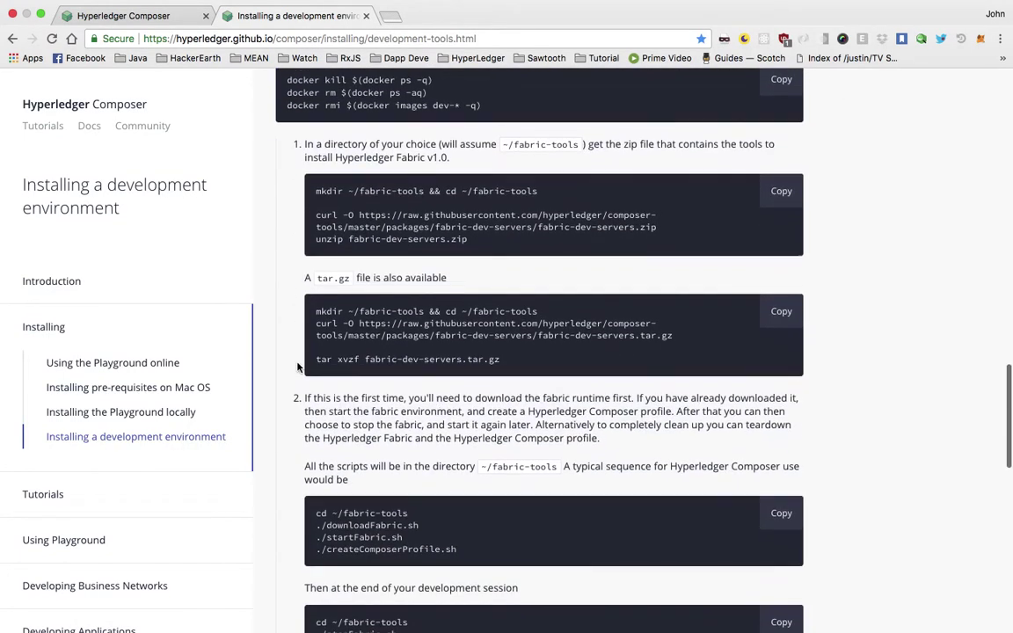
scroll(297, 368, "up", 10)
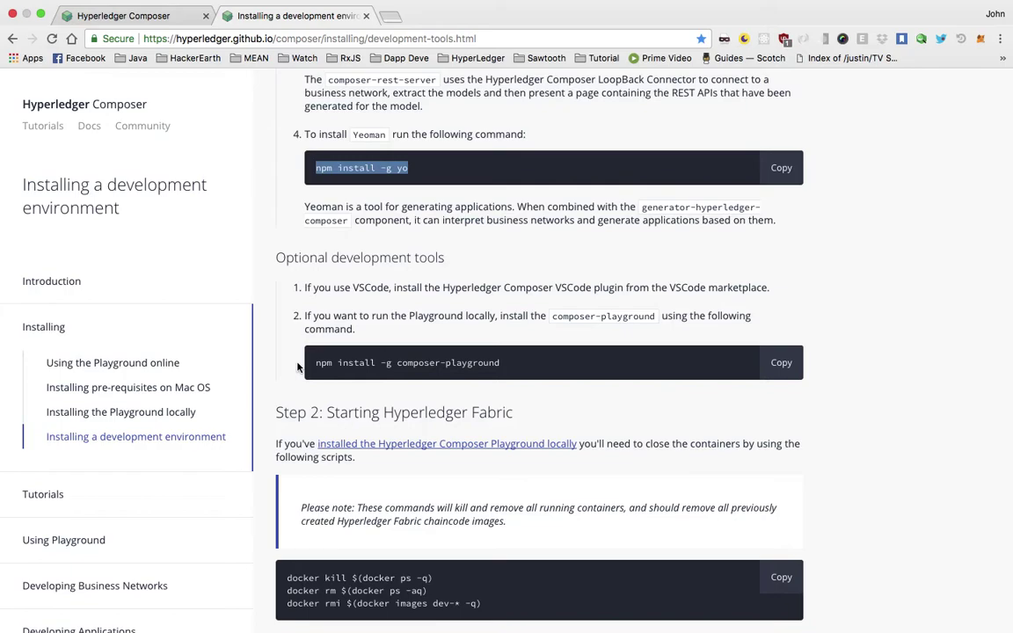
scroll(325, 394, "down", 5)
scroll(326, 394, "down", 6)
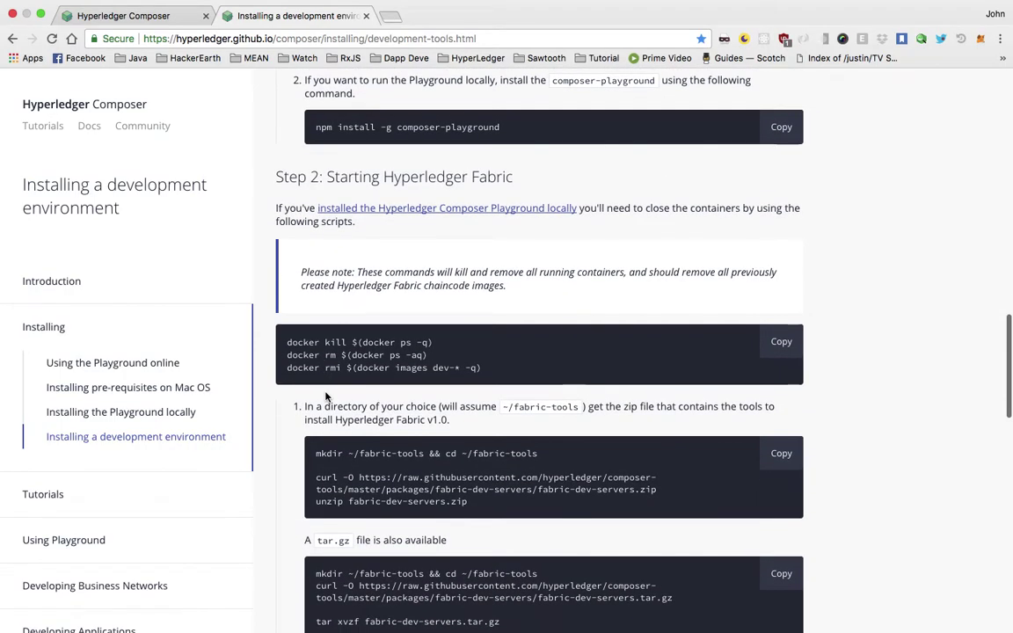
scroll(325, 396, "up", 3)
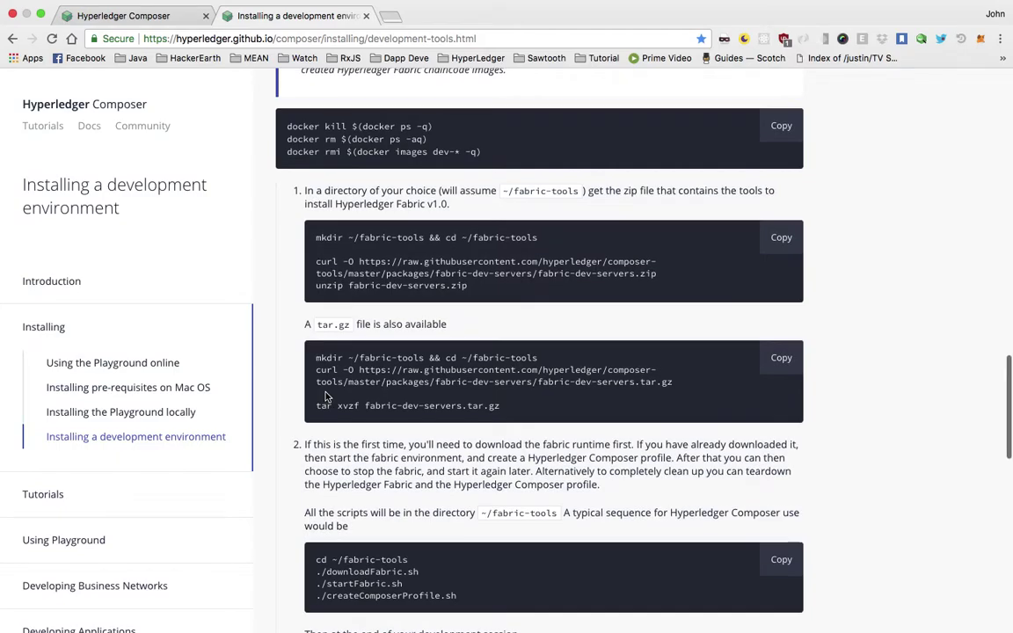
scroll(325, 397, "up", 2)
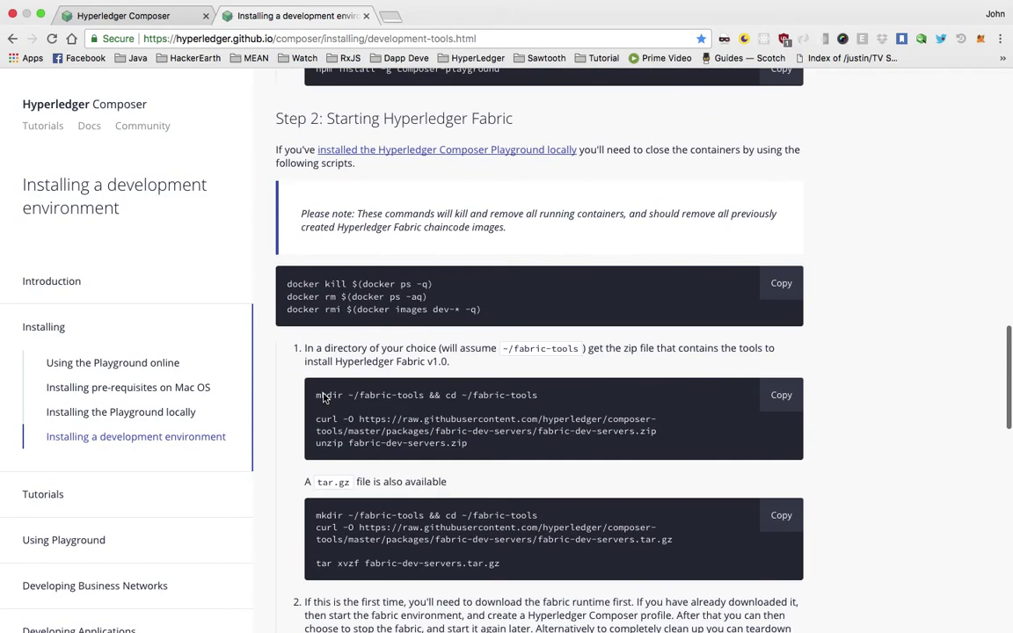
Recheck the guide's npm install commands for the development tools and return to Step 2.
scroll(324, 397, "up", 12)
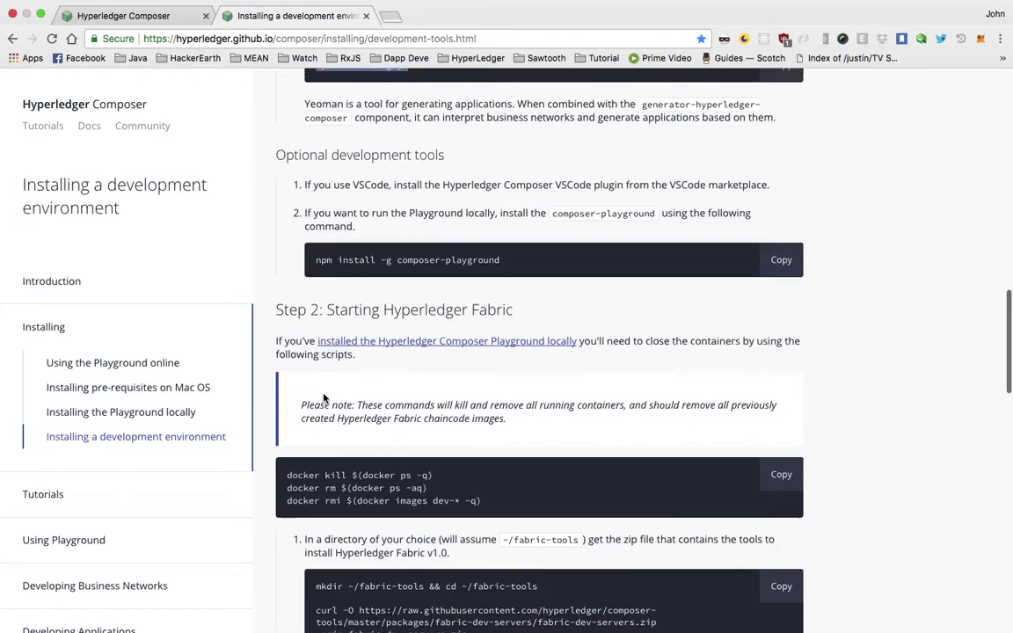
scroll(324, 397, "up", 3)
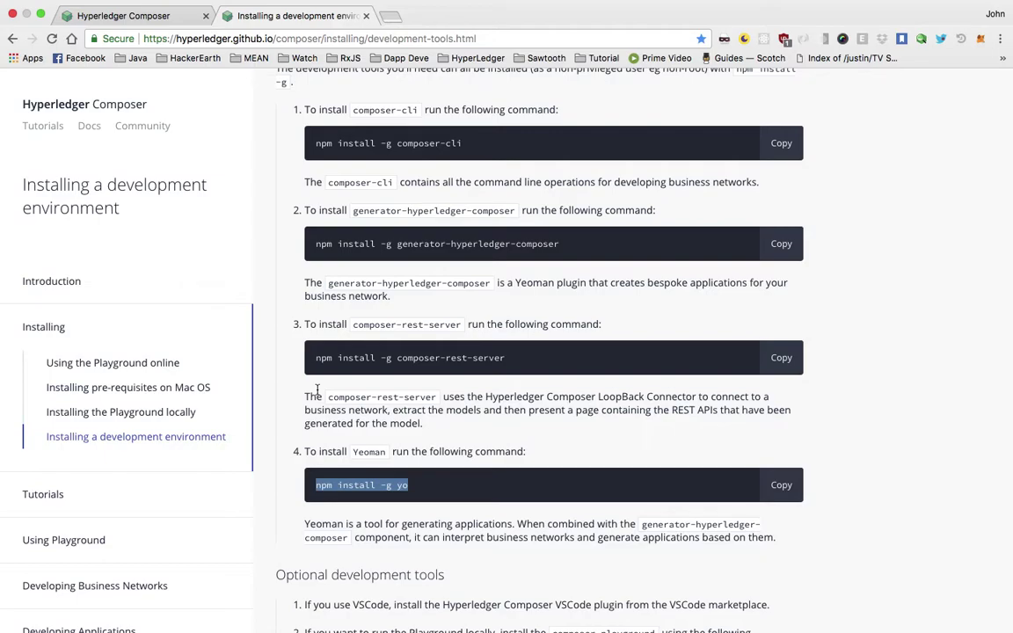
scroll(317, 389, "down", 5)
scroll(317, 389, "down", 3)
scroll(317, 390, "down", 8)
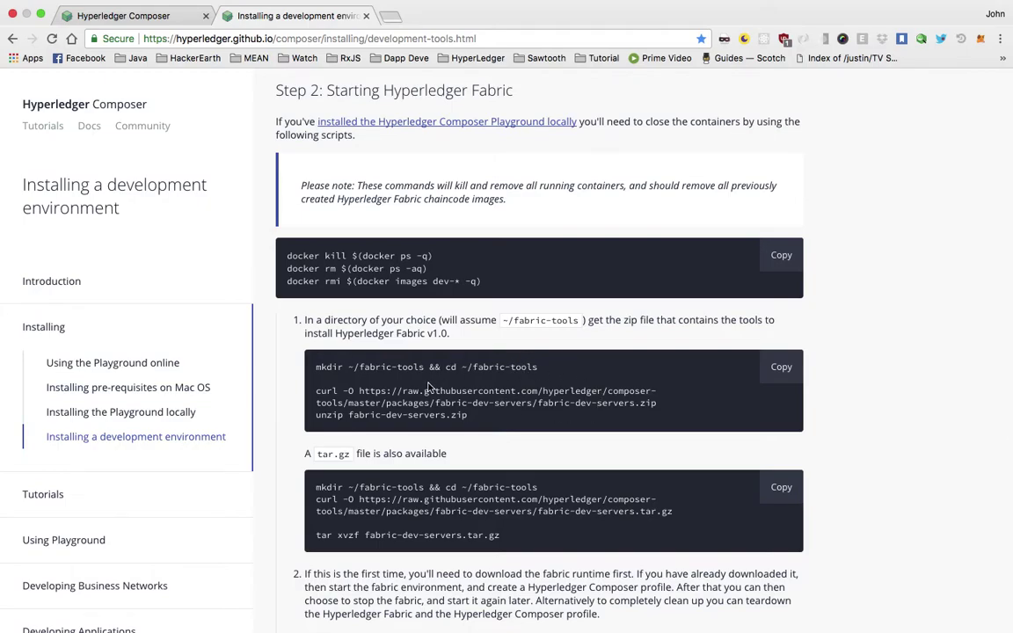
Examine the mkdir, cd, curl and unzip commands that fetch fabric-dev-servers.zip into ~/fabric-tools by highlighting each part.
left_click_drag(425, 368, 314, 368)
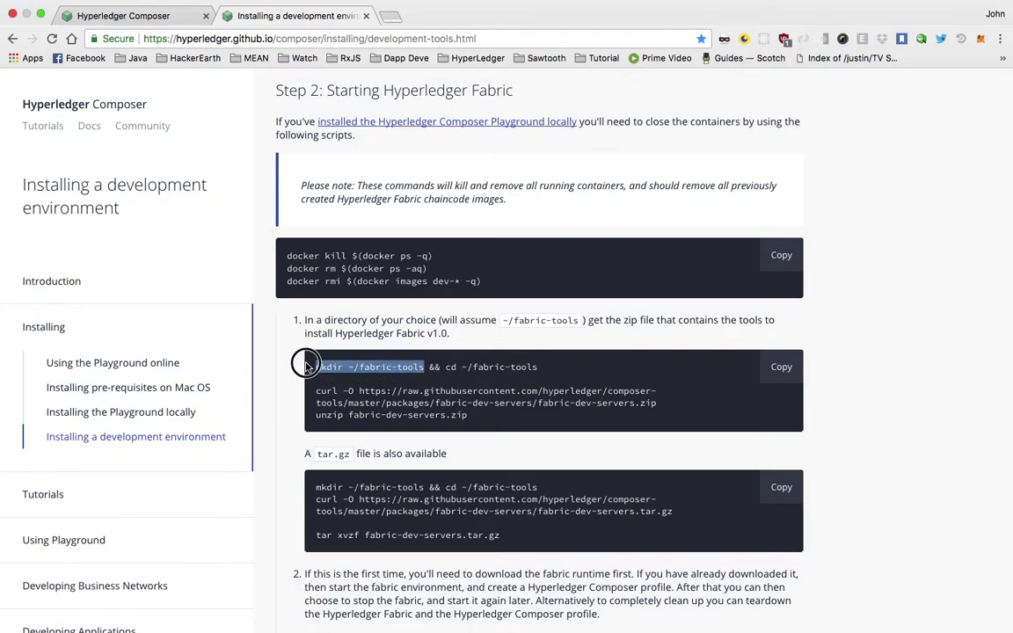
left_click_drag(441, 368, 519, 379)
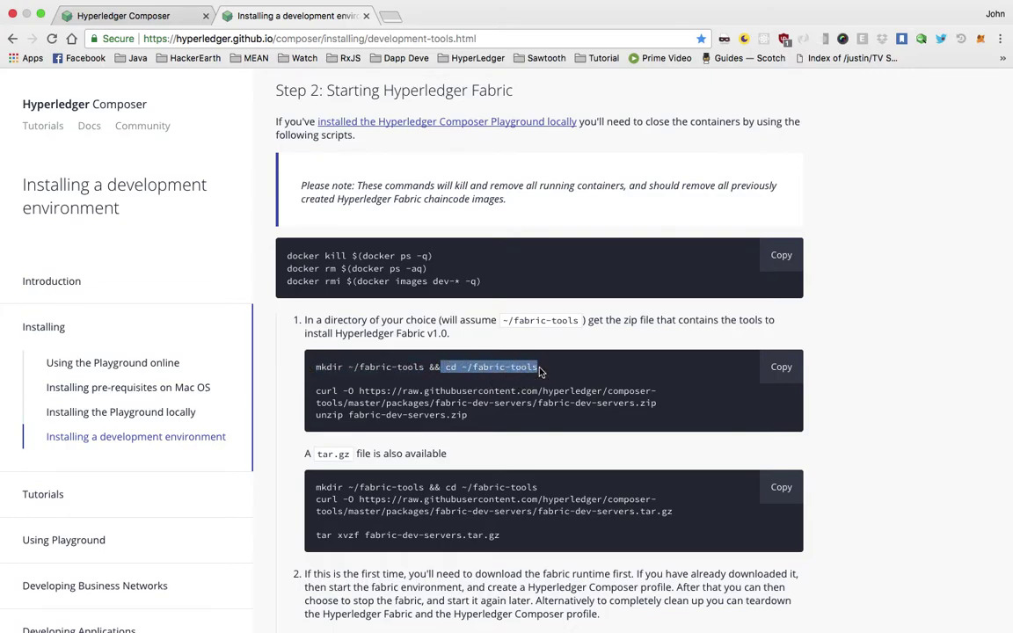
scroll(513, 395, "down", 1)
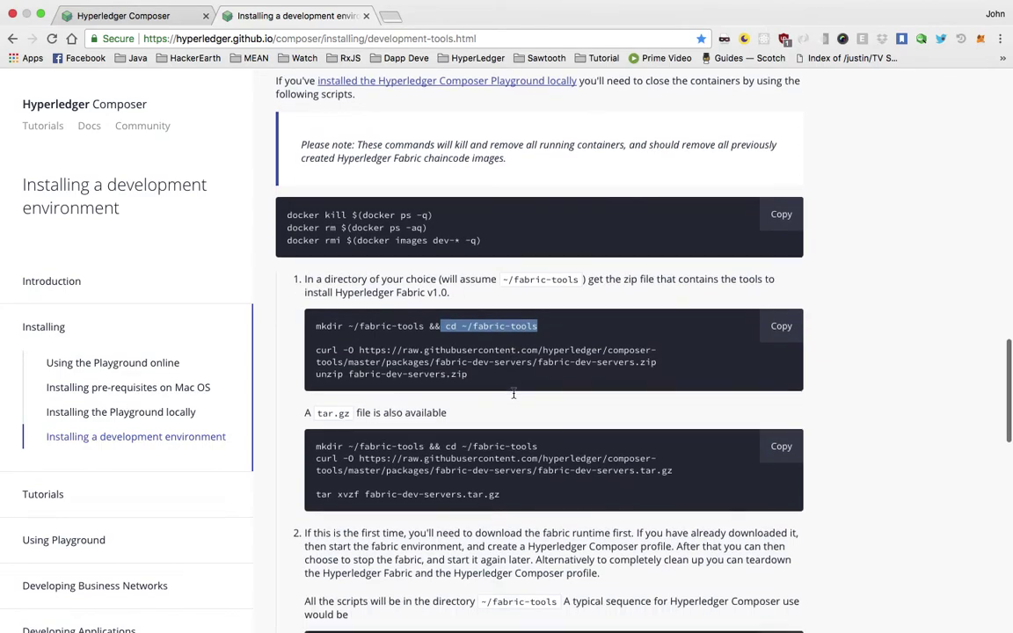
left_click_drag(486, 373, 295, 345)
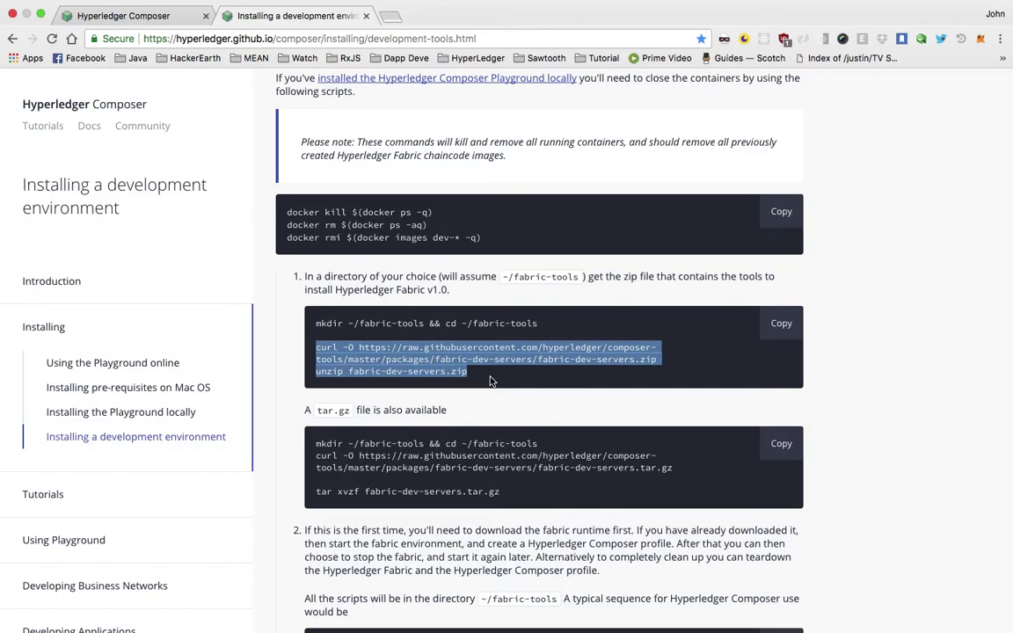
scroll(491, 380, "down", 2)
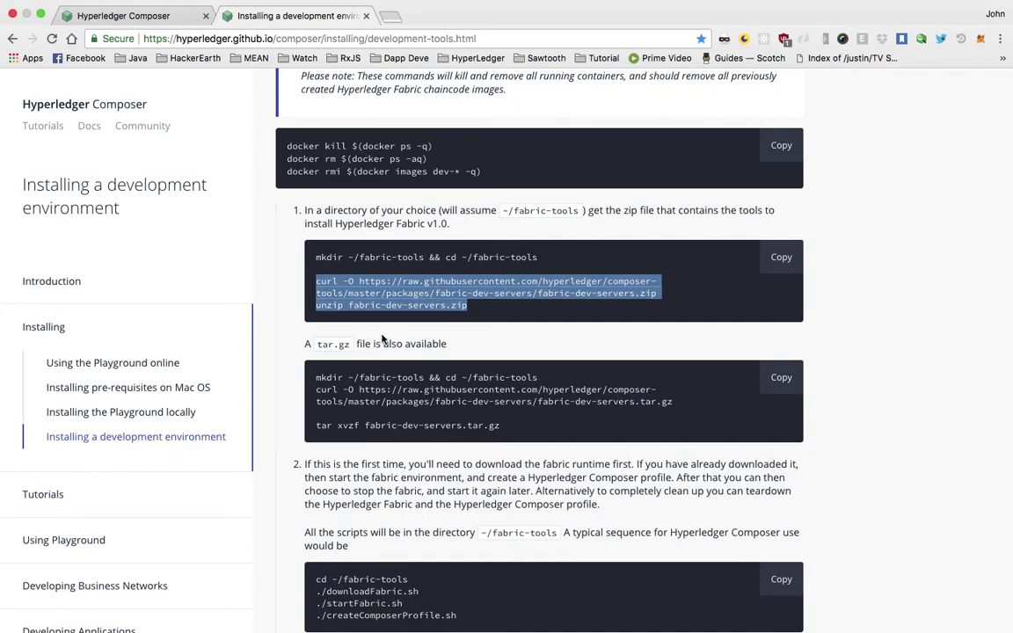
left_click(417, 334)
left_click_drag(486, 309, 308, 313)
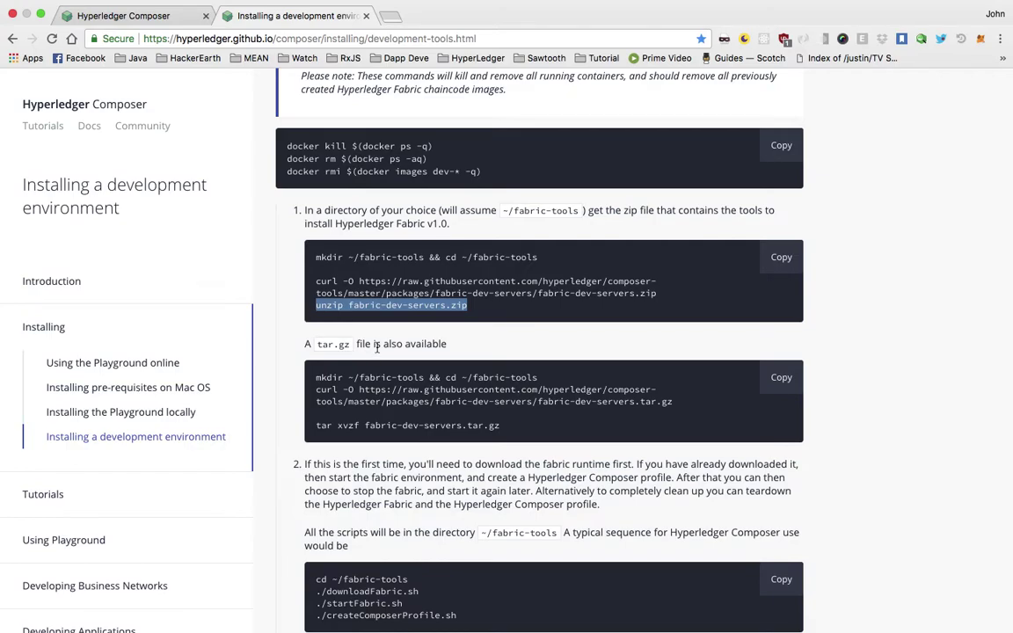
left_click(321, 290)
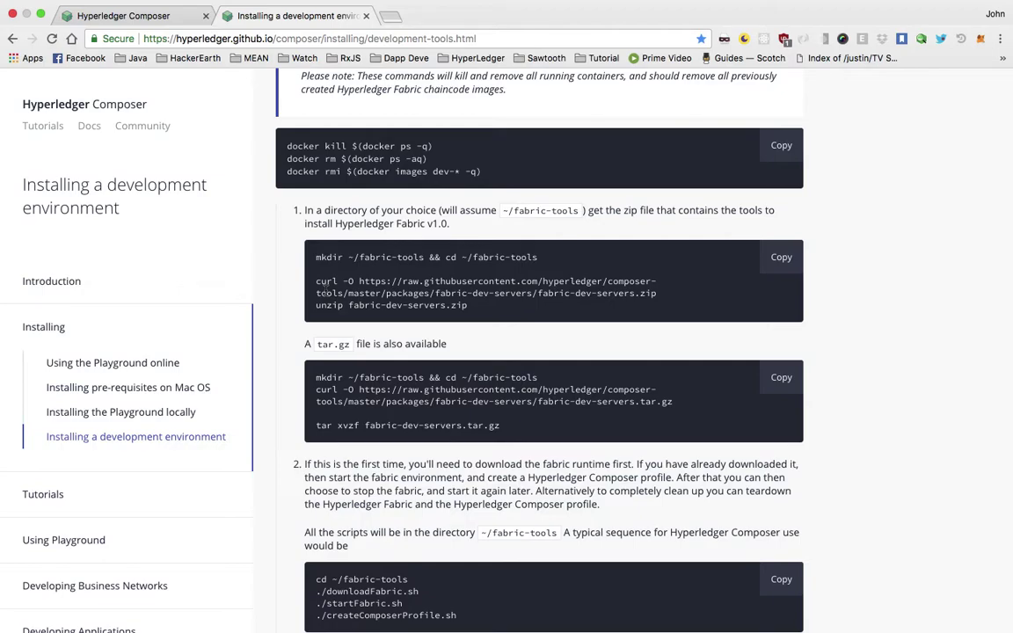
Read the rest of the guide, covering the Fabric start and teardown scripts, the script order diagram and the script details.
scroll(322, 290, "down", 3)
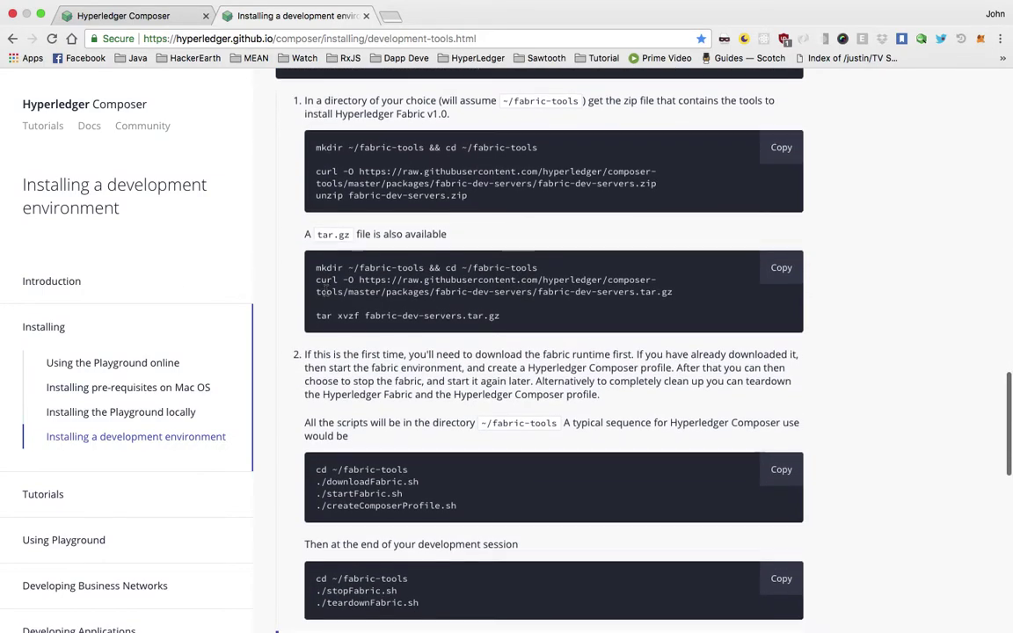
scroll(323, 291, "down", 1)
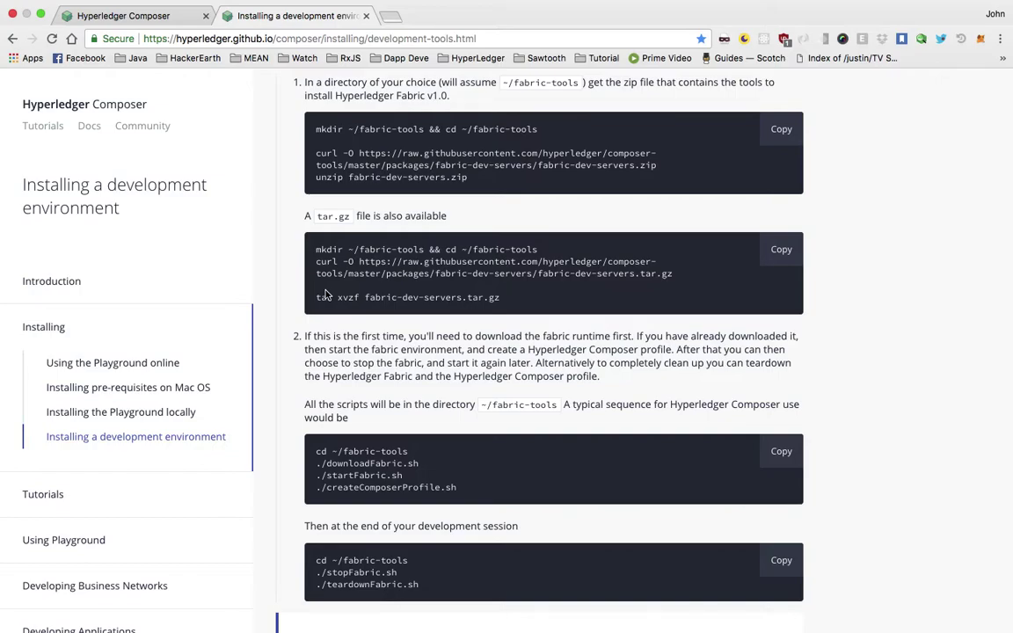
scroll(325, 294, "down", 8)
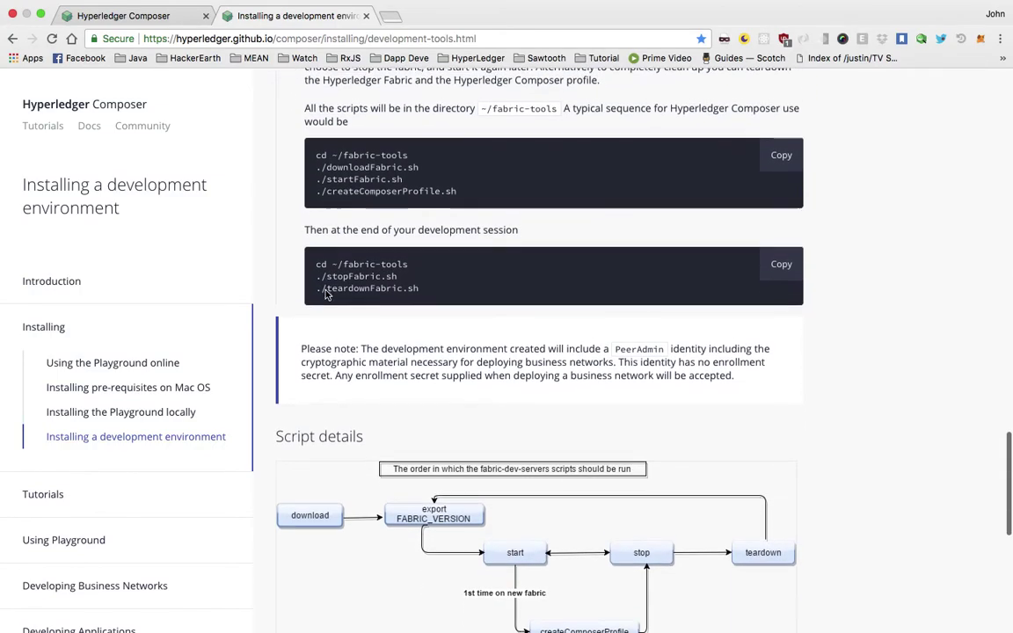
scroll(325, 295, "down", 5)
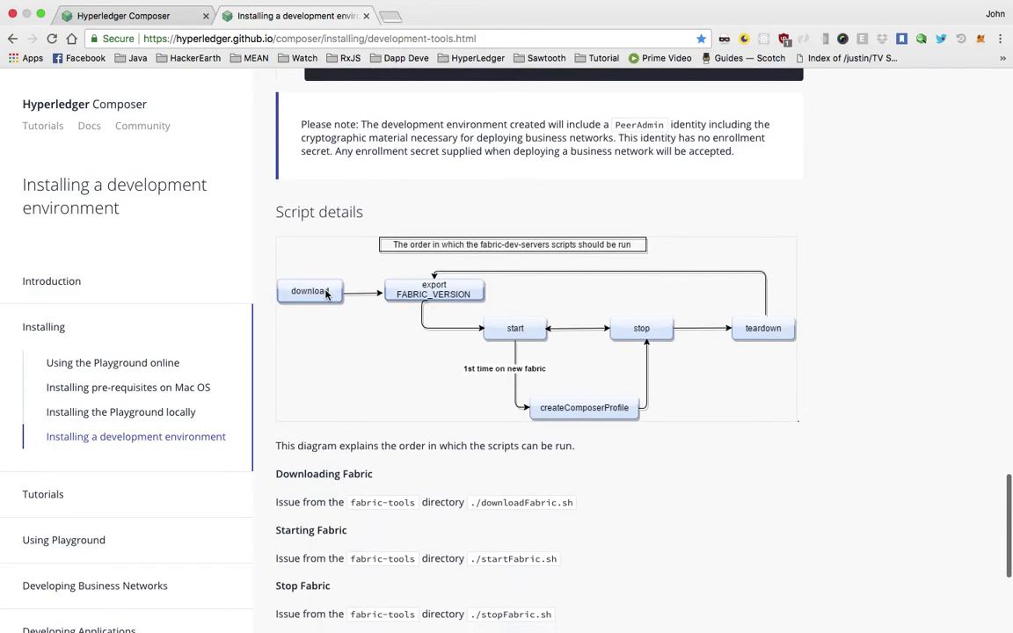
scroll(326, 294, "down", 1)
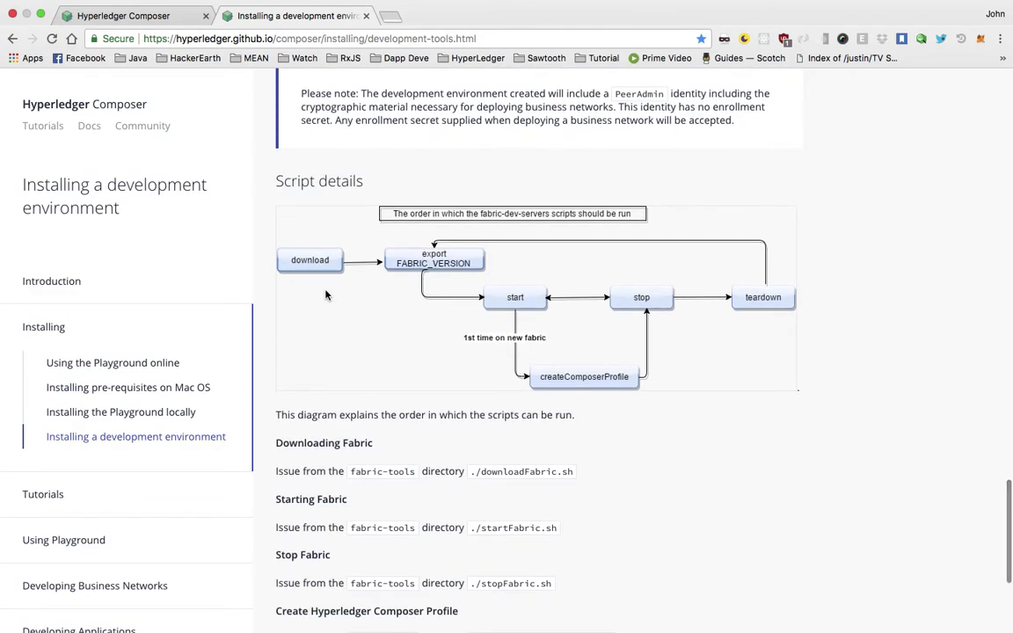
scroll(325, 295, "down", 7)
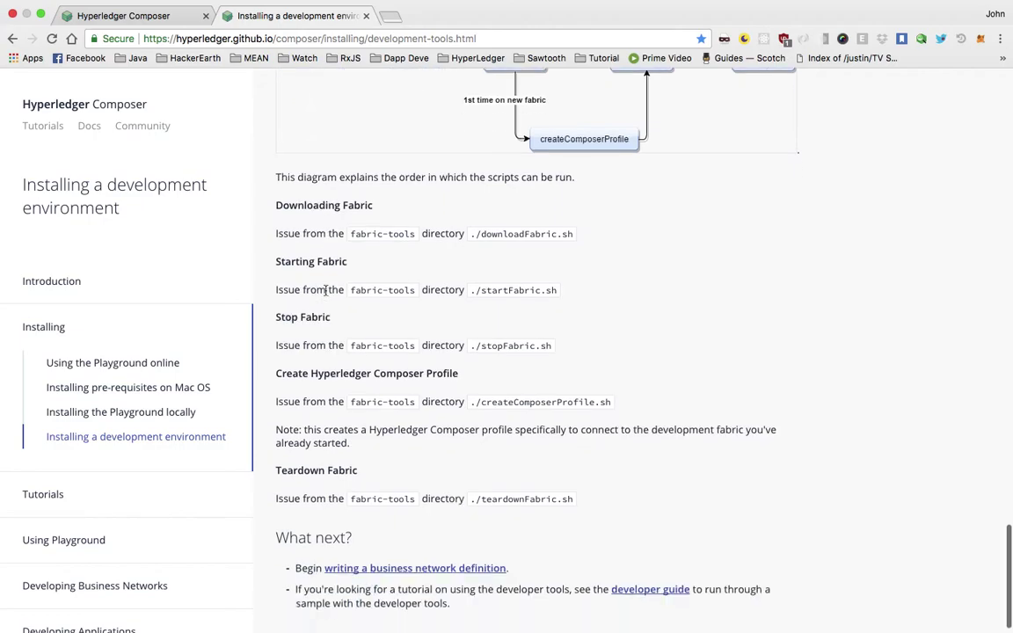
scroll(325, 294, "up", 18)
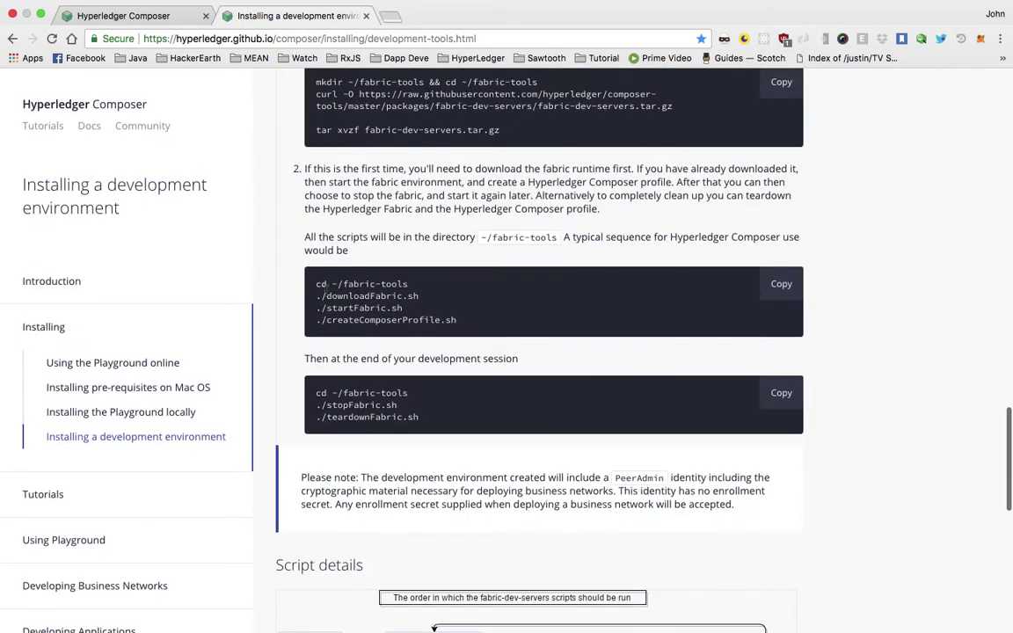
scroll(326, 294, "down", 1)
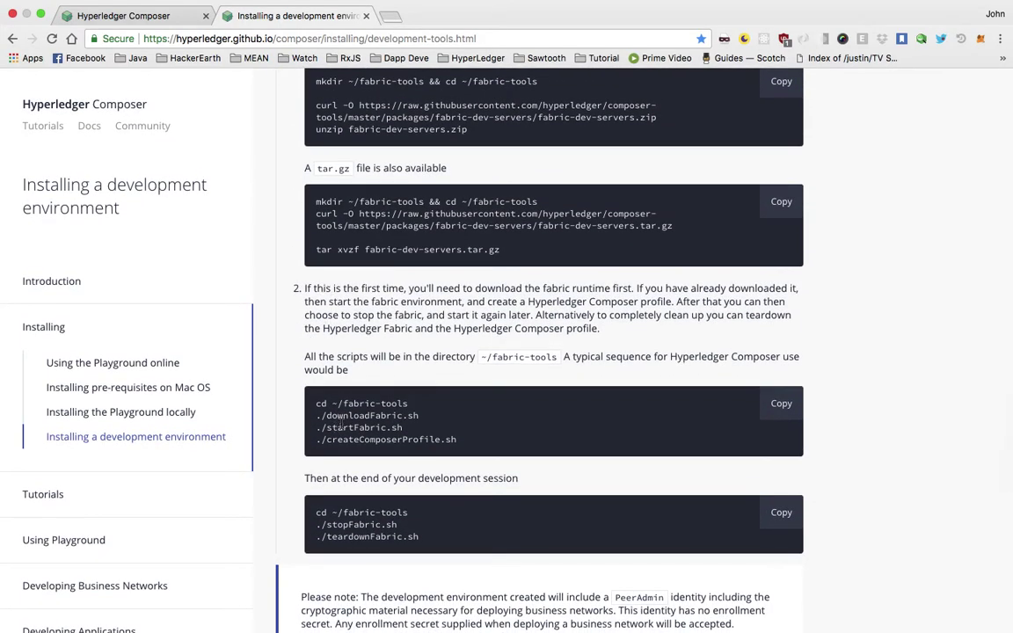
Switch to Terminal, clear the composer-rest-server install window and close the Yeoman install window.
key("ctrl+Left")
left_click(381, 375)
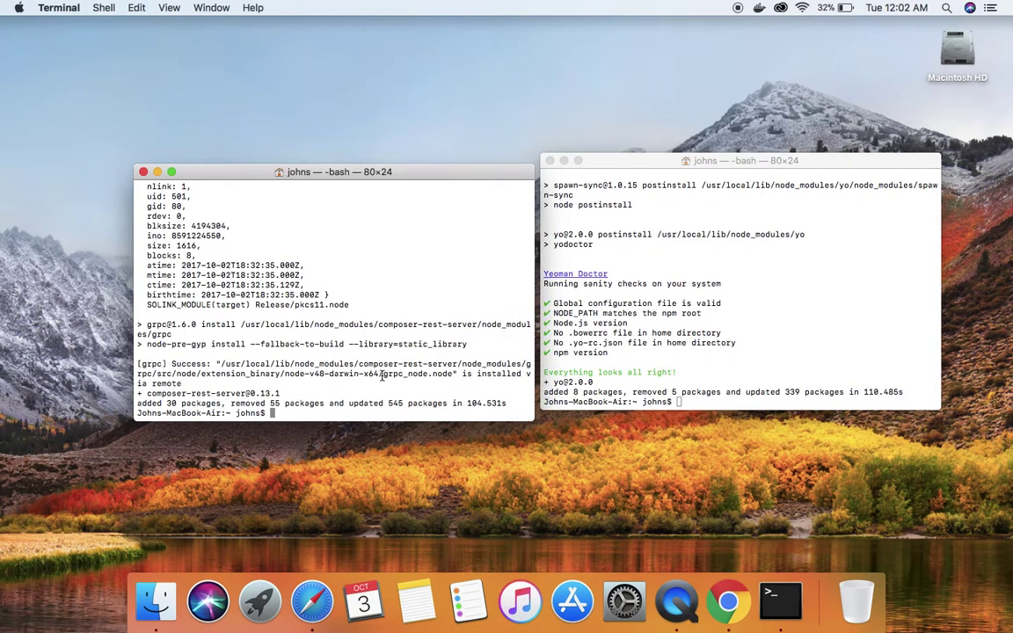
key("super+k")
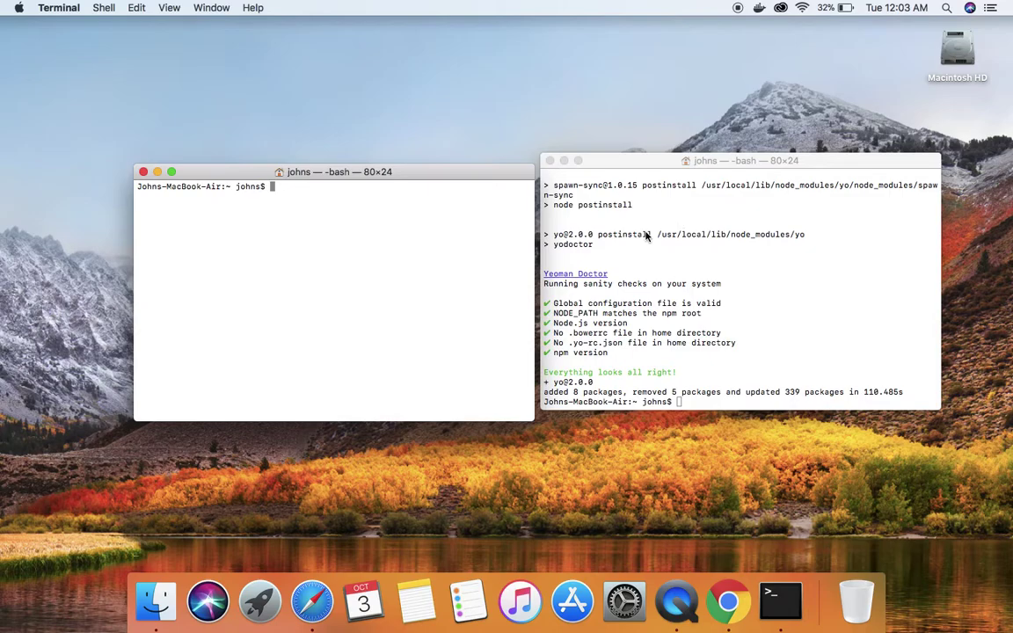
left_click(548, 162)
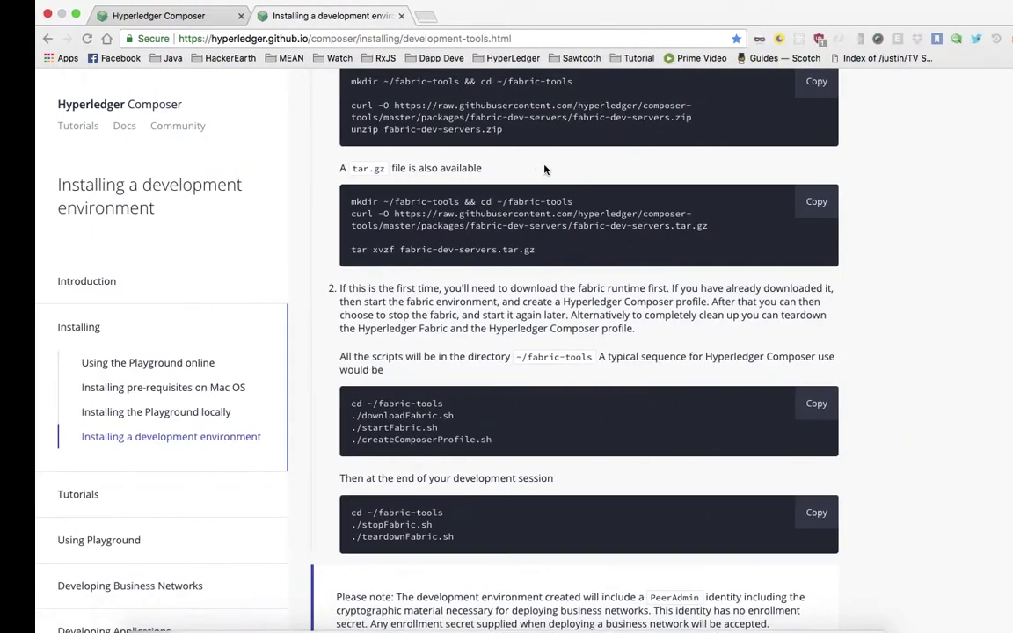
Copy the guide's "npm install -g composer-playground" command and run it in Terminal.
scroll(529, 200, "up", 5)
scroll(529, 201, "up", 3)
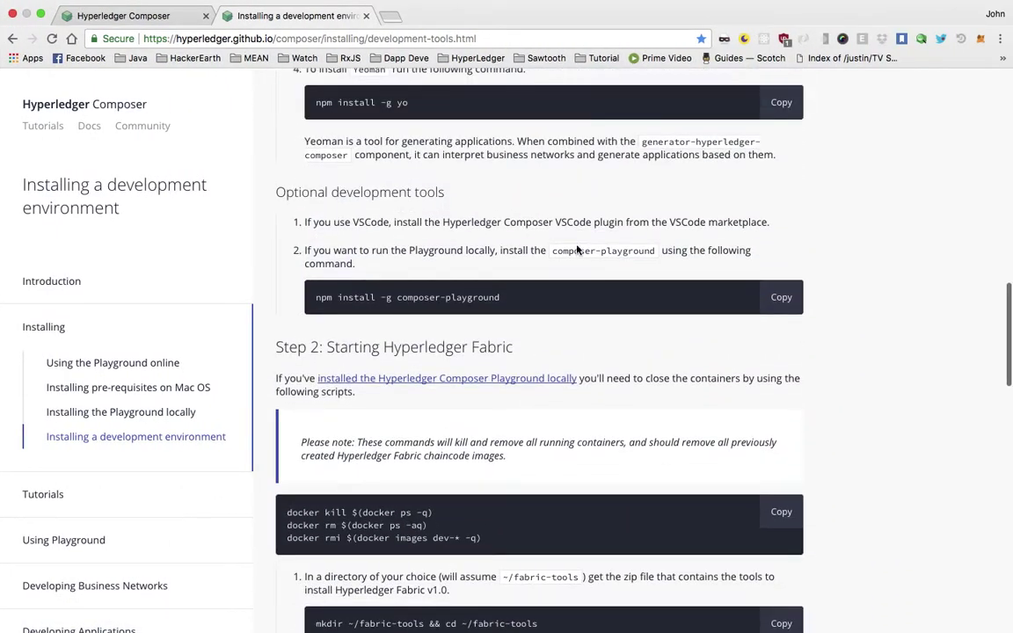
left_click(779, 304)
key("super+Tab")
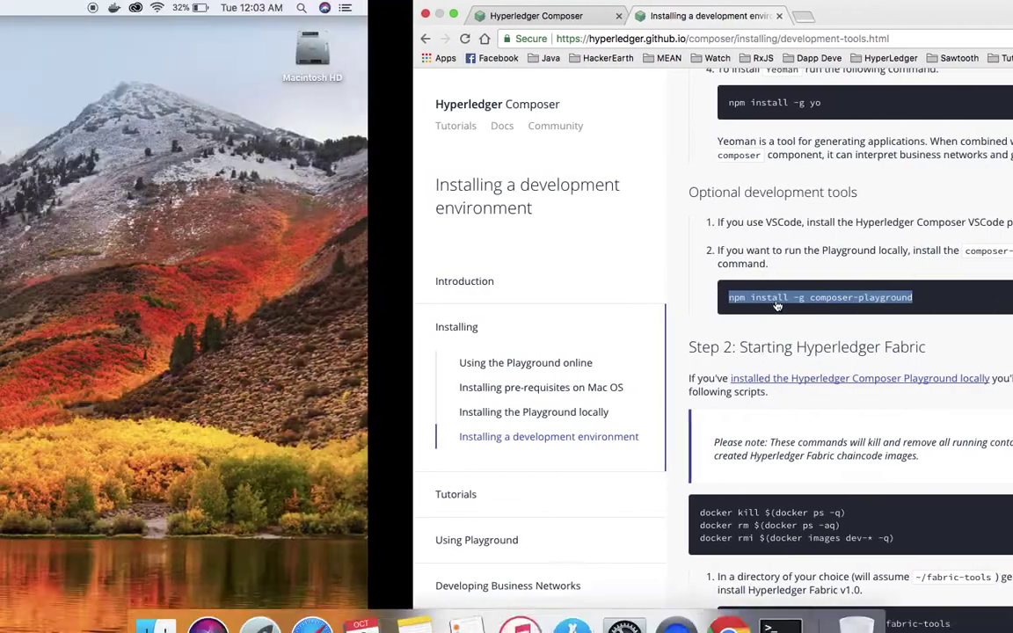
key("super+v")
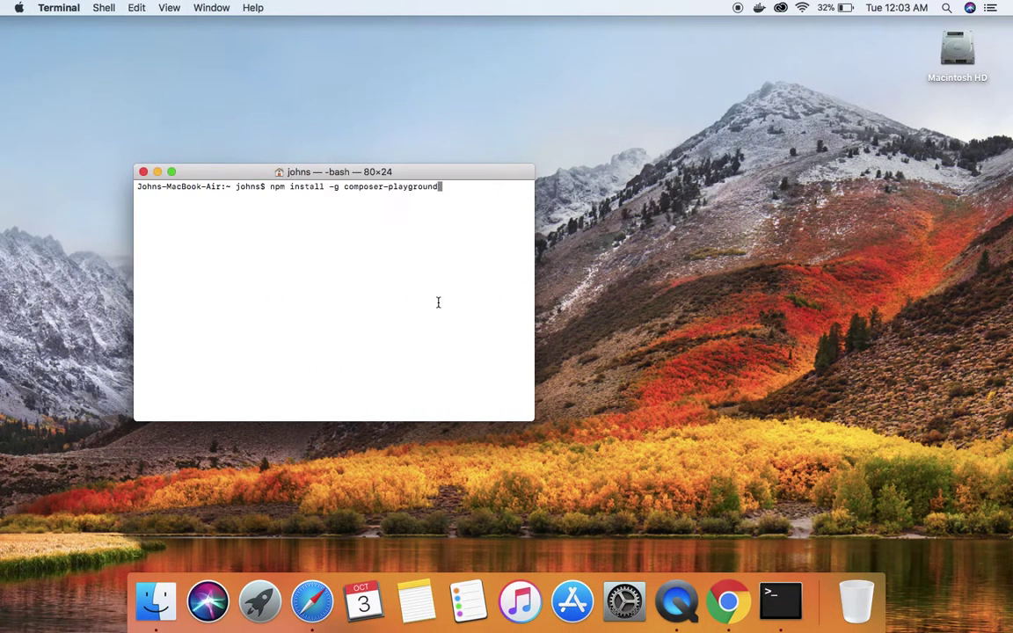
key("Return")
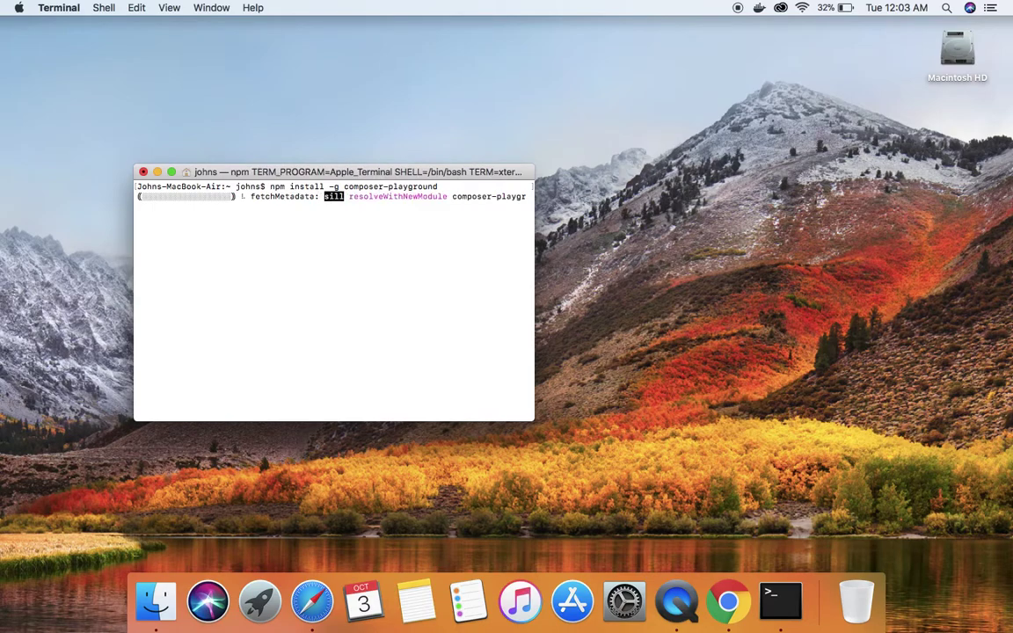
Look at the online Composer Playground in Chrome while following the composer-playground installation's progress in Terminal.
key("ctrl+Right")
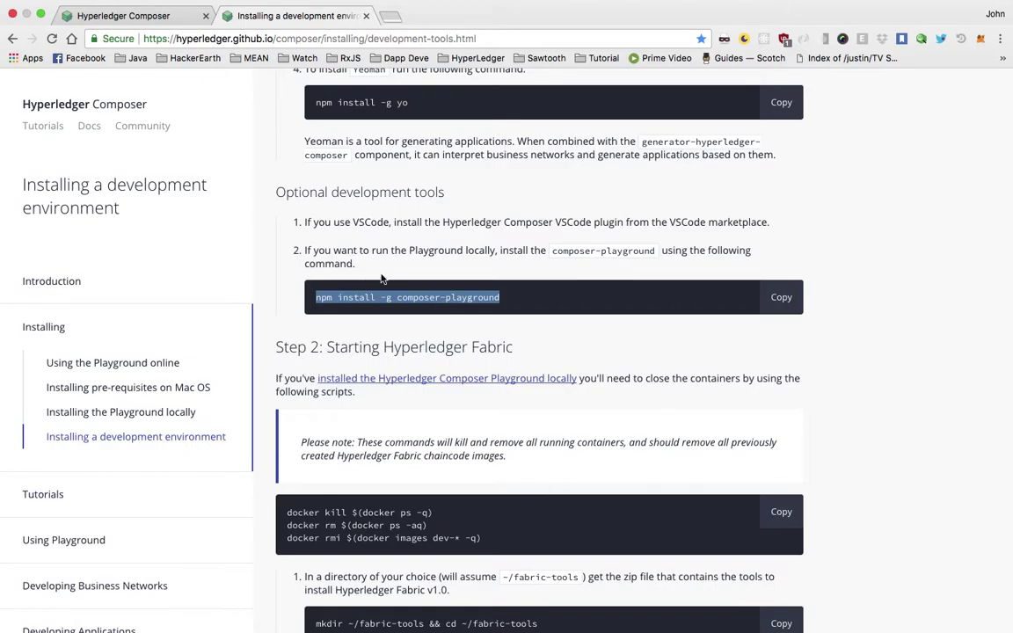
left_click(147, 25)
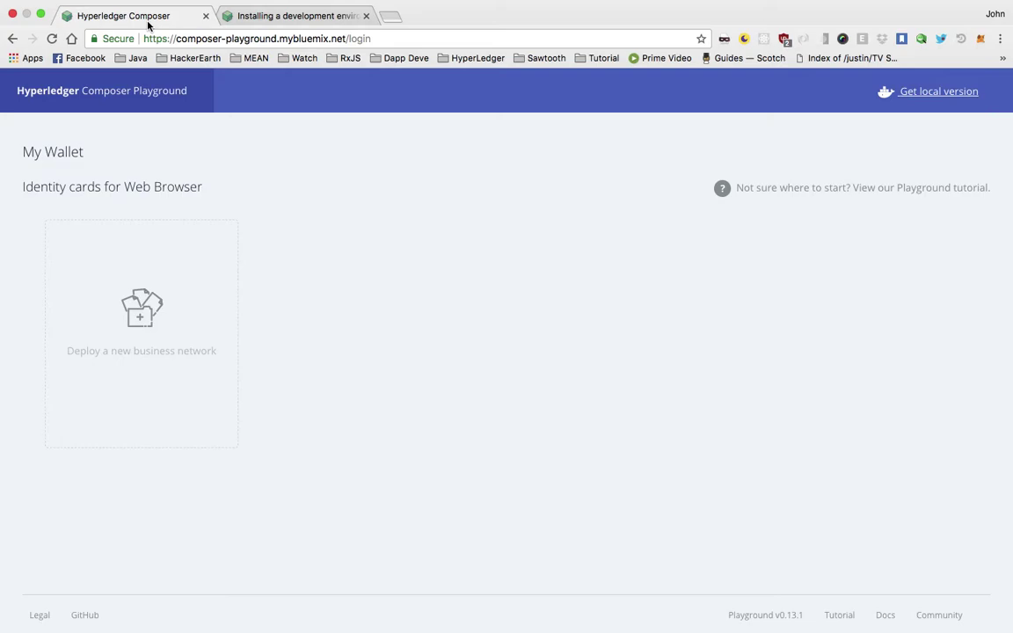
key("ctrl+Left")
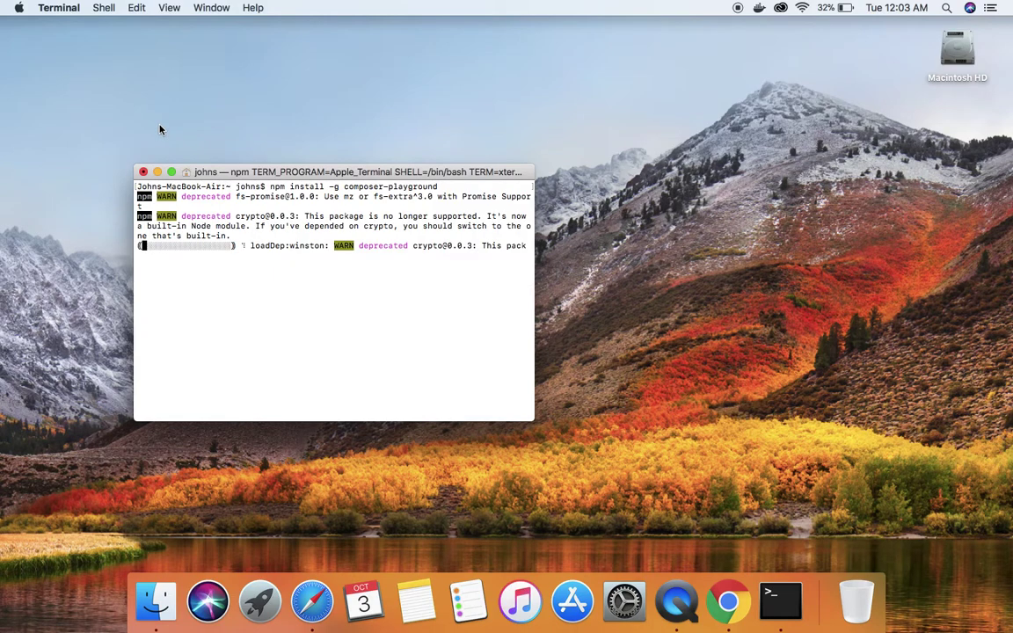
key("ctrl+Right")
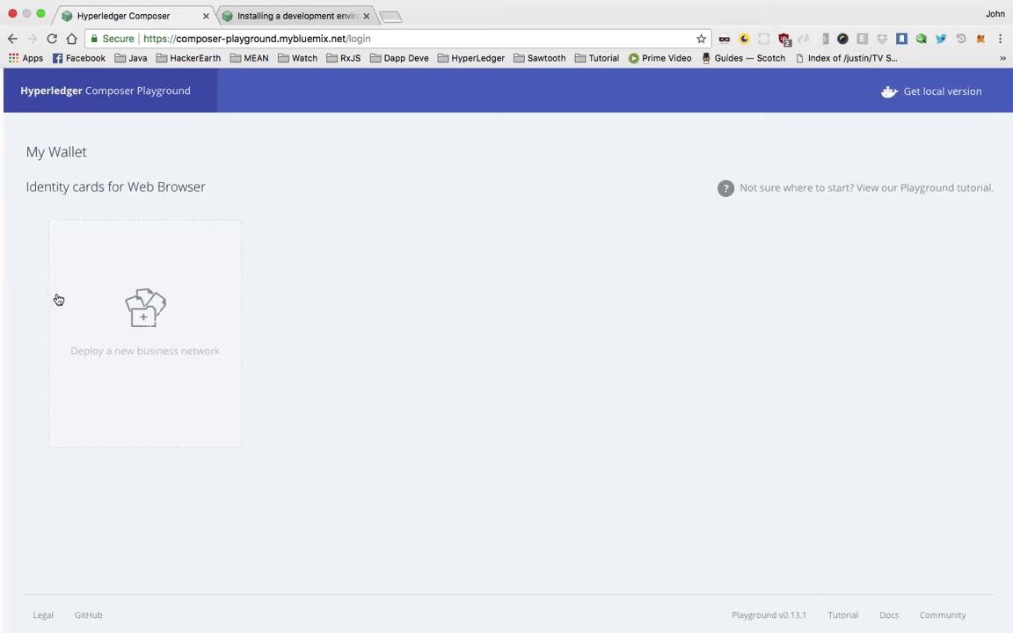
key("ctrl+Left")
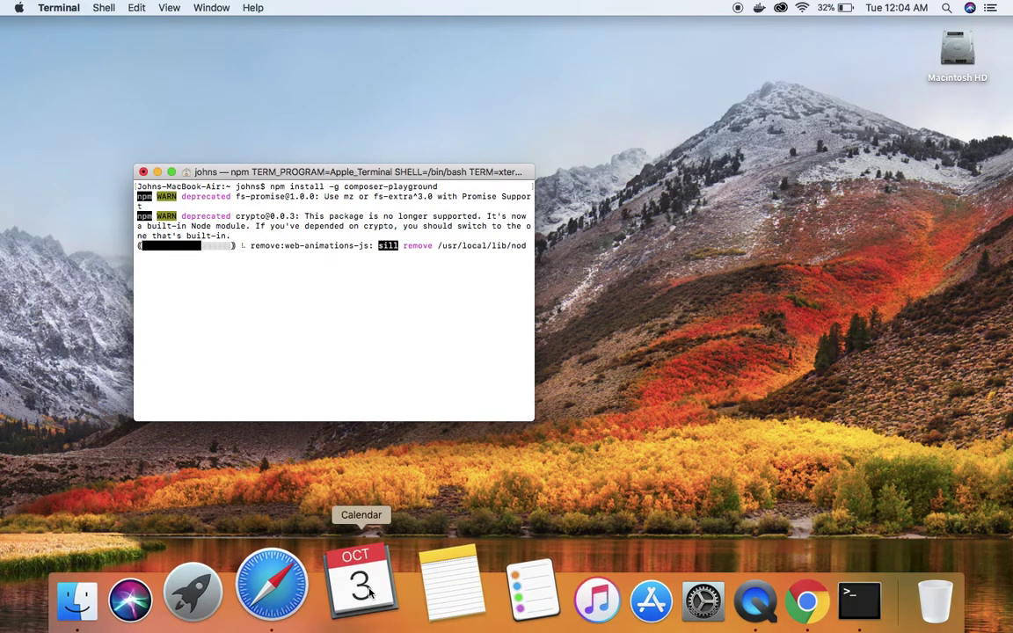
left_click(666, 145)
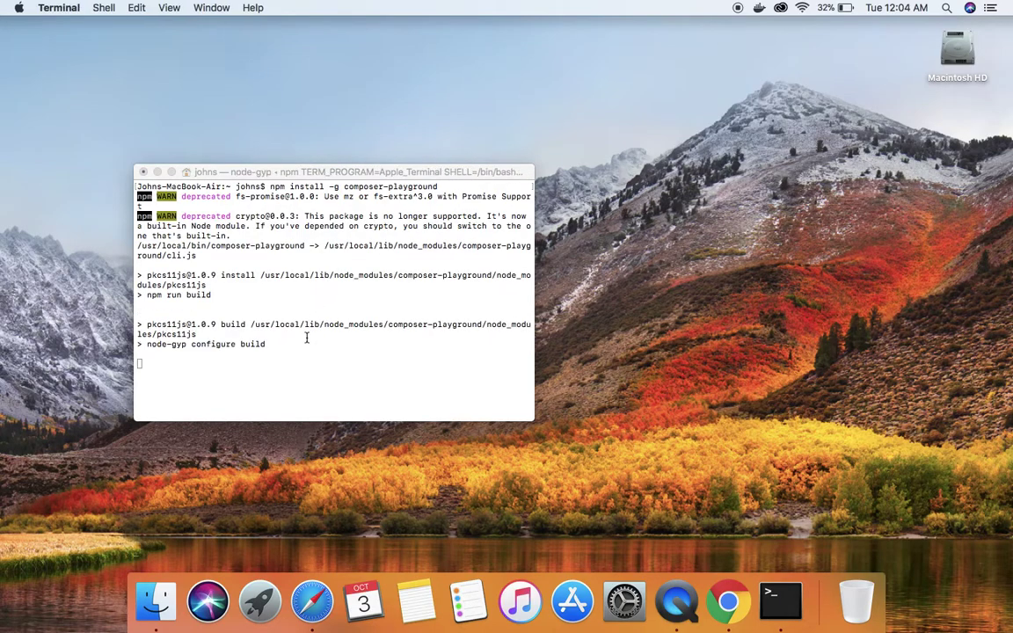
left_click(299, 370)
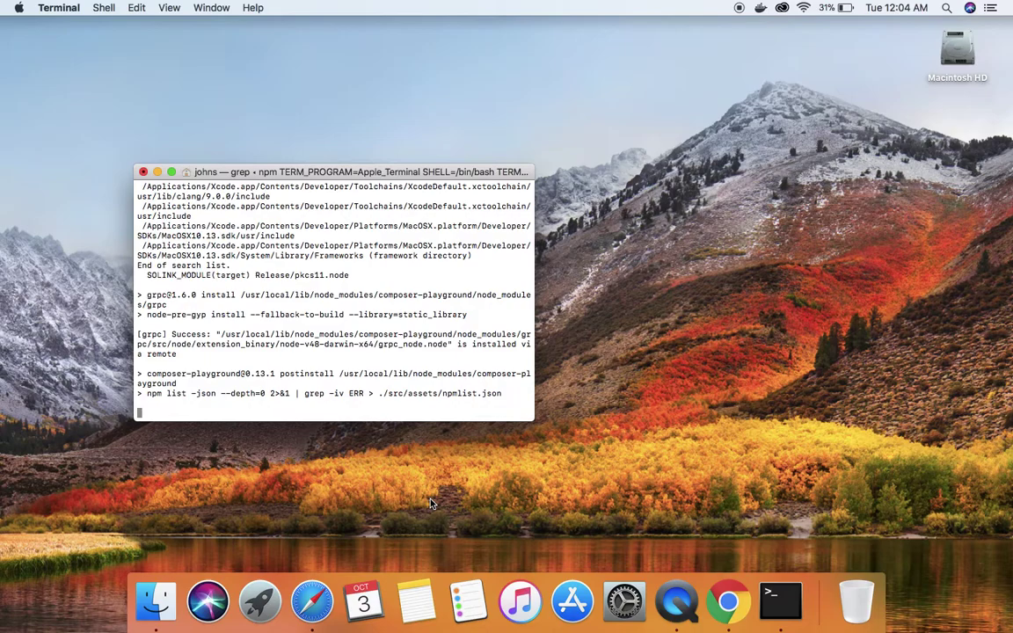
Return to the development environment guide in Chrome and review the commands under Step 2: Starting Hyperledger Fabric.
key("ctrl+Right")
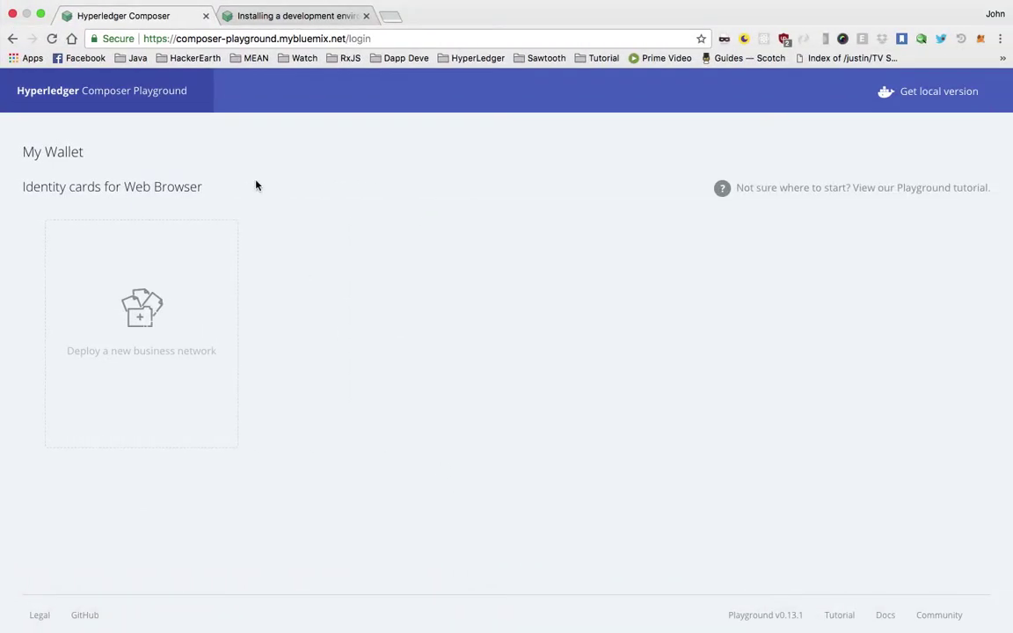
left_click(299, 31)
scroll(396, 334, "down", 2)
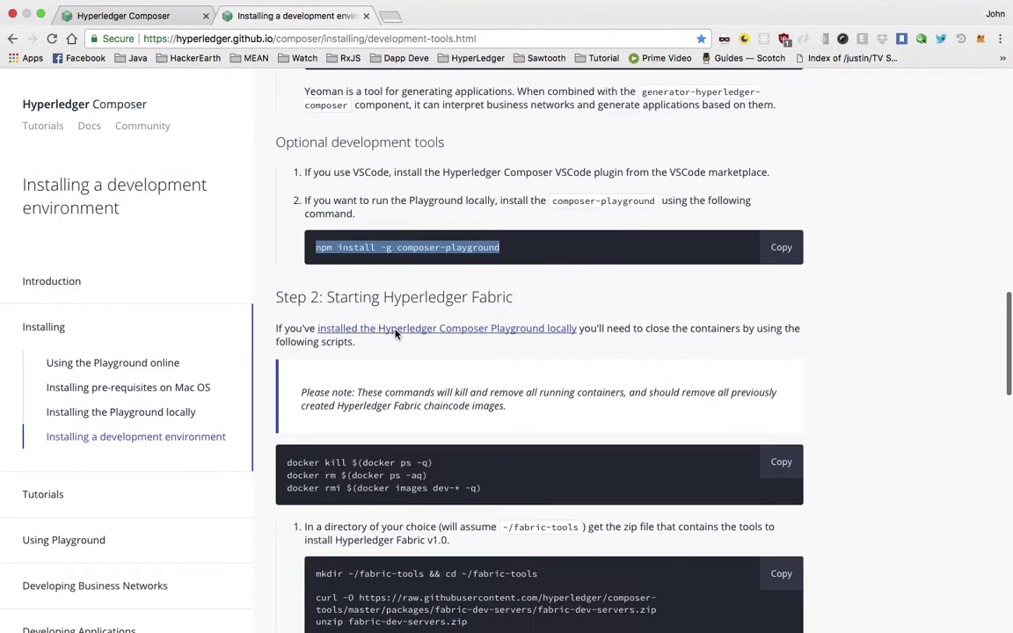
scroll(447, 327, "down", 4)
scroll(445, 325, "up", 1)
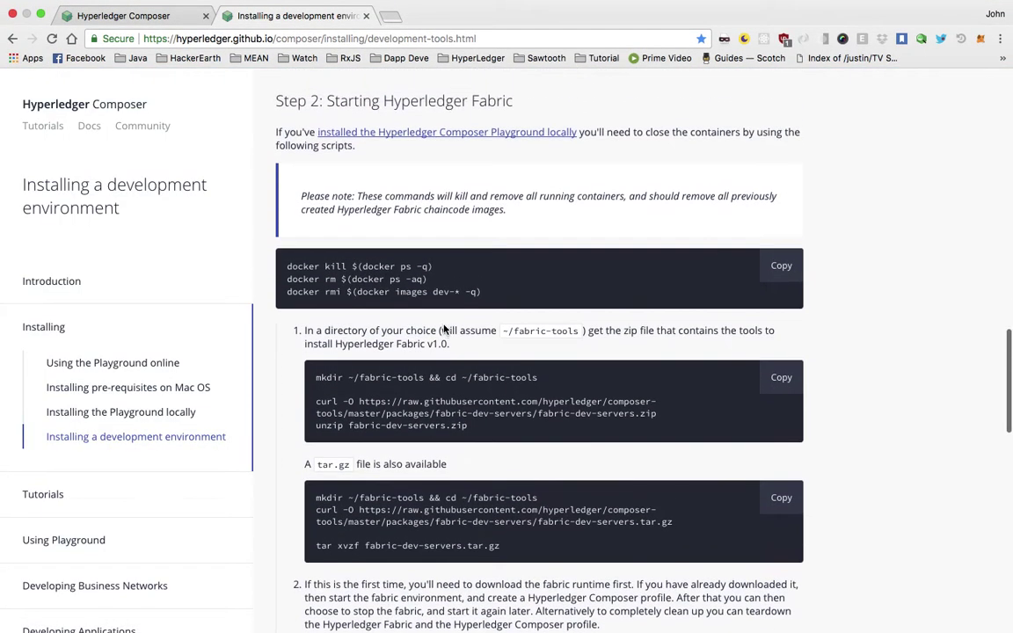
Open a second Terminal window, list the home folder's contents and change into the fabric-tools directory.
key("ctrl+Left")
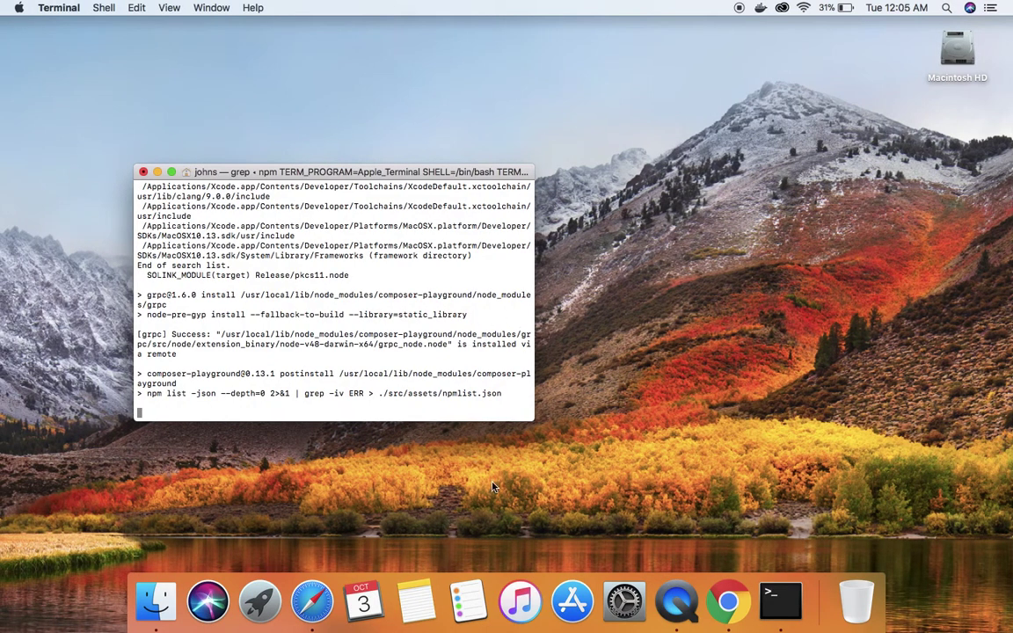
key("super+n")
type("cd")
key("BackSpace")
key("BackSpace")
type("ls")
key("Return")
type("cd ")
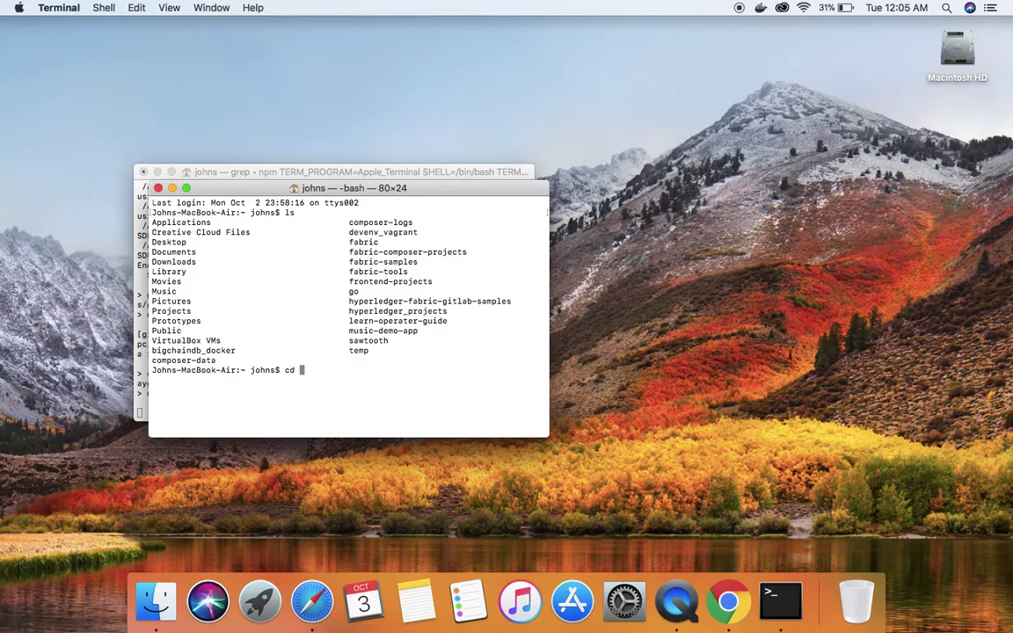
type("fabric-too")
key("Tab")
key("Return")
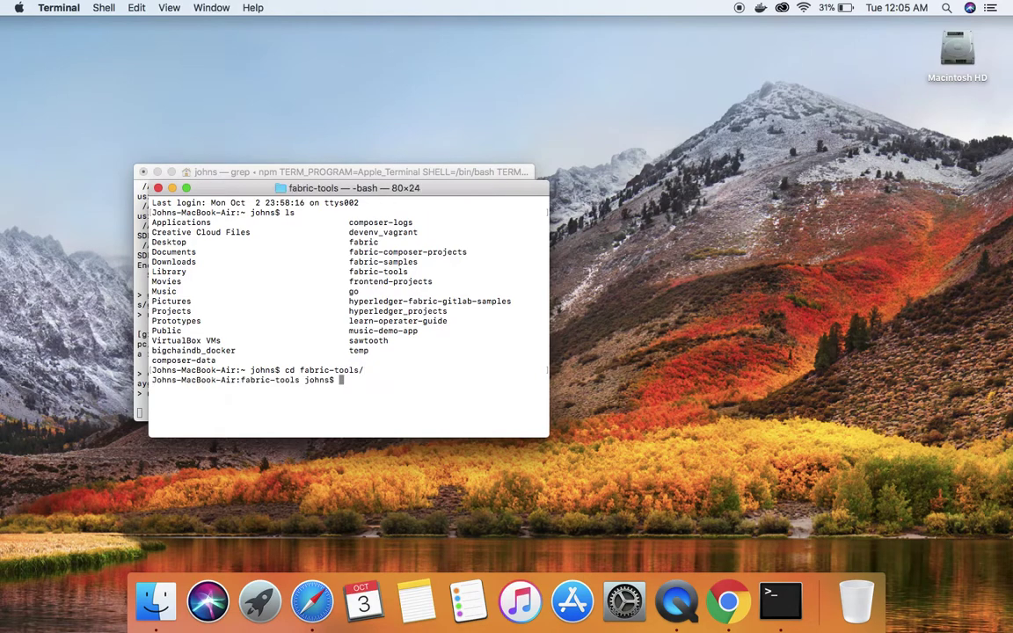
List the contents of fabric-tools on a cleared screen and highlight downloadFabric.sh, createComposerProfile.sh and startFabric.sh.
key("ctrl+l")
type("ls")
key("Return")
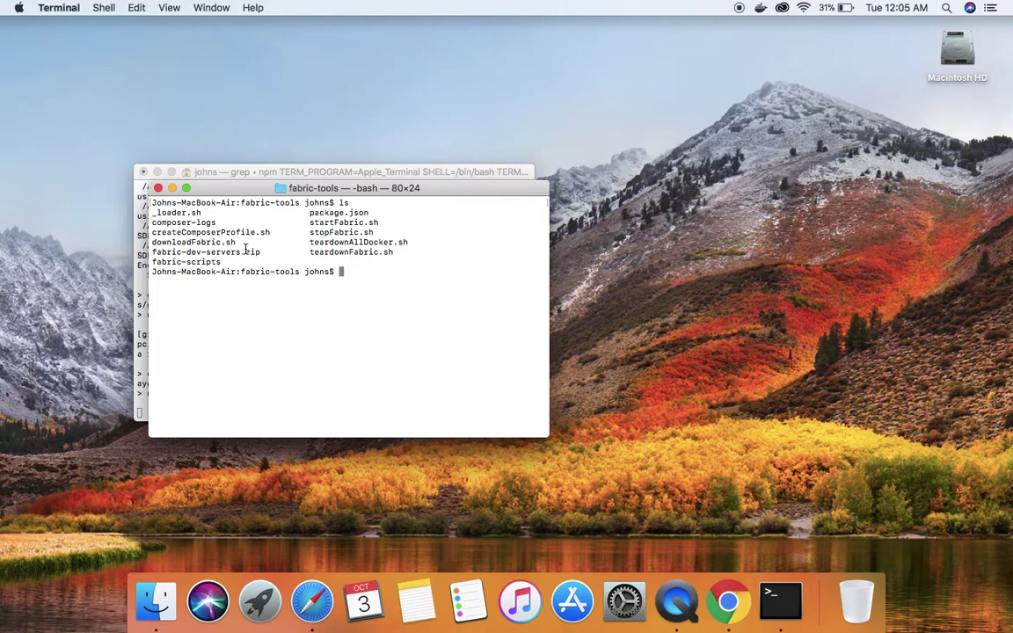
left_click_drag(237, 242, 124, 243)
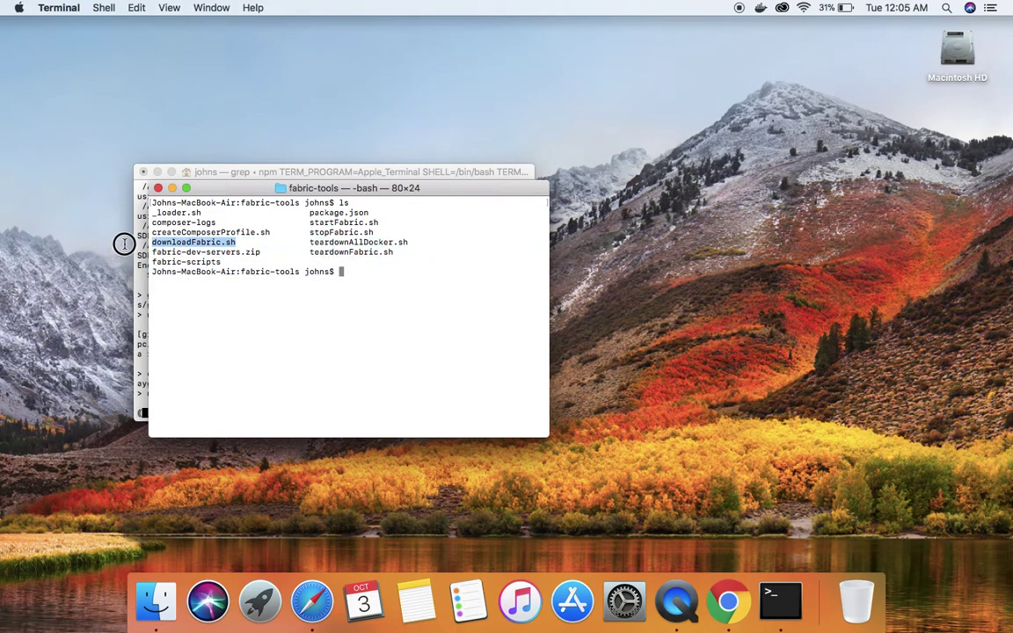
left_click_drag(275, 234, 150, 226)
left_click_drag(261, 237, 268, 239)
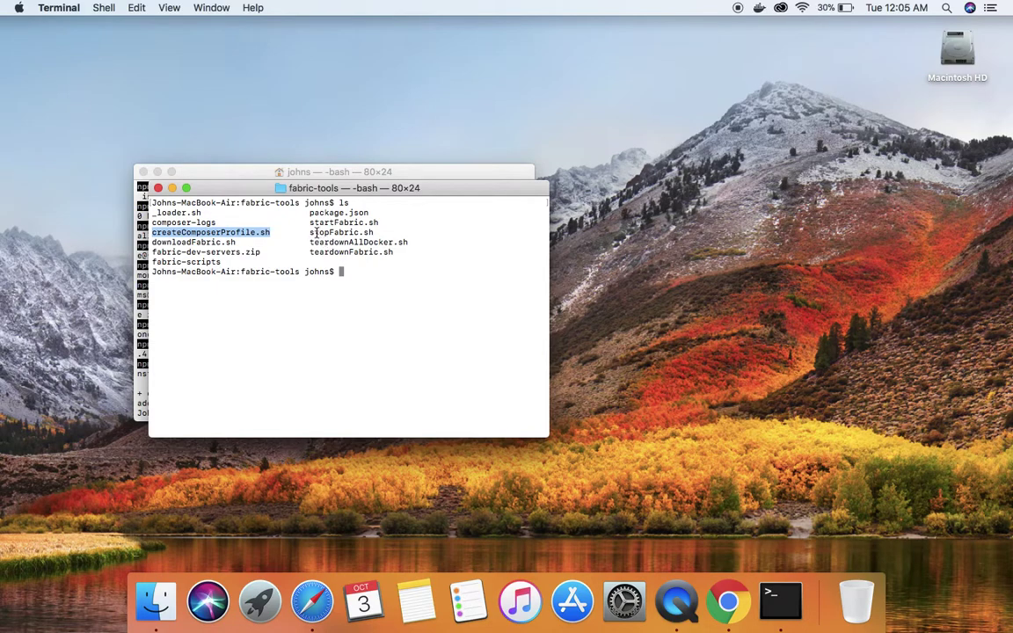
mouse_move(308, 232)
left_mouse_down()
mouse_move(379, 233)
mouse_move(340, 219)
mouse_move(309, 223)
left_mouse_up()
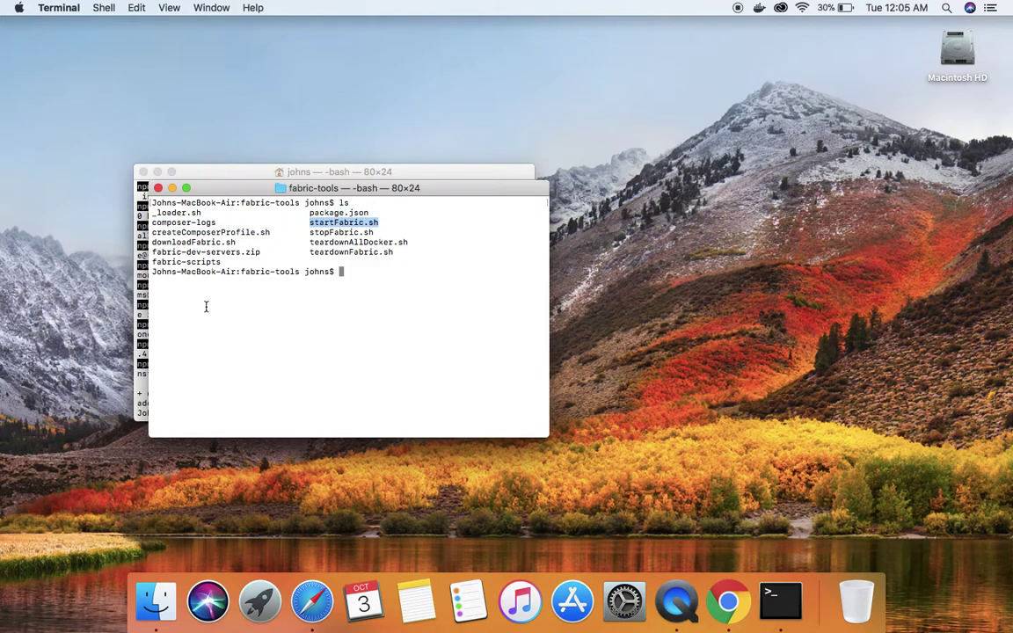
Bring the composer-playground install window forward, check Docker's status and clear the window's output.
left_click(137, 292)
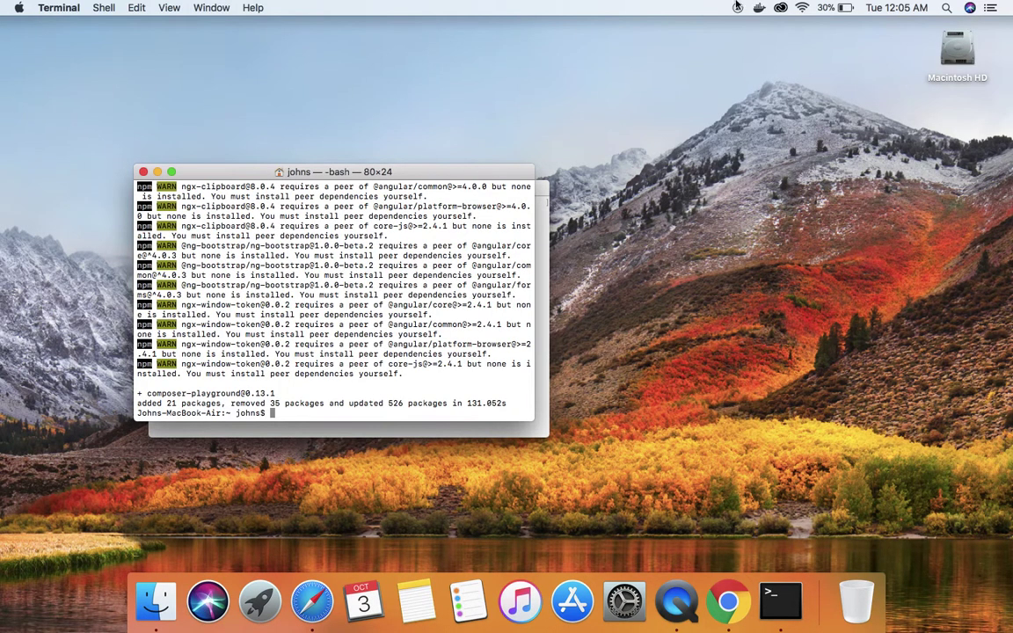
left_click(758, 7)
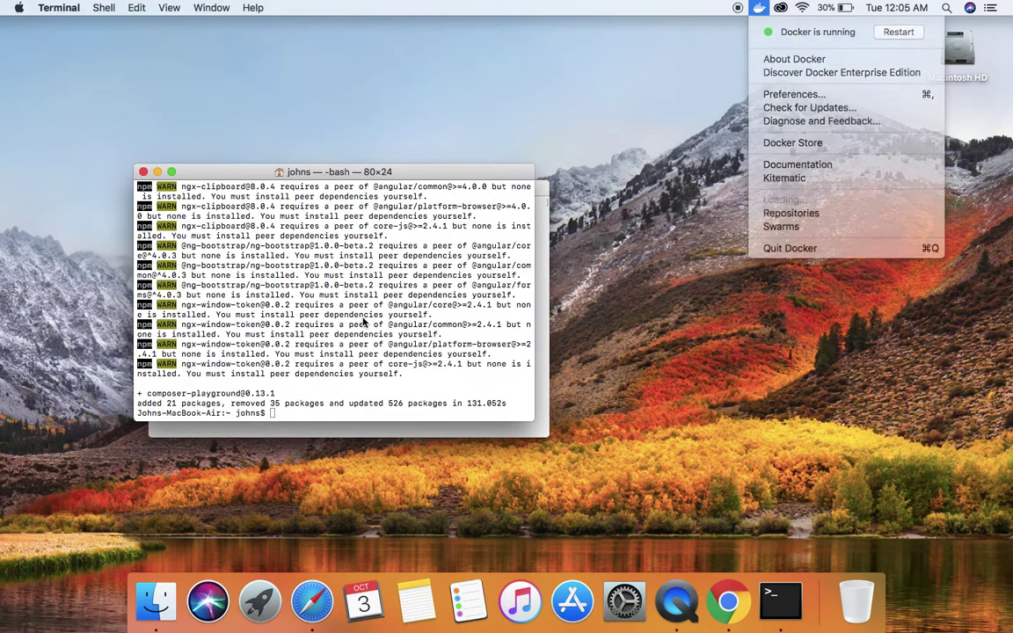
left_click(335, 381)
key("super+k")
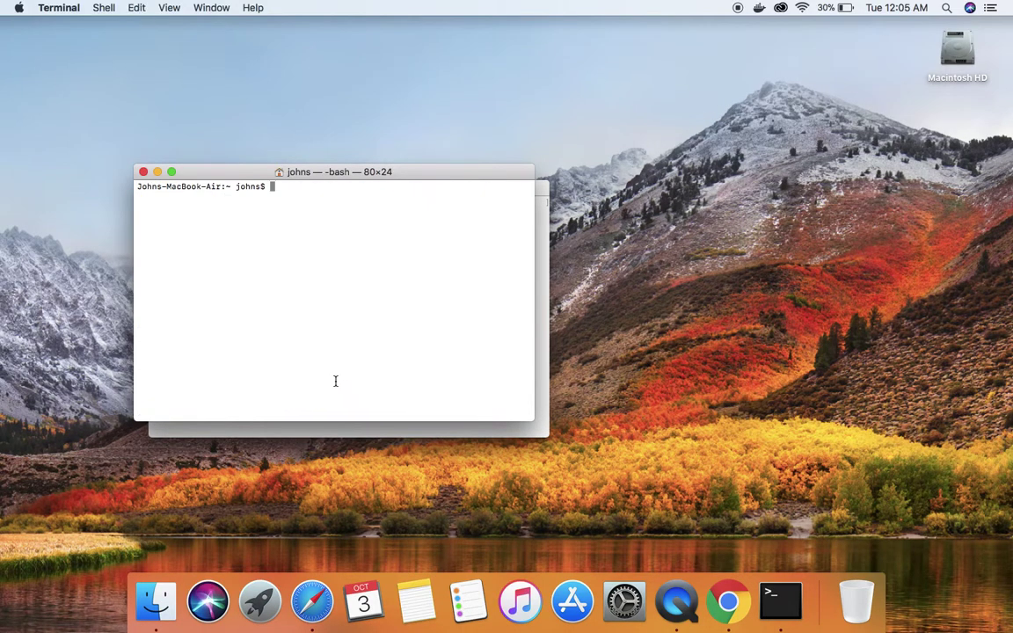
Close the fabric-tools Terminal window and launch composer-playground from the remaining one.
left_click_drag(321, 171, 750, 198)
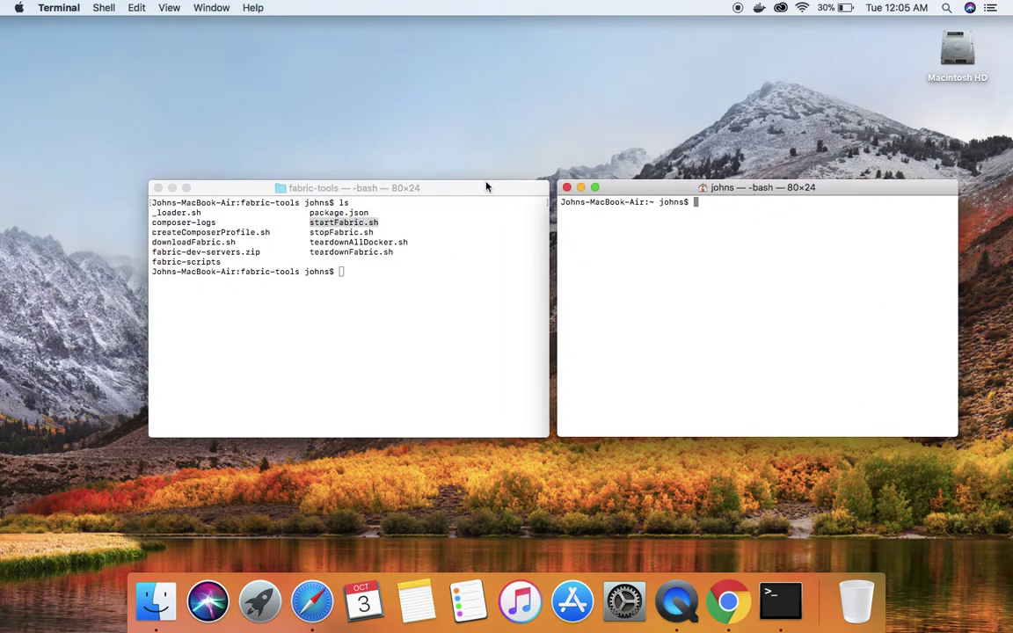
left_click(158, 189)
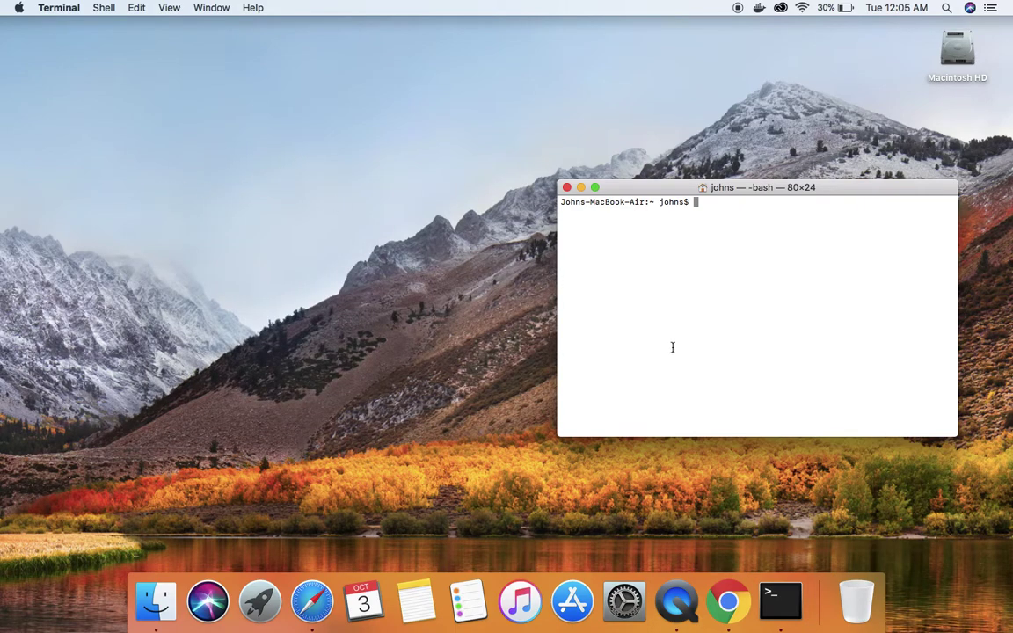
type("composer-playground")
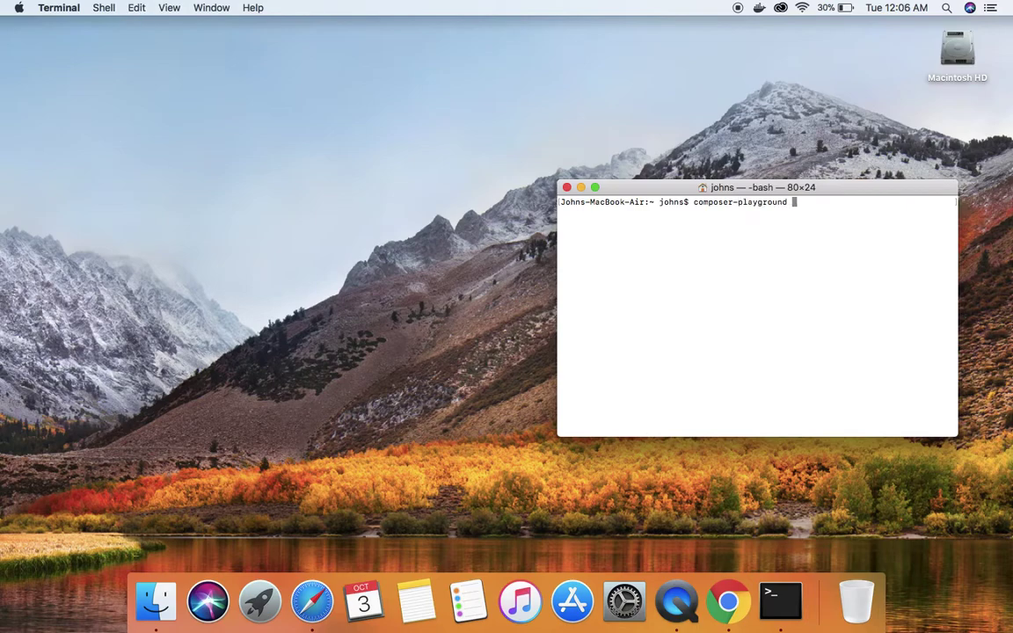
key("Return")
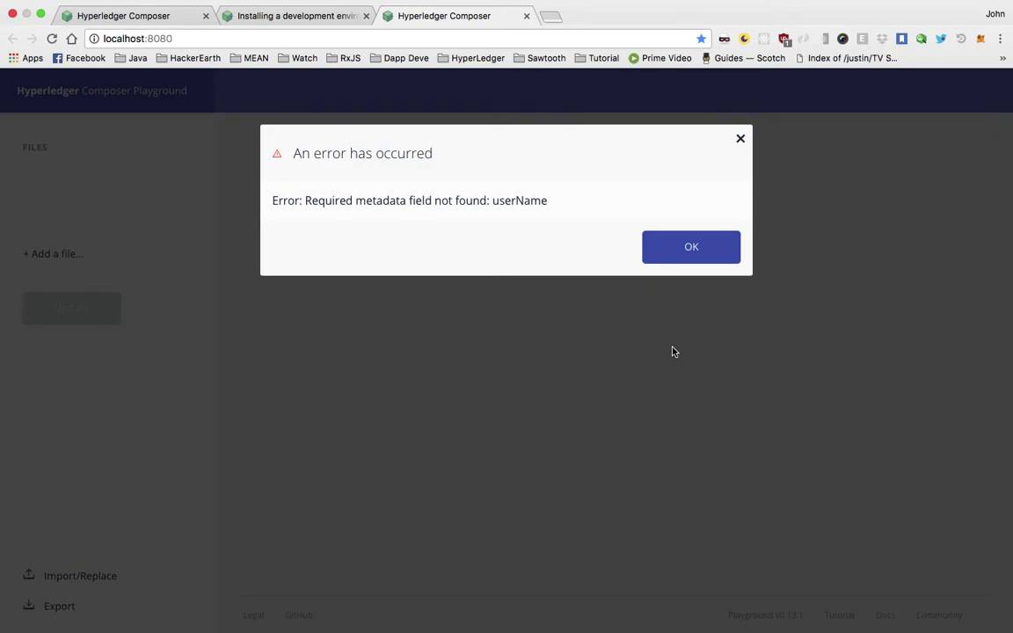
Dismiss the error dialog in the local Playground, reload localhost:8080 and dismiss the dialog again.
left_click(706, 240)
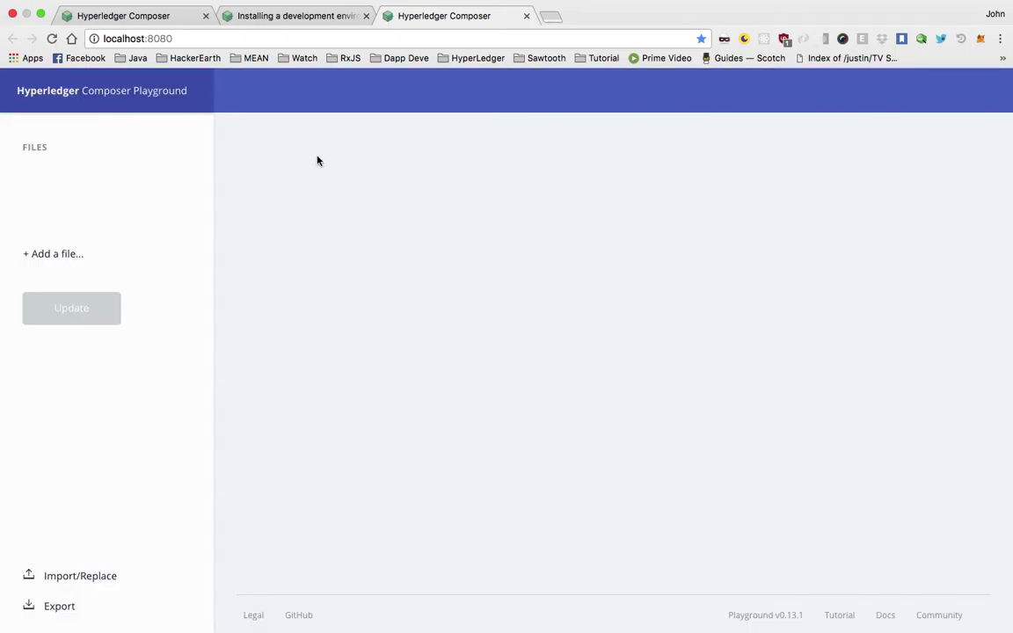
left_click(239, 39)
key("Return")
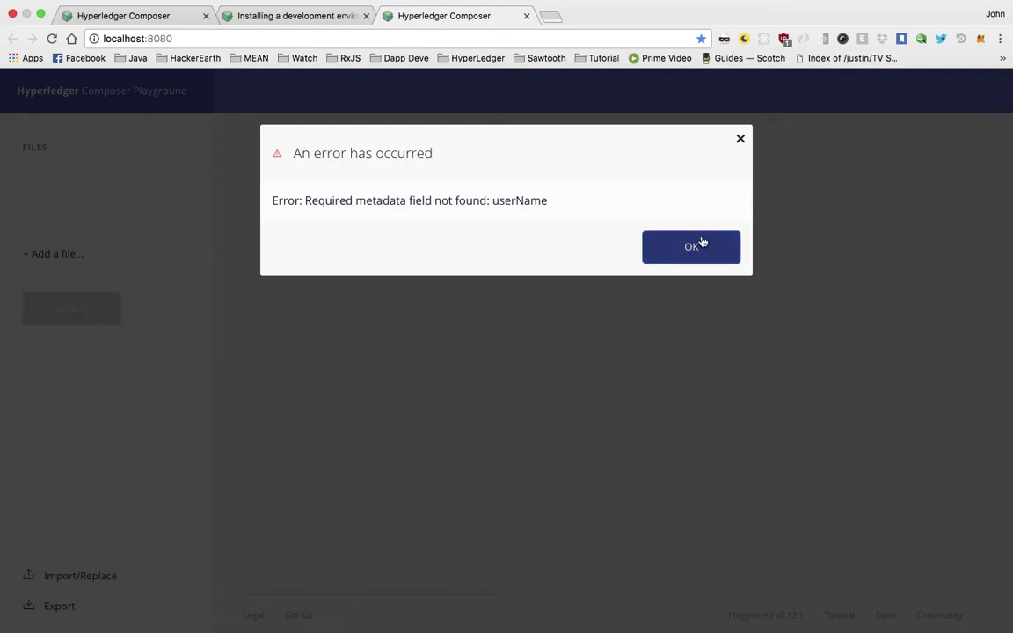
left_click(693, 248)
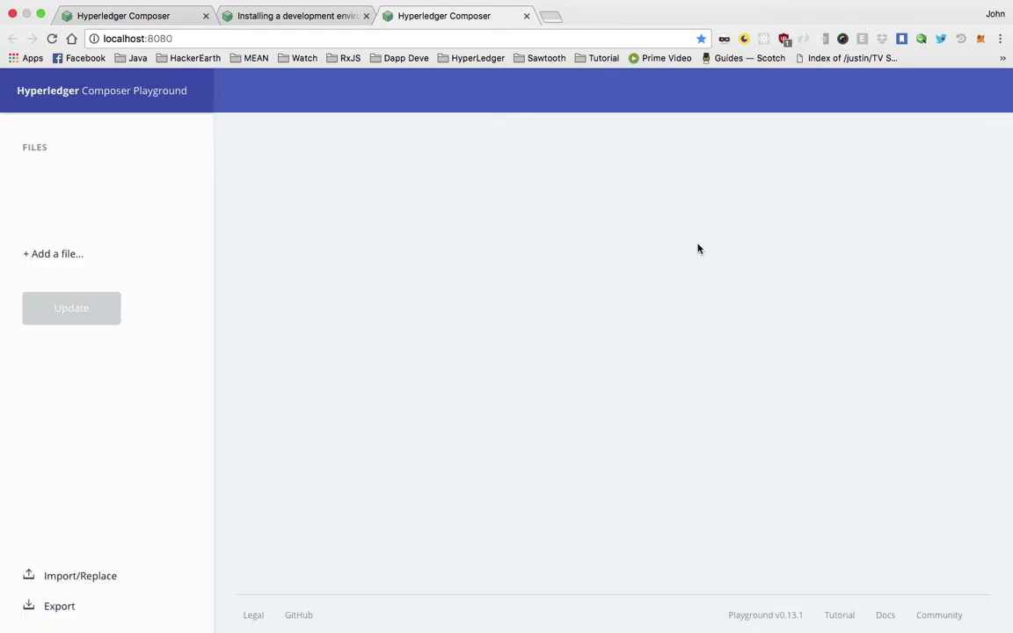
Inspect the local Playground page with the developer tools, check its sources and console output, and clear the console.
right_click(698, 249)
left_click(756, 414)
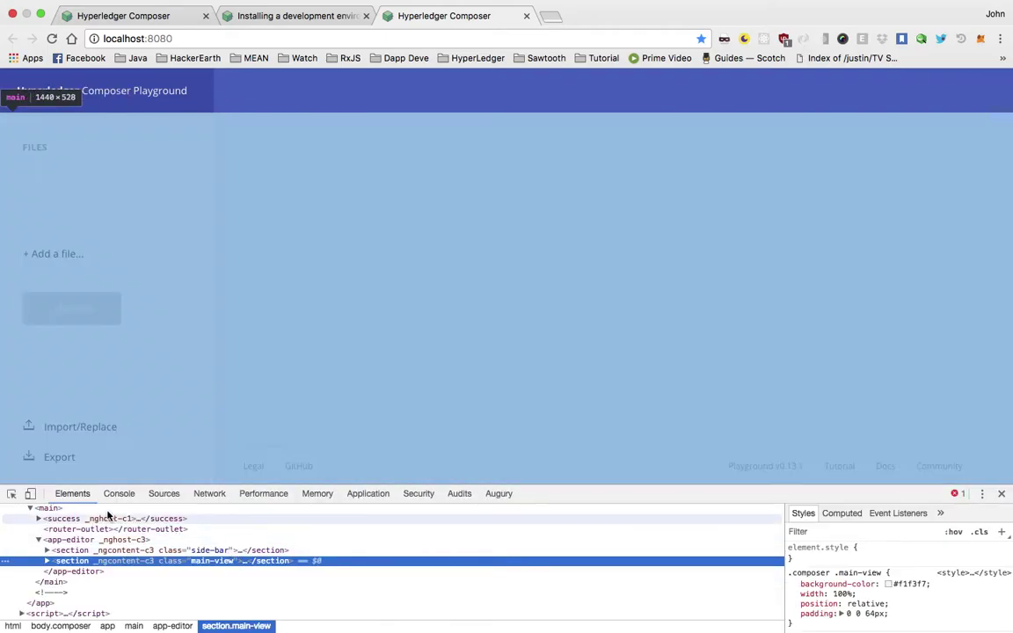
left_click(119, 493)
left_click(164, 493)
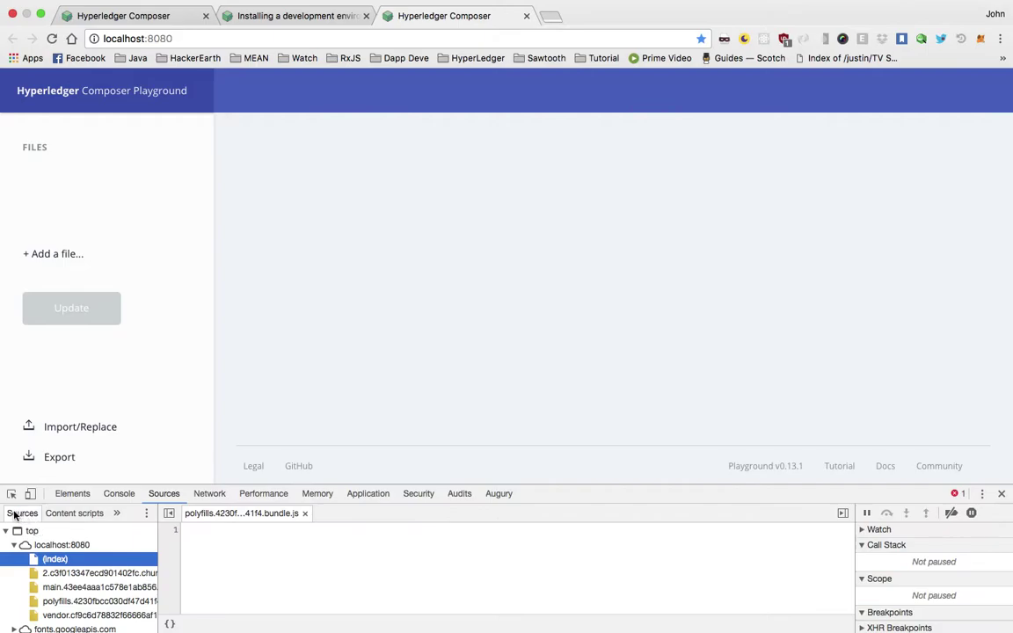
left_click(118, 493)
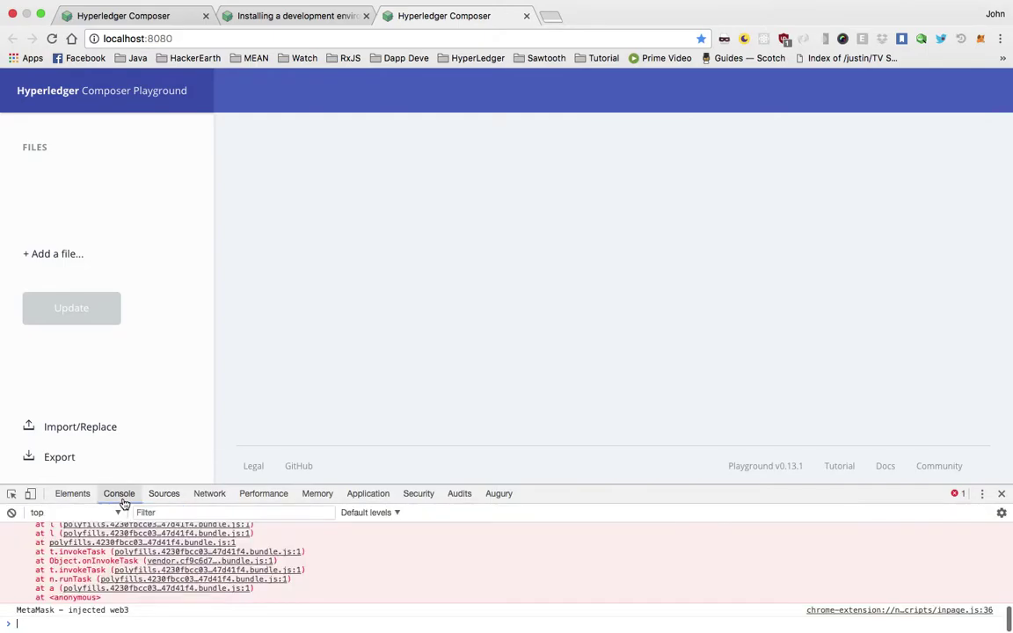
left_click(11, 513)
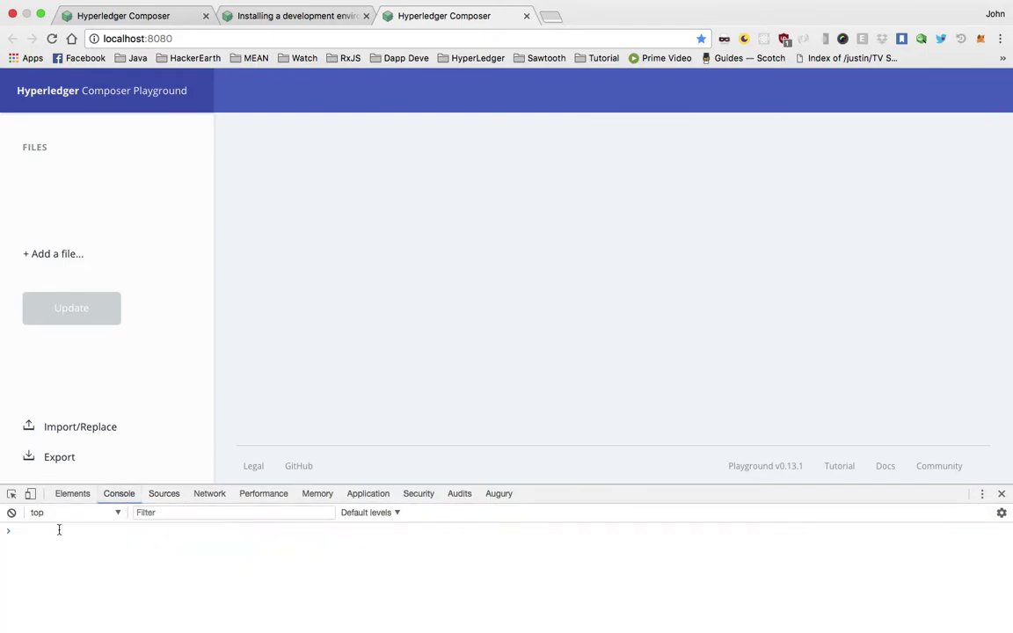
Try to clear the site's local storage with a console command, then reload the local Playground.
type("local")
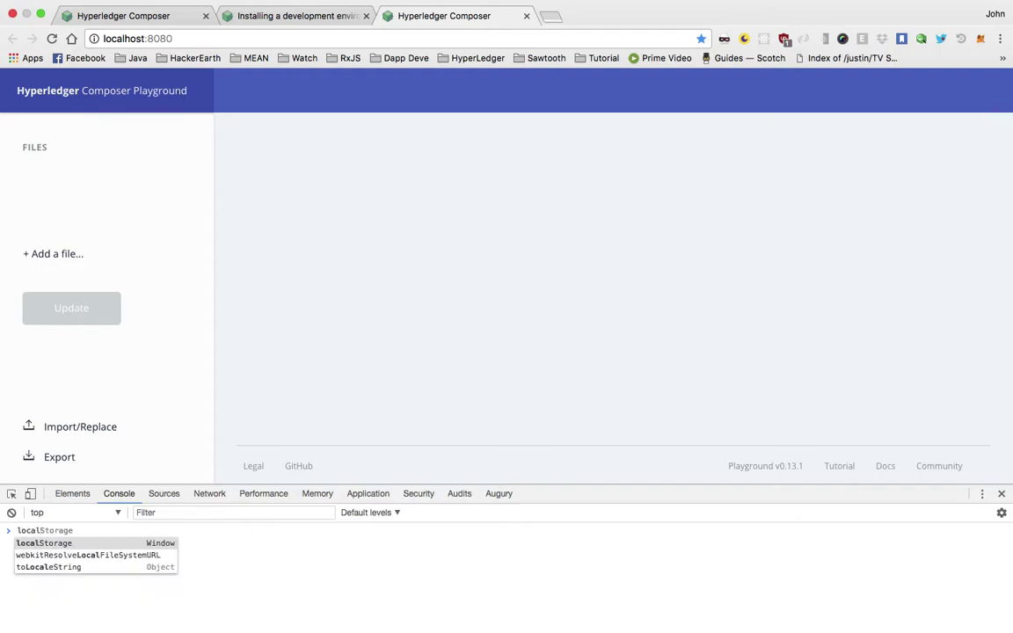
key("Tab")
type(".c")
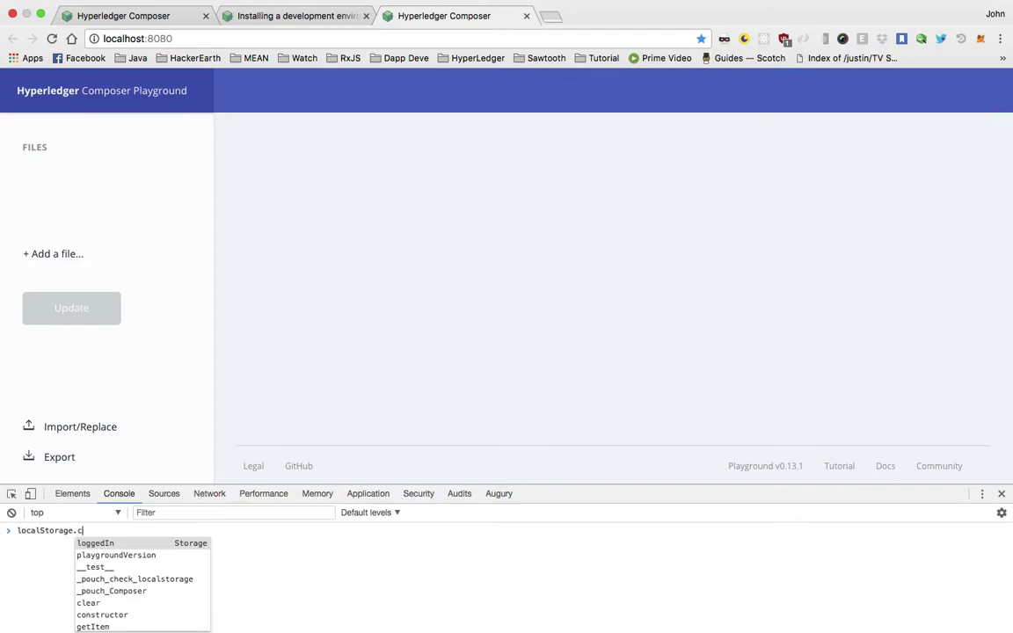
type("leae(")
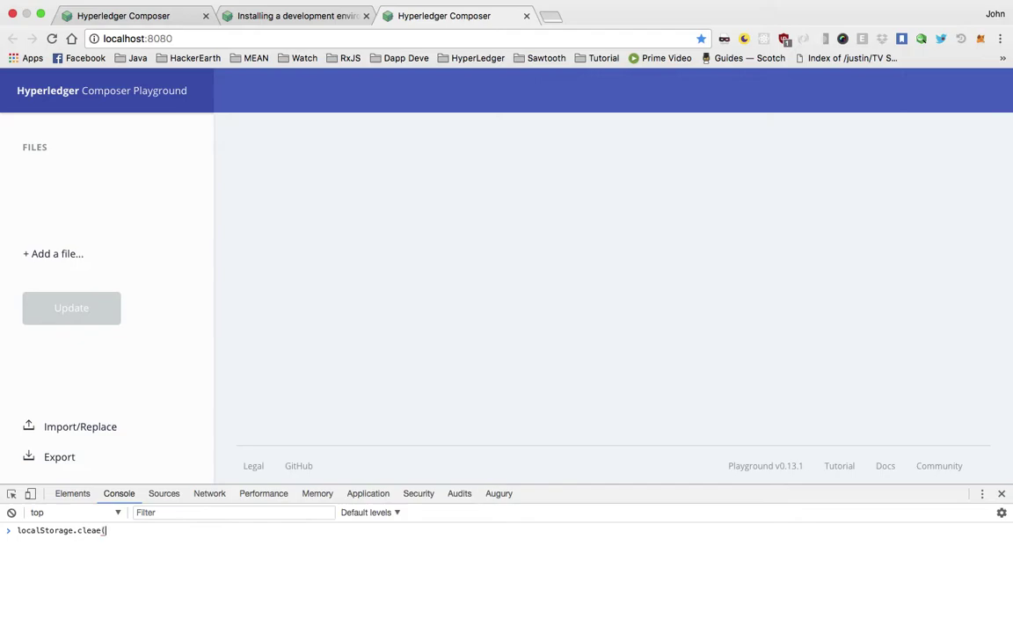
type(")")
key("Return")
key("Up")
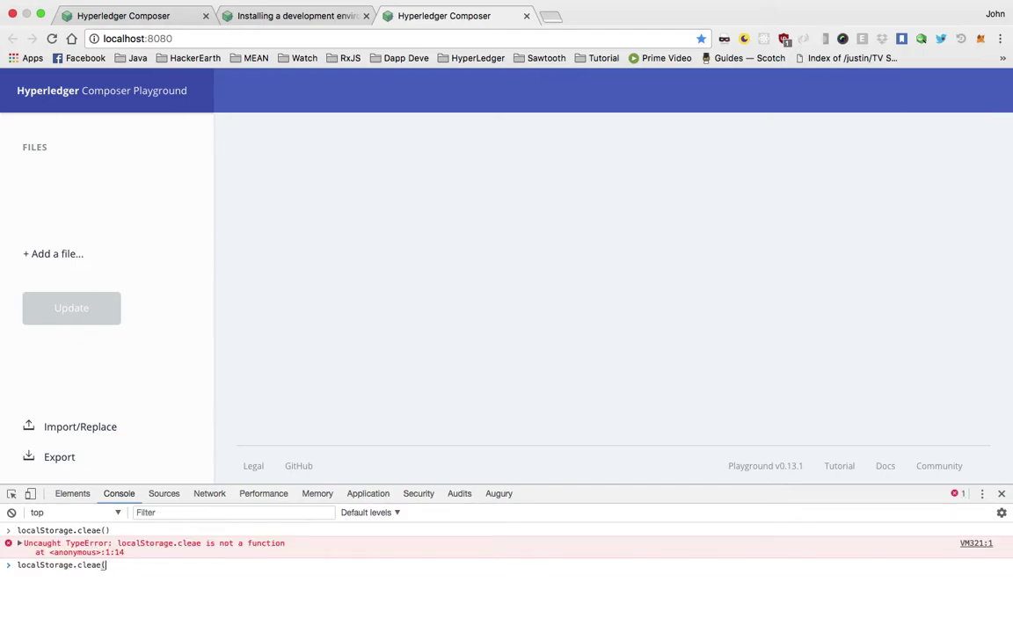
key("super+k")
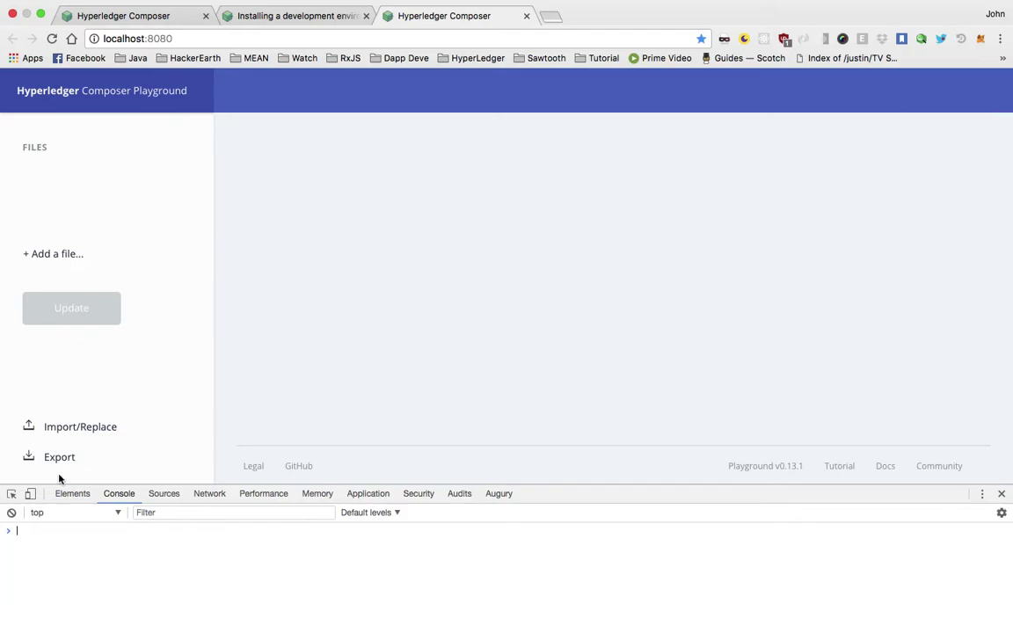
left_click(51, 39)
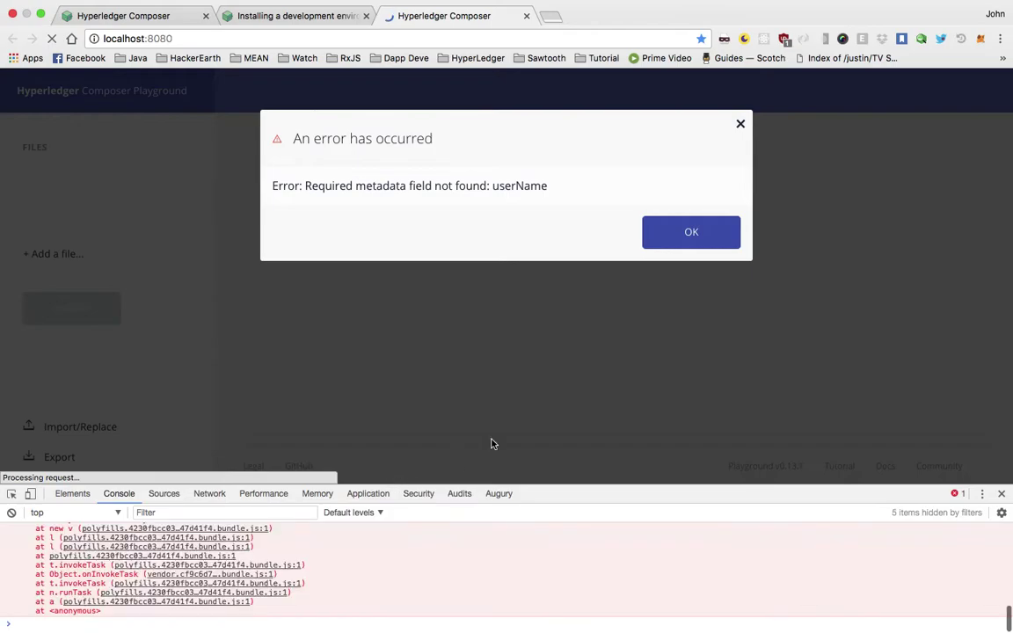
left_click(691, 232)
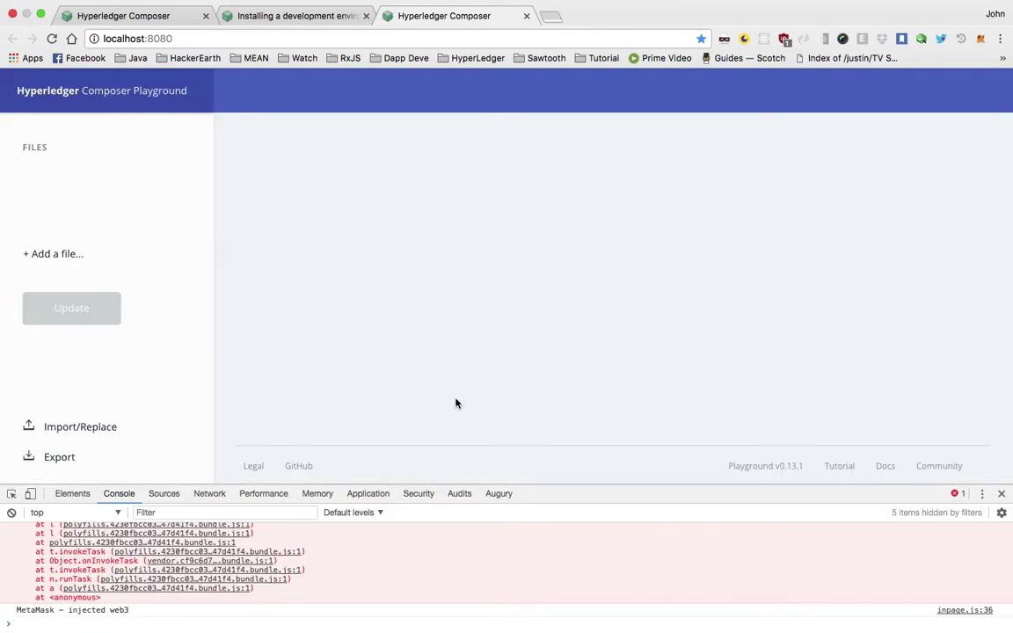
left_click(387, 500)
scroll(20, 549, "down", 3)
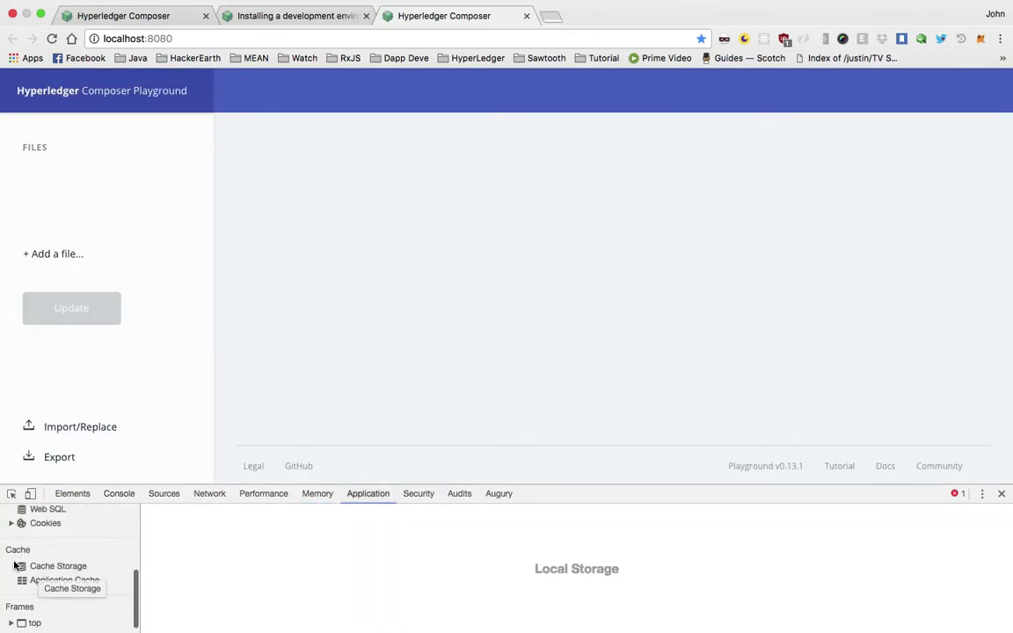
scroll(20, 549, "up", 3)
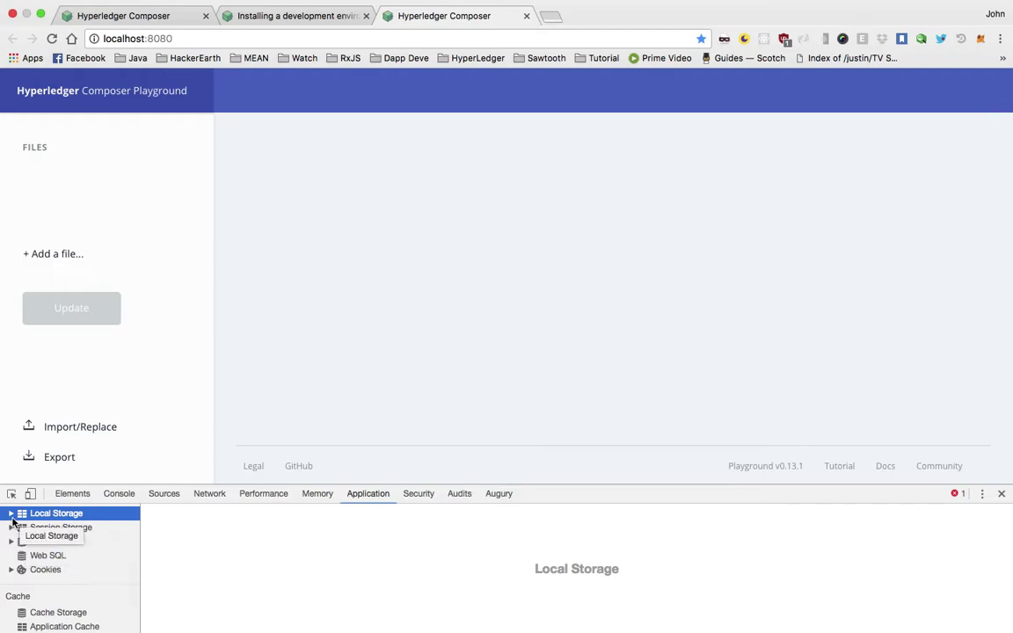
left_click(12, 513)
left_click(40, 528)
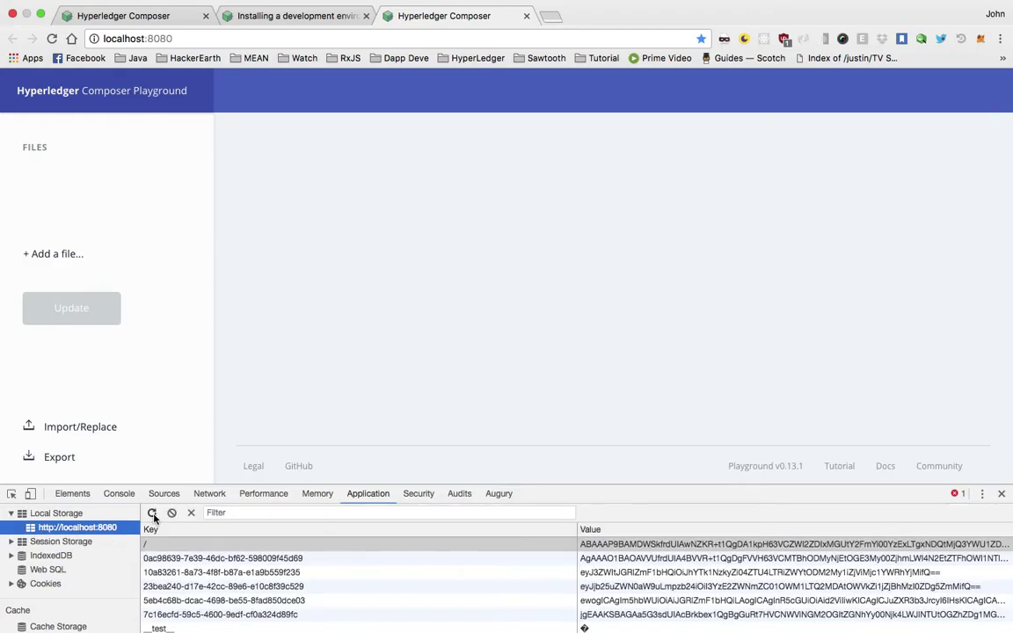
left_click(171, 514)
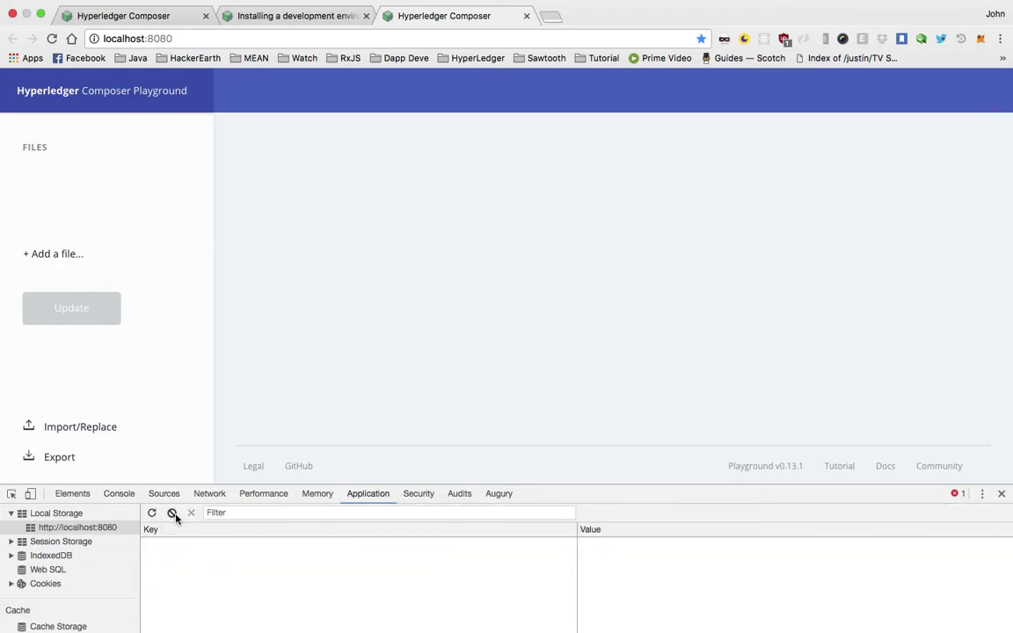
Reload the local Playground, dismiss the welcome dialog and close the developer tools.
left_click(52, 39)
scroll(86, 519, "up", 2)
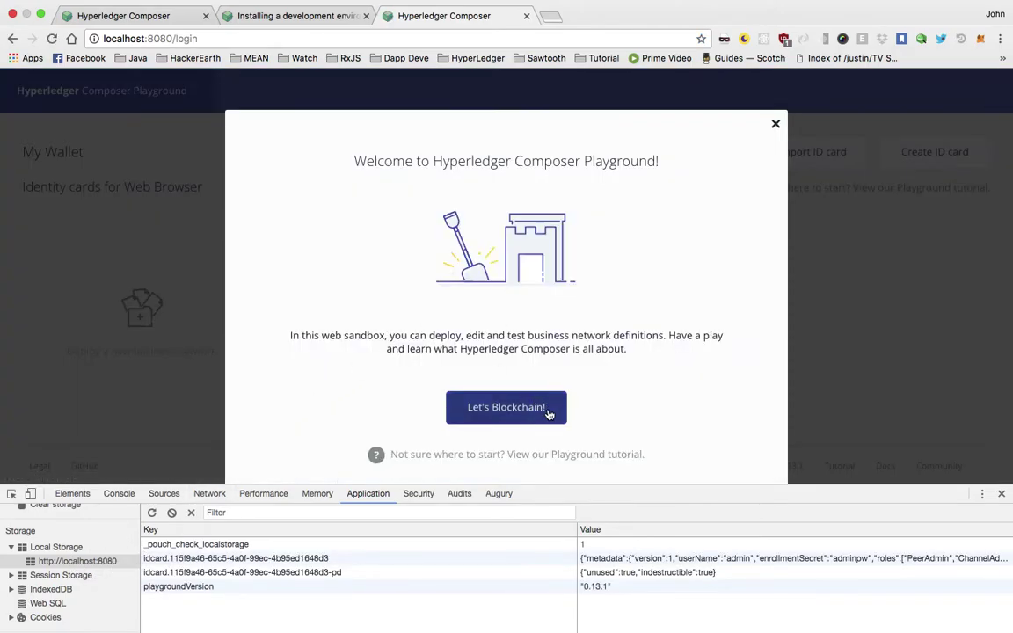
left_click(506, 406)
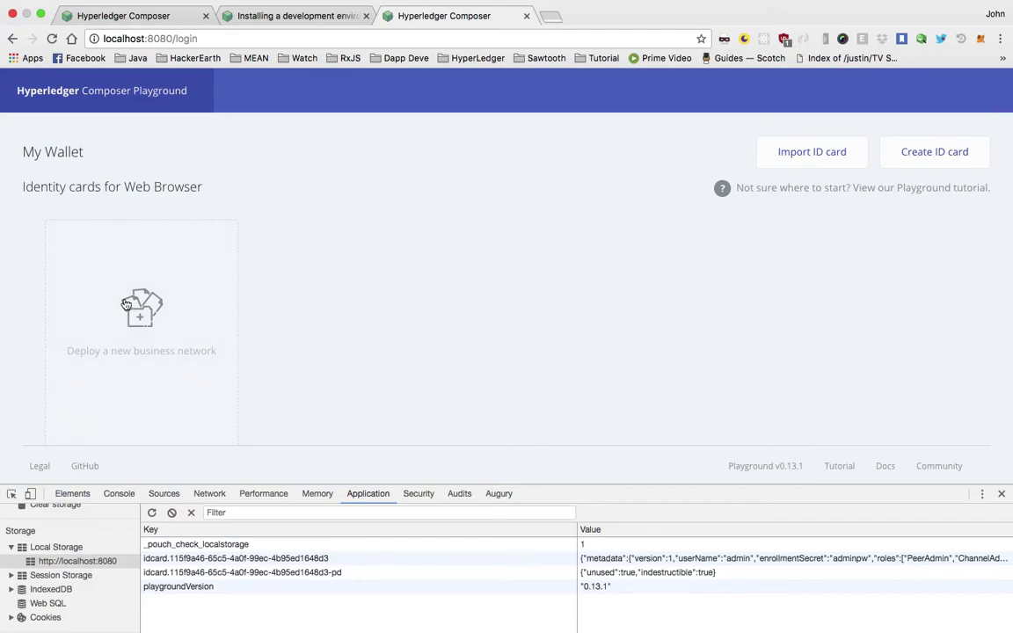
left_click(1003, 495)
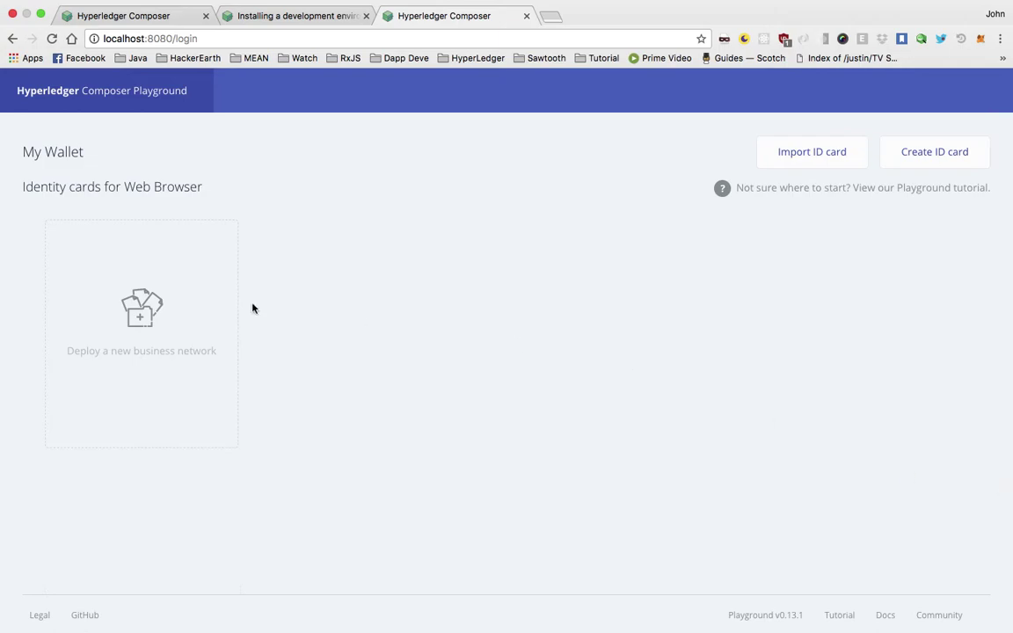
Start deploying a new business network based on the vehicle-lifecycle-network sample.
left_click(94, 303)
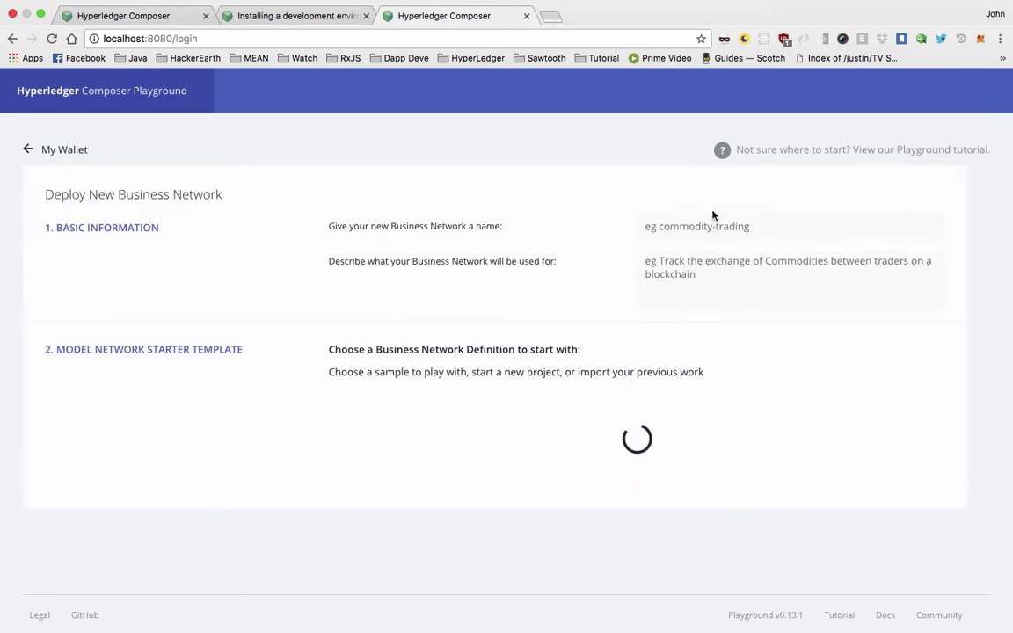
left_click(682, 222)
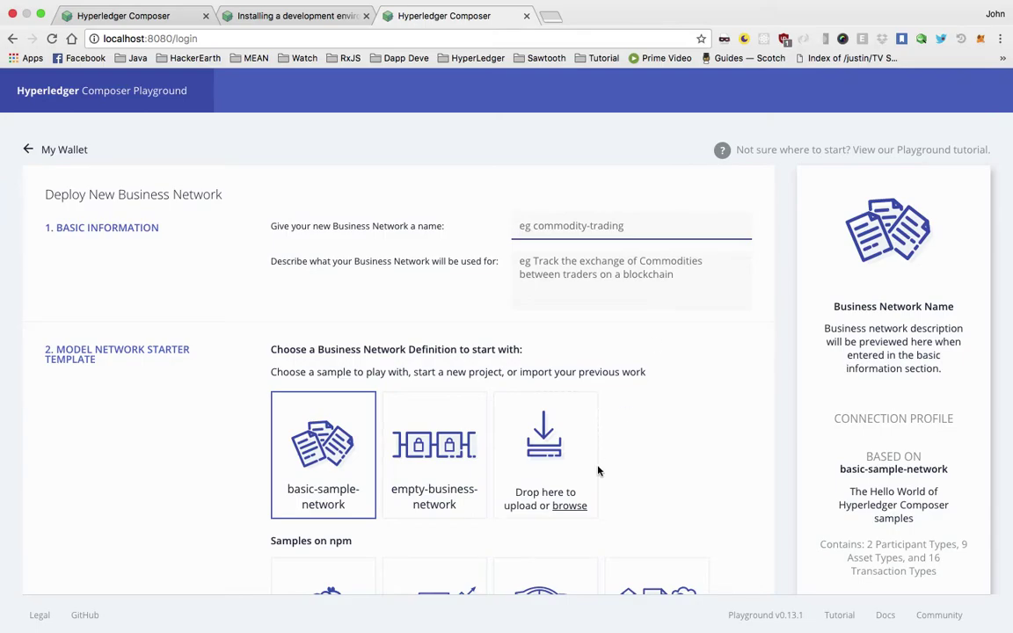
scroll(598, 472, "down", 5)
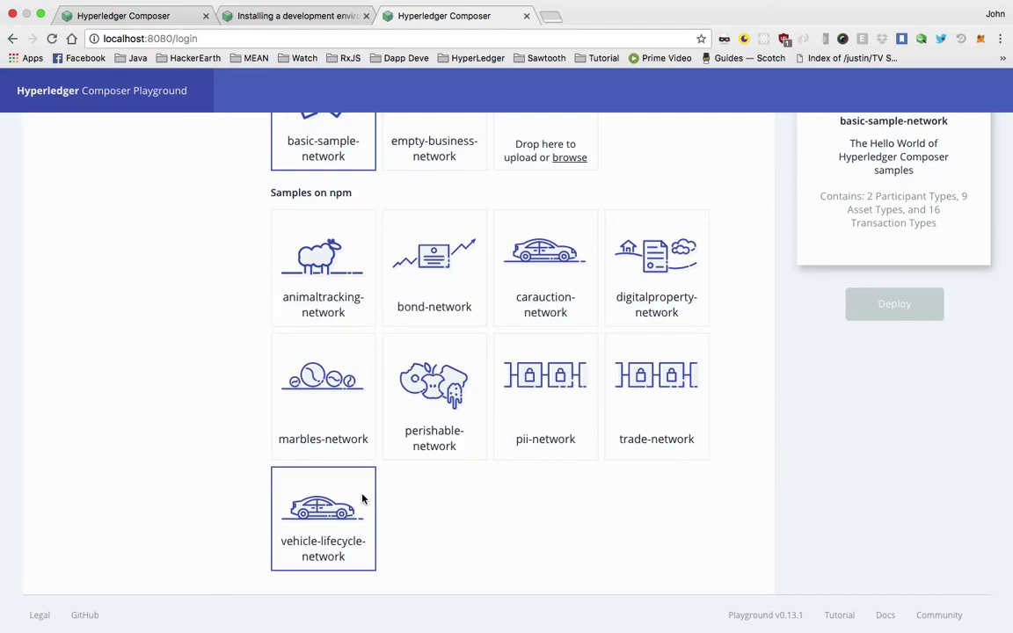
left_click(310, 503)
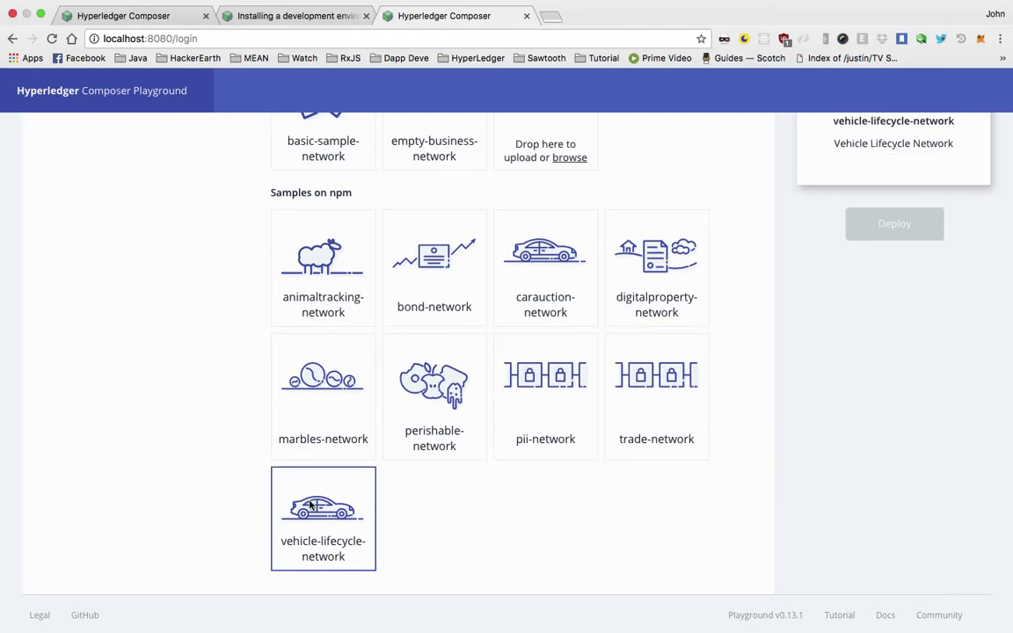
scroll(422, 466, "up", 3)
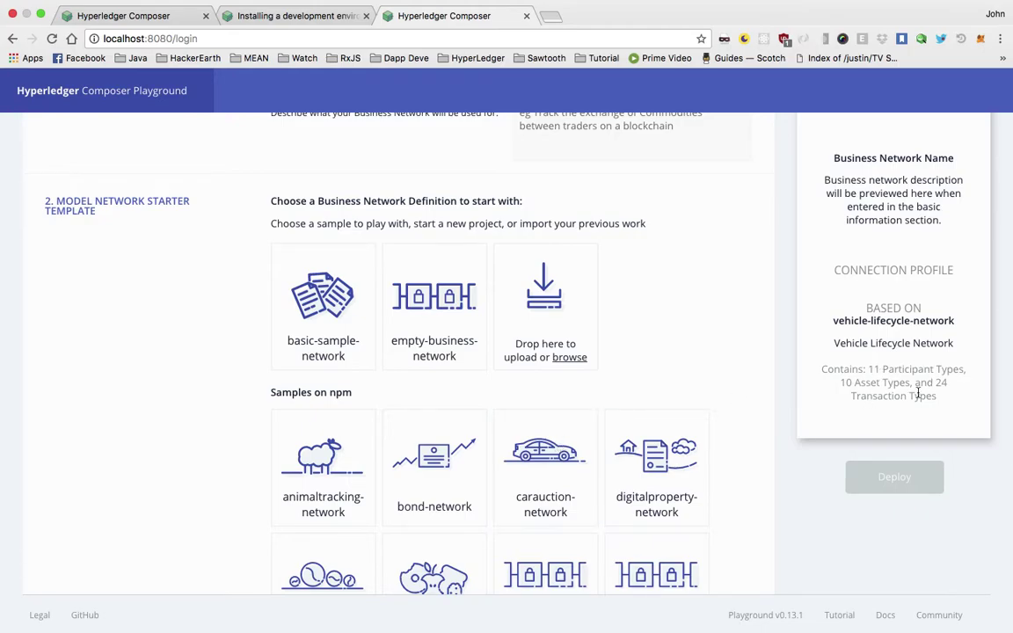
scroll(917, 393, "down", 1)
scroll(918, 393, "up", 4)
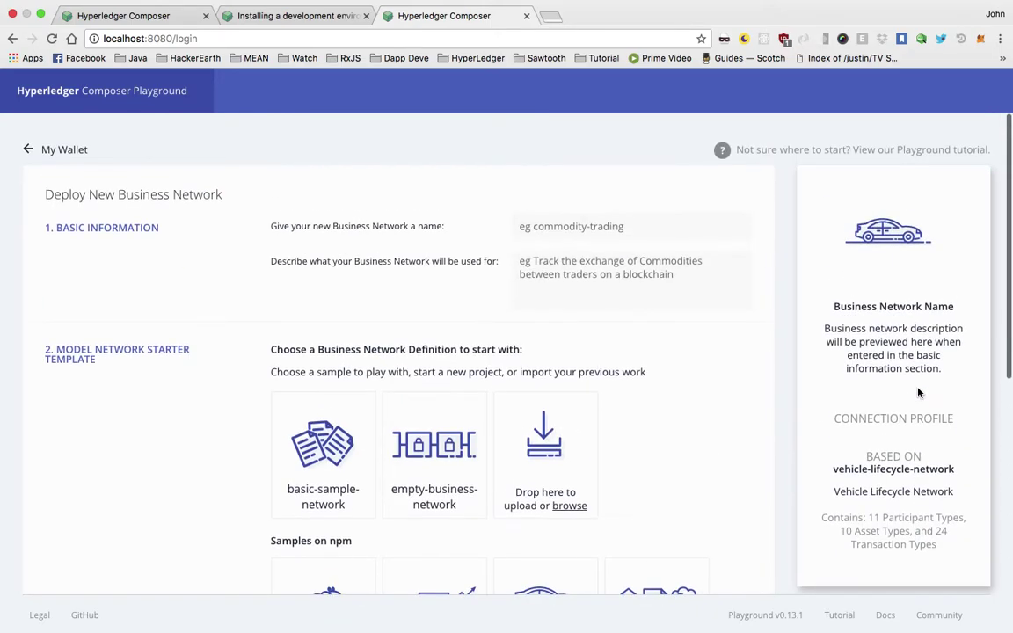
Name the business network sample-car-lifecycle and give it the description "Optional descriptions".
left_click(588, 225)
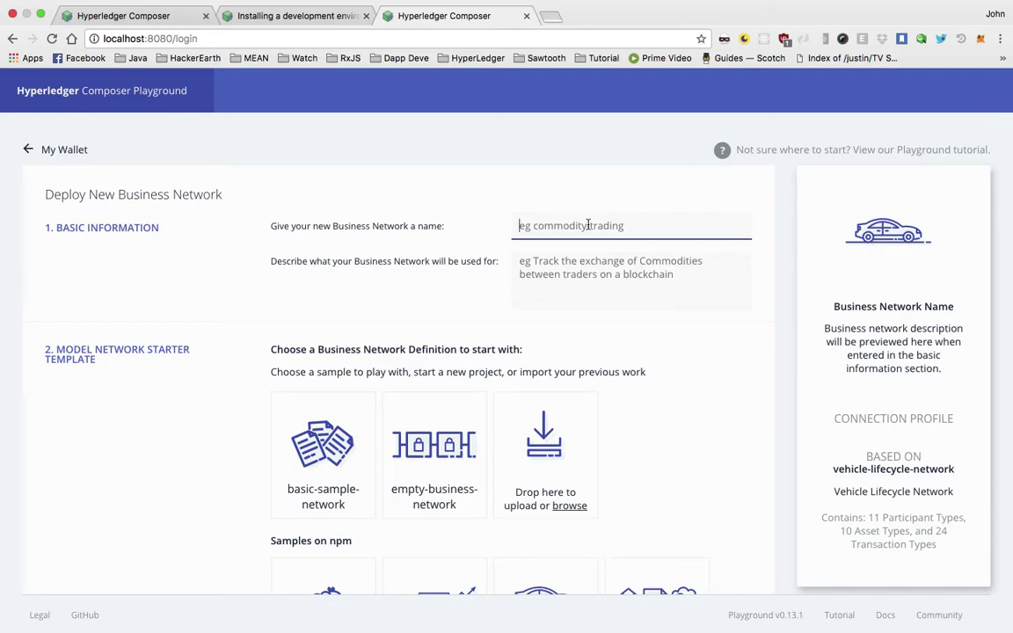
type("sam")
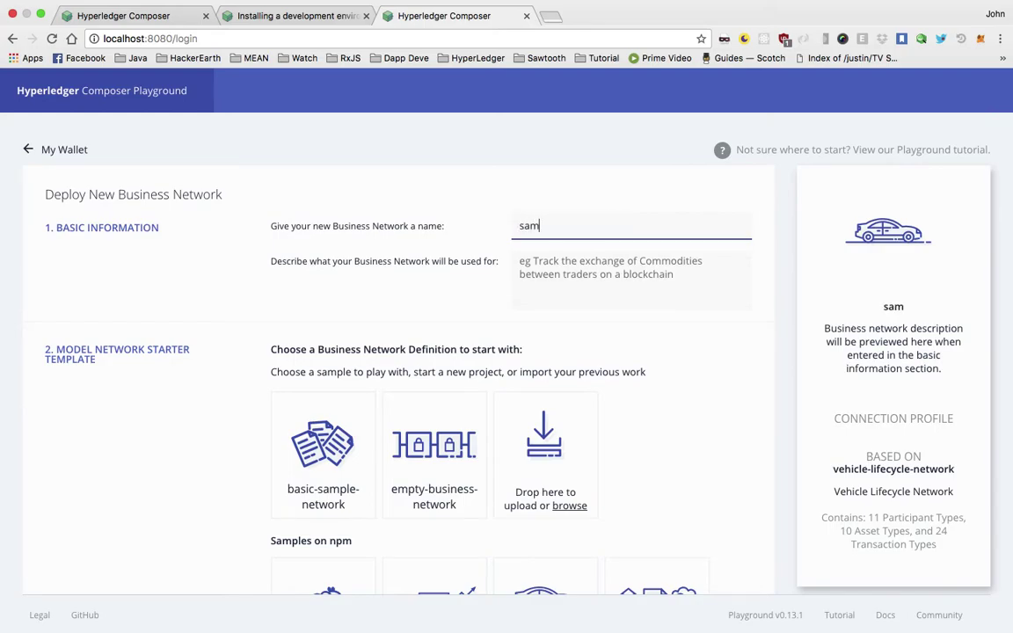
type("ple-car-lifecycle")
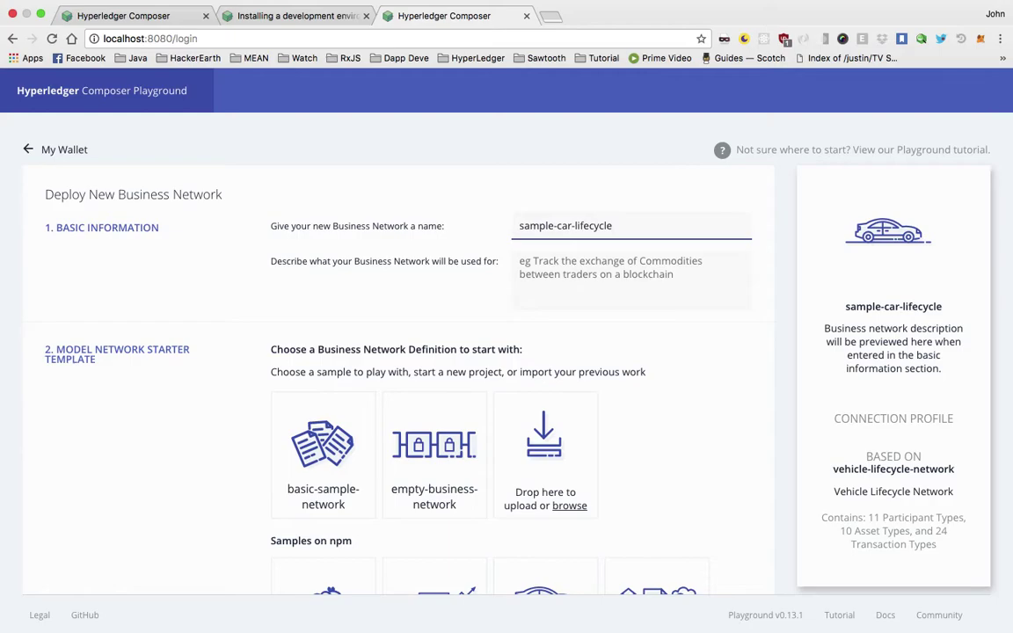
scroll(605, 430, "down", 5)
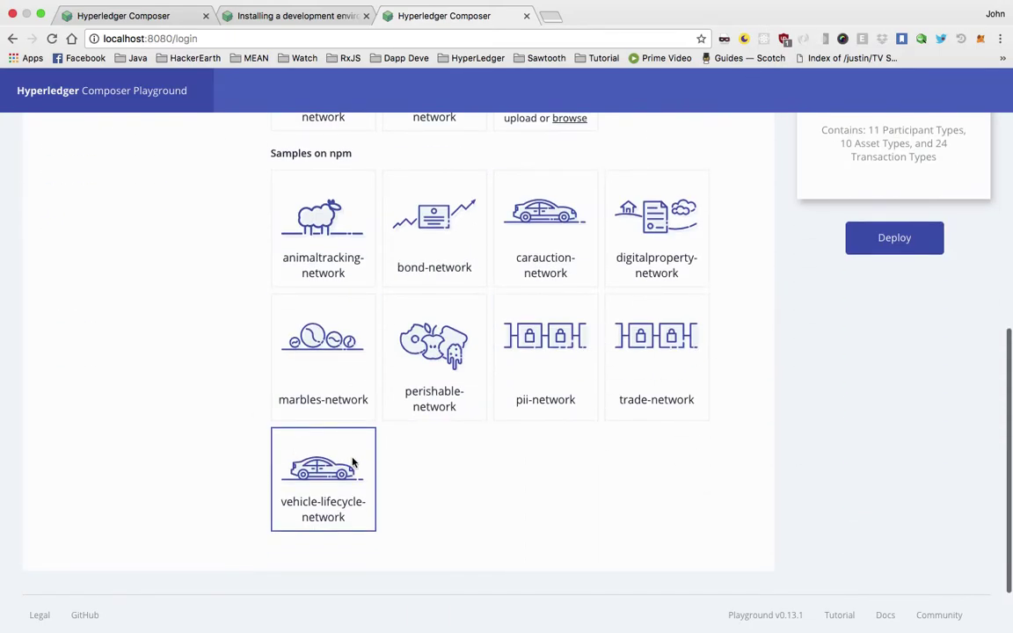
scroll(351, 462, "up", 5)
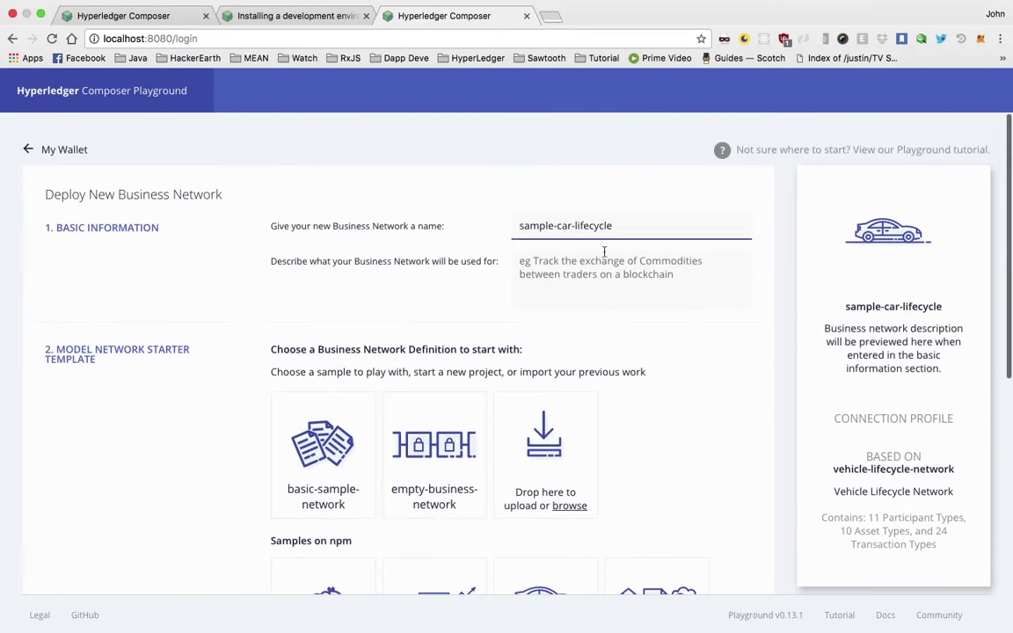
key("Tab")
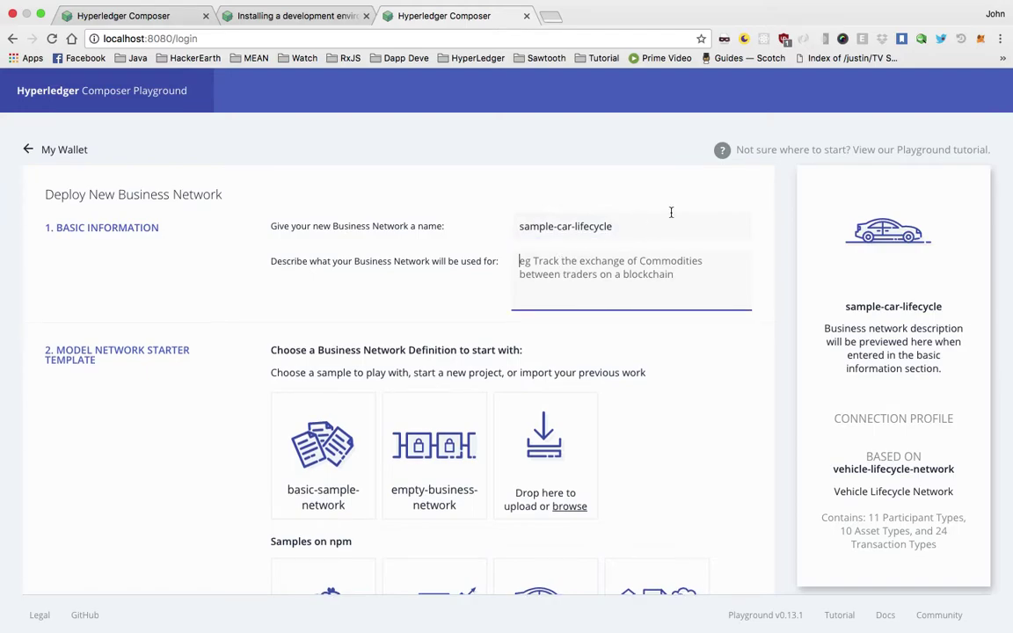
type("Op")
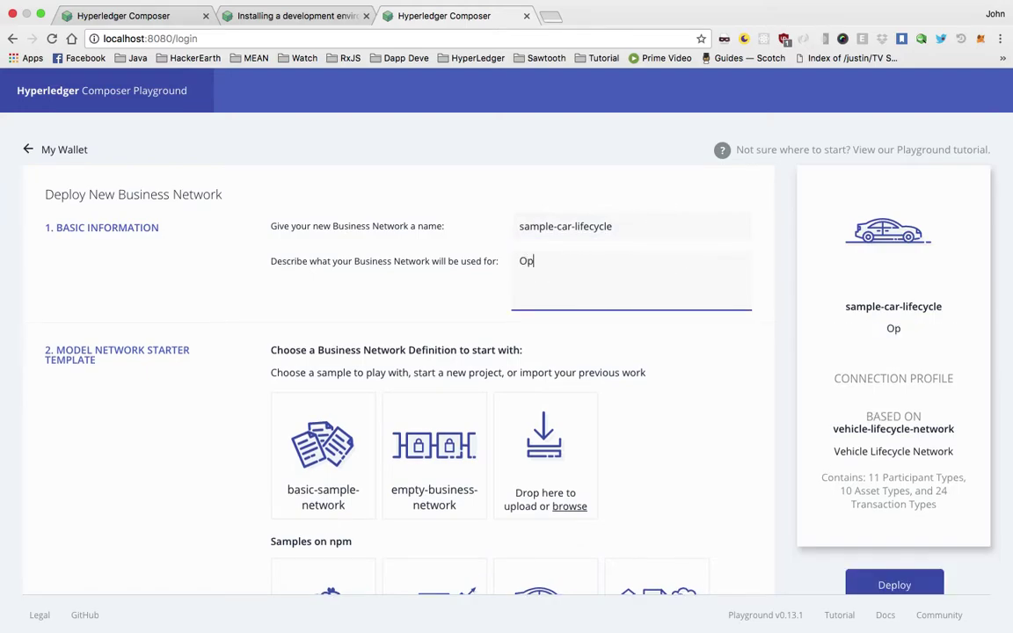
type("tional descriptions")
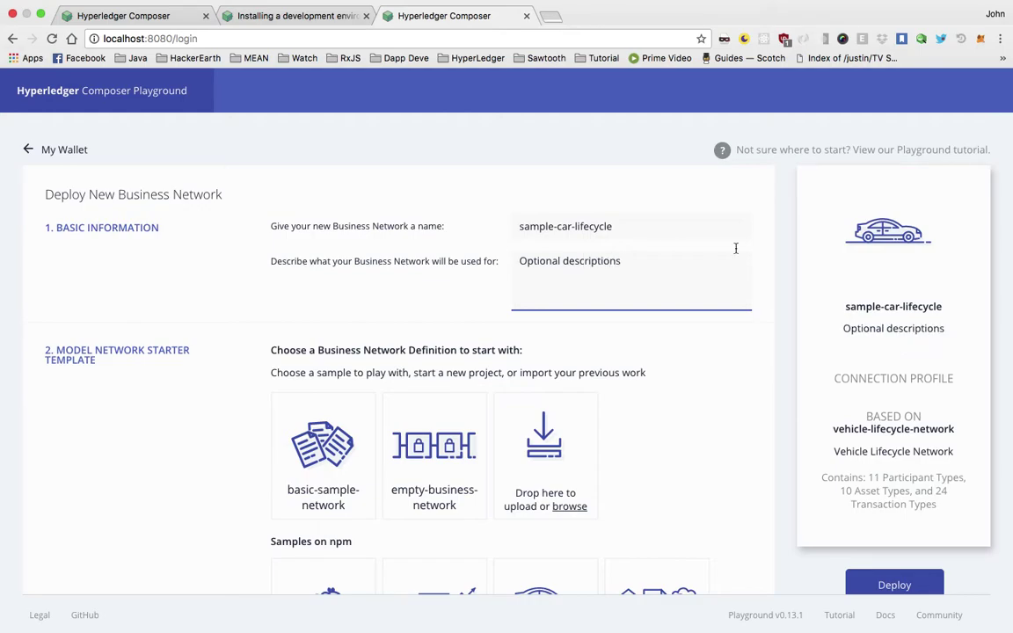
Deploy the sample-car-lifecycle network and connect to it with its admin identity card.
scroll(917, 316, "down", 5)
left_click(908, 303)
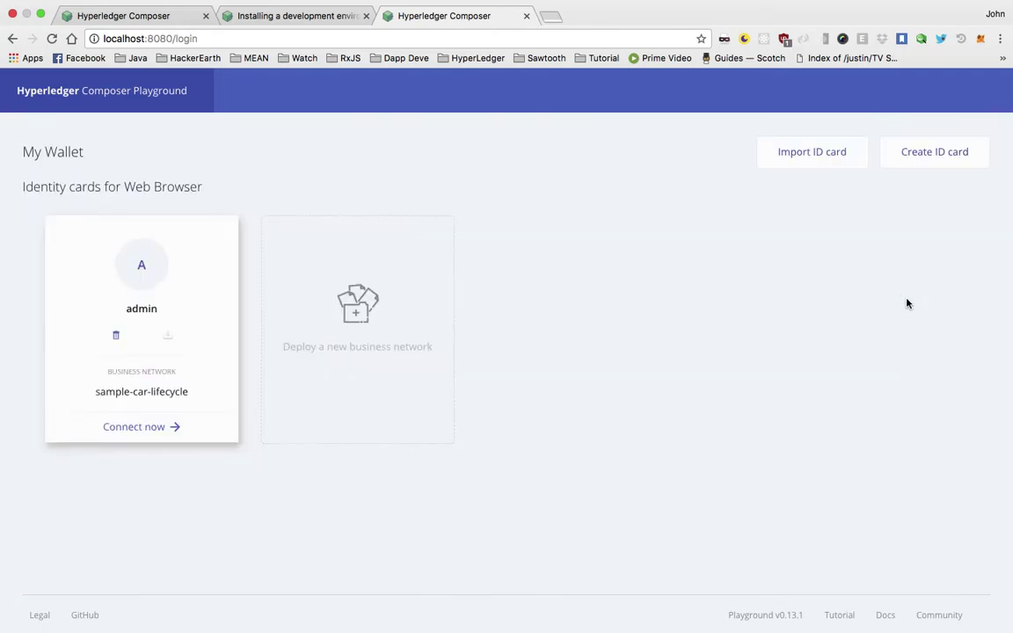
double_click(140, 307)
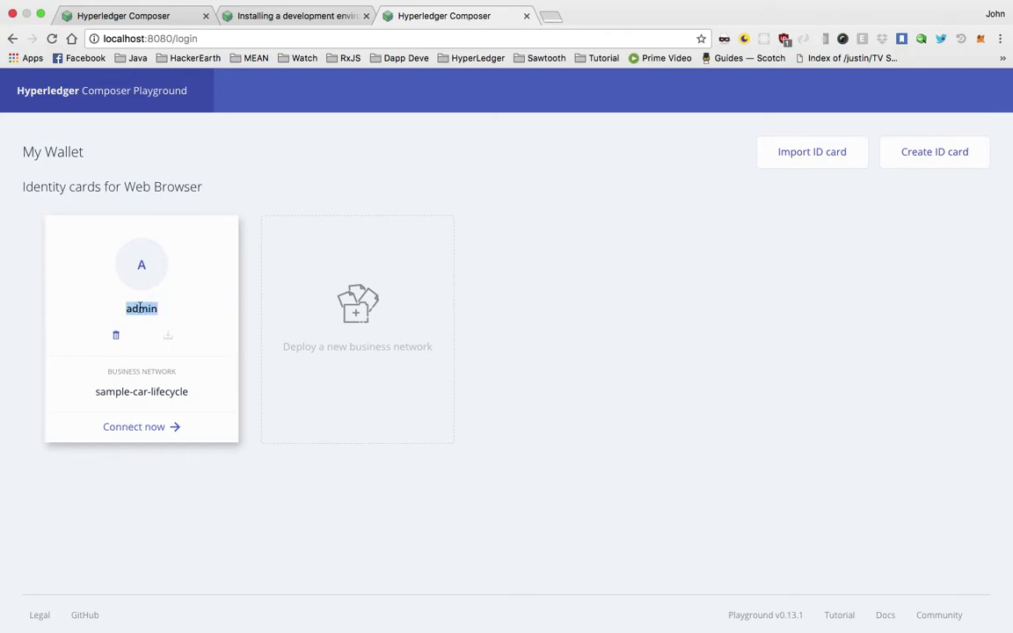
left_click(150, 435)
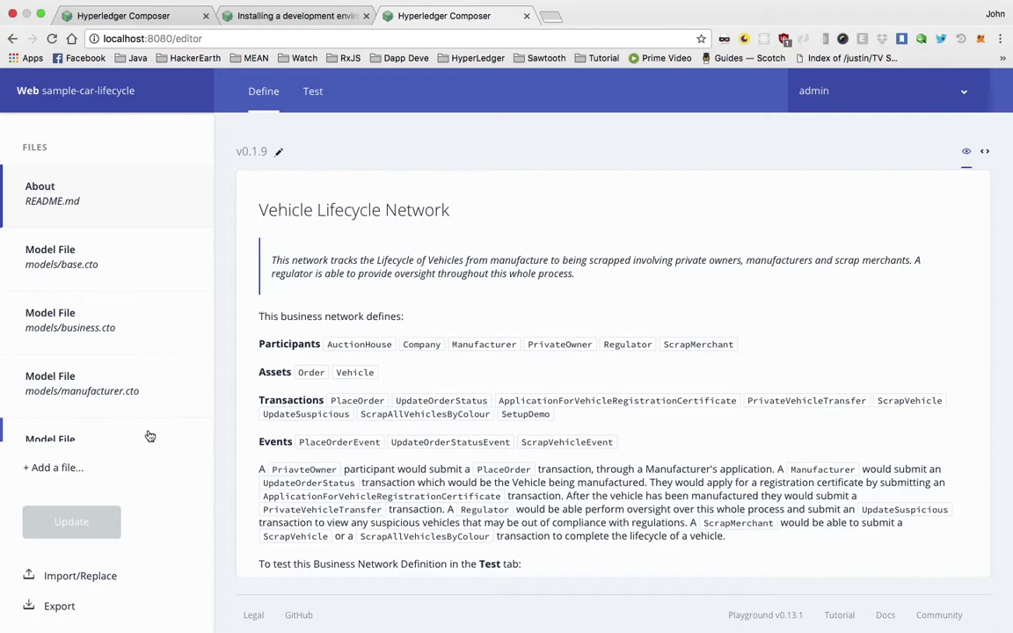
Examine the model file models/base.cto, focusing on the abstract participant Person and its optional fields.
left_click(86, 226)
scroll(402, 380, "down", 7)
scroll(402, 380, "up", 1)
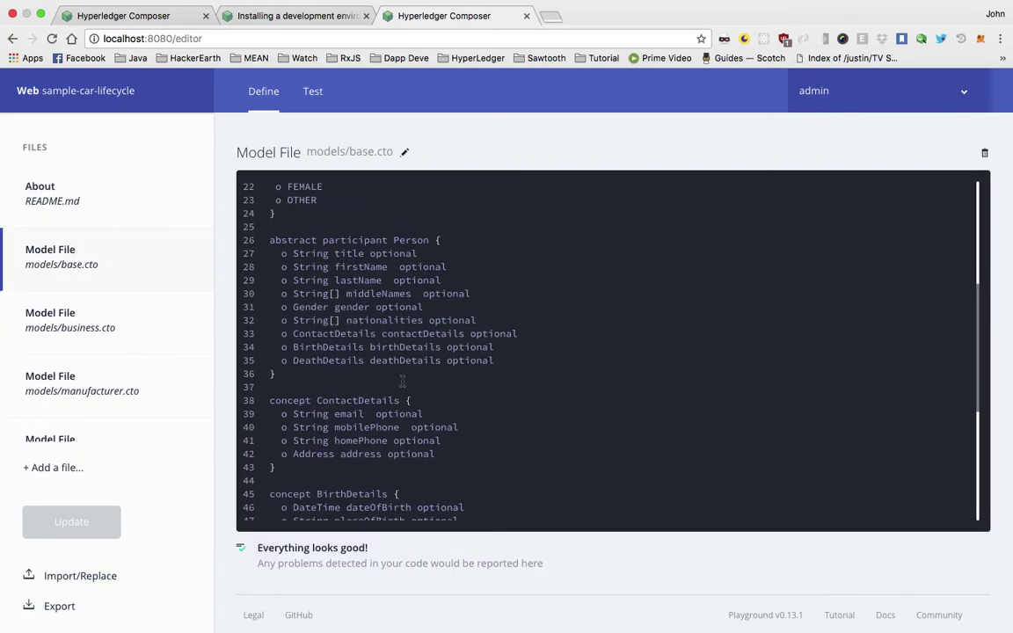
scroll(401, 383, "up", 1)
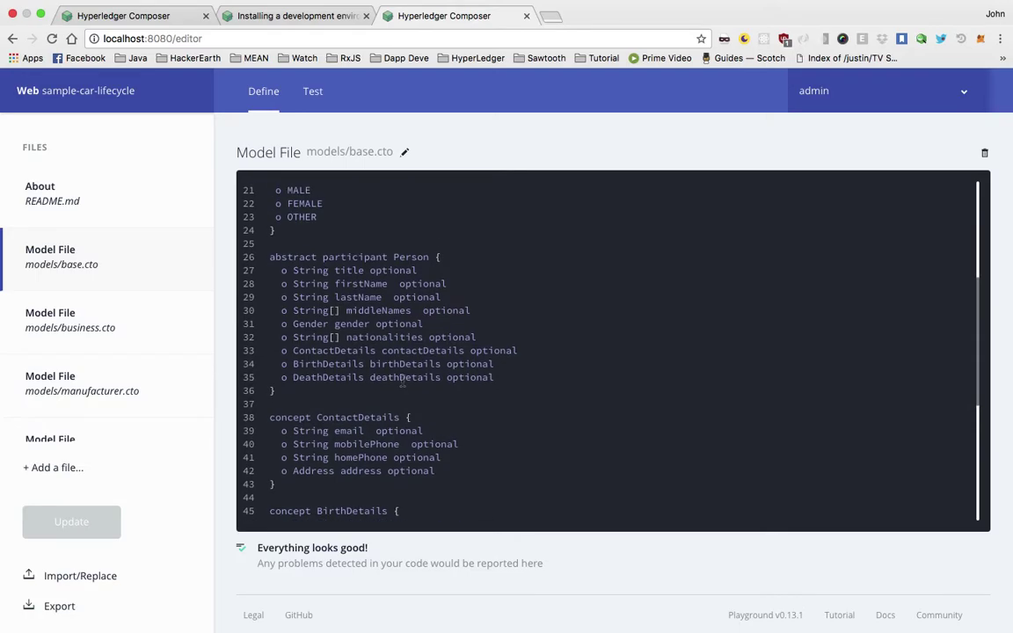
double_click(287, 255)
left_click(357, 257)
left_click_drag(253, 393, 266, 264)
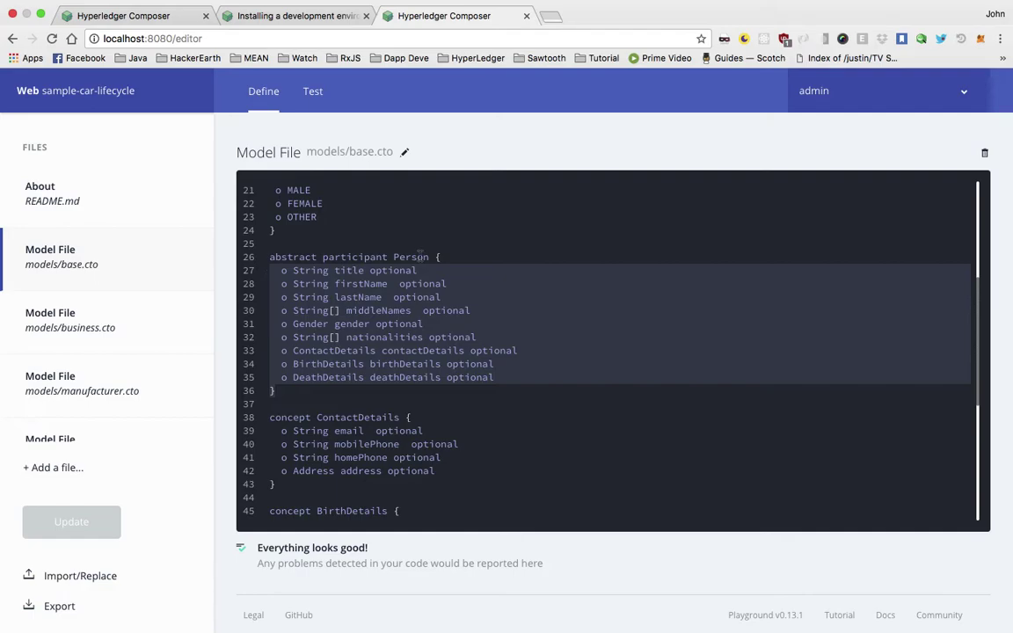
left_click(419, 255)
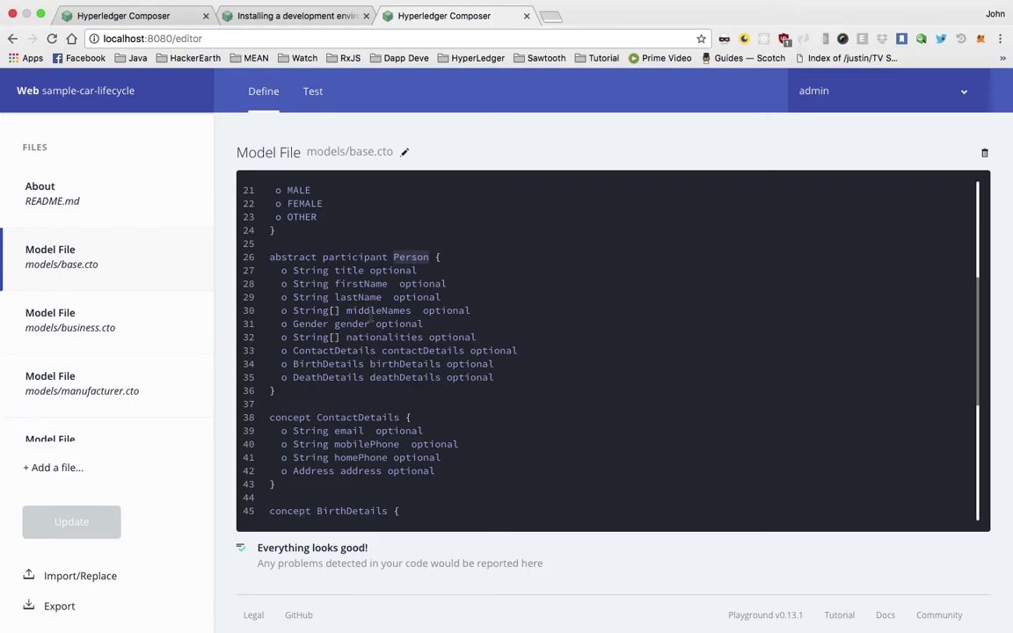
Review the Gender enum, the Person participant and the supporting concepts such as Address in models/base.cto.
scroll(370, 314, "down", 8)
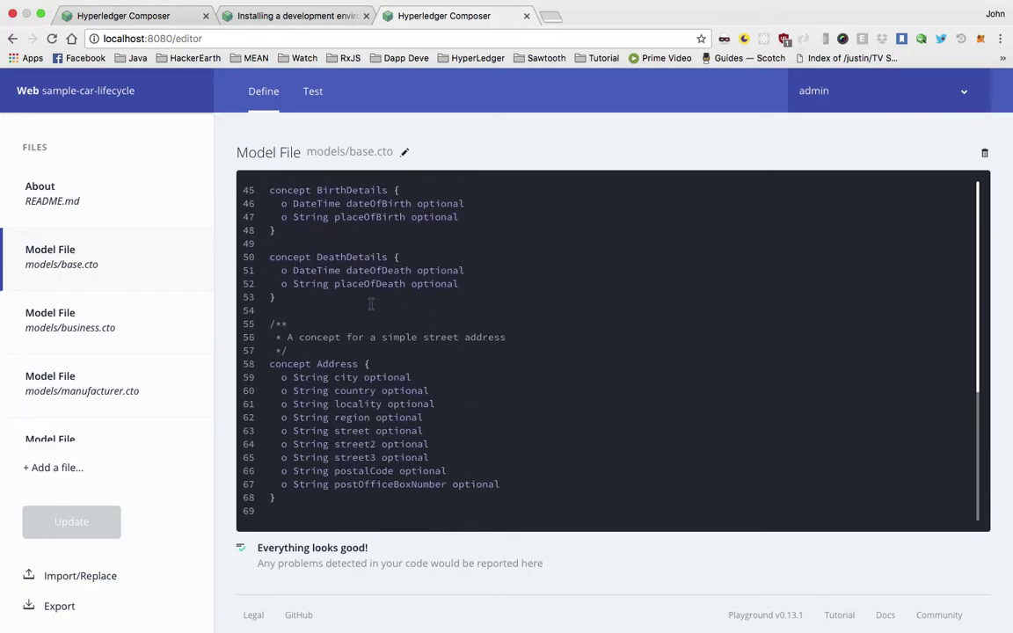
scroll(370, 304, "up", 9)
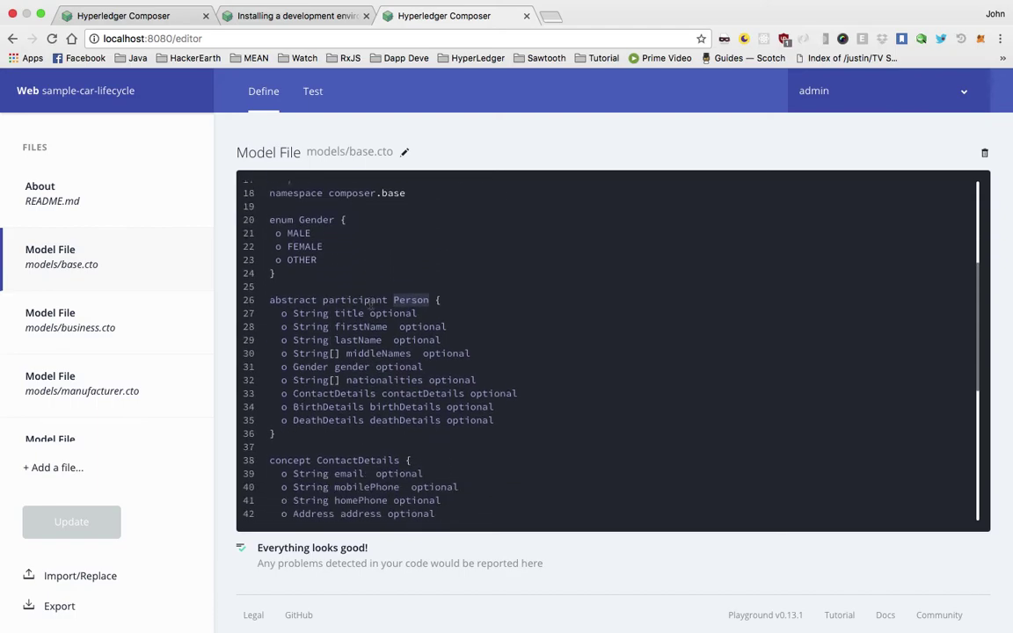
scroll(370, 303, "up", 5)
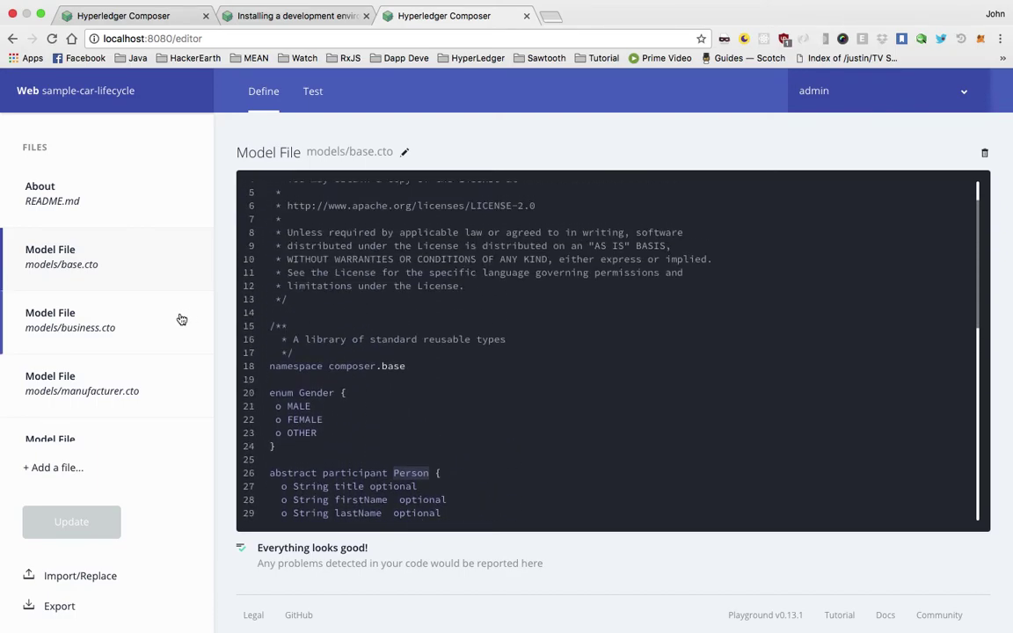
scroll(500, 346, "down", 10)
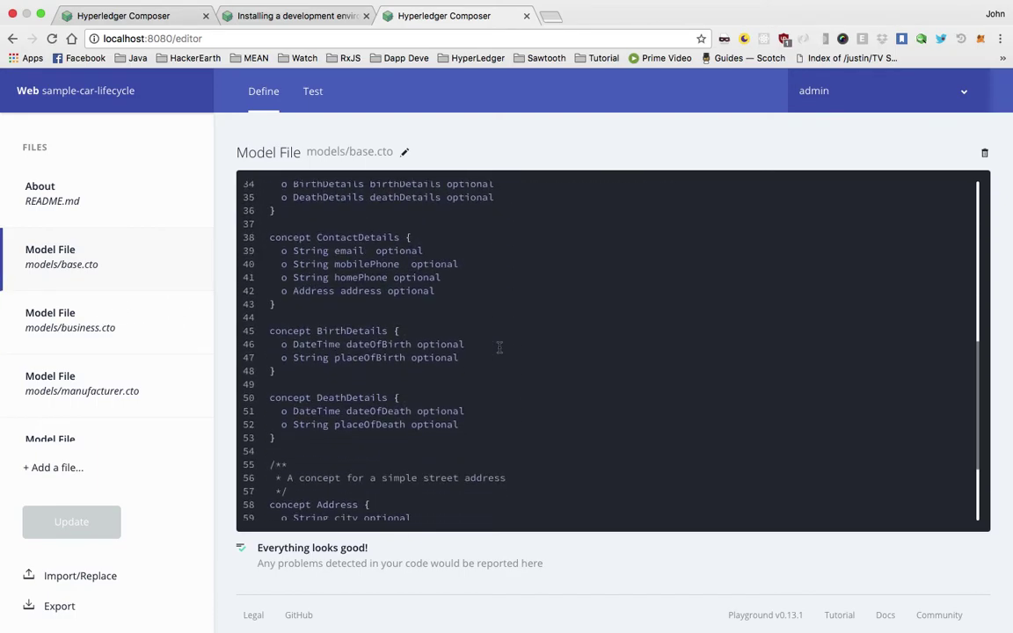
scroll(500, 347, "up", 11)
scroll(499, 346, "down", 2)
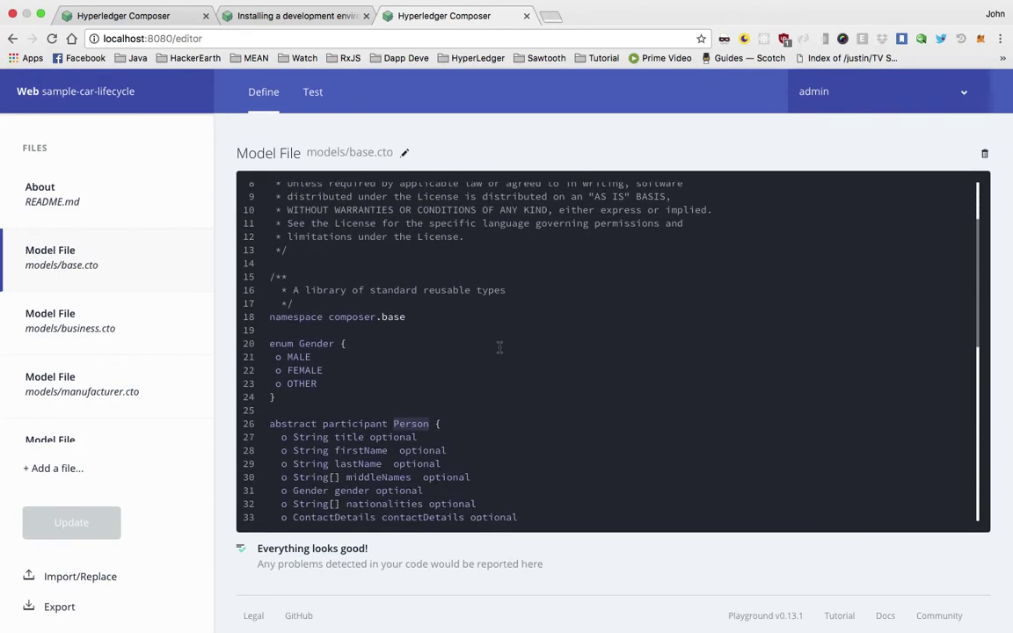
left_click(314, 408)
scroll(290, 378, "down", 5)
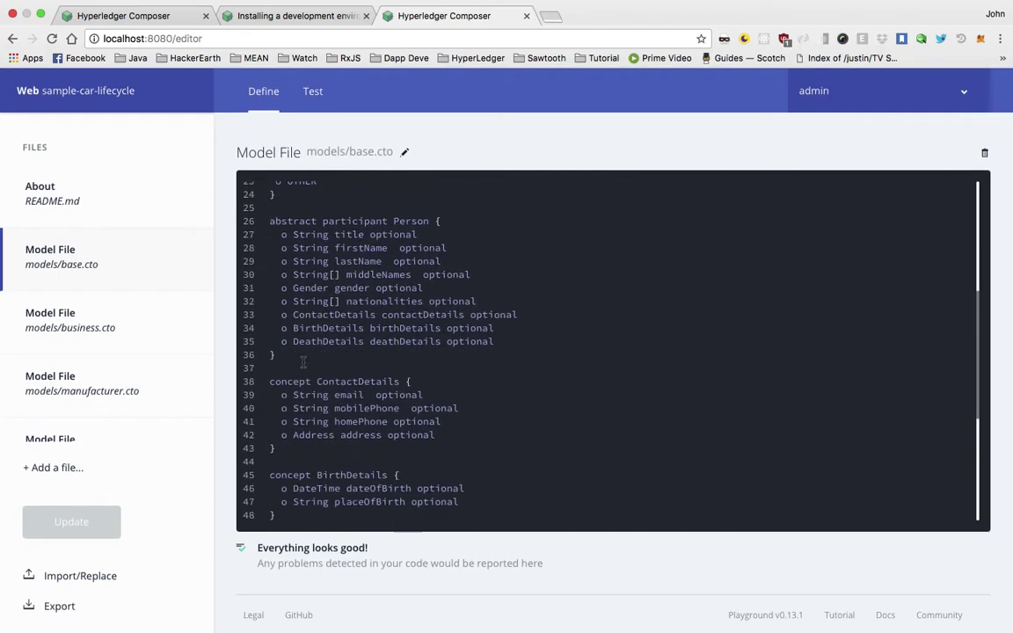
Examine the ContactDetails concept in models/base.cto and compare it with the abstract participant Person.
double_click(291, 383)
left_click(361, 380)
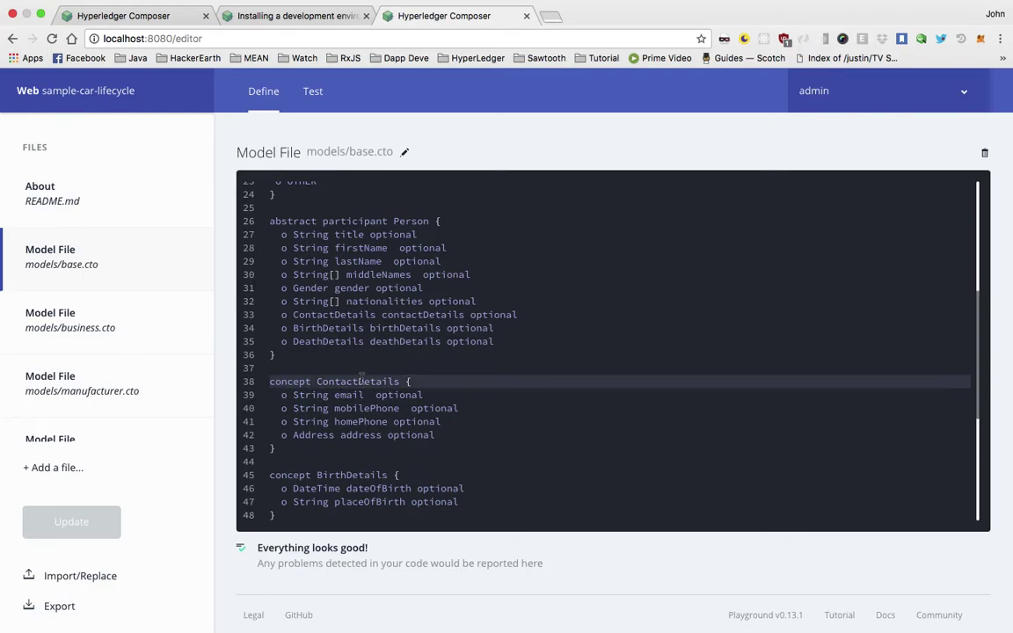
left_click_drag(288, 452, 255, 378)
double_click(334, 381)
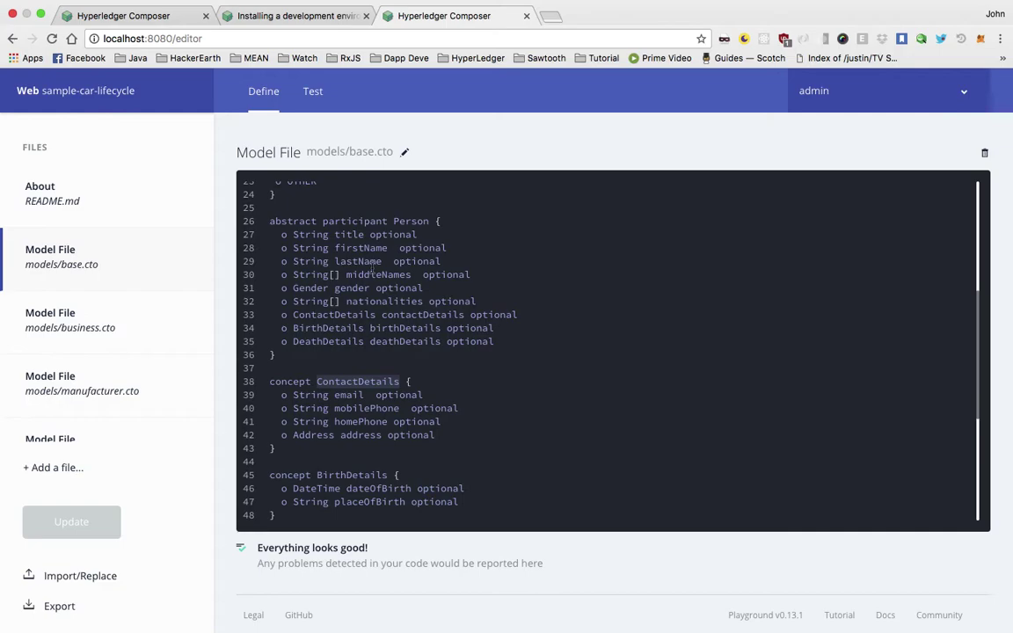
double_click(354, 221)
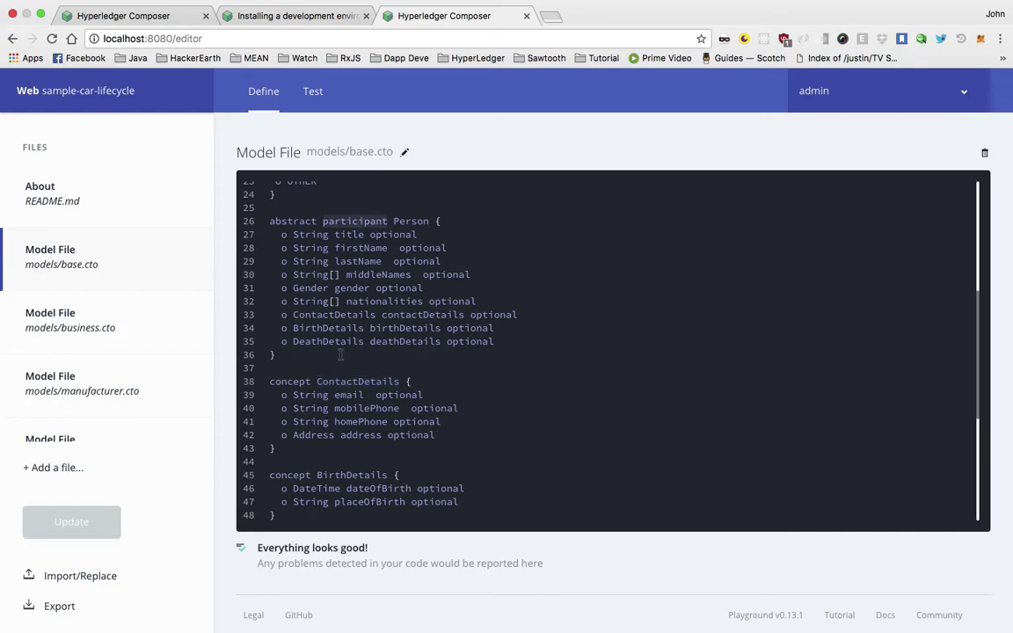
double_click(348, 395)
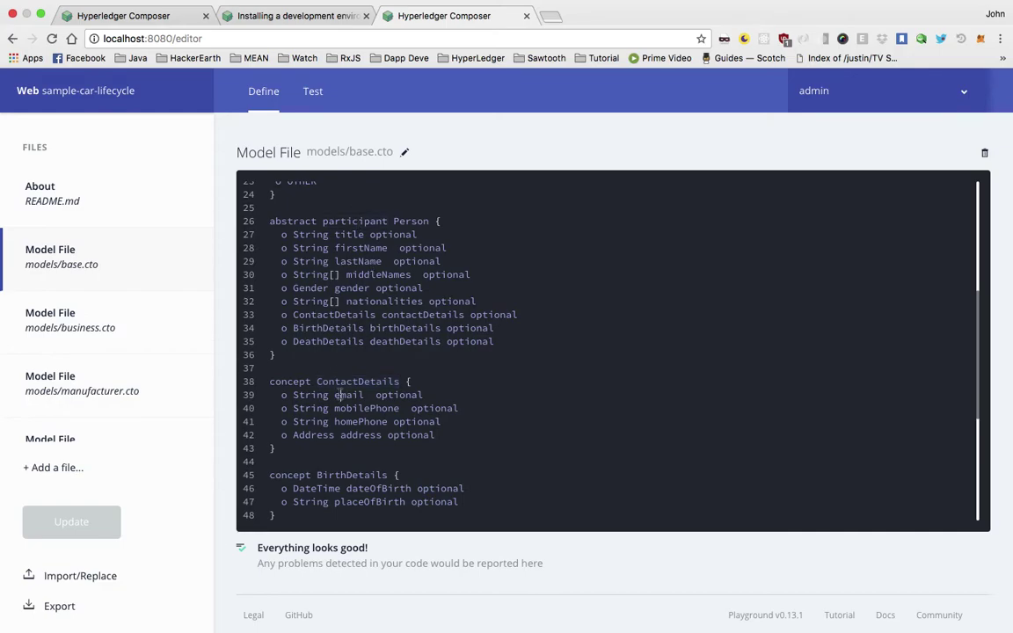
Compare the imports in models/business.cto with the types defined in models/base.cto.
left_click(98, 334)
scroll(52, 299, "down", 2)
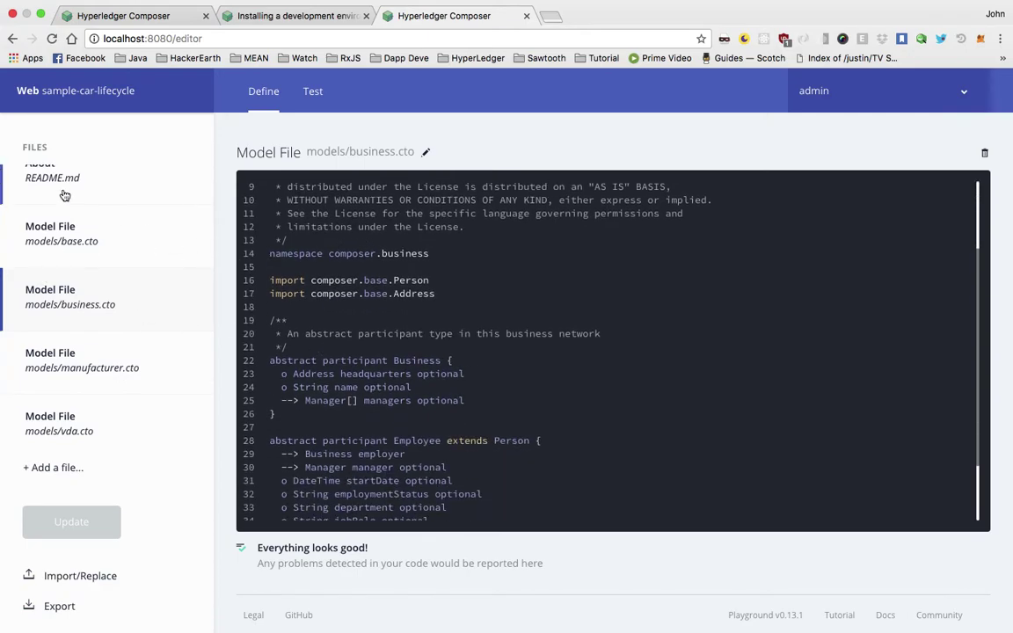
left_click(57, 235)
scroll(425, 351, "down", 3)
scroll(426, 352, "down", 5)
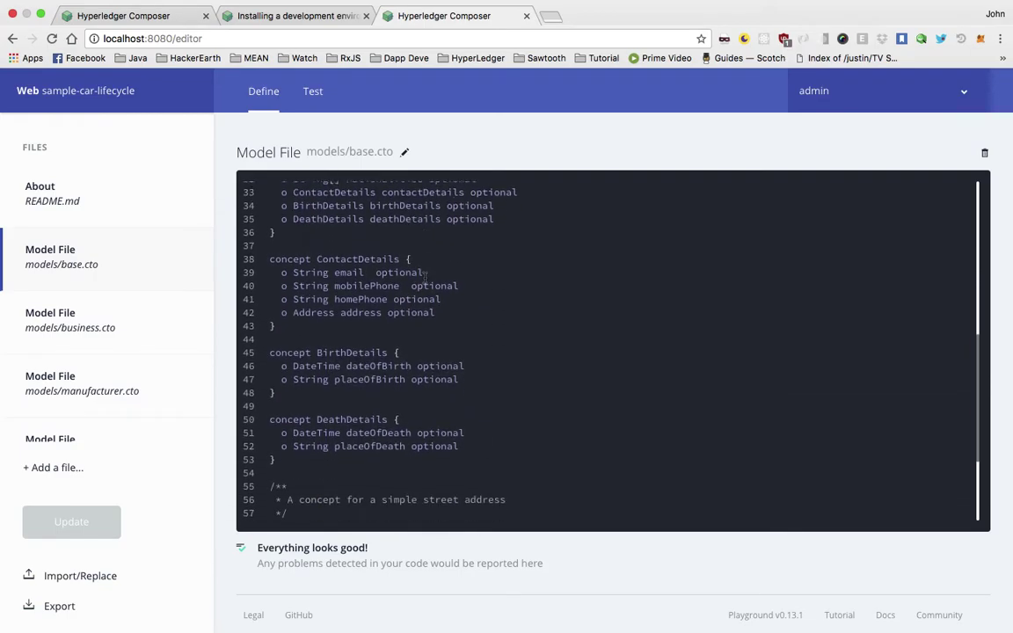
Examine the abstract participants Business, Employee and Manager in models/business.cto.
left_click(151, 340)
scroll(292, 388, "down", 5)
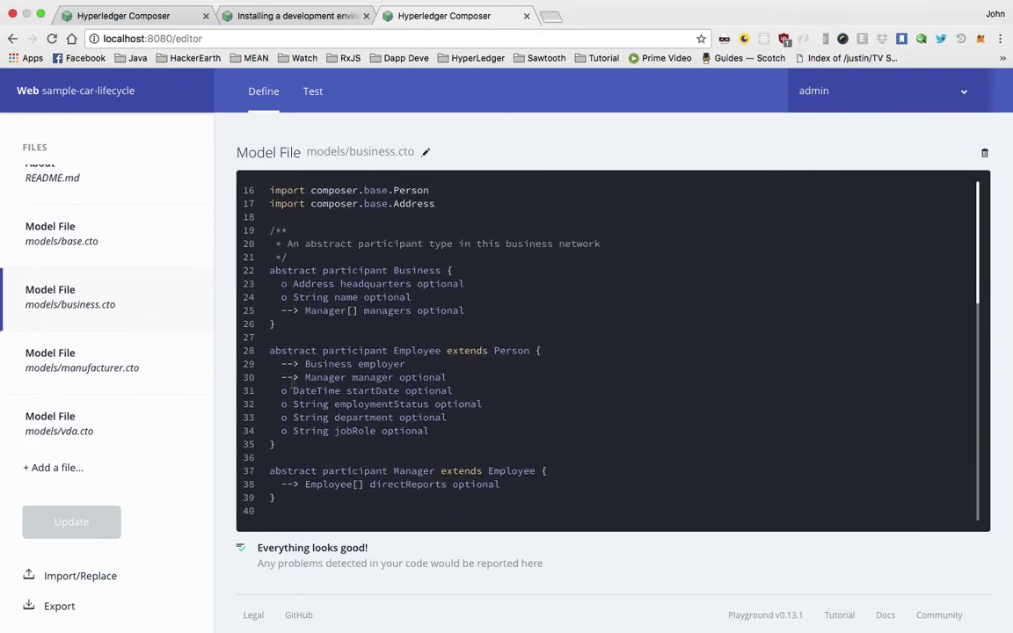
double_click(430, 472)
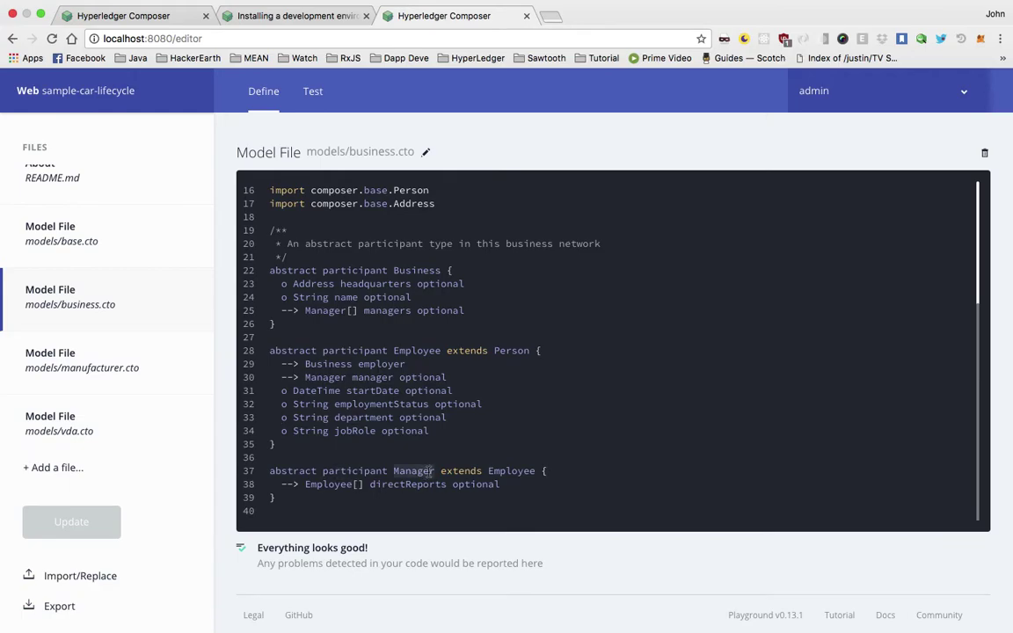
left_click(422, 297)
double_click(414, 350)
double_click(417, 270)
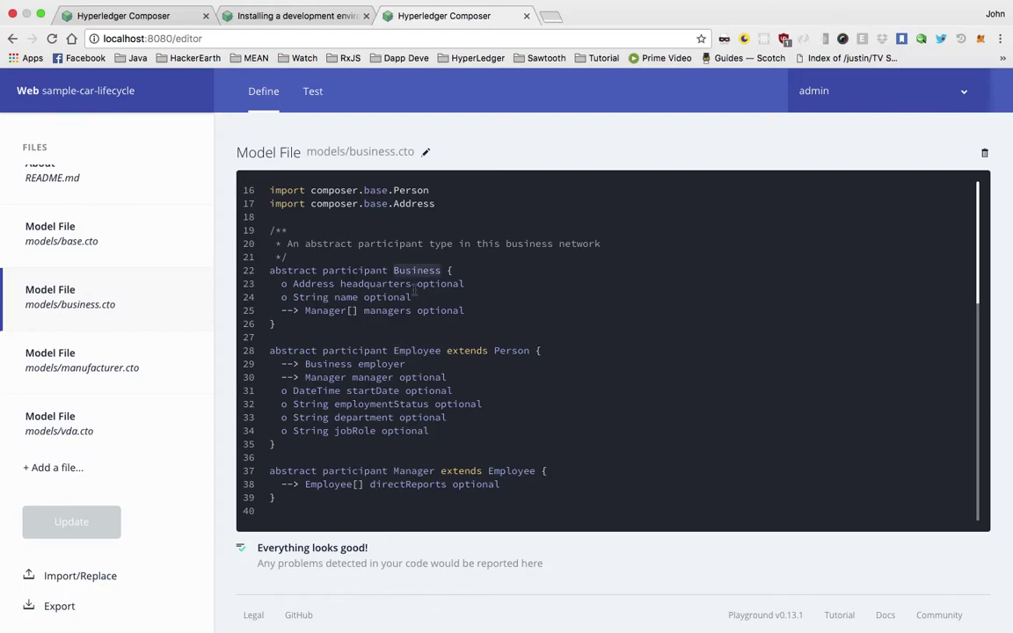
scroll(334, 426, "up", 5)
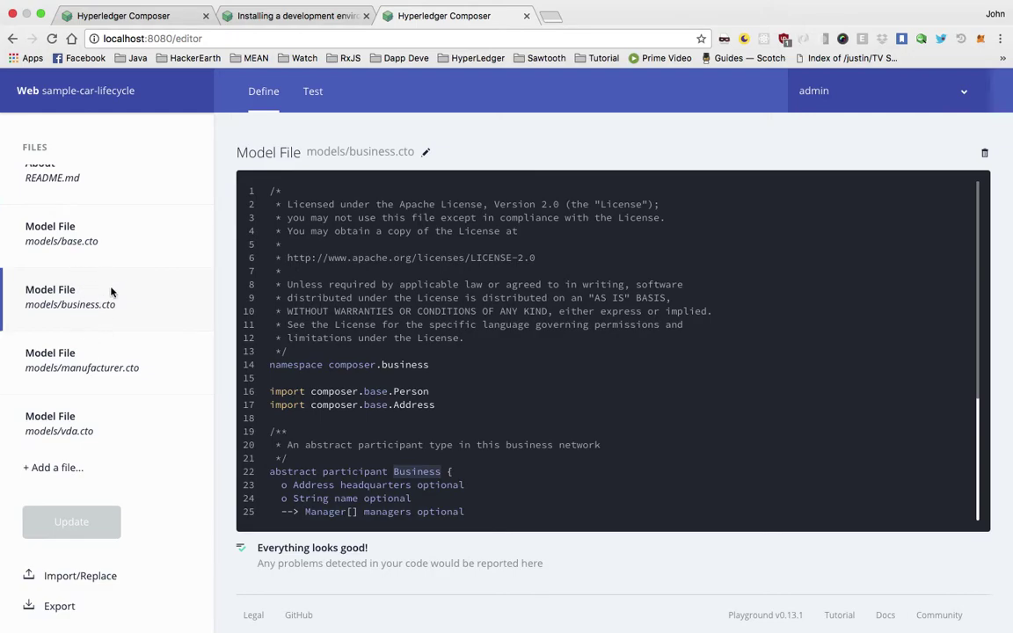
Open models/manufacturer.cto and examine the OrderStatus enum and the Manufacturer participant, focusing on the Business type it extends.
left_click(39, 361)
scroll(114, 396, "down", 2)
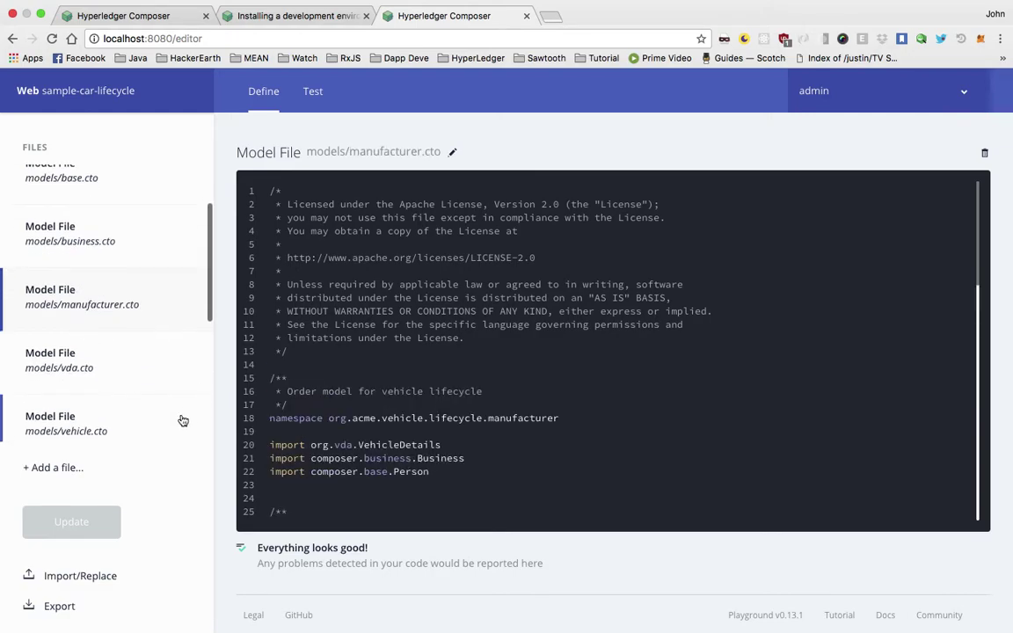
scroll(306, 337, "down", 8)
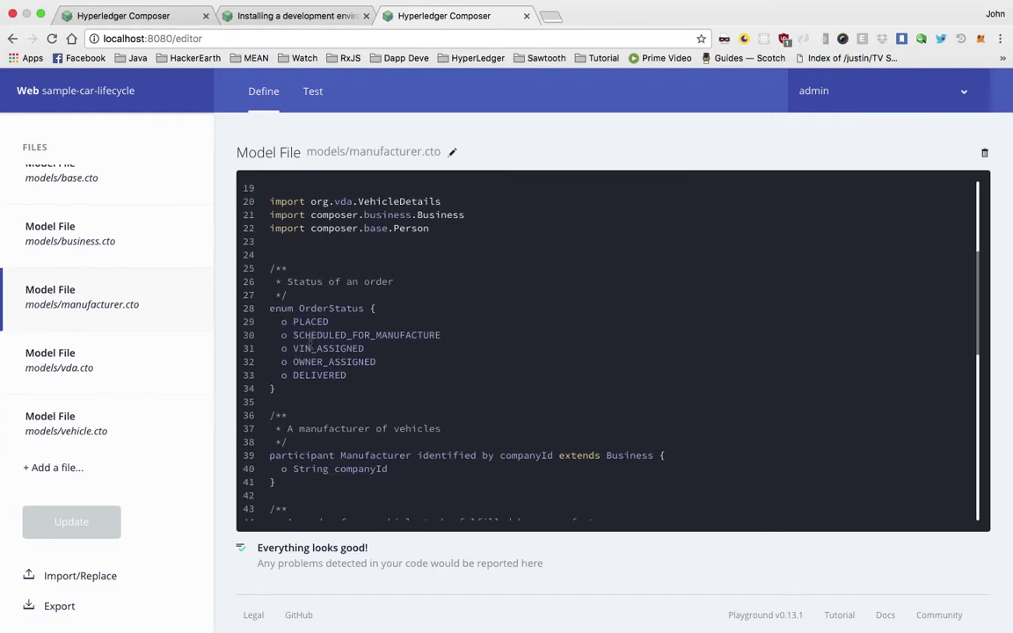
scroll(310, 341, "down", 5)
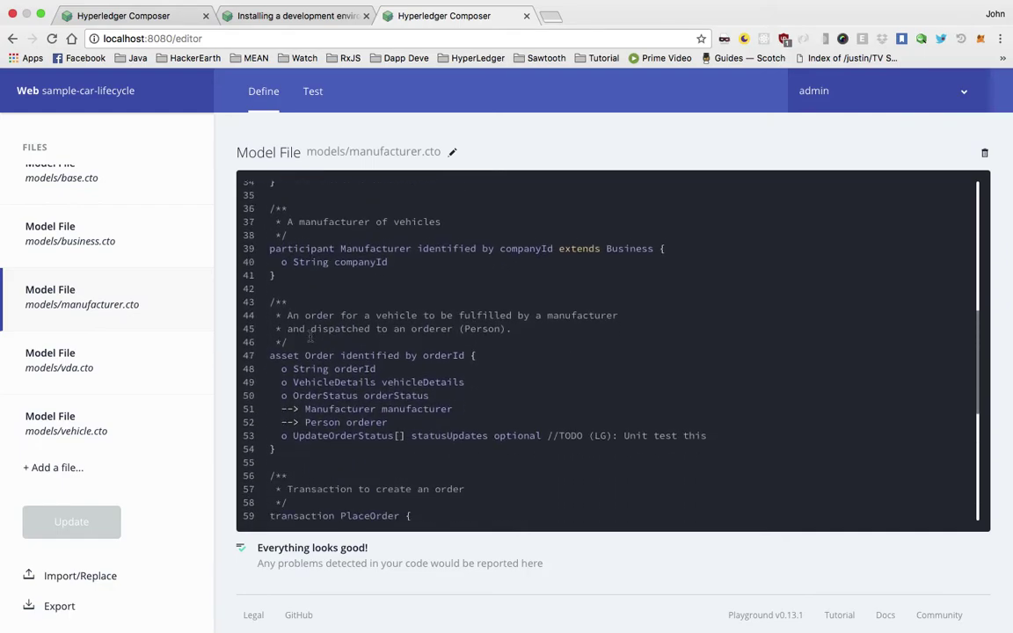
scroll(370, 262, "up", 2)
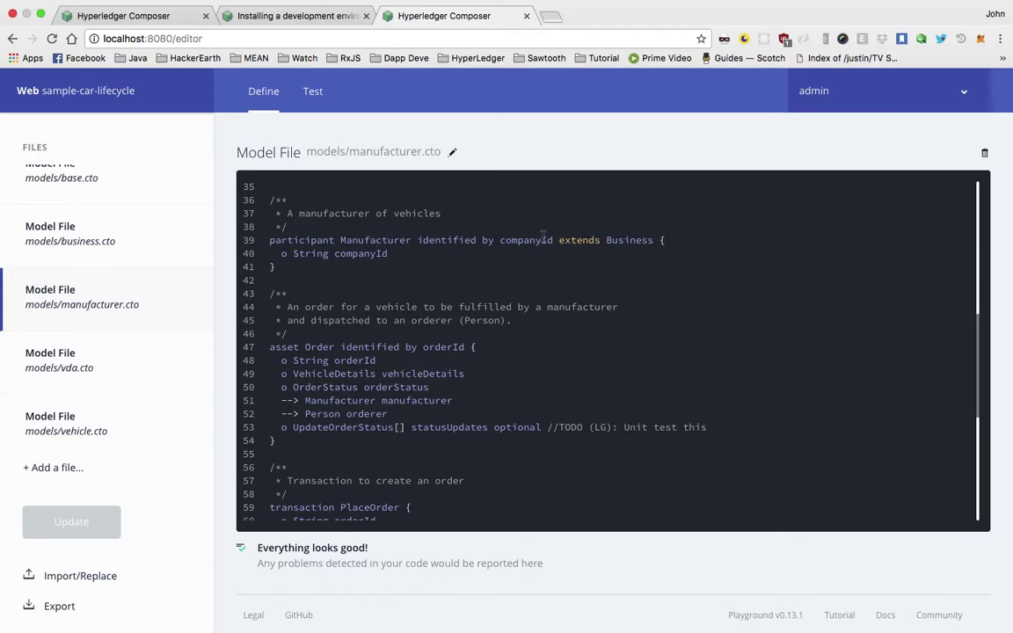
left_click(627, 240)
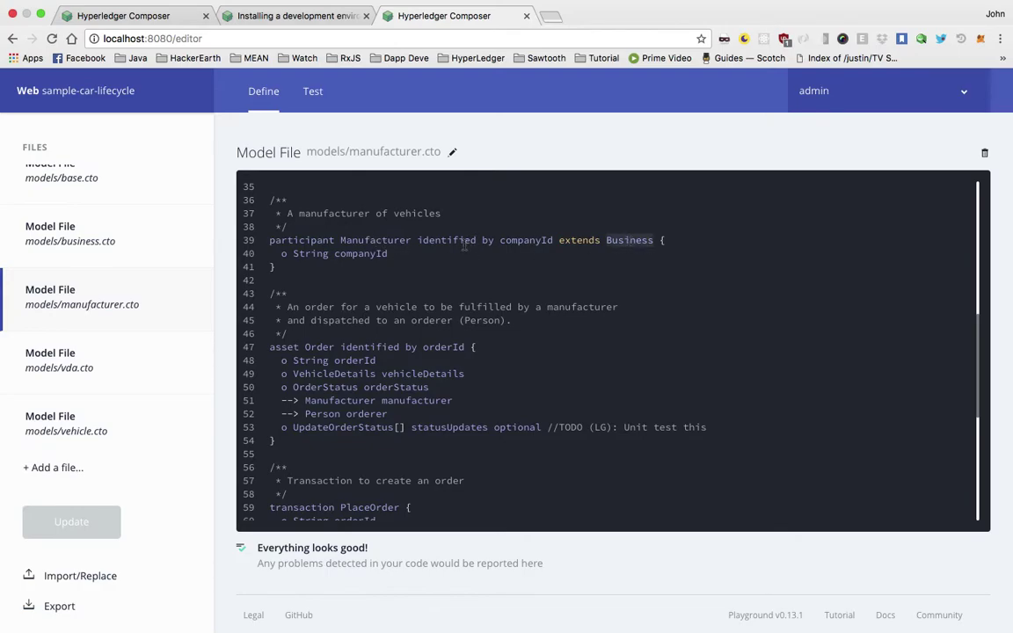
Look up the definition of the abstract participant Business in models/business.cto.
left_click(27, 225)
scroll(71, 264, "up", 2)
scroll(314, 321, "down", 3)
scroll(314, 321, "down", 3)
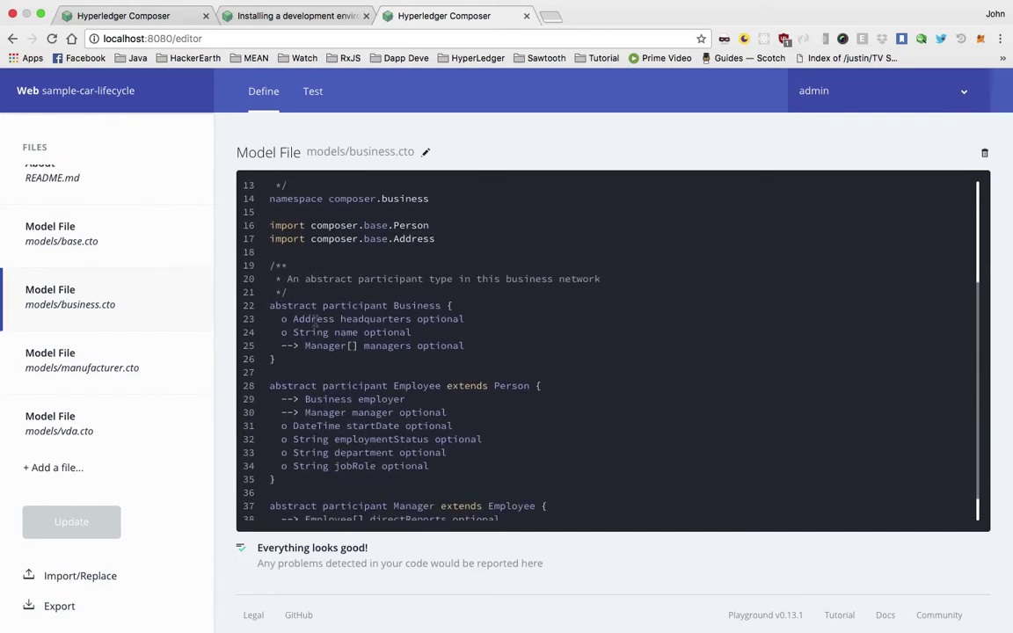
scroll(404, 368, "down", 2)
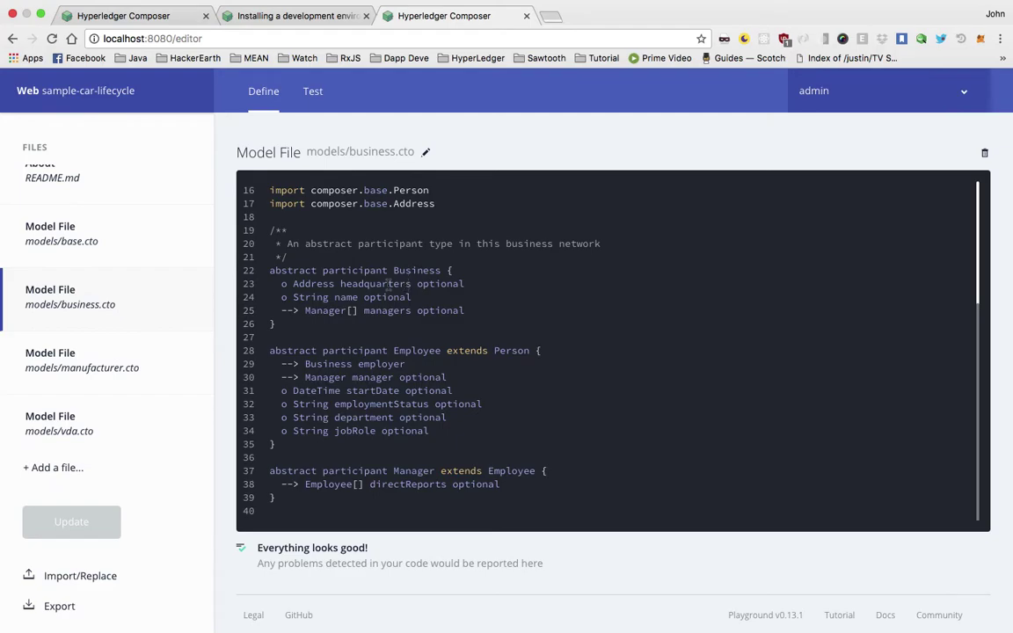
Return to models/manufacturer.cto and examine the Manufacturer participant and the Order asset.
left_click(123, 382)
scroll(130, 382, "down", 1)
scroll(405, 370, "down", 6)
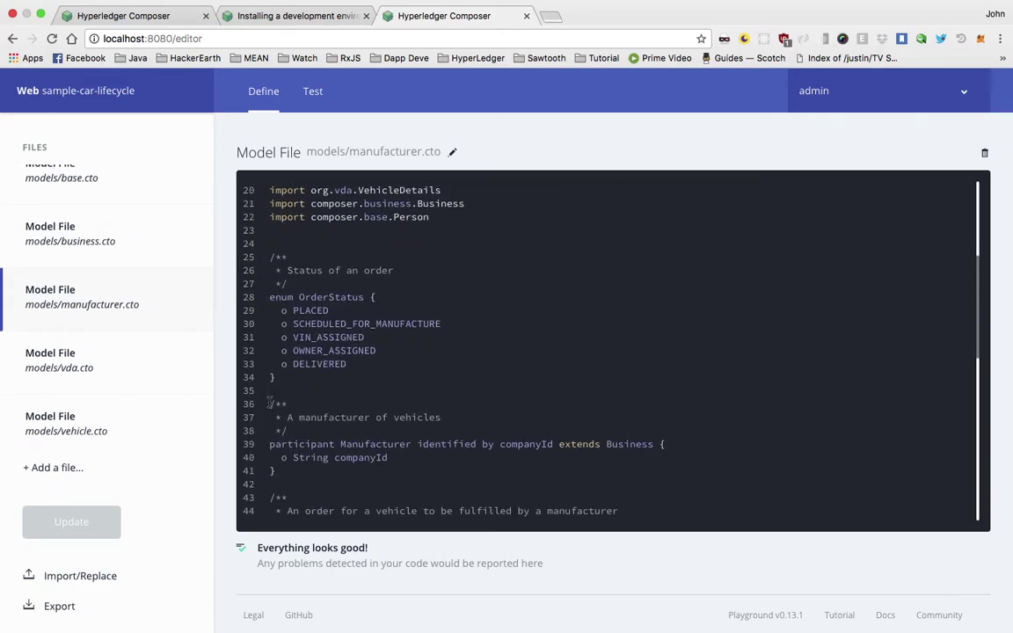
scroll(270, 401, "down", 4)
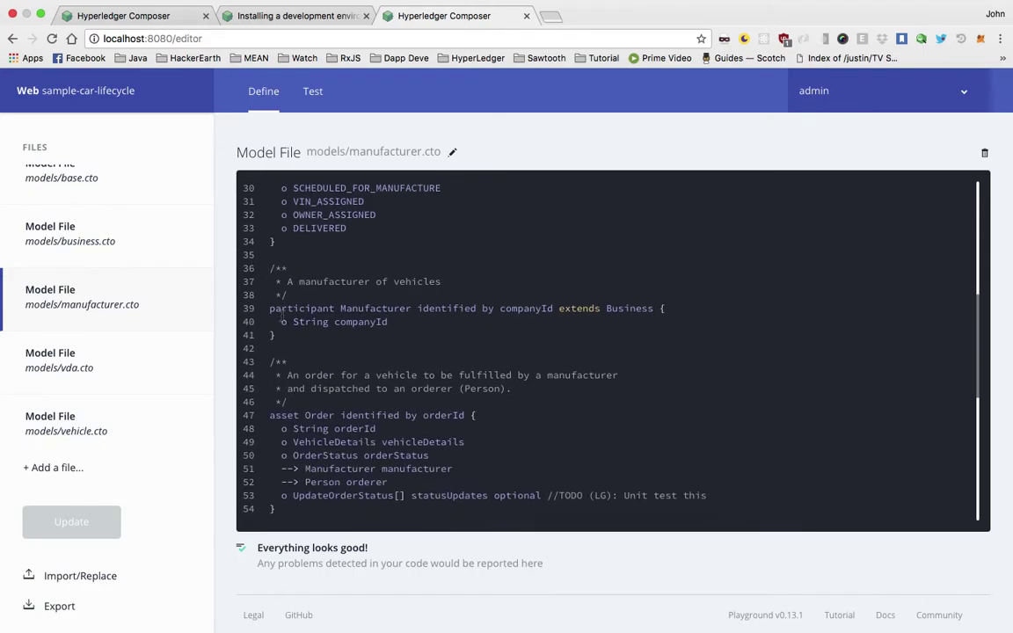
double_click(305, 280)
scroll(305, 280, "down", 1)
double_click(275, 357)
Examine the PlaceOrder transaction and the PlaceOrderEvent event in models/manufacturer.cto.
scroll(275, 357, "down", 6)
double_click(299, 269)
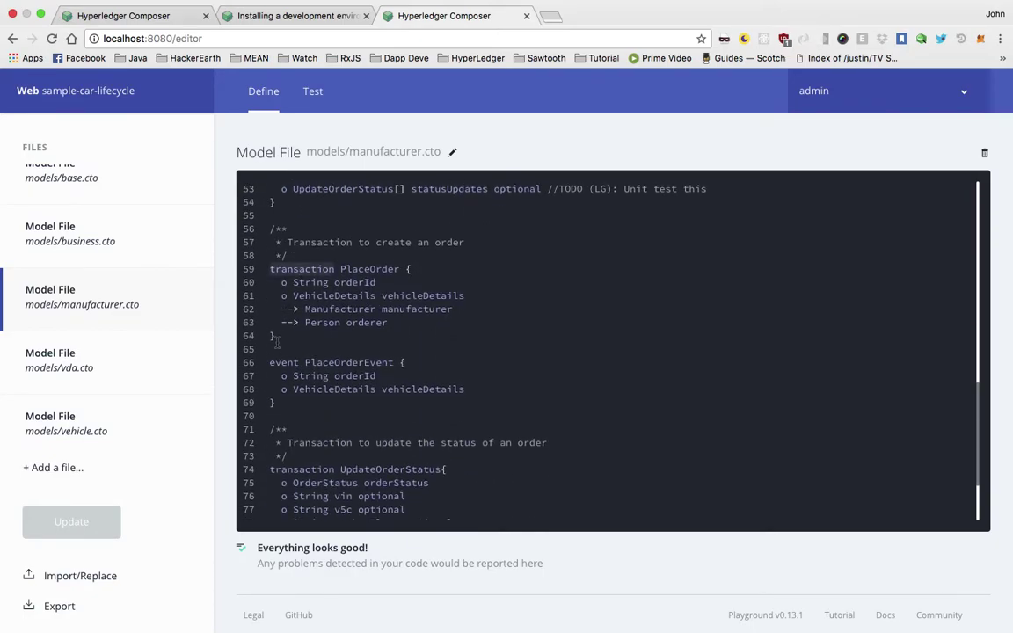
double_click(283, 363)
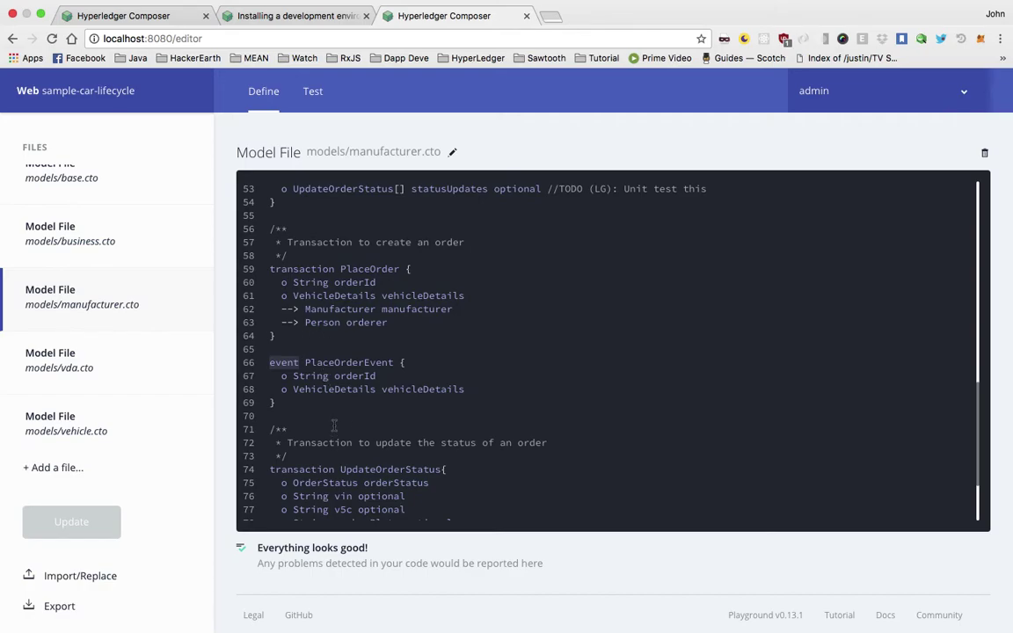
double_click(332, 364)
double_click(367, 269)
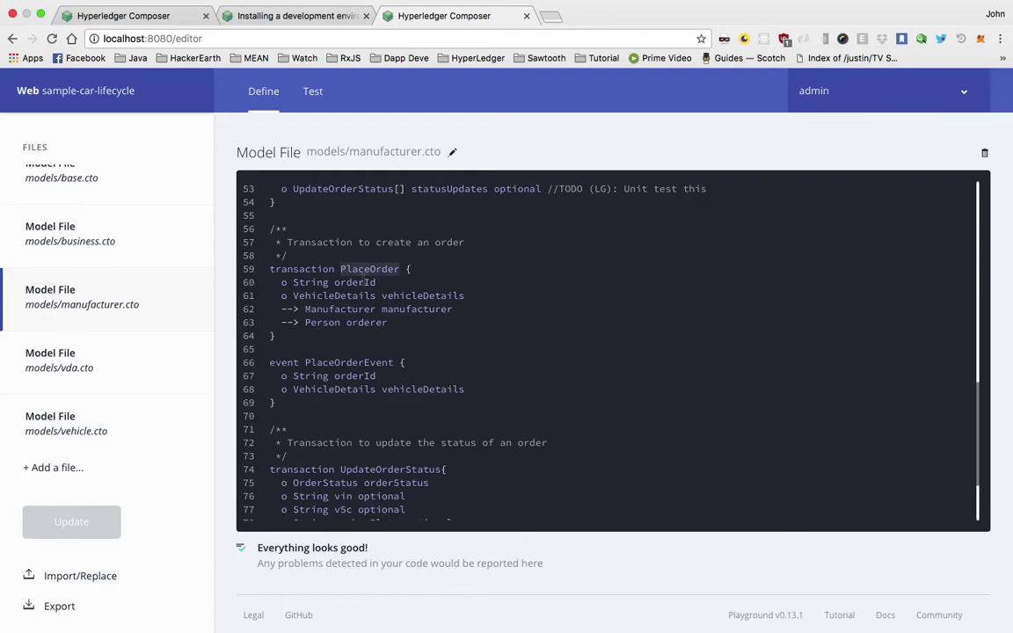
left_click(350, 269)
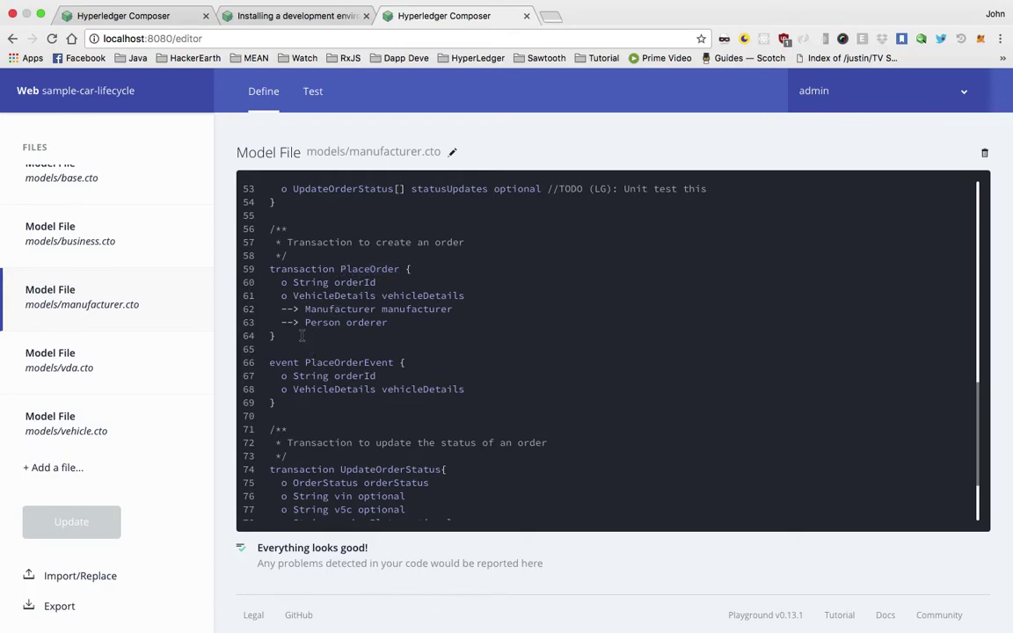
Try to add a function stub beginning with "function place" between the PlaceOrder transaction and PlaceOrderEvent in models/manufacturer.cto.
key("Return")
key("Return")
type("function place")
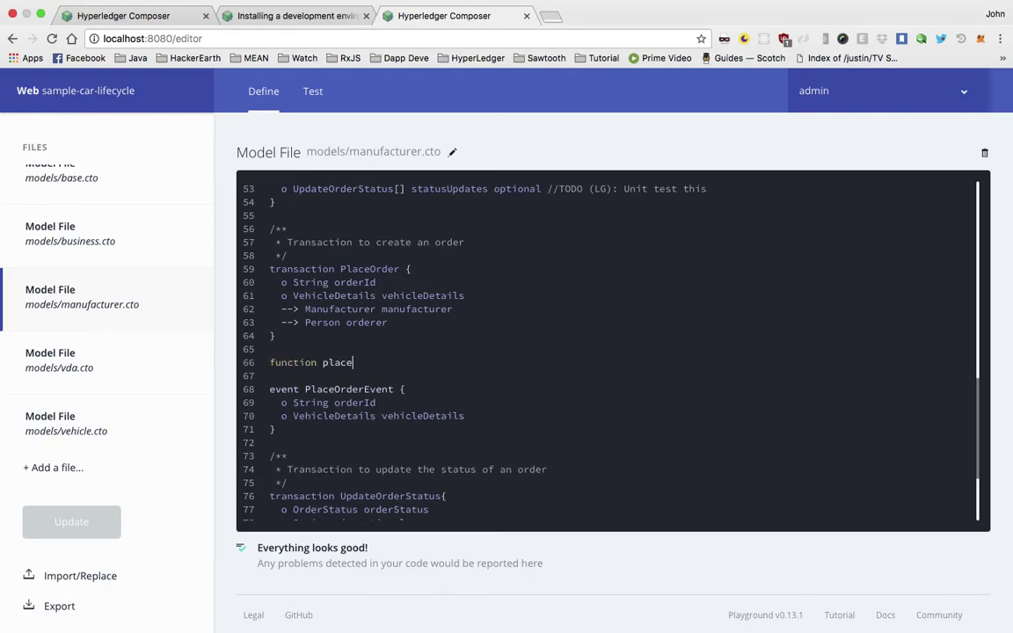
type("Holder{")
key("Left")
key("Return")
key("Return")
key("BackSpace")
key("BackSpace")
Undo the function stub edits and restore the original manufacturer model code in models/manufacturer.cto.
key("super+z")
key("super+z")
key("super+z")
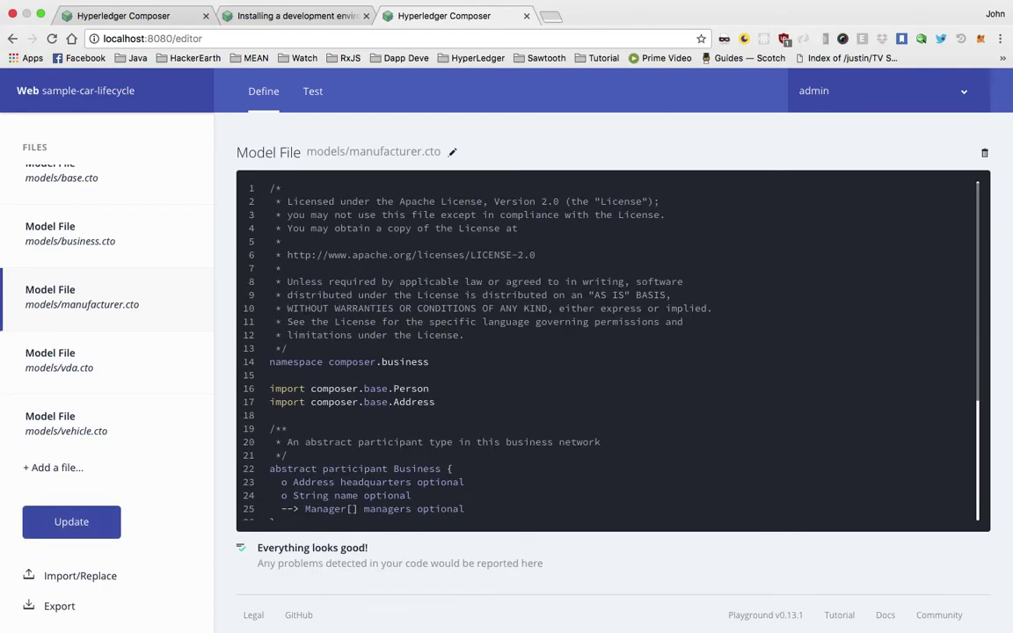
key("super+z")
key("super+shift+z")
key("super+z")
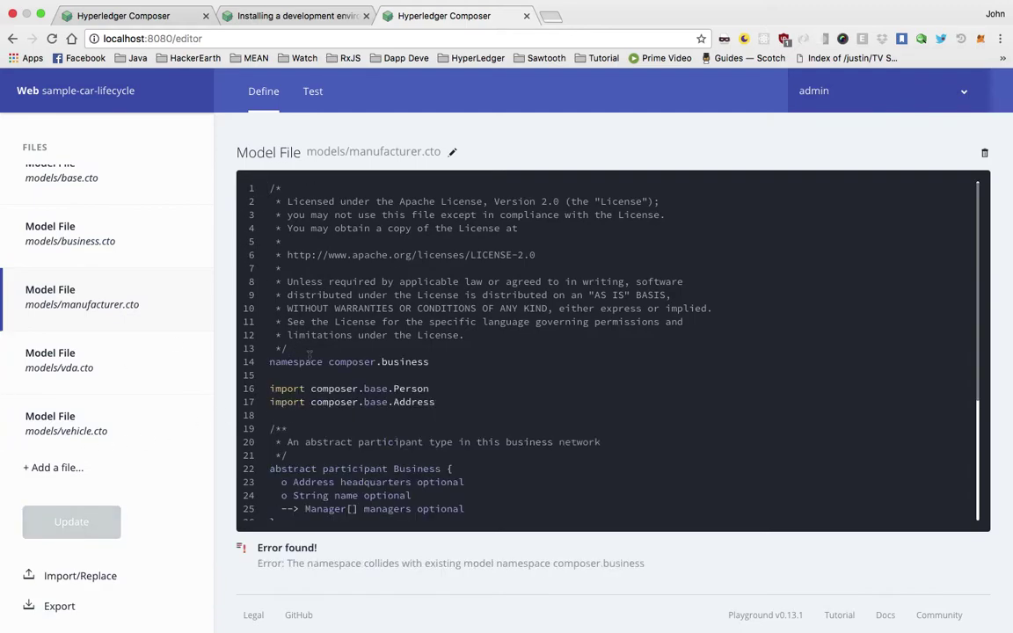
key("super+shift+z")
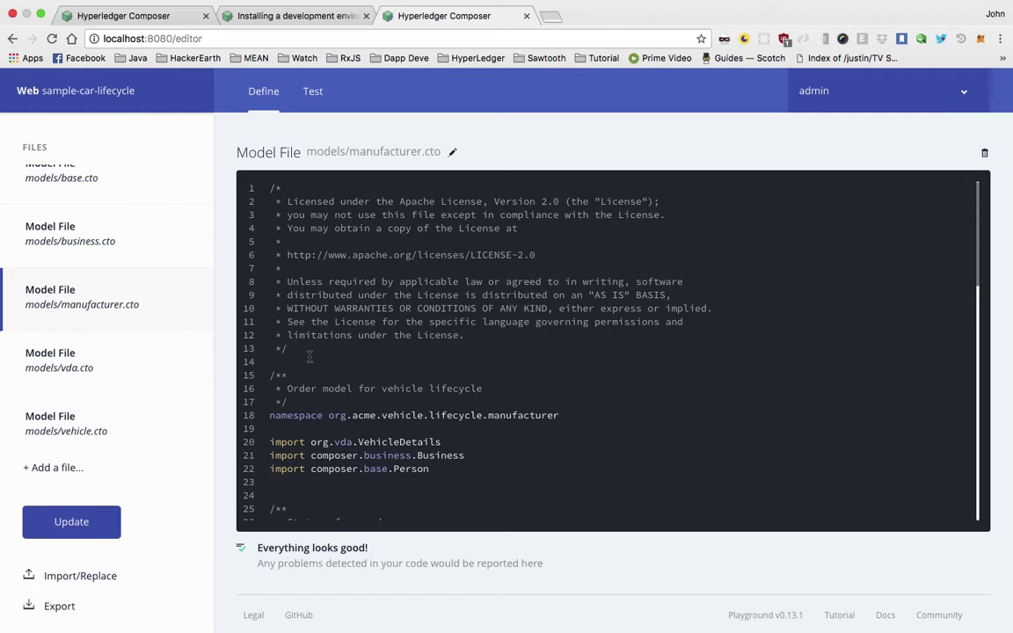
Locate the PlaceOrder transaction in models/manufacturer.cto and highlight its name.
scroll(309, 356, "down", 15)
scroll(278, 437, "down", 3)
double_click(371, 330)
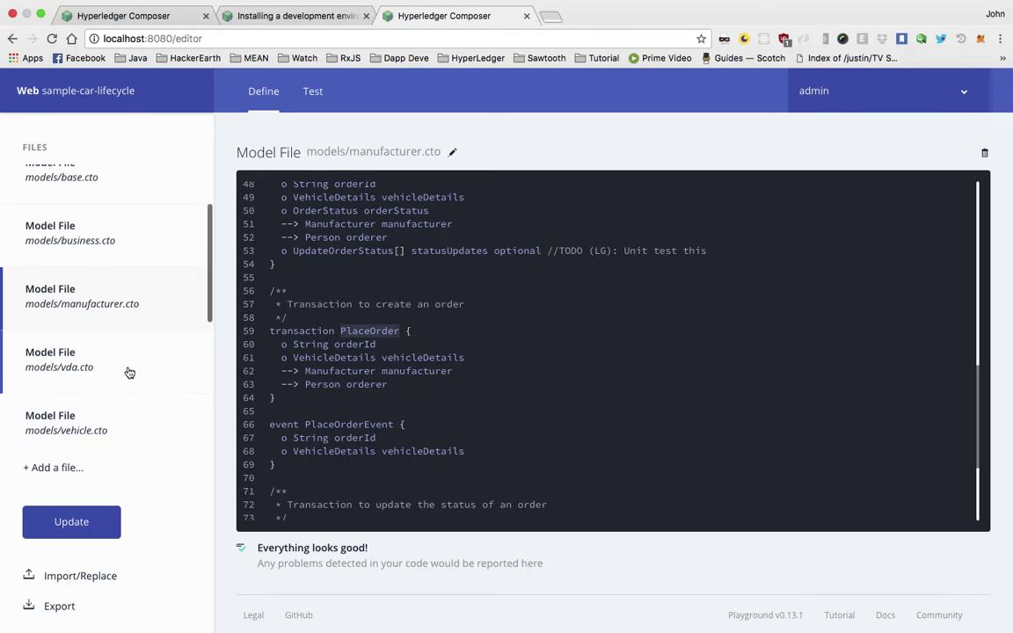
Open the script file lib/manufacturer.js and find the placeOrder function with its comment block.
scroll(127, 361, "down", 2)
scroll(127, 356, "down", 1)
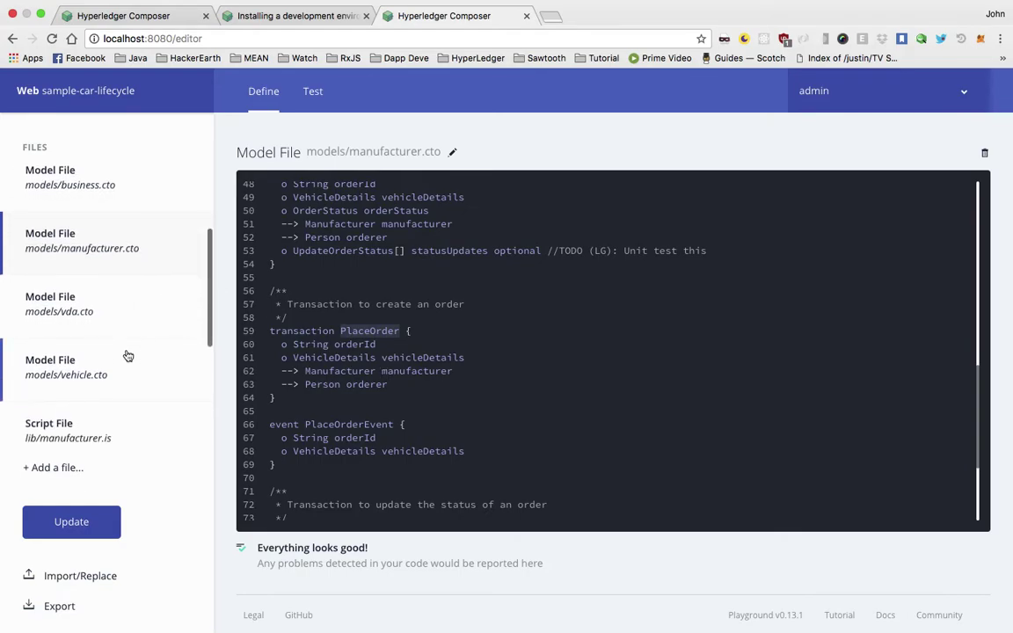
left_click(78, 435)
scroll(76, 433, "down", 5)
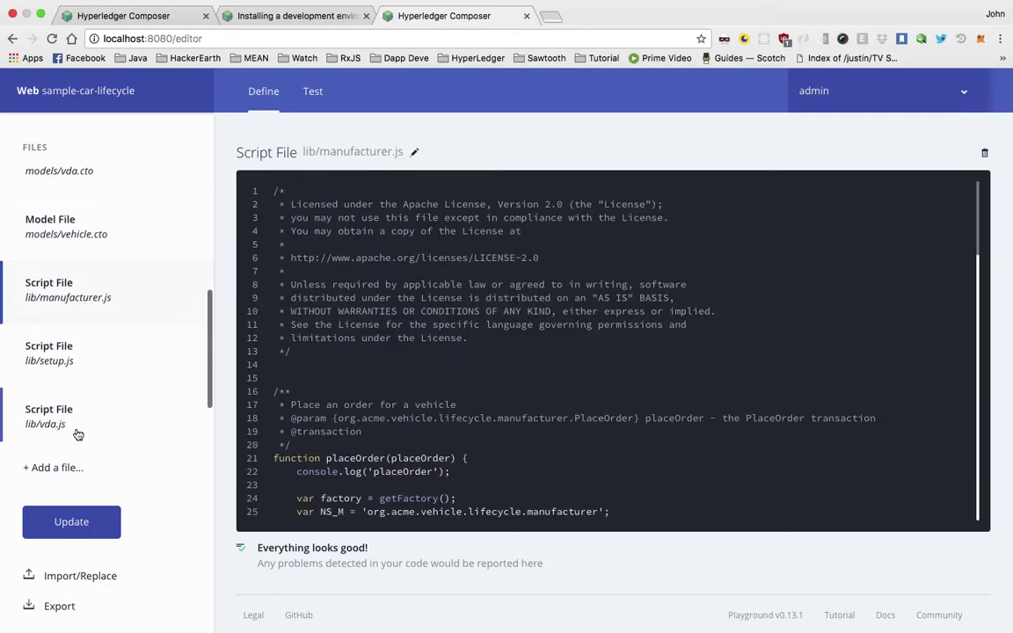
scroll(387, 304, "down", 5)
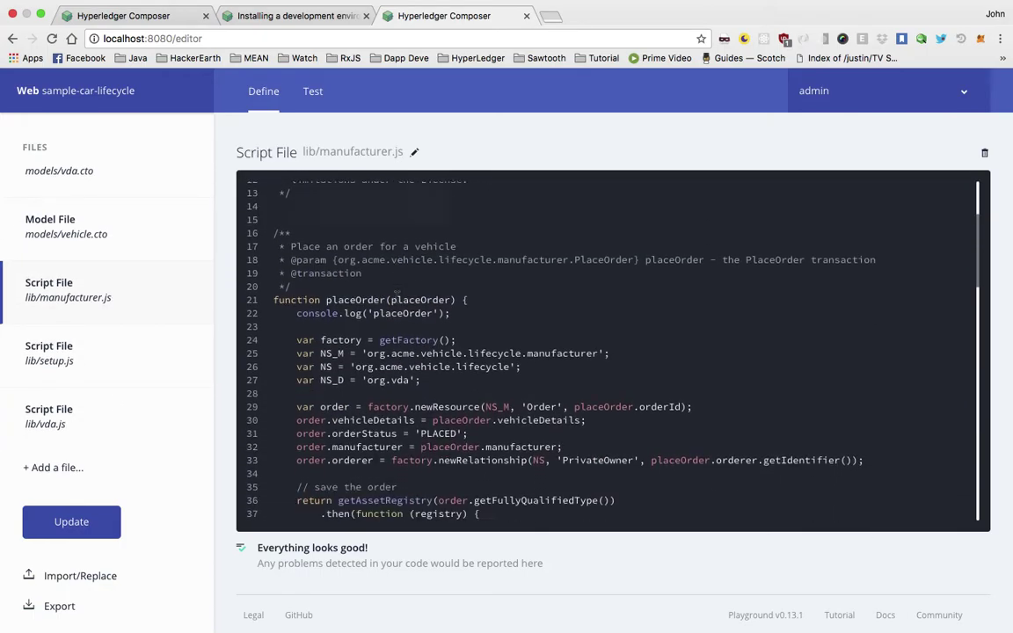
scroll(398, 296, "up", 3)
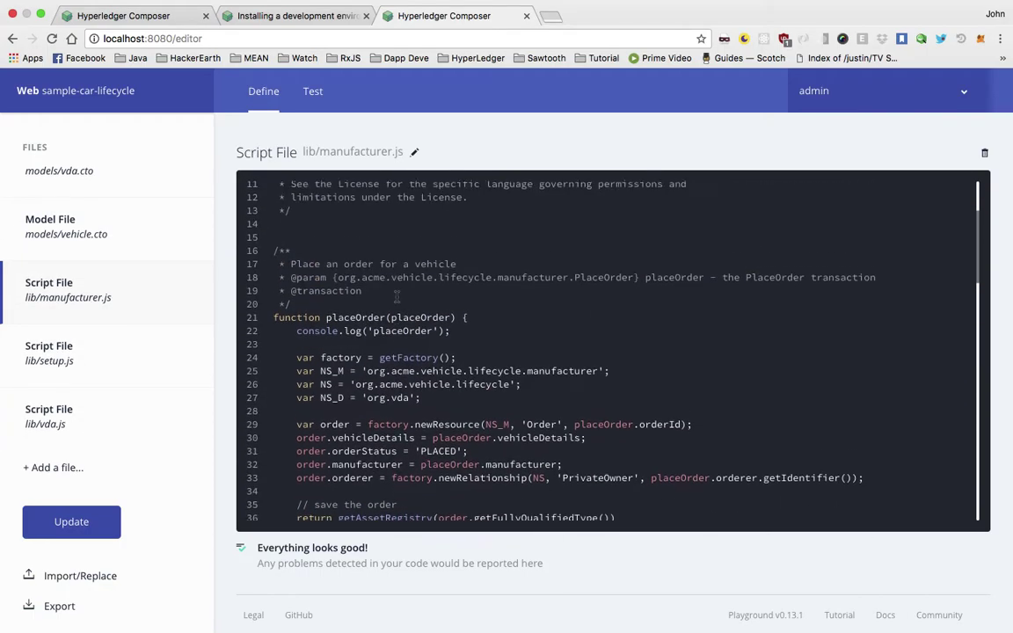
left_click_drag(323, 306, 216, 236)
left_click(308, 264)
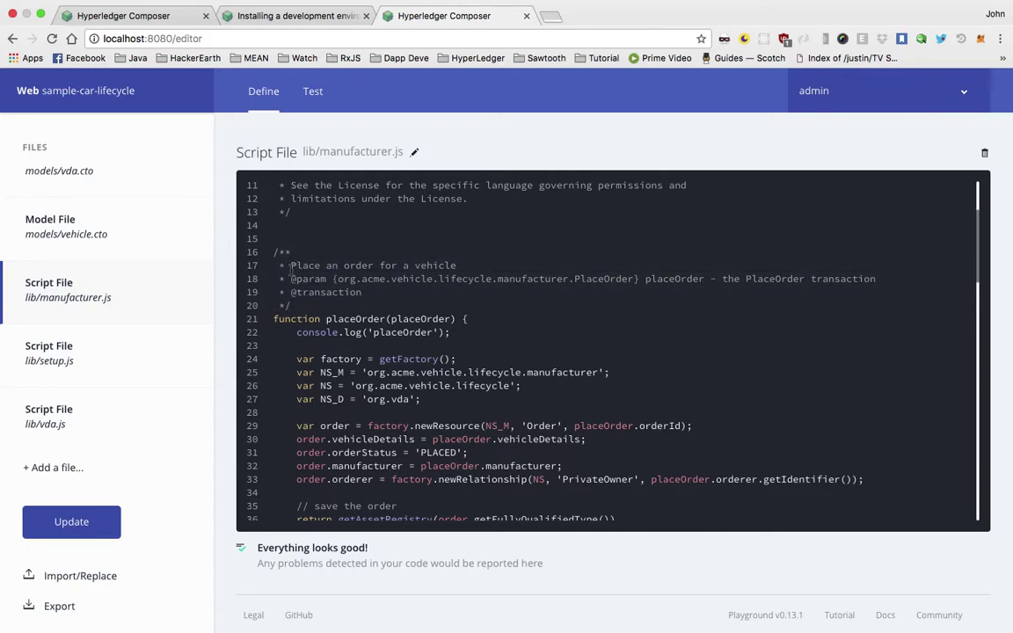
left_click_drag(291, 265, 458, 266)
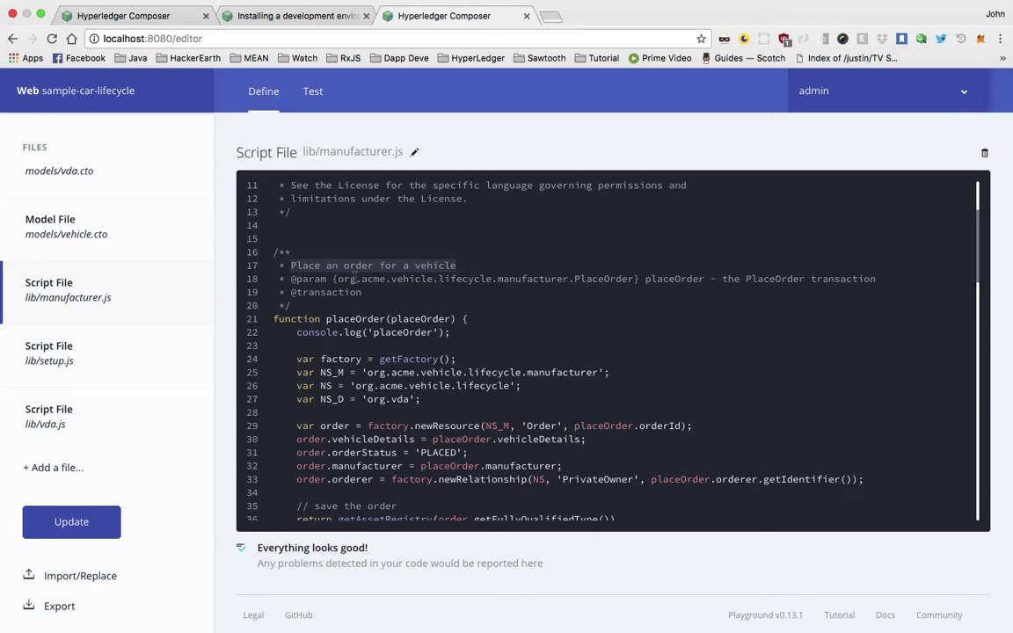
left_click_drag(291, 279, 339, 279)
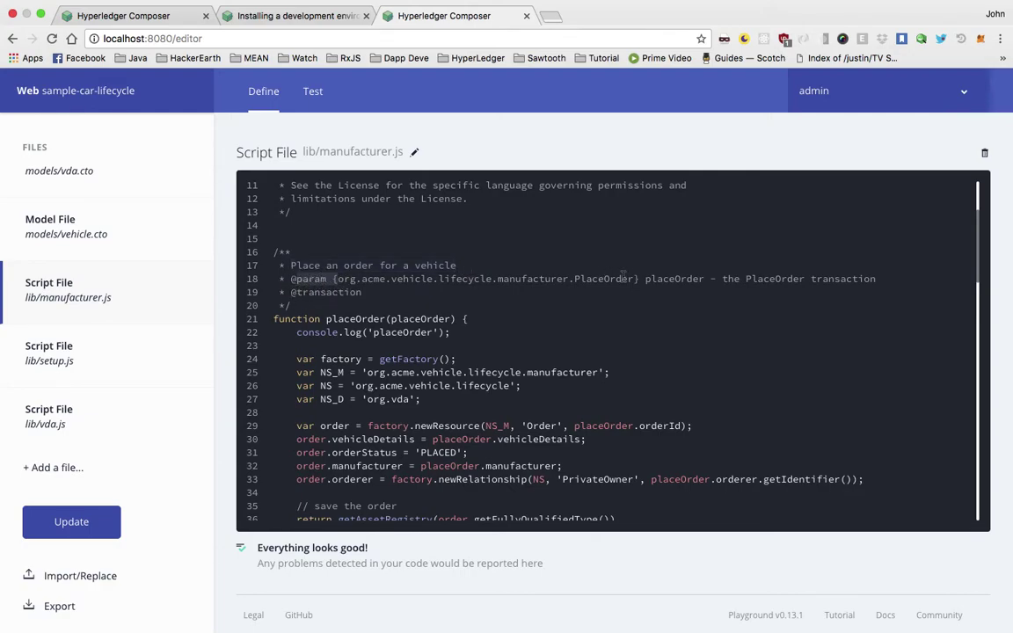
left_click_drag(637, 278, 333, 279)
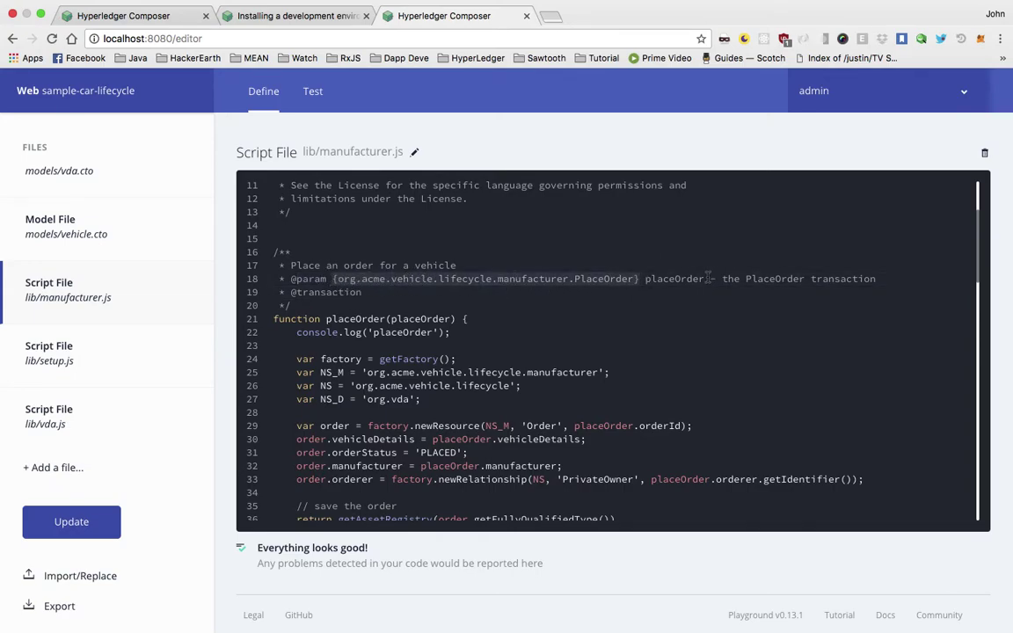
double_click(662, 279)
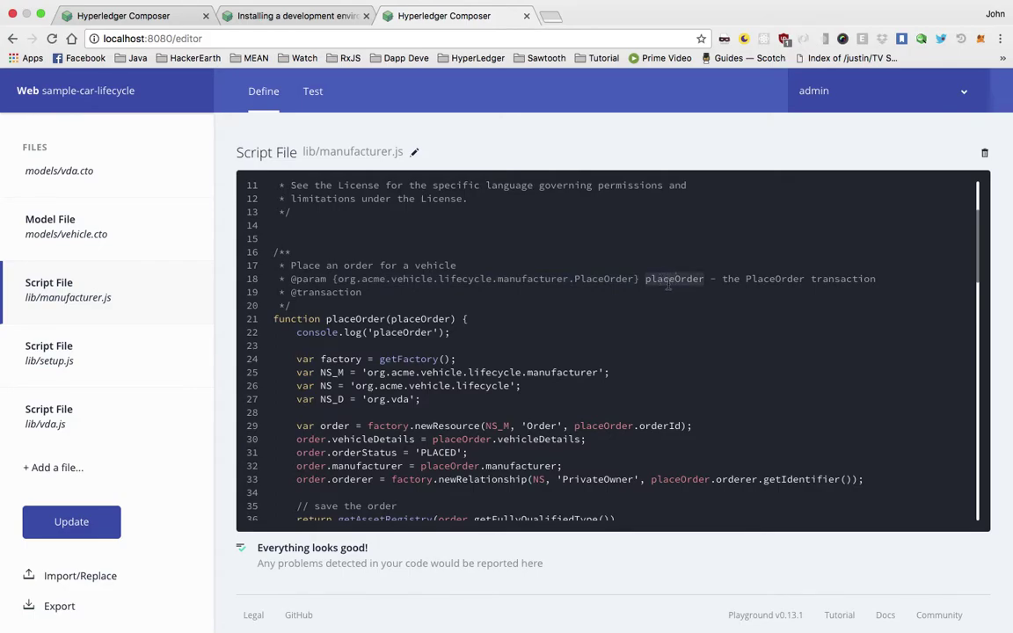
left_click_drag(722, 278, 883, 282)
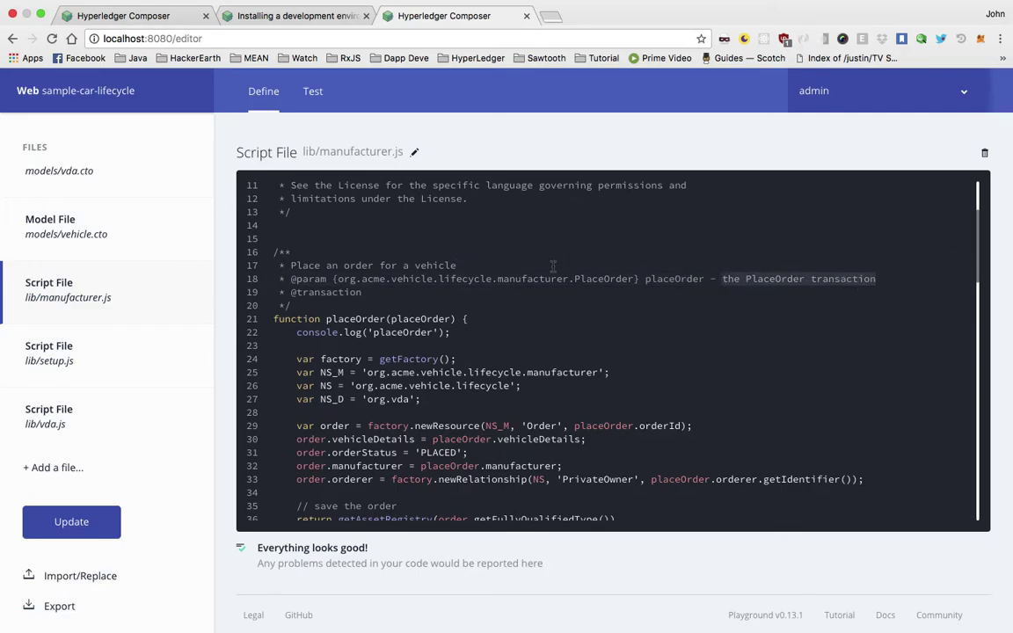
left_click(321, 286)
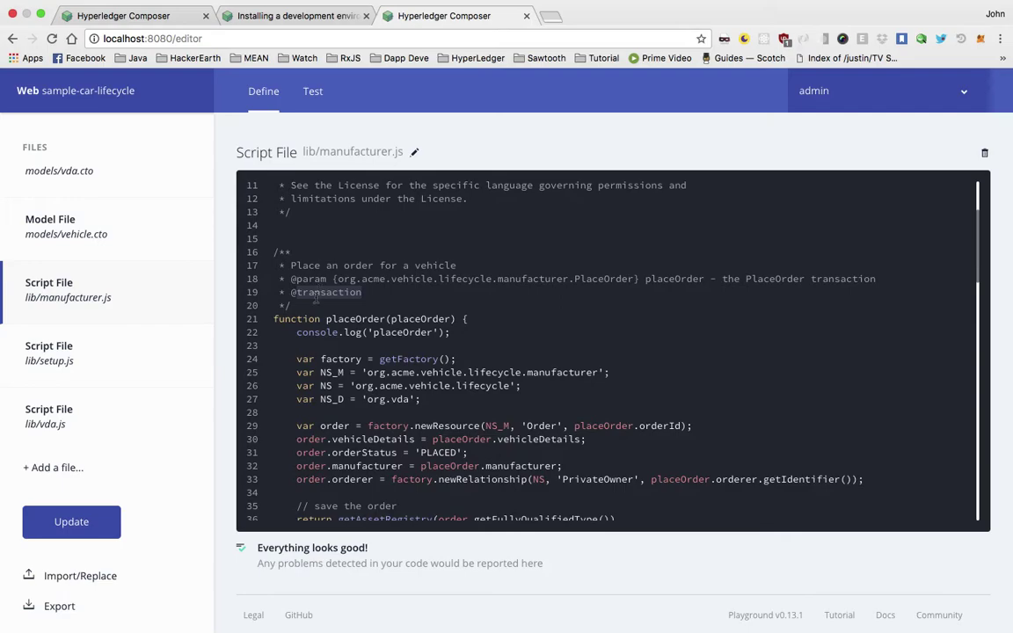
left_click(299, 291)
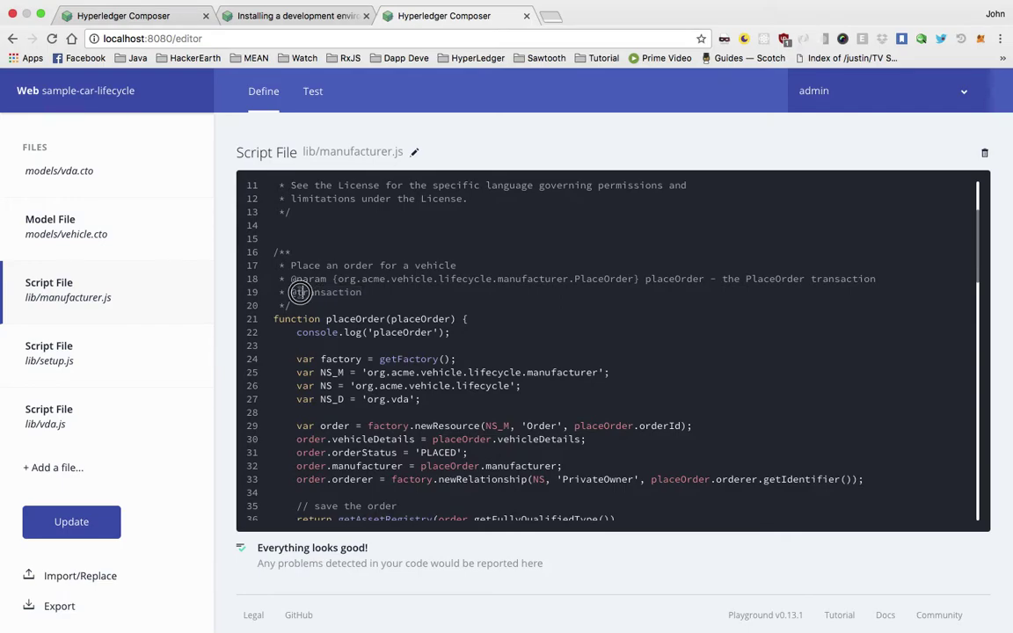
scroll(330, 220, "down", 2)
scroll(327, 224, "down", 1)
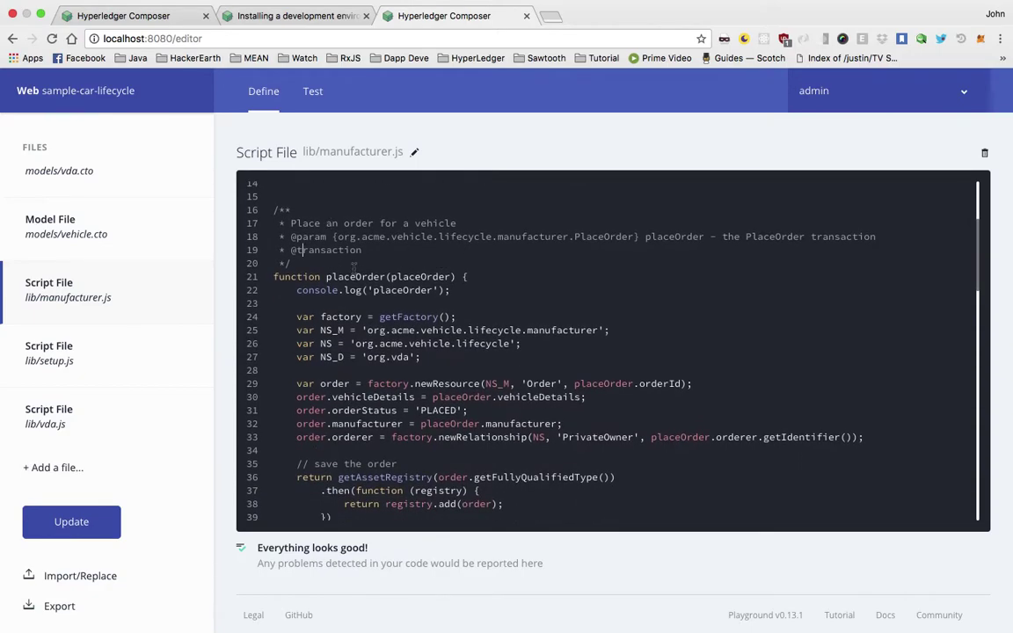
left_click(328, 276)
type("\\")
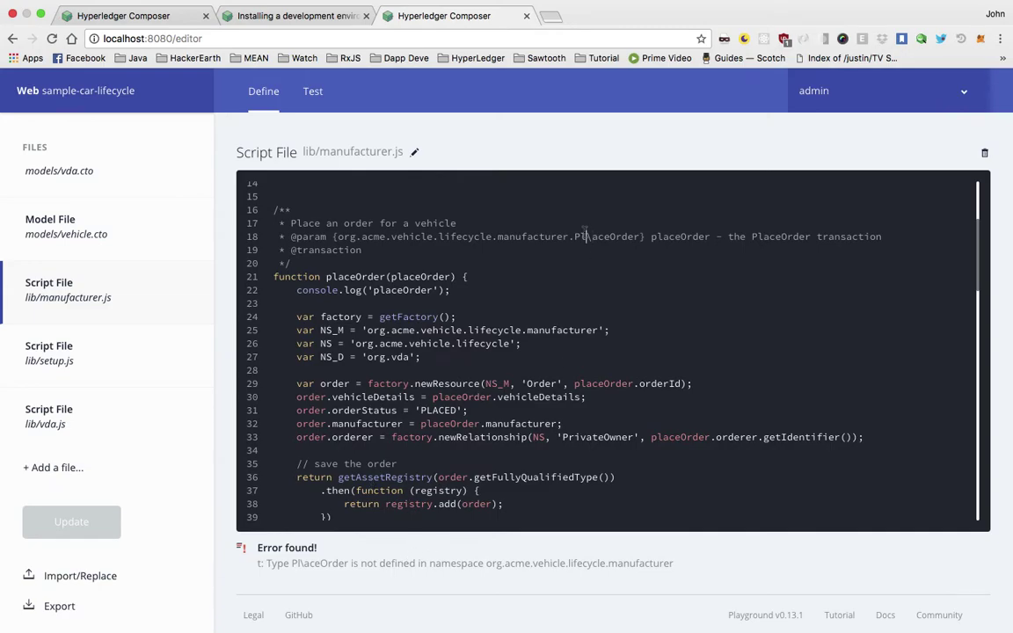
key("BackSpace")
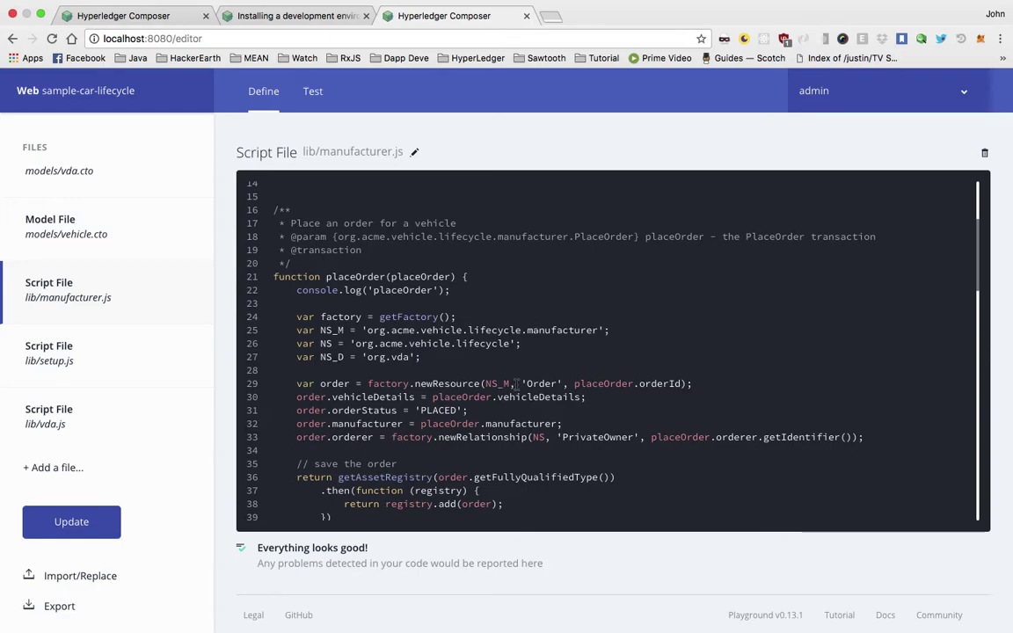
Examine the end of the placeOrder function and the updateOrderStatus function with its annotations in lib/manufacturer.js.
scroll(538, 334, "down", 5)
scroll(517, 384, "up", 1)
scroll(515, 389, "down", 4)
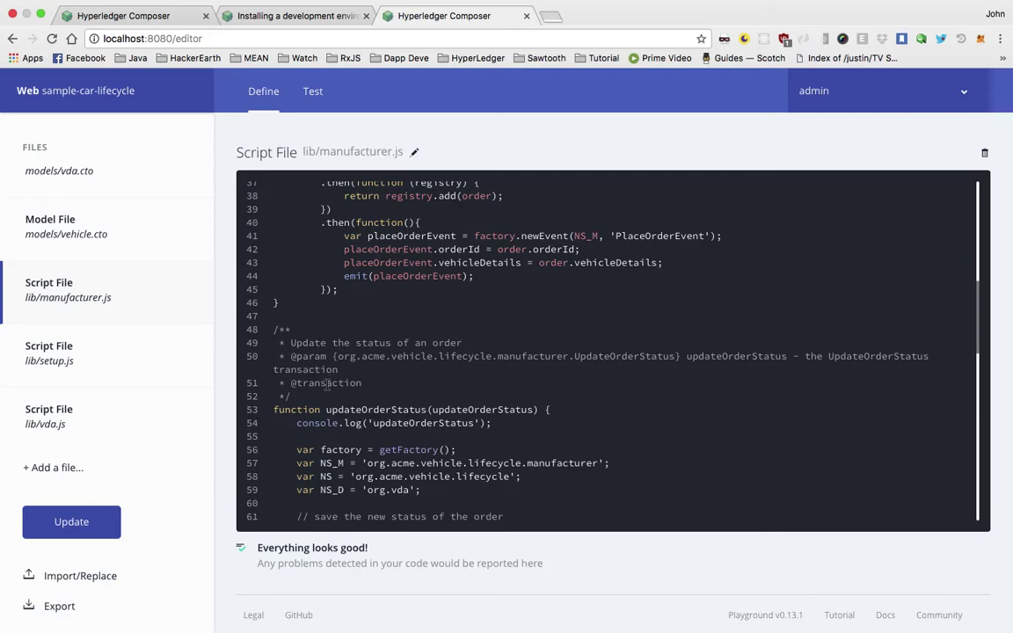
left_click_drag(275, 395, 237, 331)
scroll(351, 448, "down", 10)
scroll(351, 448, "up", 6)
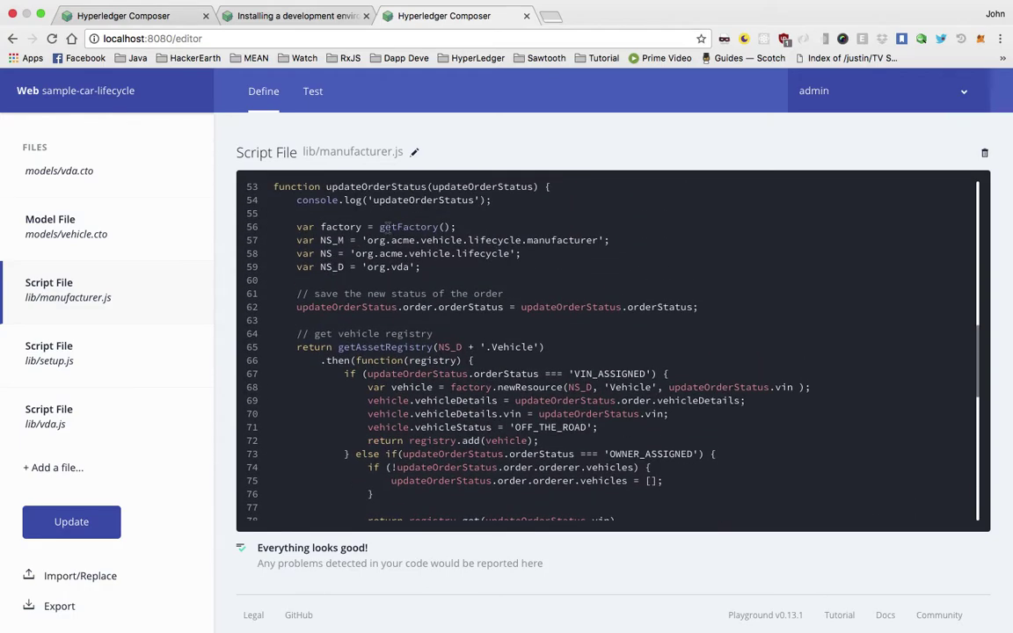
scroll(389, 226, "up", 1)
left_click(436, 215)
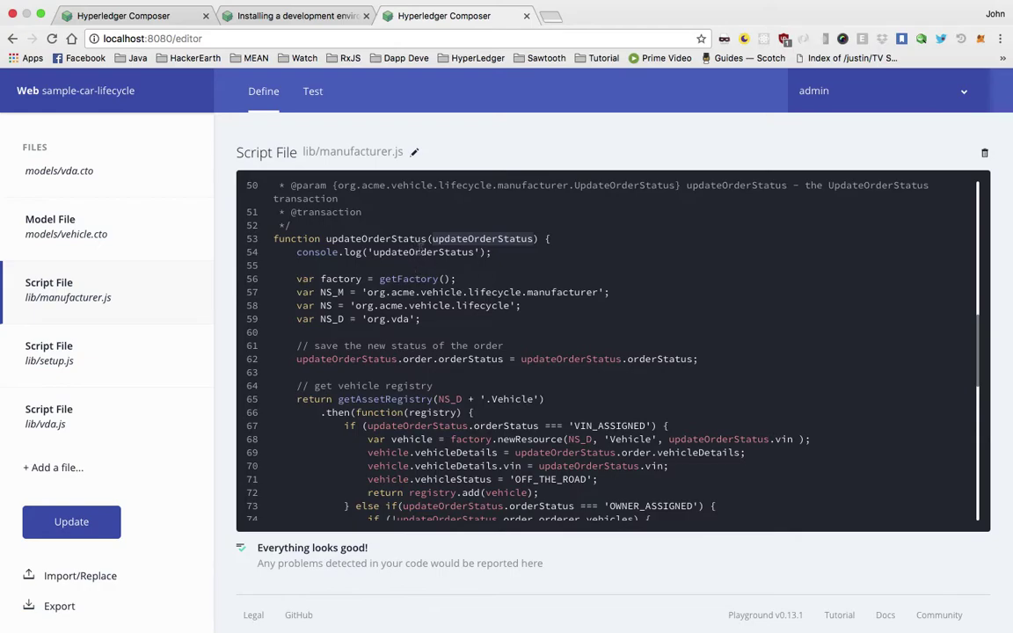
scroll(394, 321, "up", 3)
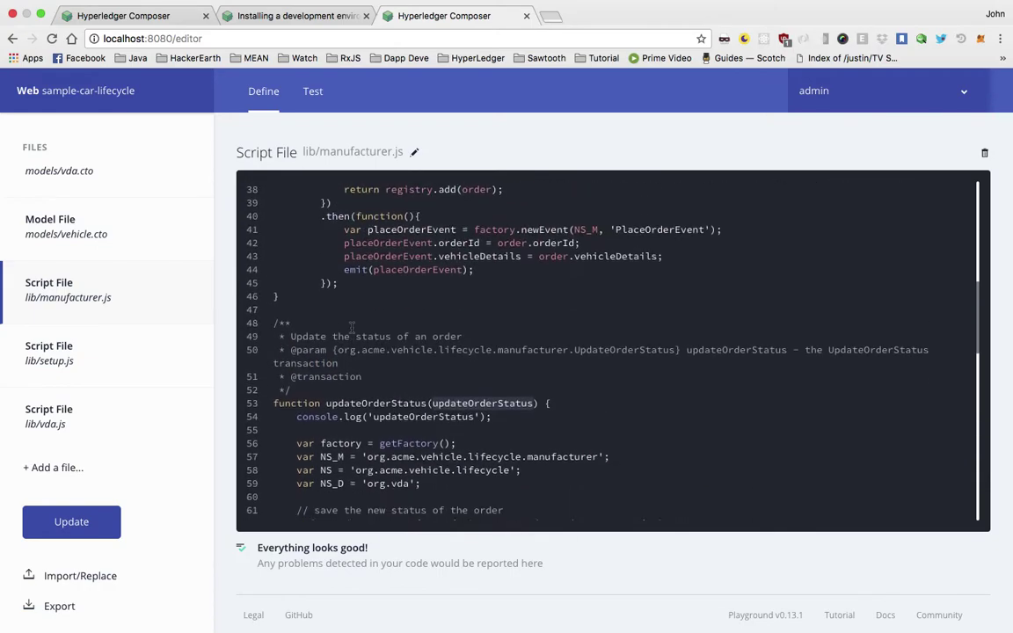
Look through models/vehicle.cto and models/business.cto for the transaction behind the updateOrderStatus function.
left_click(99, 206)
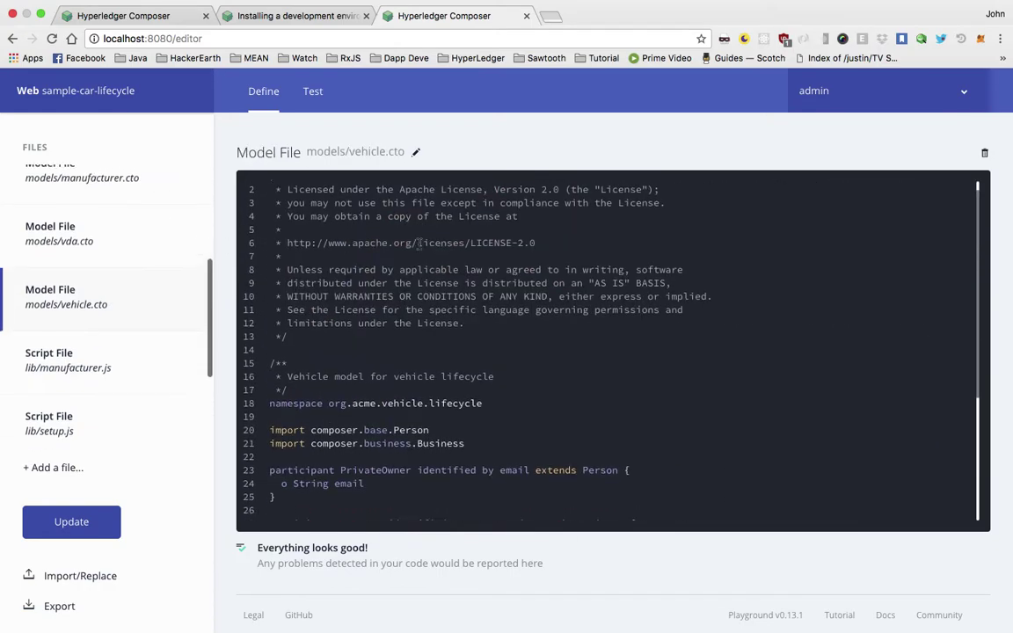
scroll(418, 248, "down", 3)
scroll(419, 248, "down", 2)
left_click(142, 218)
scroll(118, 217, "up", 1)
scroll(118, 217, "up", 2)
left_click(115, 230)
scroll(507, 274, "down", 4)
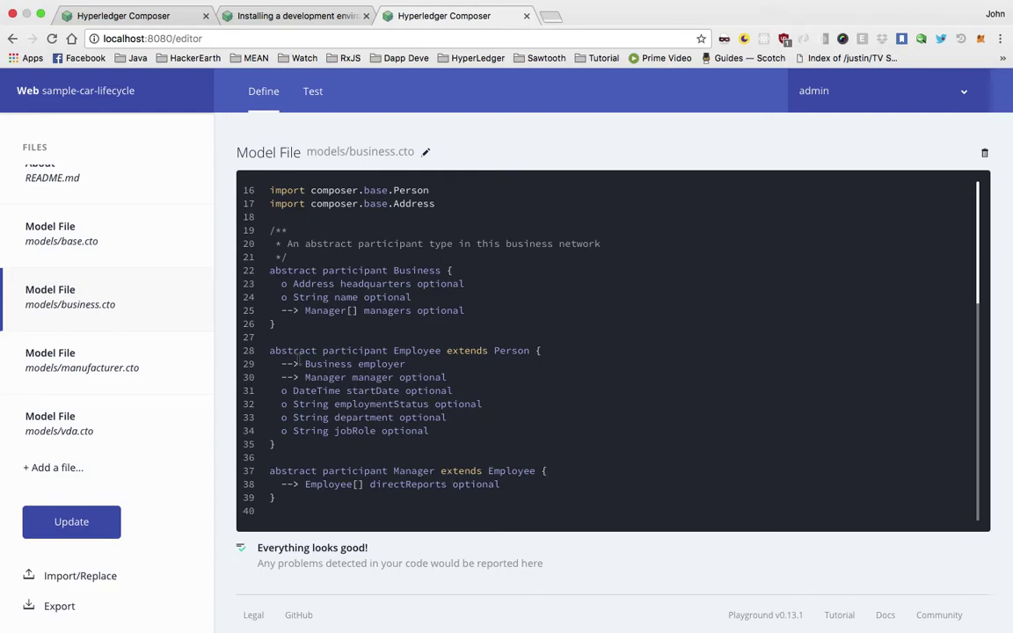
Open models/manufacturer.cto and find the UpdateOrderStatus transaction definition.
left_click(119, 380)
scroll(482, 415, "down", 8)
scroll(482, 415, "down", 5)
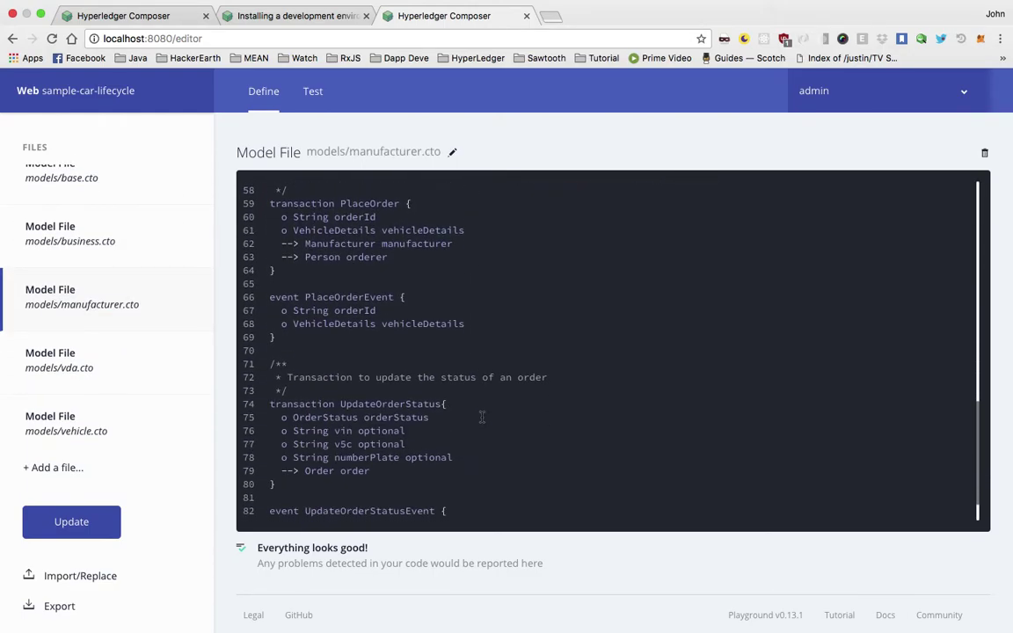
Review the PlaceOrder transaction in models/manufacturer.cto and open the permissions.acl access control file.
left_click_drag(269, 197, 378, 243)
left_click(400, 257)
scroll(149, 264, "down", 2)
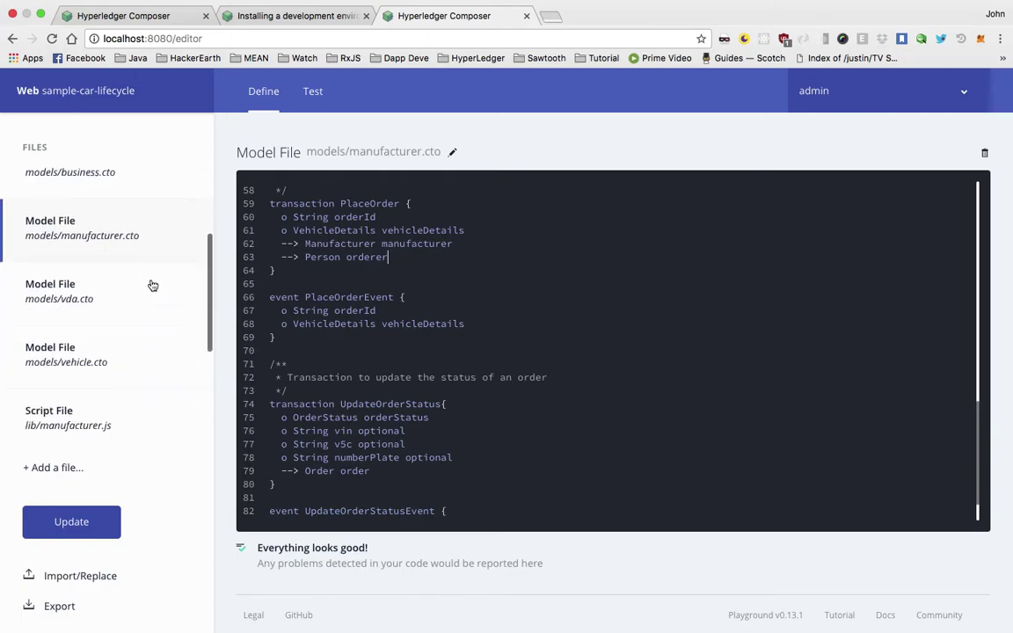
scroll(95, 312, "down", 2)
scroll(96, 313, "down", 2)
scroll(97, 313, "down", 4)
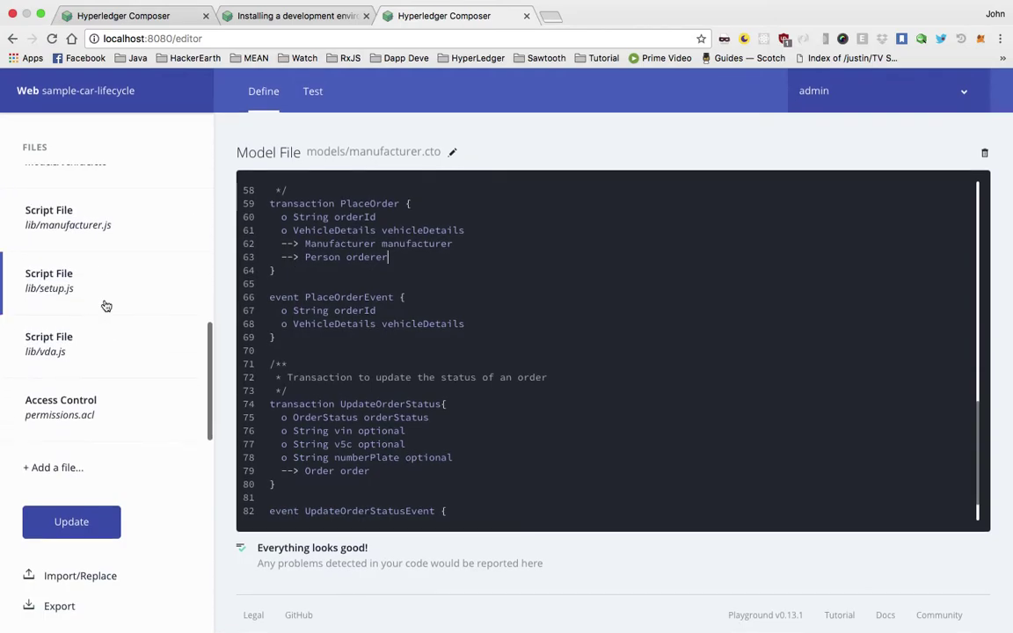
left_click(79, 409)
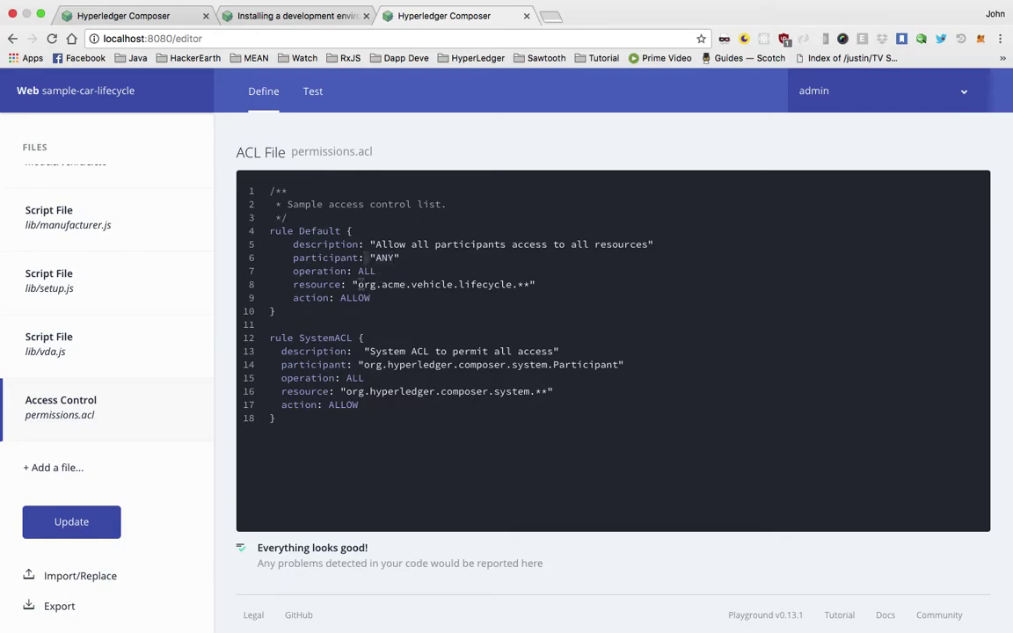
Examine the operation, resource and action settings of the Default rule in permissions.acl.
left_click_drag(362, 278, 519, 264)
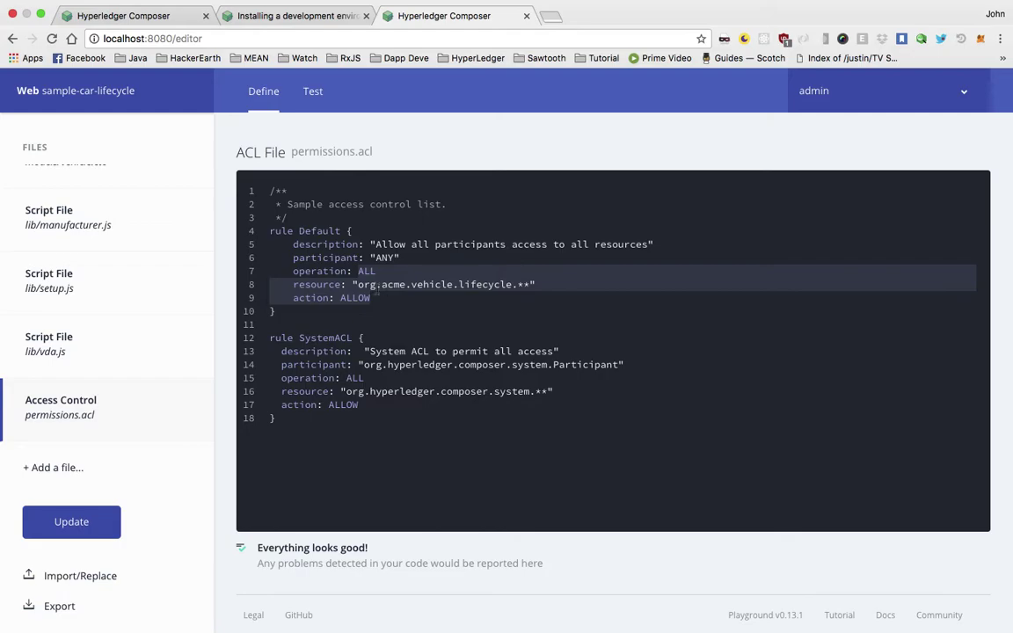
left_click(327, 273)
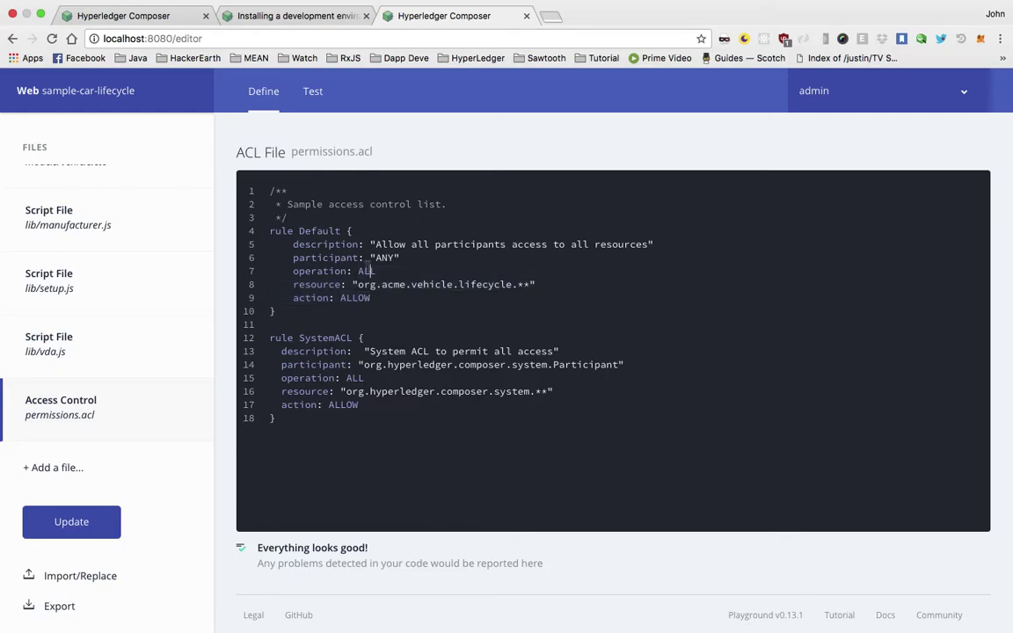
double_click(358, 298)
left_click(316, 271)
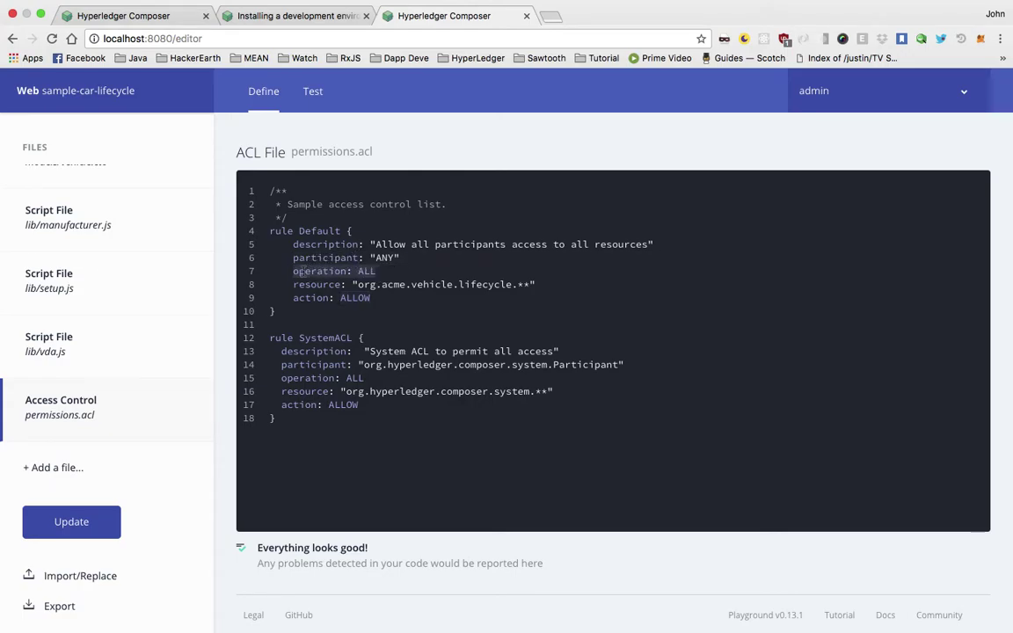
scroll(590, 203, "down", 1)
double_click(524, 284)
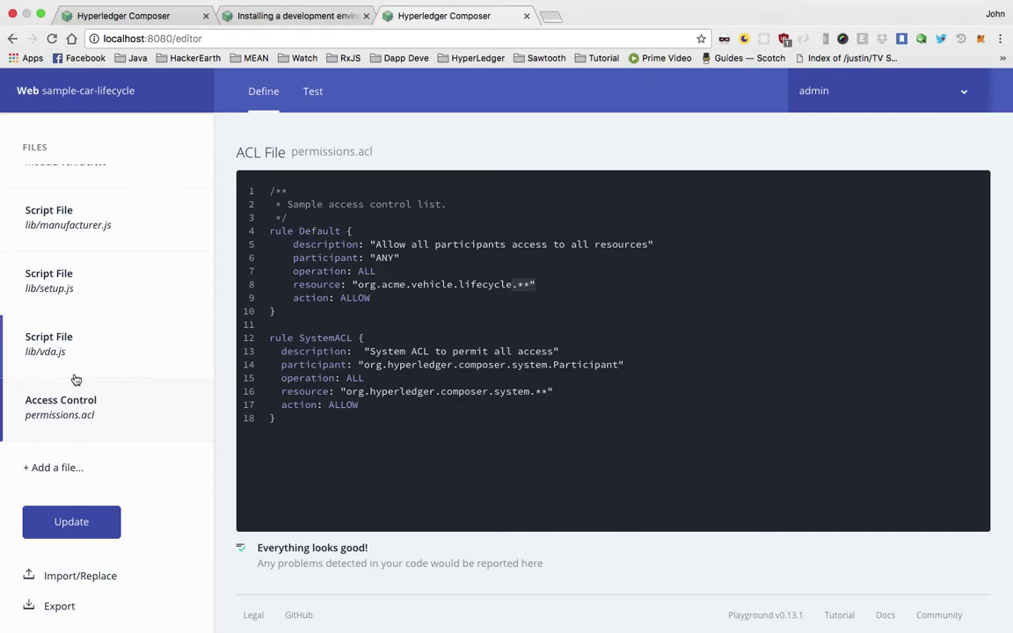
Review the model, script, query and access control file types offered for adding a file, and cancel without adding one.
left_click(83, 465)
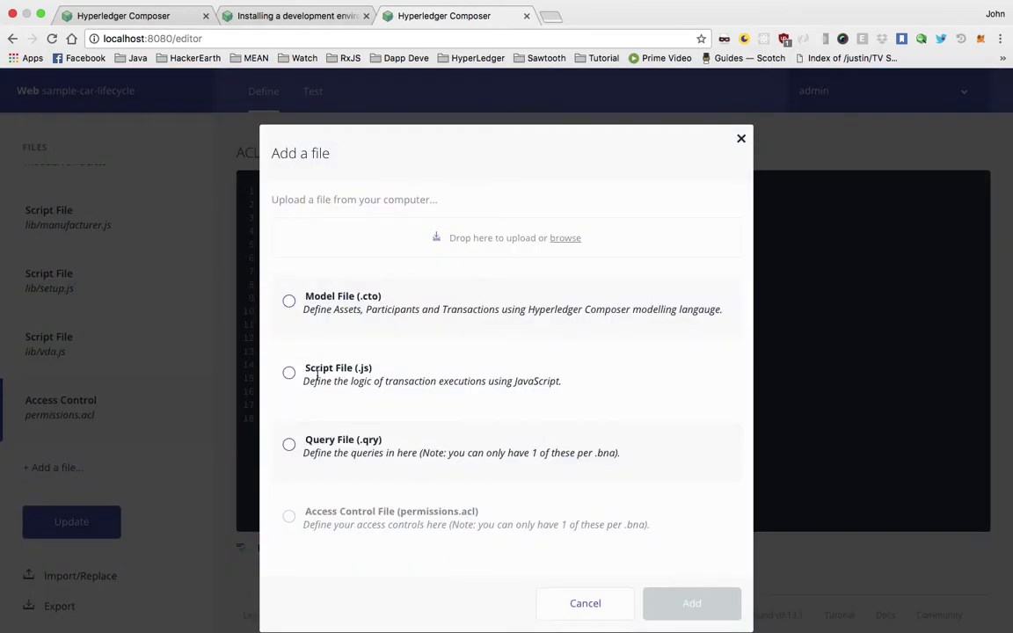
left_click(314, 300)
left_click(316, 374)
left_click(319, 446)
left_click_drag(328, 524, 486, 524)
left_click(489, 524)
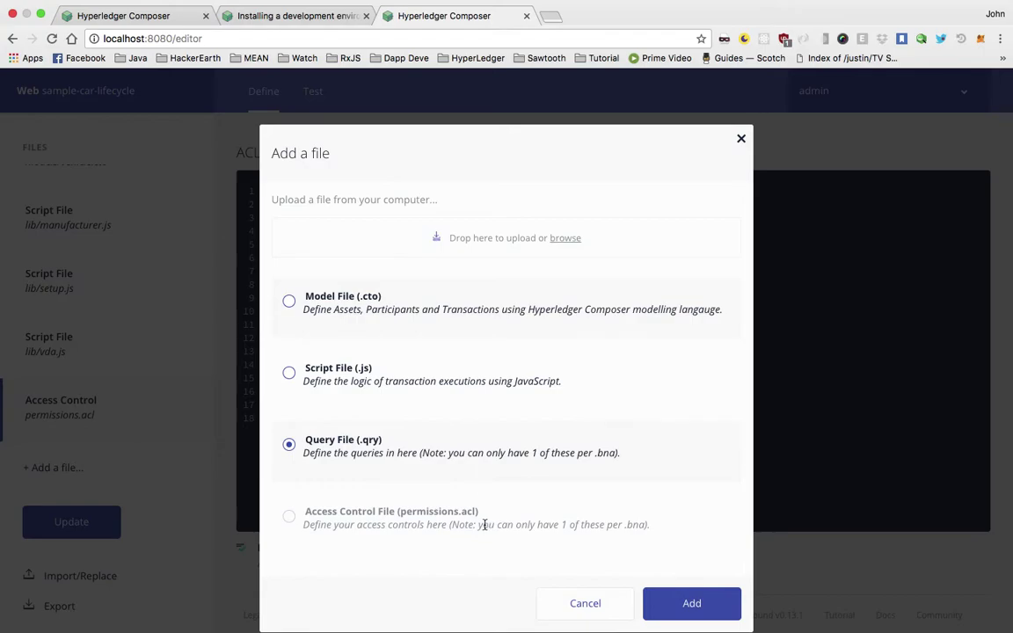
left_click_drag(623, 451, 310, 456)
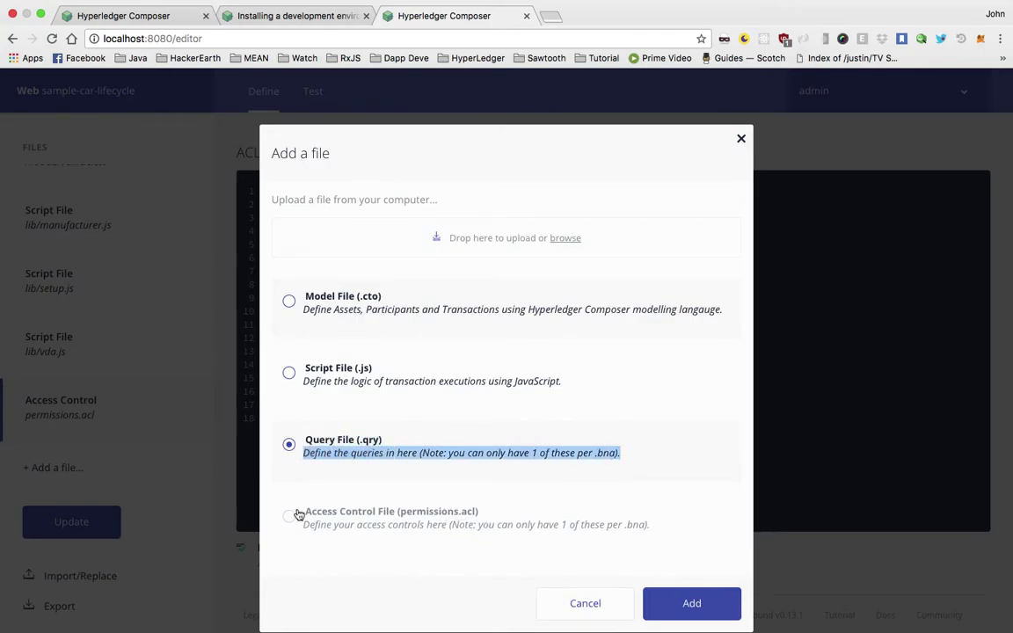
left_click_drag(297, 526, 674, 525)
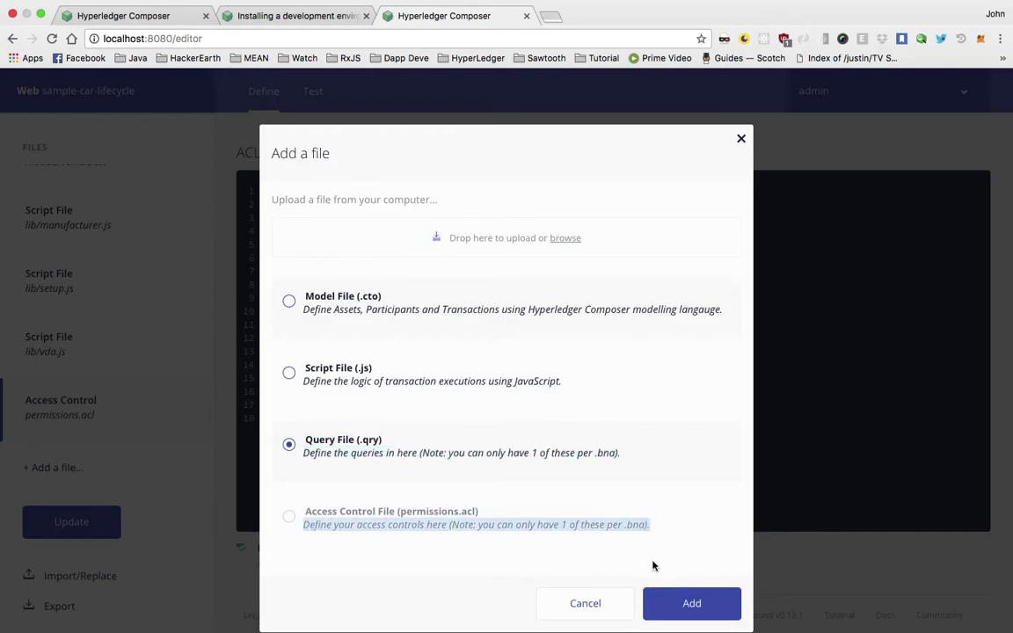
left_click(567, 602)
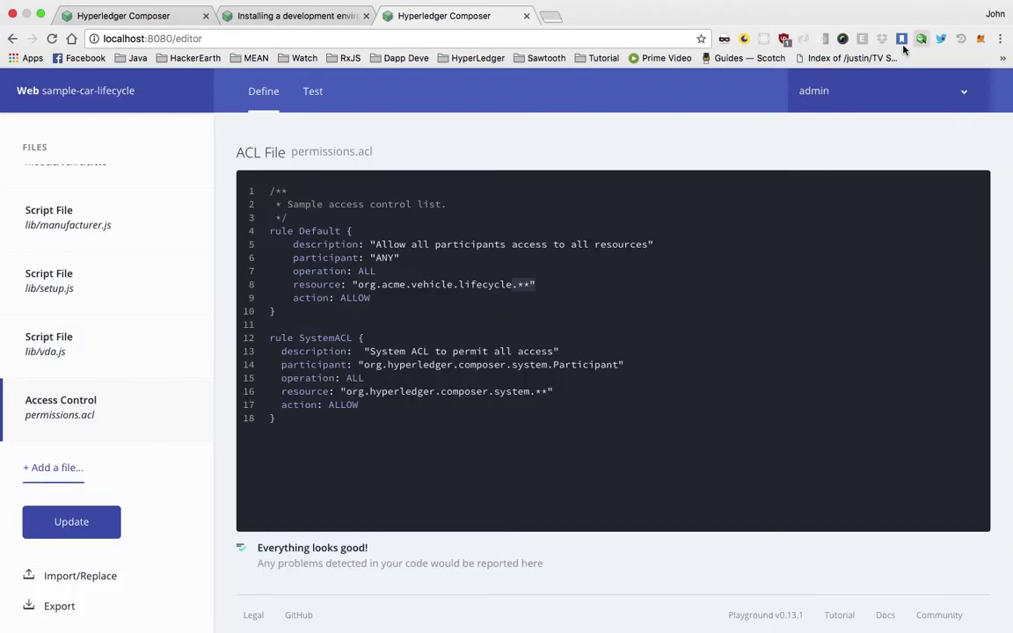
Open the ID registry of the sample-car-lifecycle network to view its identities.
left_click(823, 90)
left_click(830, 138)
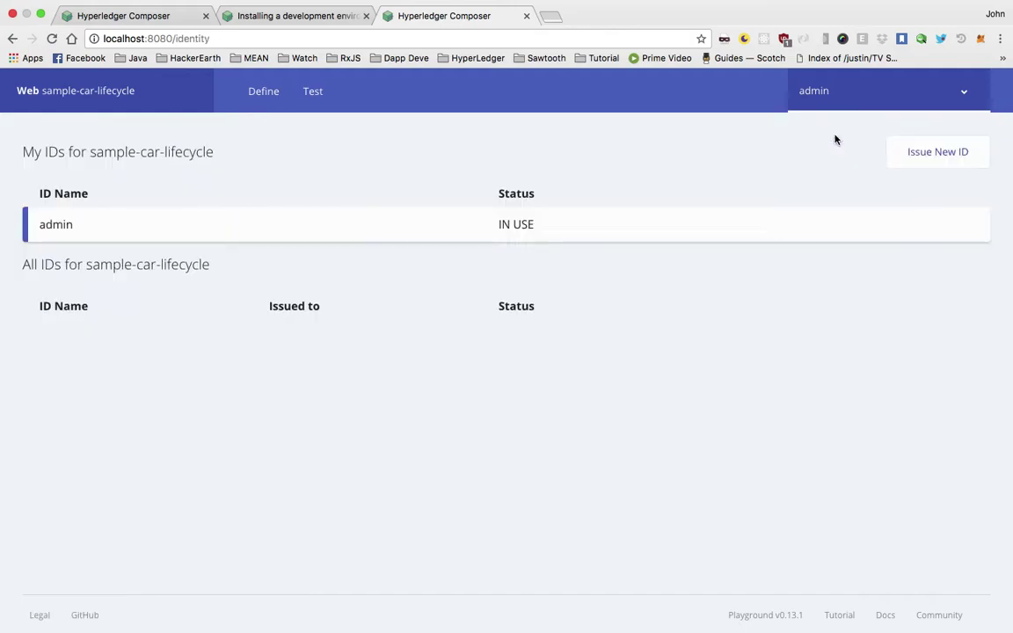
left_click(813, 91)
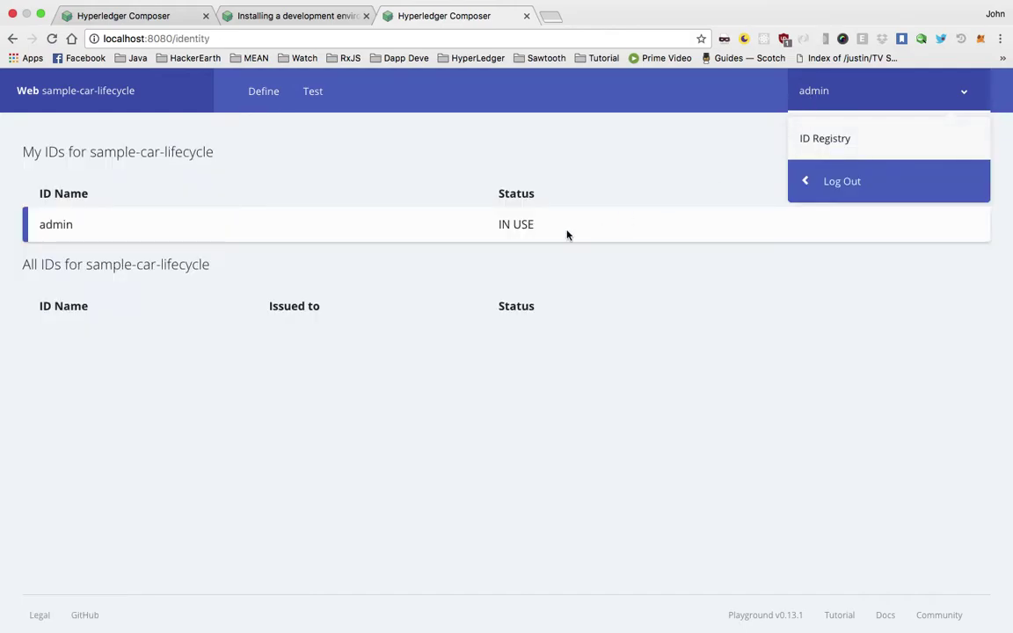
left_click(357, 251)
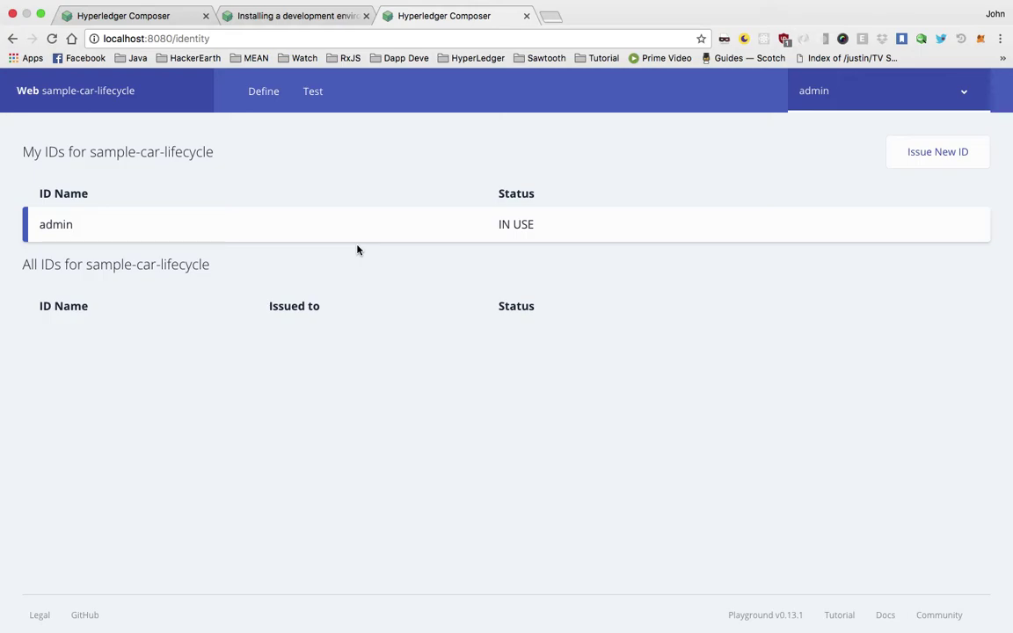
left_click(937, 152)
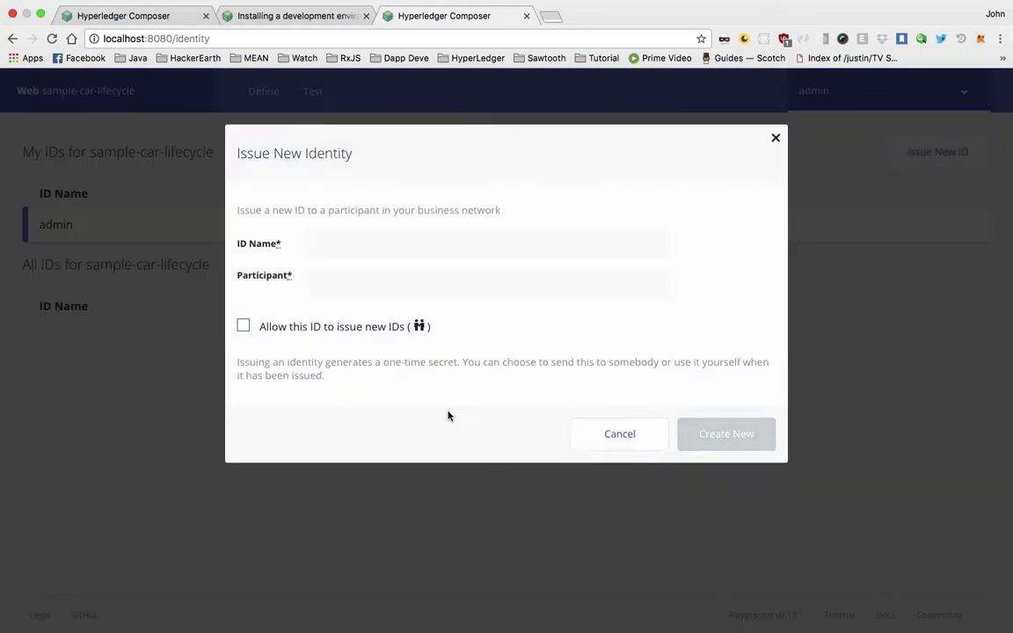
left_click(341, 237)
type("ad")
left_click(316, 281)
type("dsd")
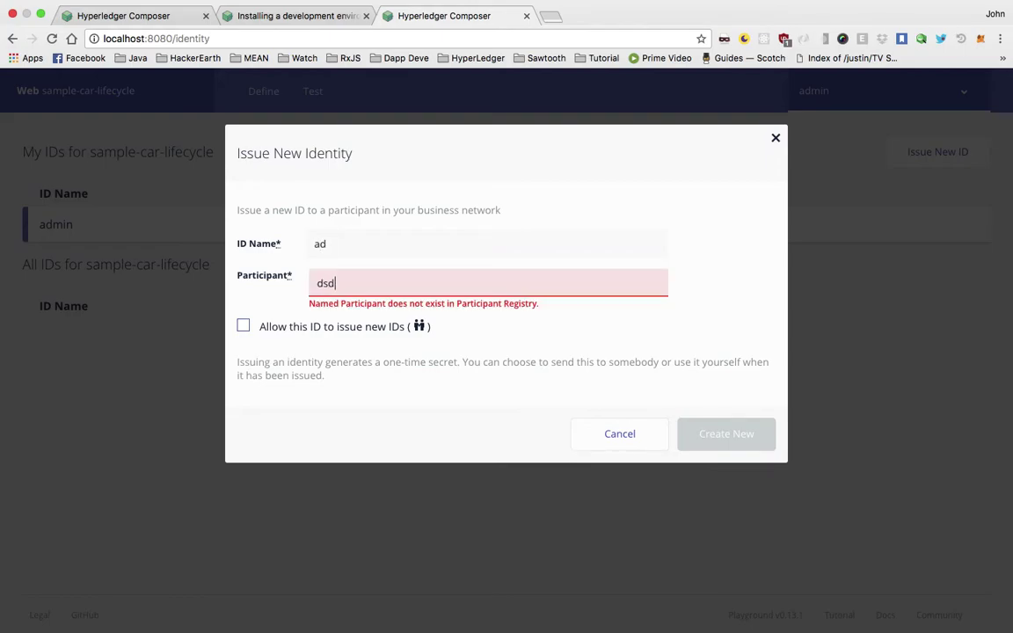
key("BackSpace")
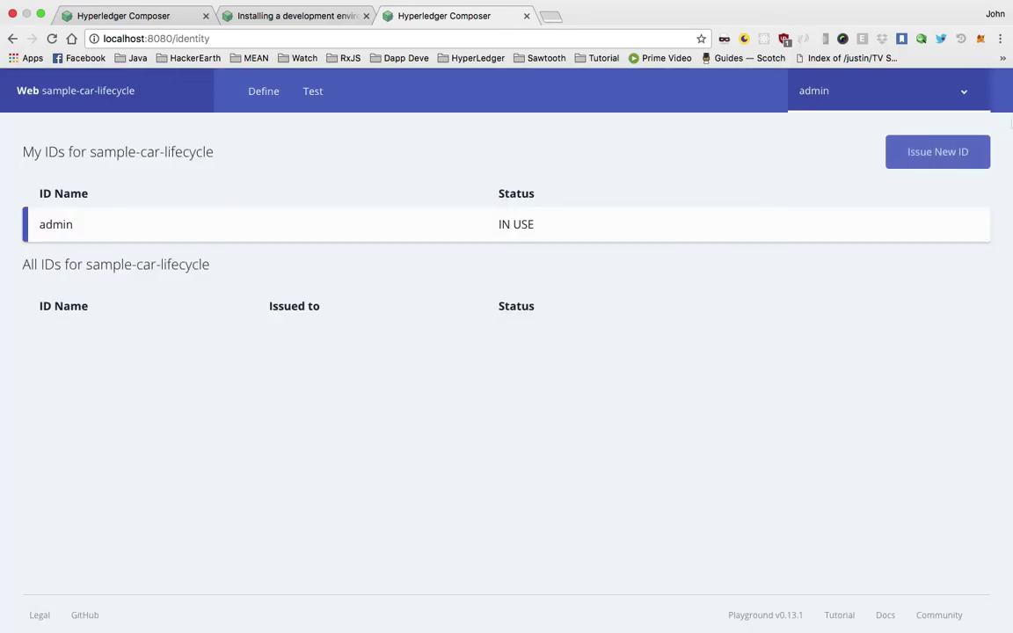
left_click(775, 138)
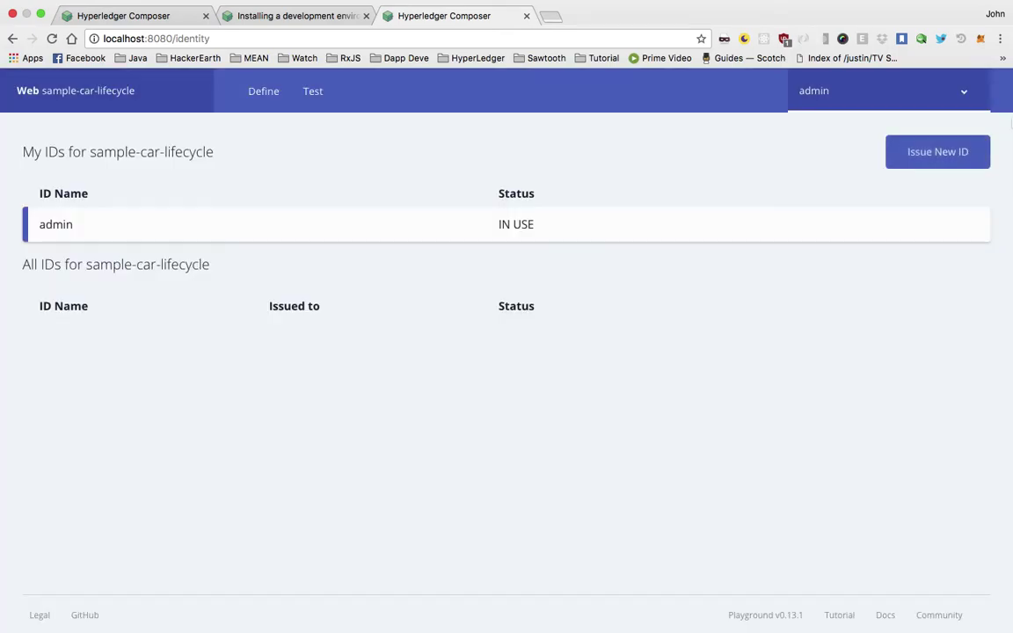
Create a new participant in the Regulator registry using randomly generated test data.
left_click(310, 91)
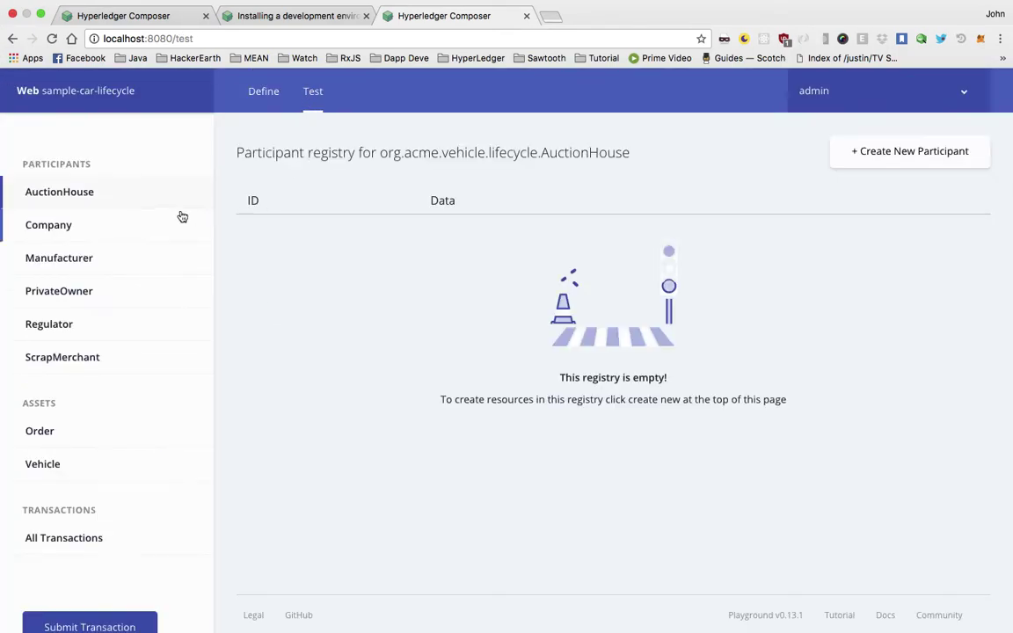
scroll(104, 246, "down", 1)
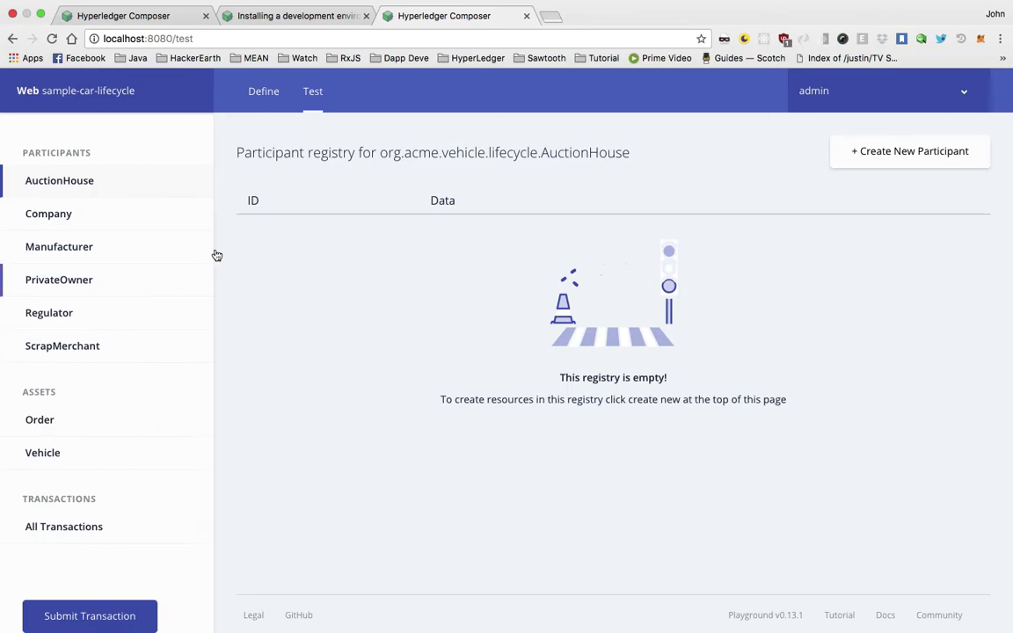
left_click(79, 312)
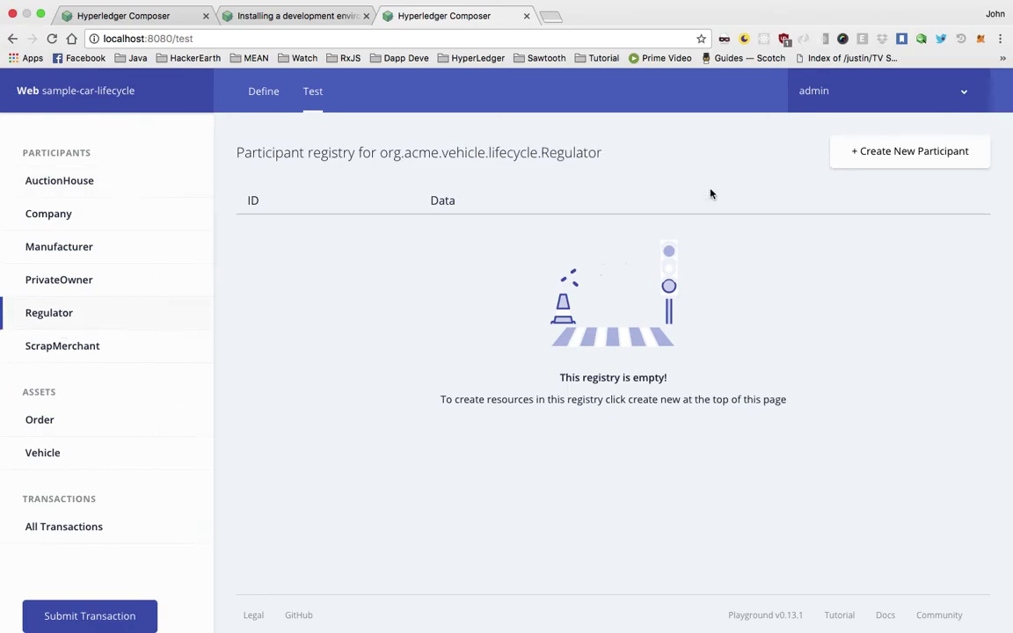
left_click(888, 161)
left_click(475, 572)
left_click(478, 290)
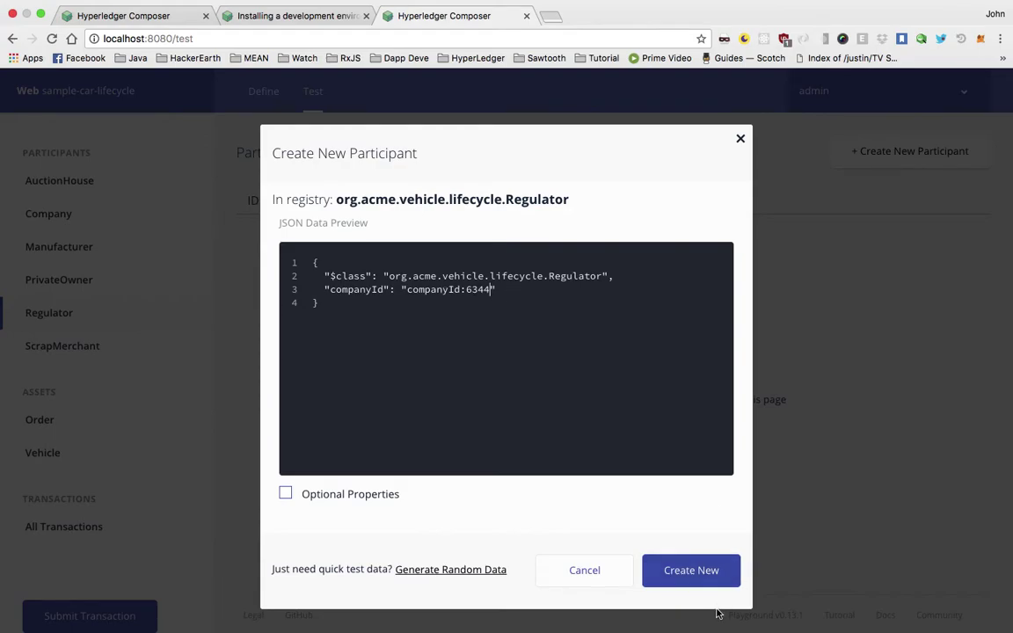
left_click(672, 572)
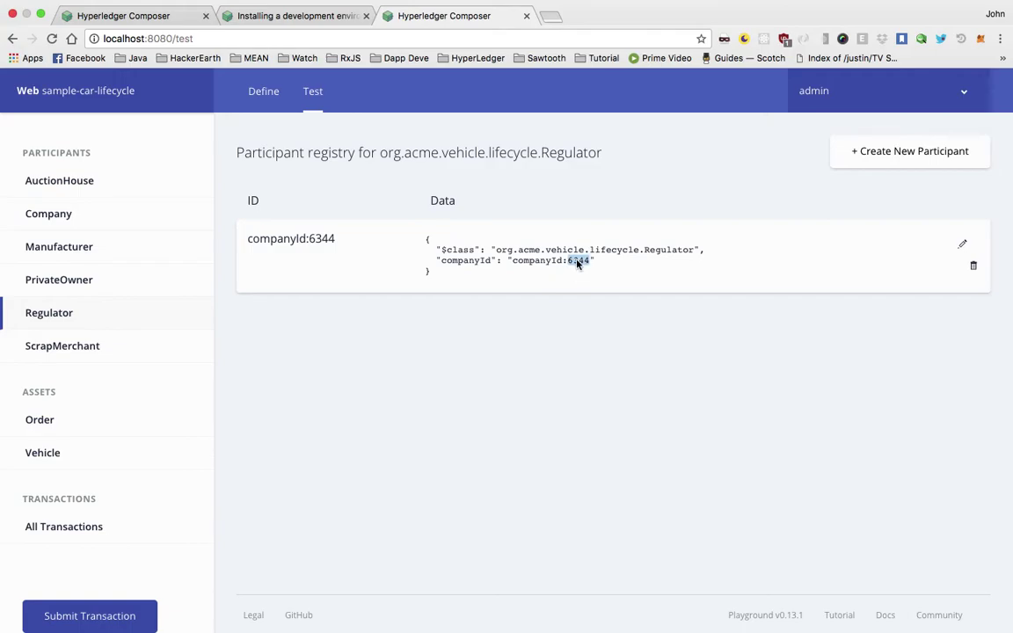
Issue a new ID named 6344_regulator to the Regulator participant companyId:6344 and add it to the wallet.
left_click(852, 97)
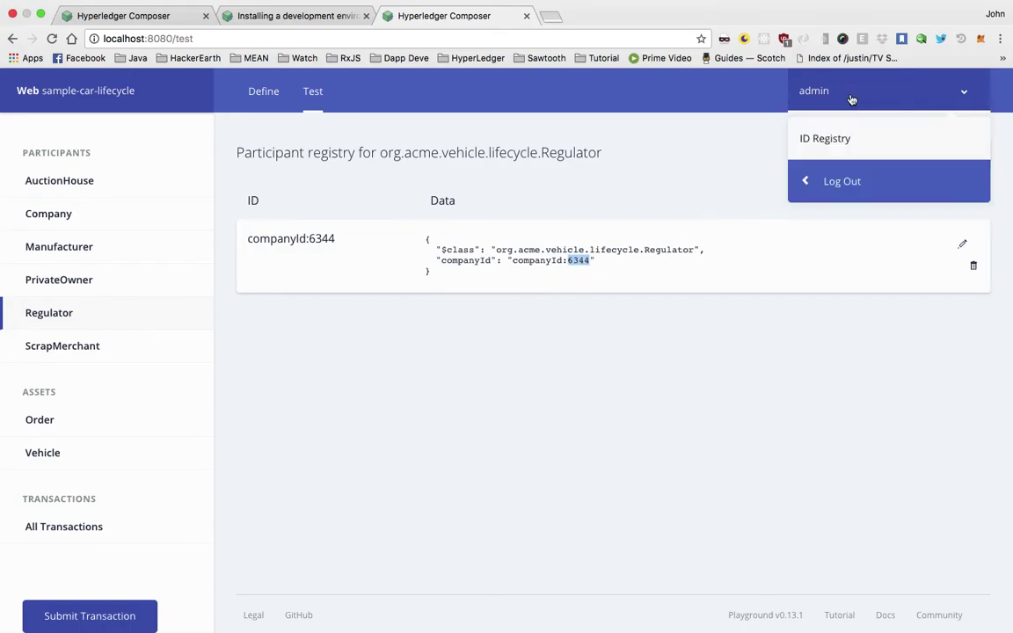
left_click(830, 138)
left_click(934, 151)
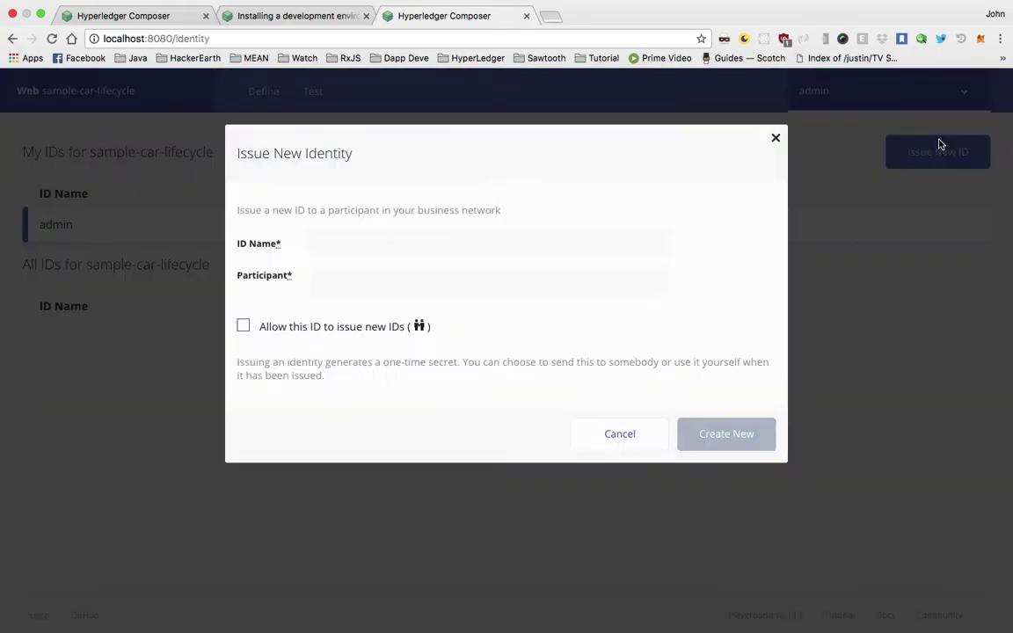
left_click(510, 242)
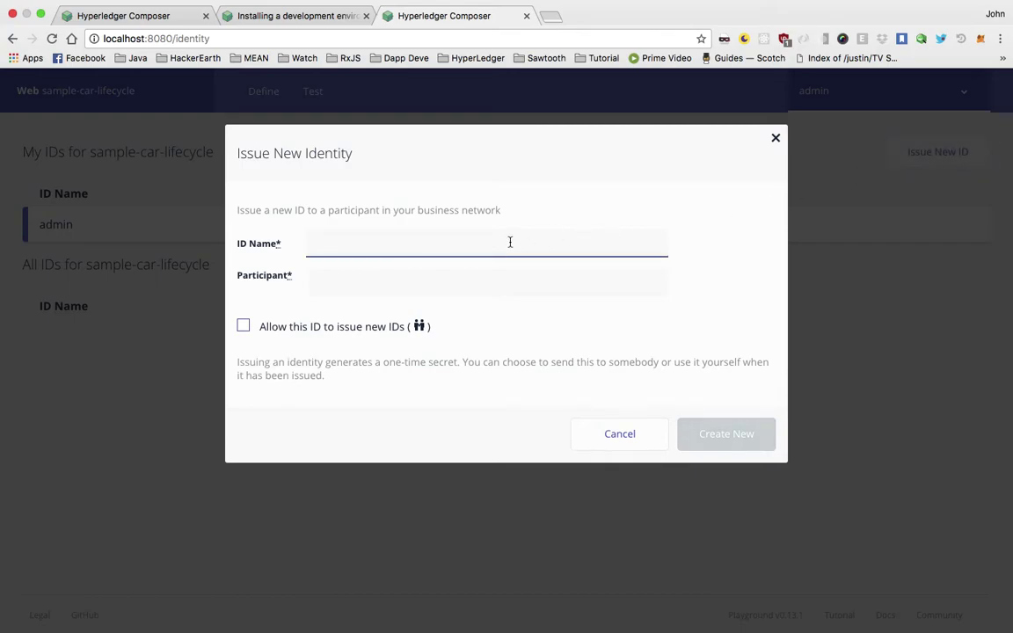
type("6344_regulator")
left_click(449, 289)
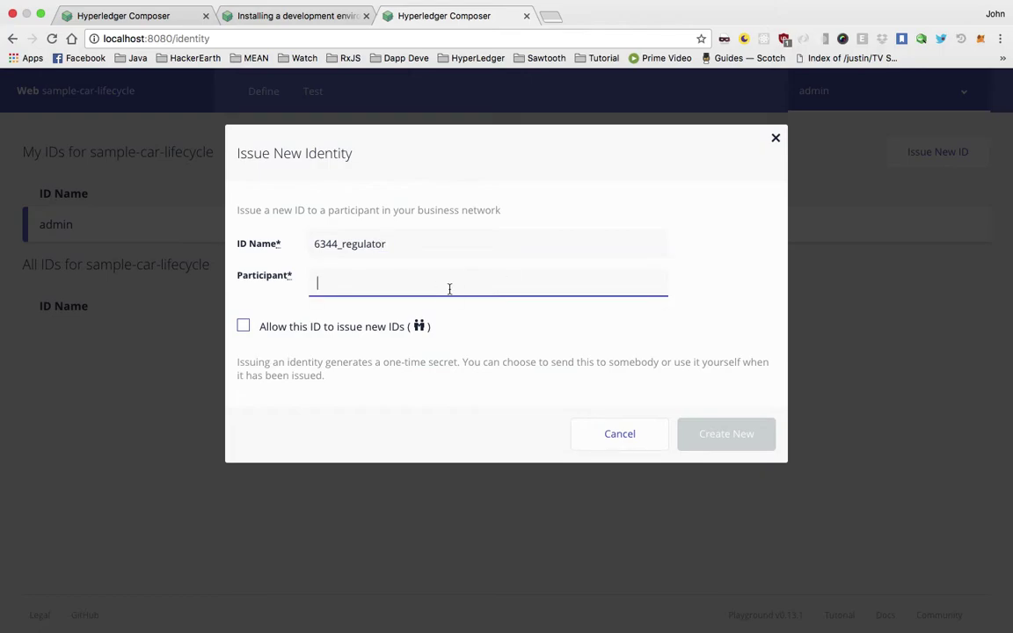
type("6")
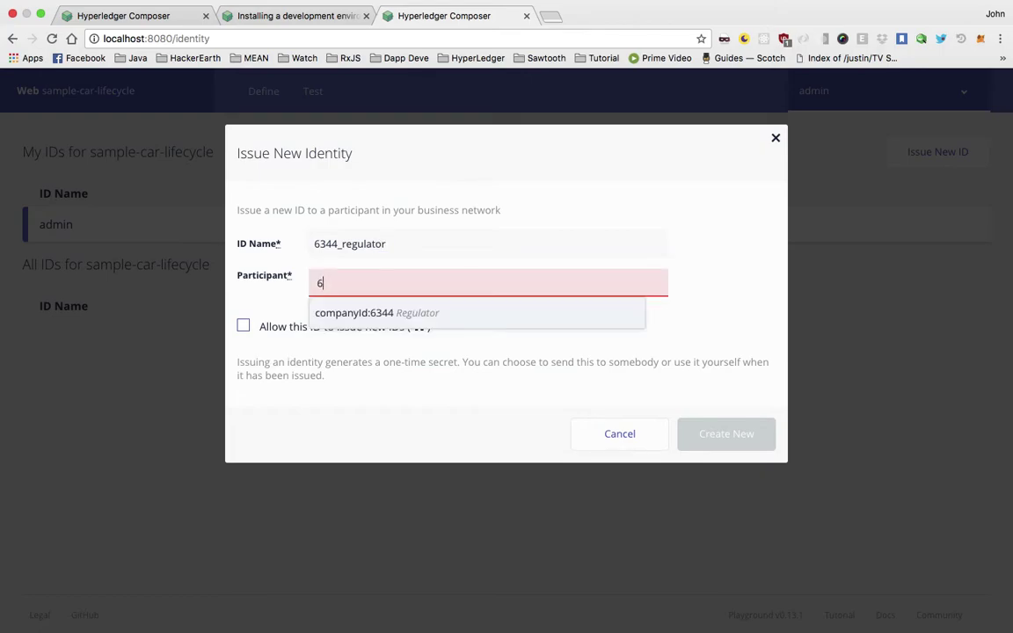
left_click(433, 318)
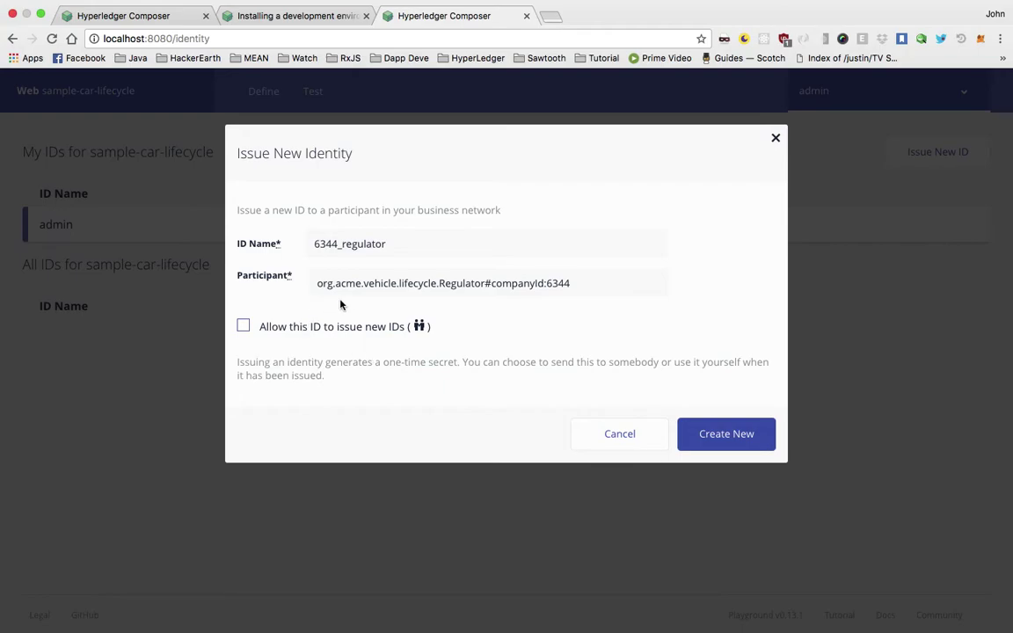
double_click(365, 282)
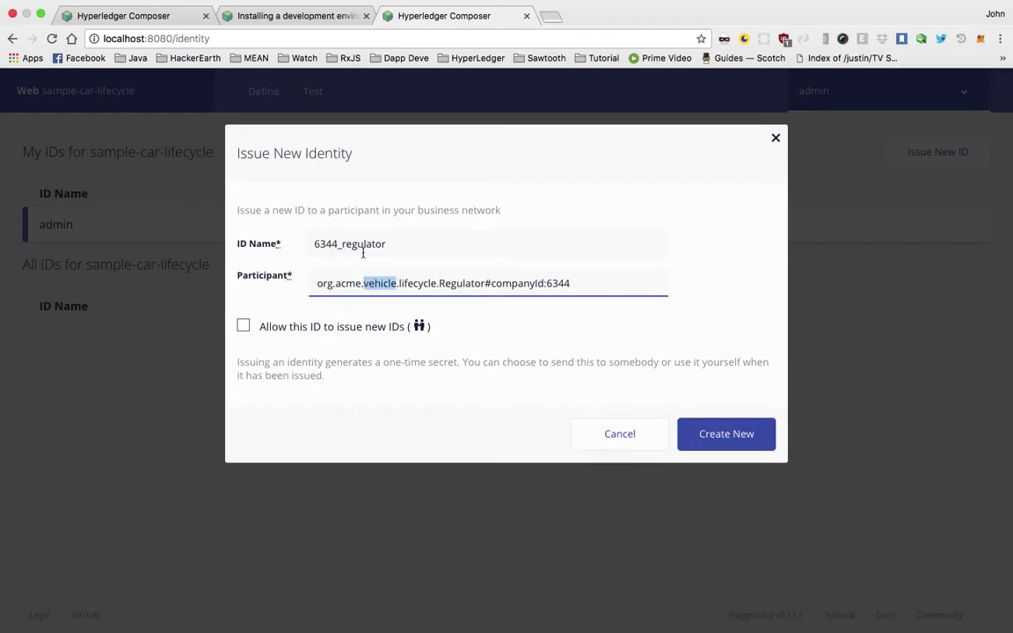
double_click(362, 253)
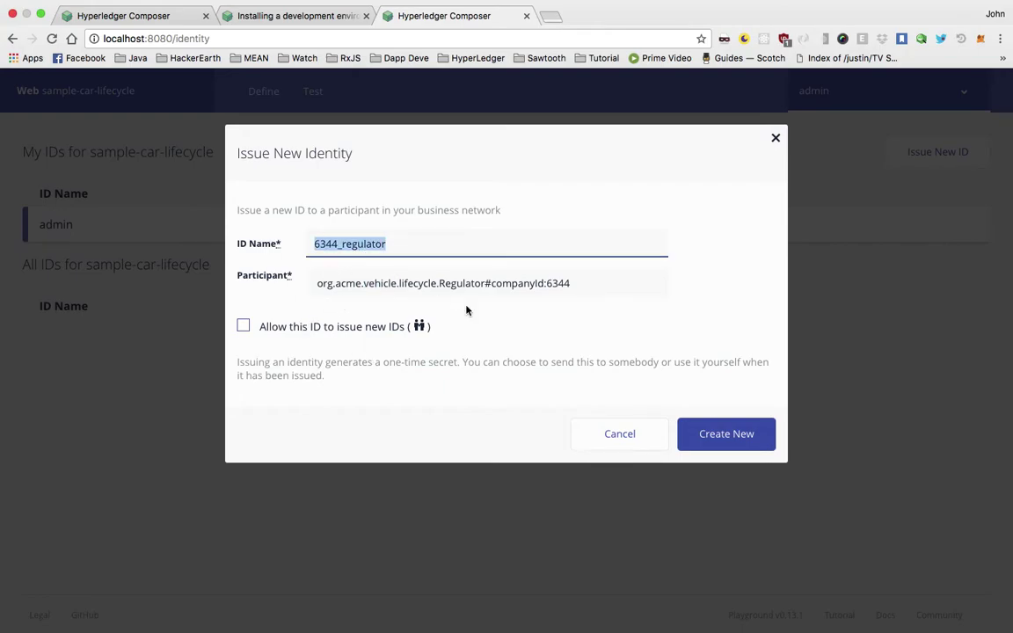
left_click(727, 444)
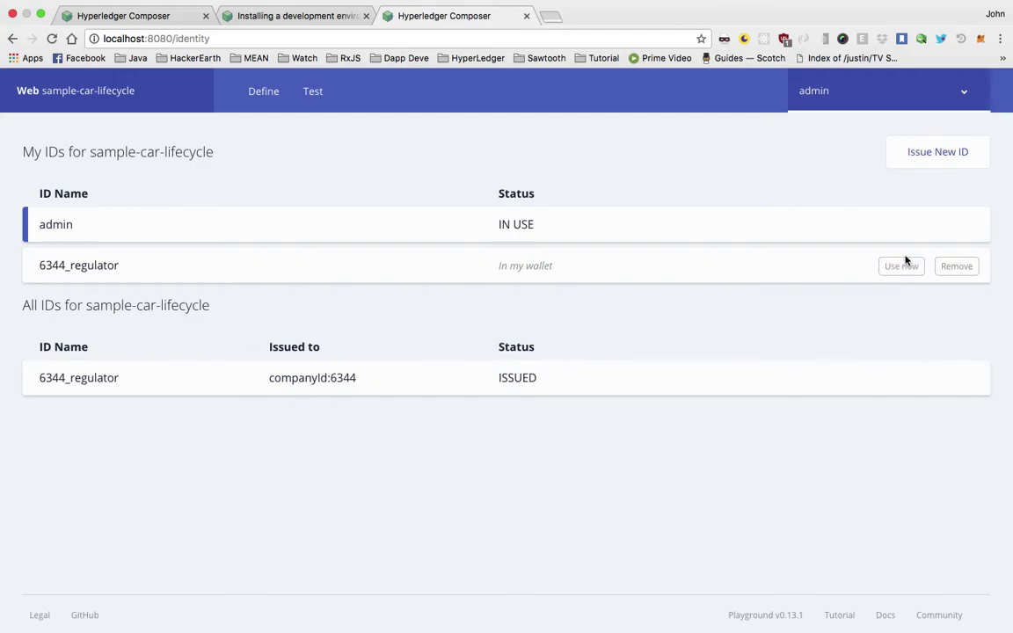
Switch to the 6344_regulator identity and open the network's test view.
left_click(901, 267)
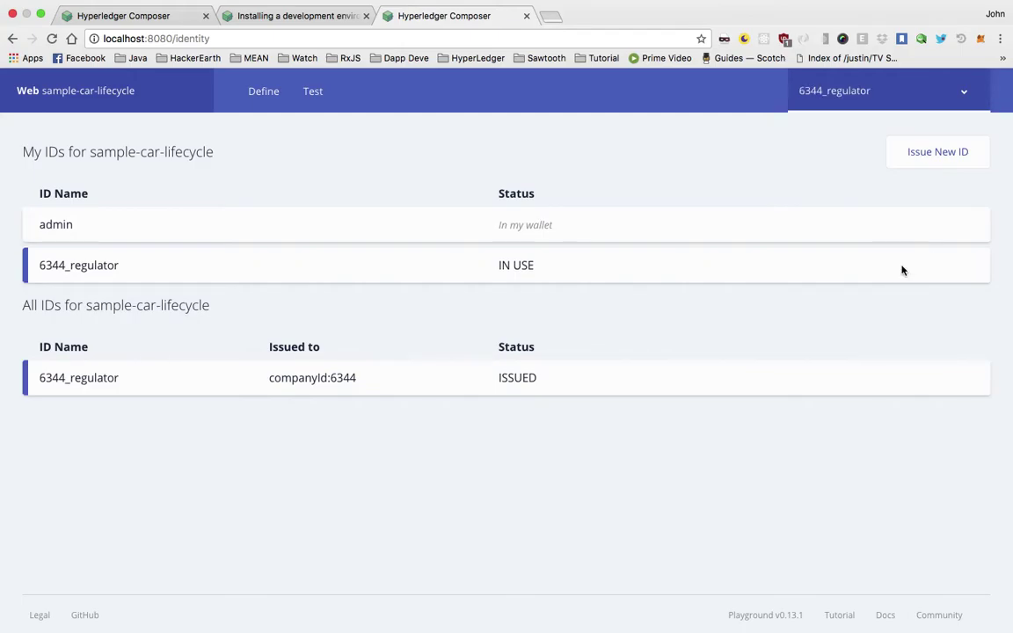
left_click(879, 83)
left_click(837, 154)
left_click(877, 104)
left_click(309, 92)
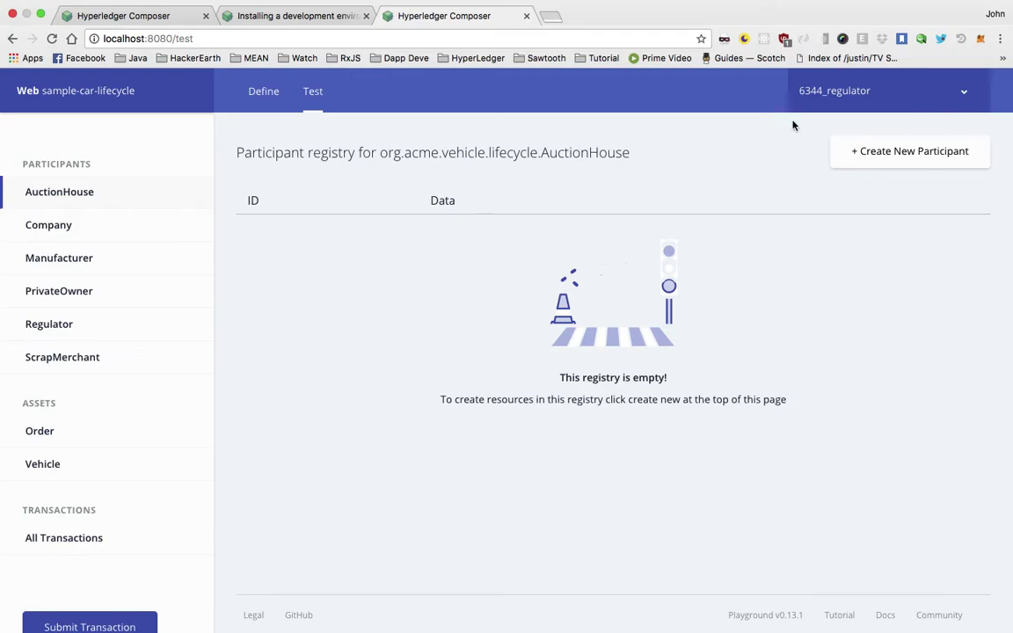
Examine the Company participant registry and the network's definition files as the 6344_regulator identity.
left_click(70, 226)
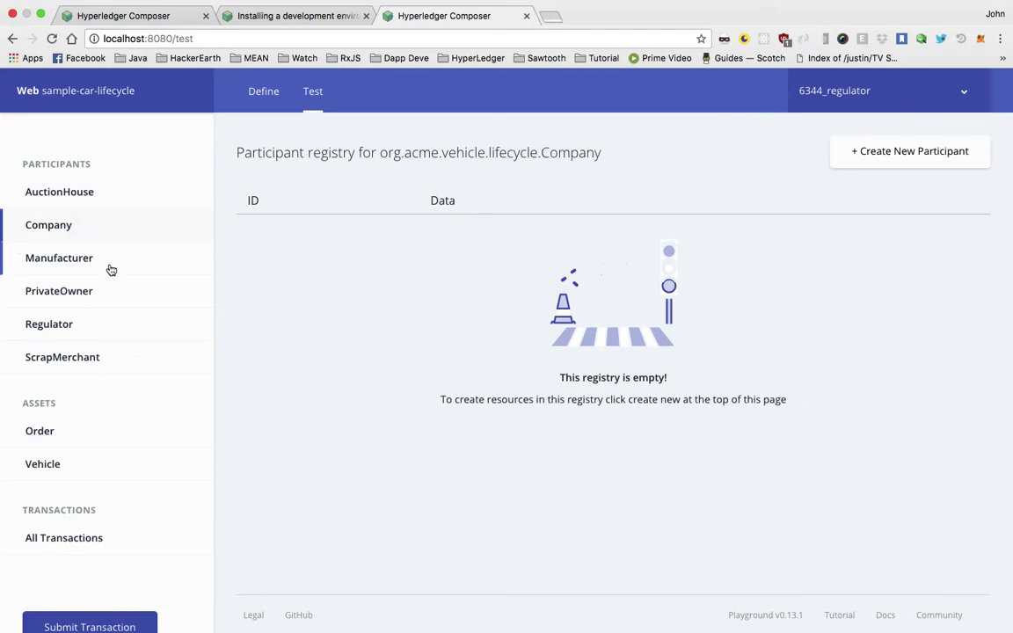
left_click(264, 92)
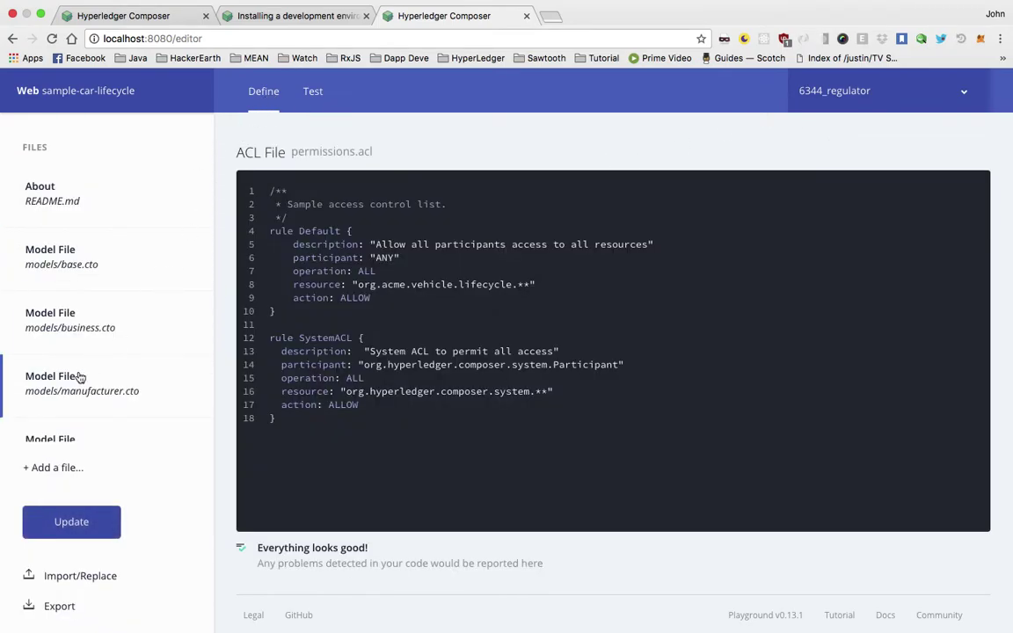
scroll(77, 369, "down", 1)
scroll(79, 377, "down", 1)
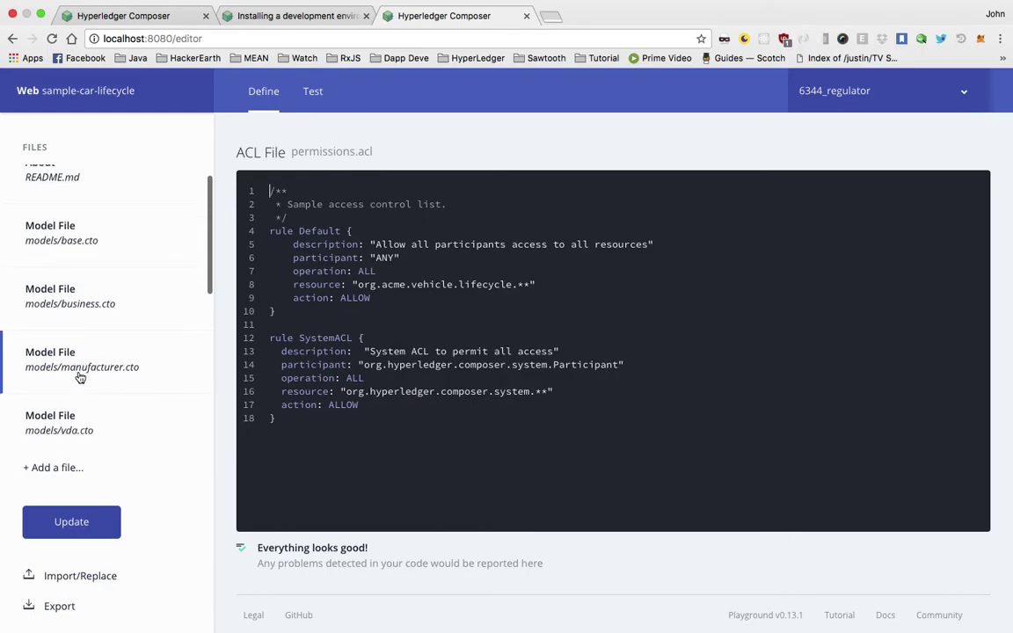
left_click(312, 91)
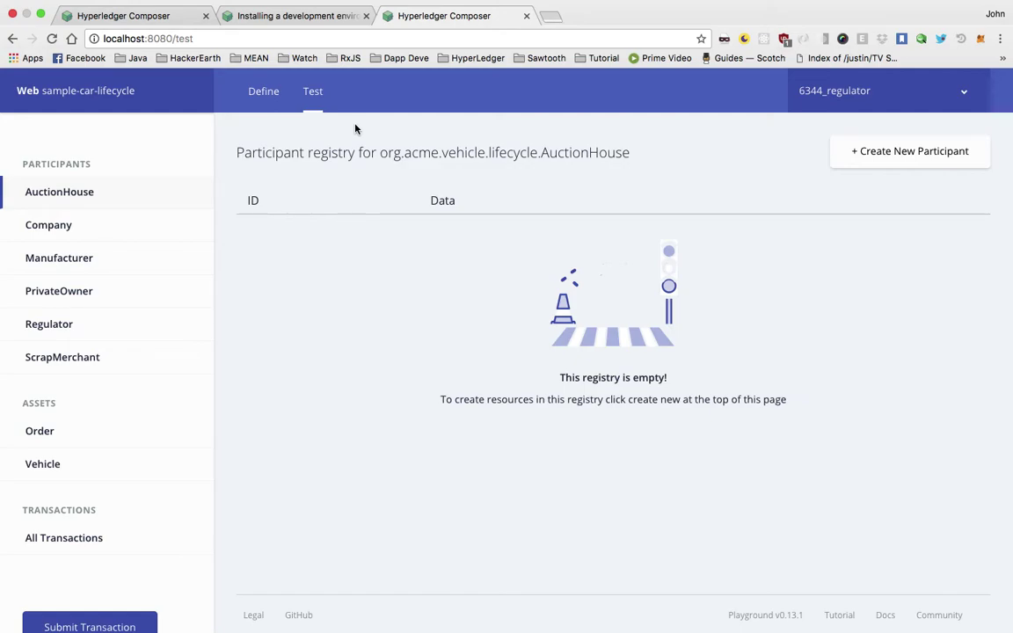
left_click(131, 226)
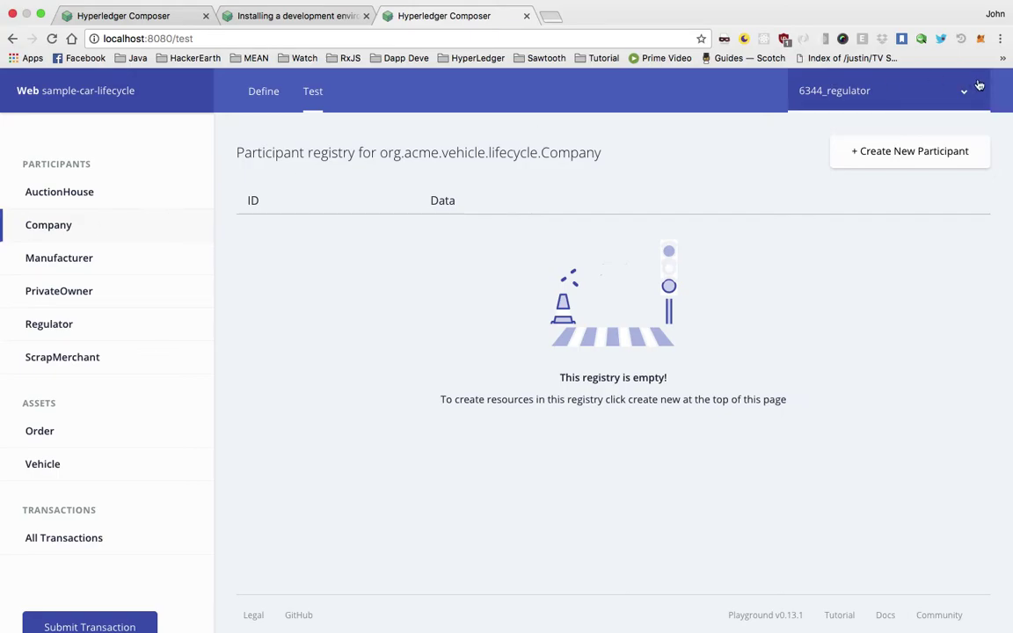
left_click(896, 95)
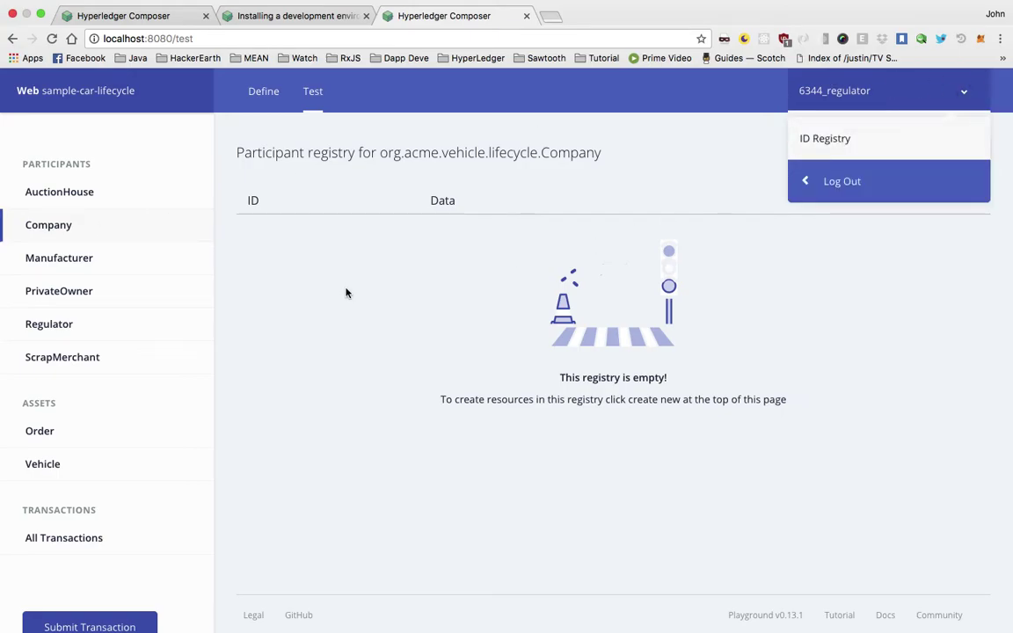
Start a new access rule named RestrictRegulator at the end of permissions.acl.
left_click(263, 92)
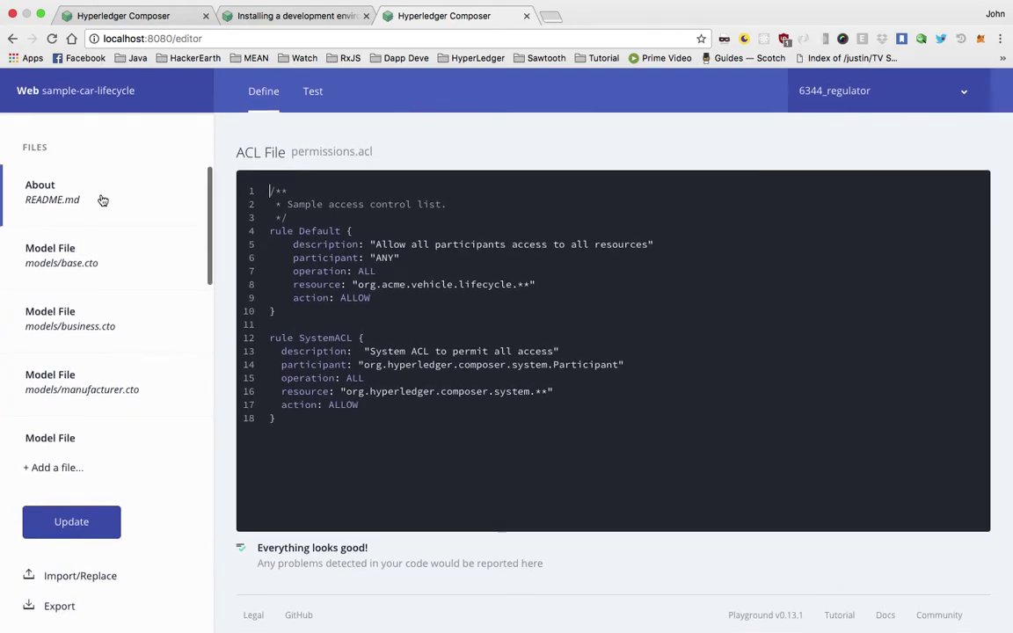
scroll(100, 199, "down", 5)
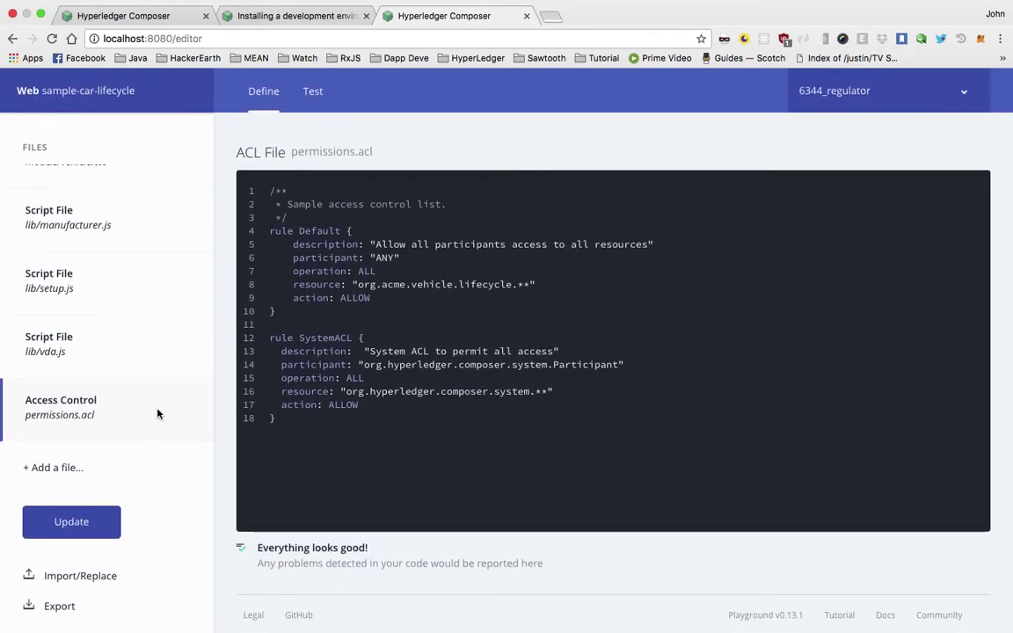
left_click(367, 447)
key("Return")
key("Return")
type("rule ")
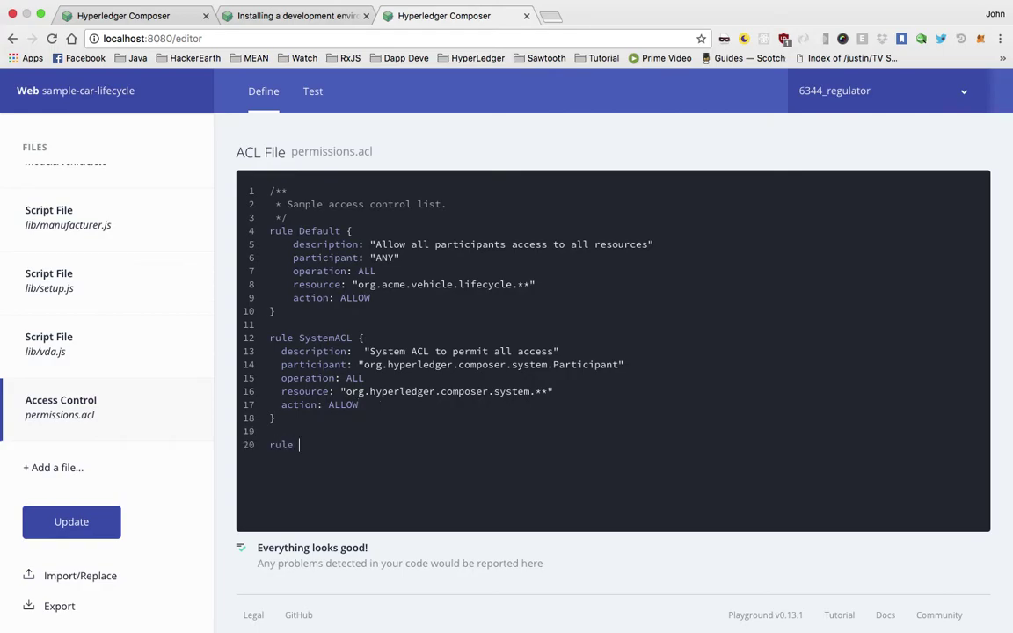
type("RestrictRe")
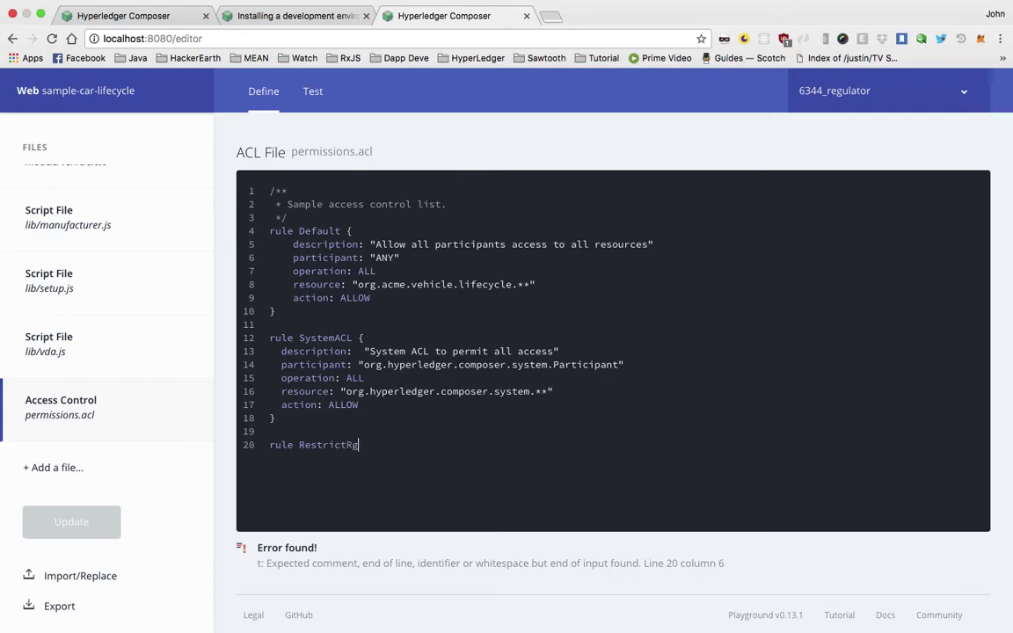
type("gulator{")
key("Return")
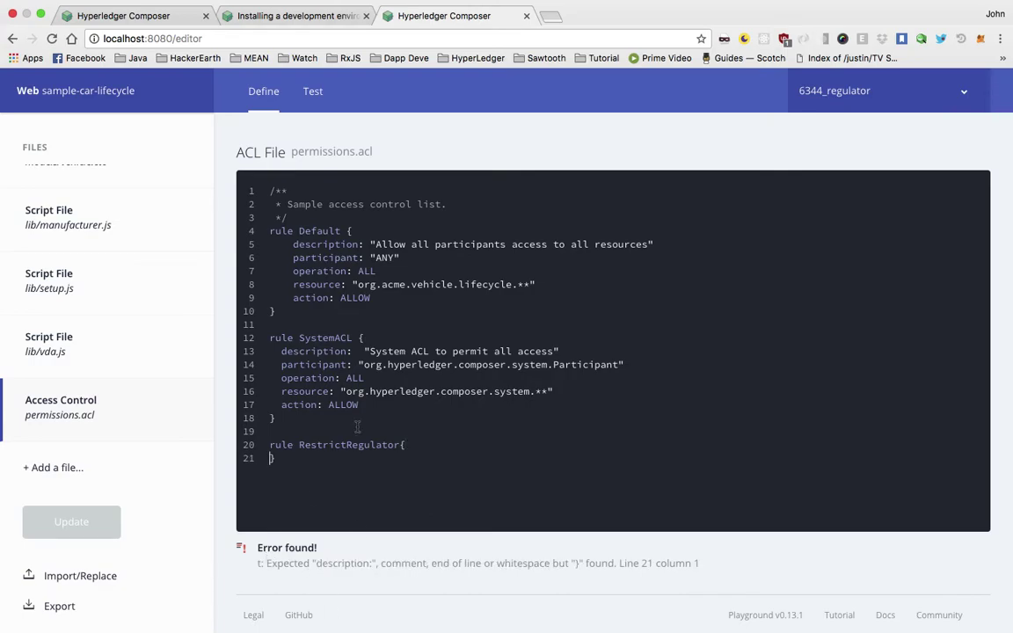
Add a description field with an empty string to the RestrictRegulator rule.
double_click(419, 563)
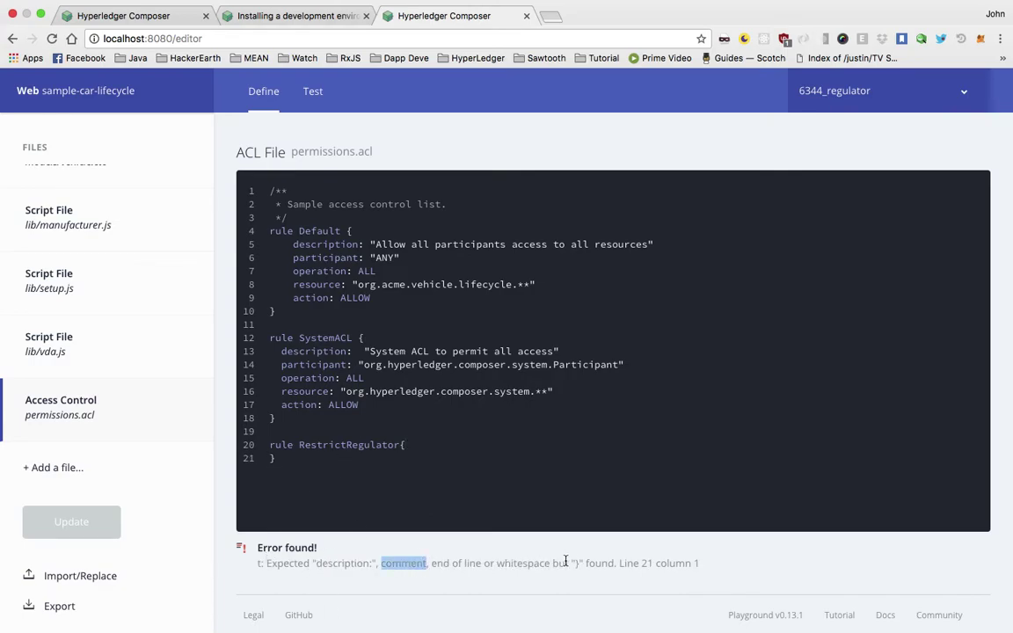
left_click(429, 444)
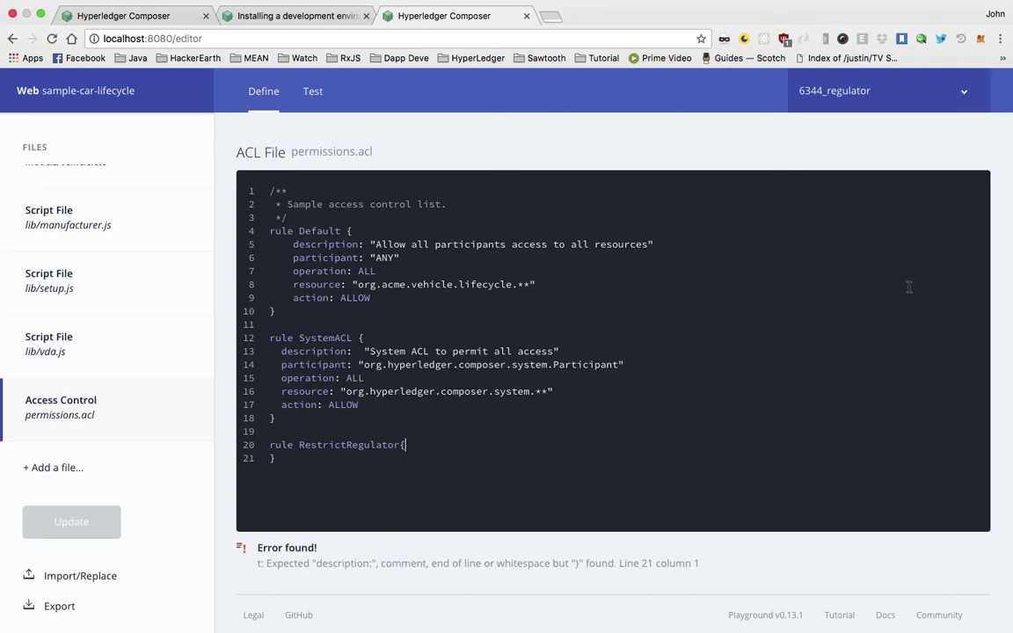
key("Return")
key("Return")
key("BackSpace")
key("BackSpace")
type("descriptio")
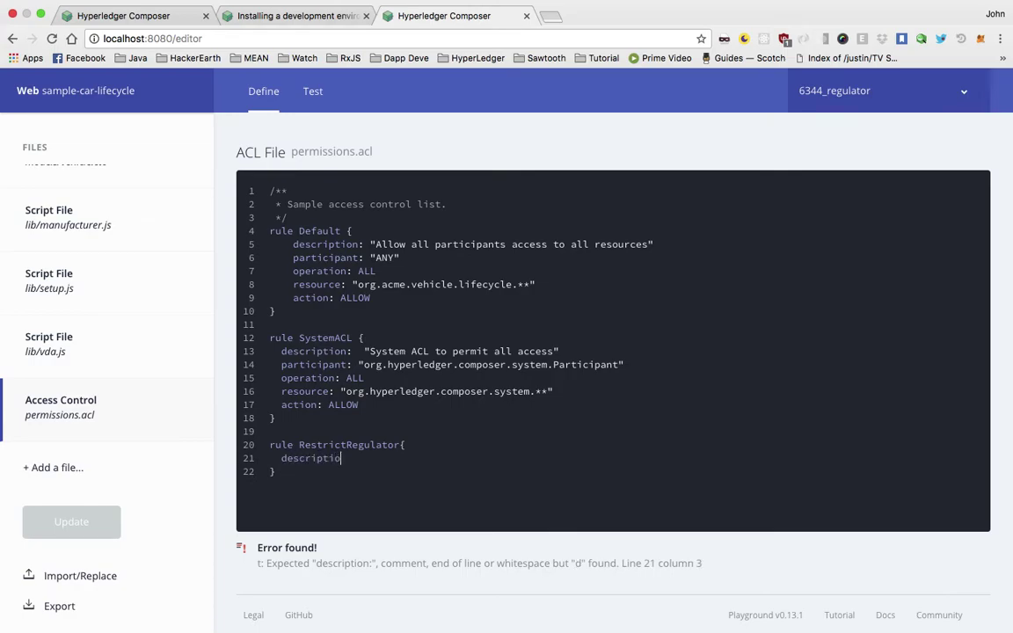
type("n: \"\"")
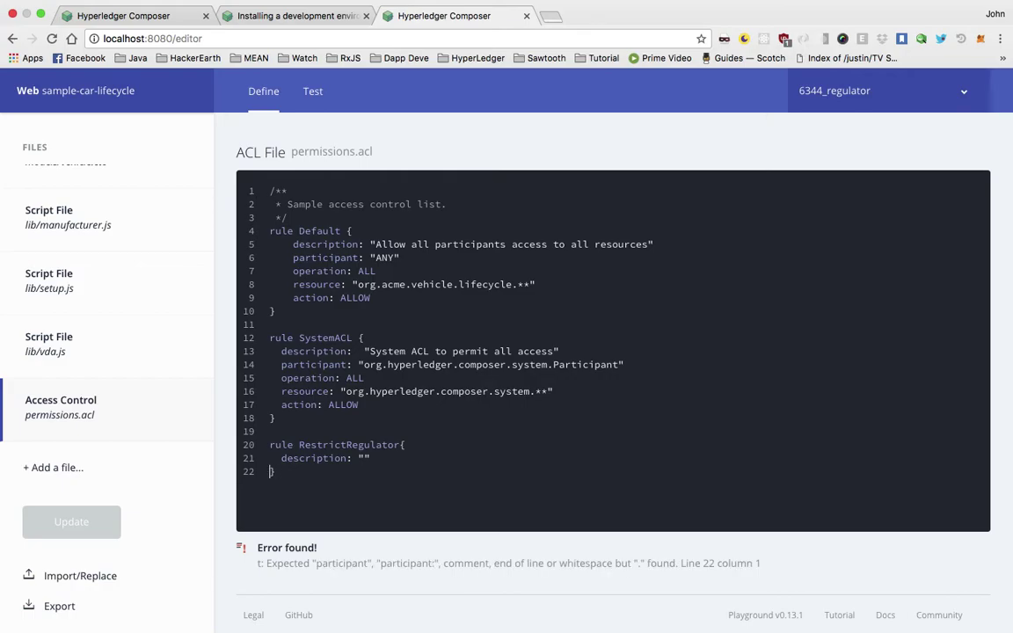
Remove the unfinished RestrictRegulator rule from permissions.acl.
type(".")
key("Return")
left_click_drag(282, 491, 264, 445)
key("BackSpace")
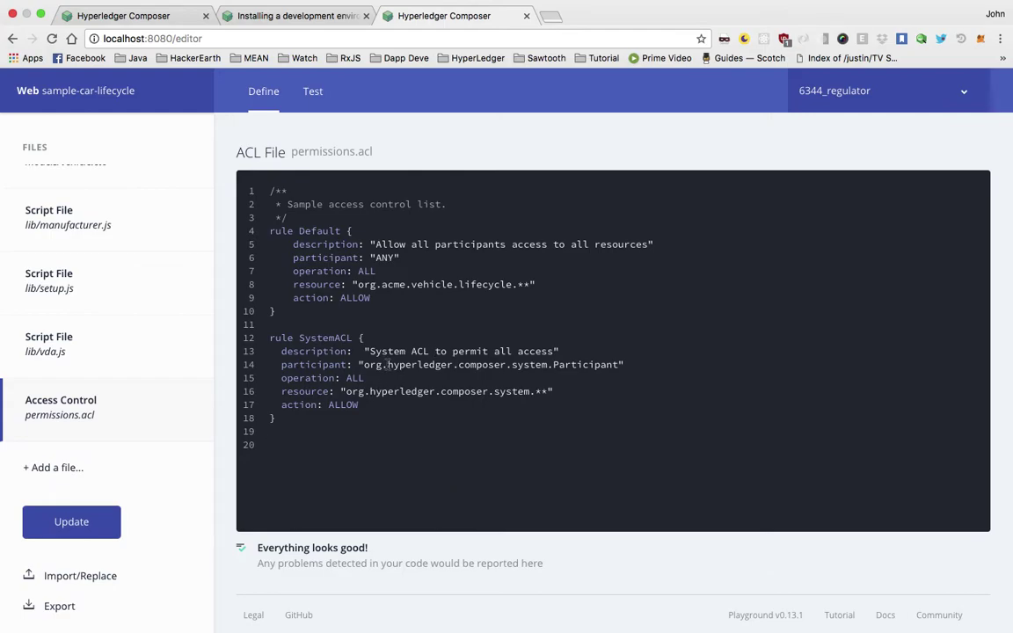
Examine the operation, action and resource settings of the access rules, and open the script file lib/setup.js.
left_click(349, 377)
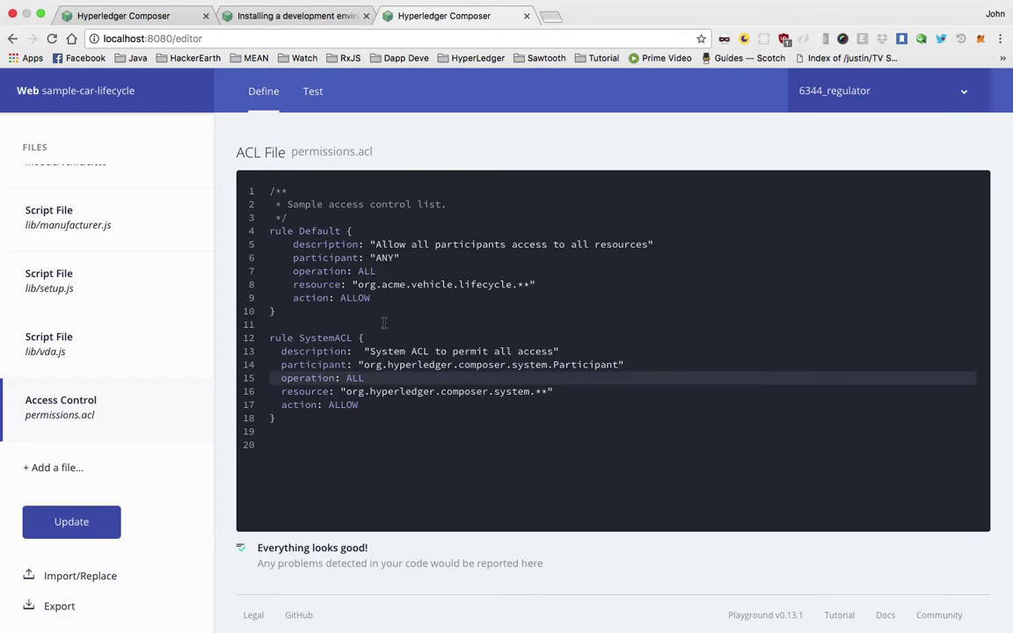
double_click(354, 298)
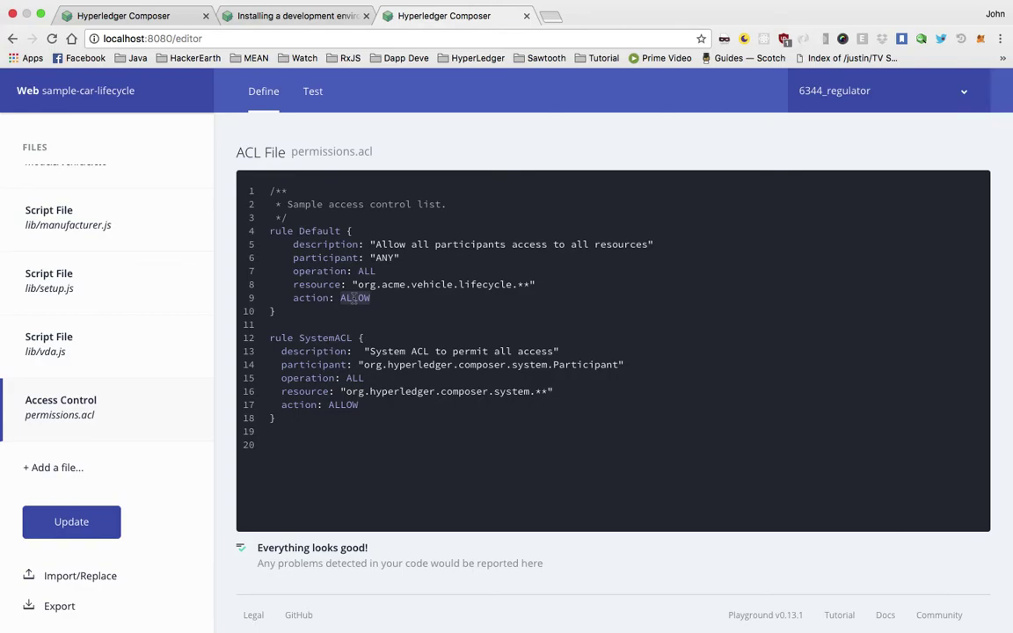
left_click(317, 297)
double_click(370, 284)
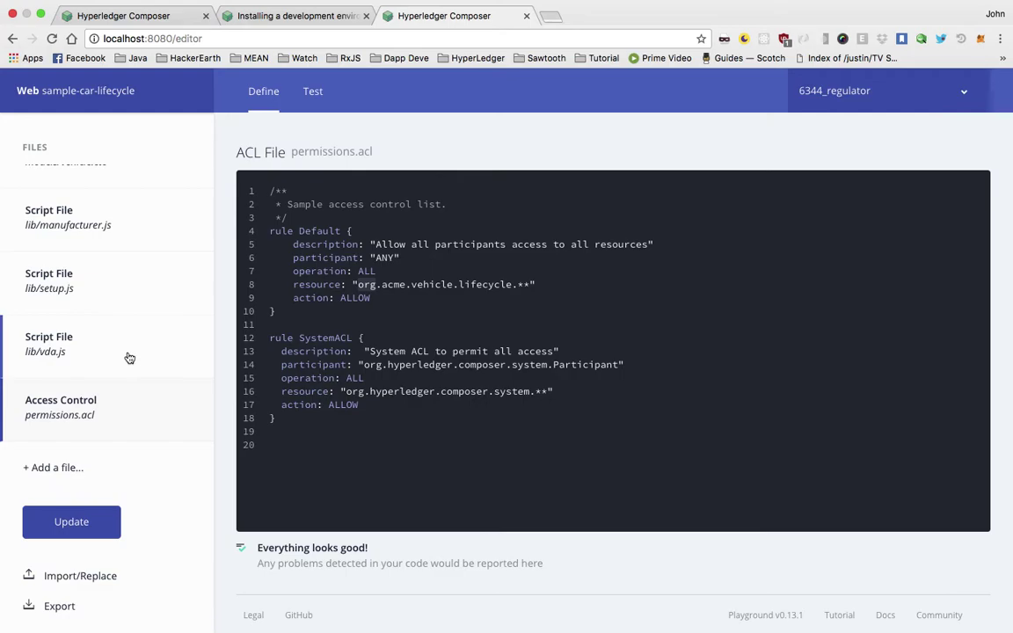
left_click(124, 267)
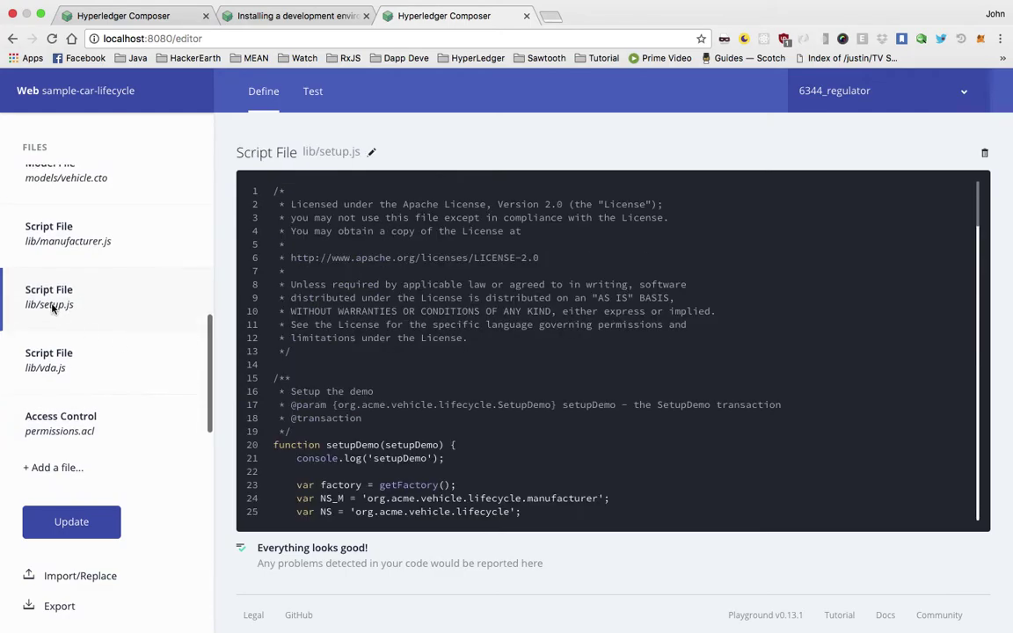
Switch to the admin identity in the ID registry, leaving the new identity form without issuing anything.
left_click(905, 84)
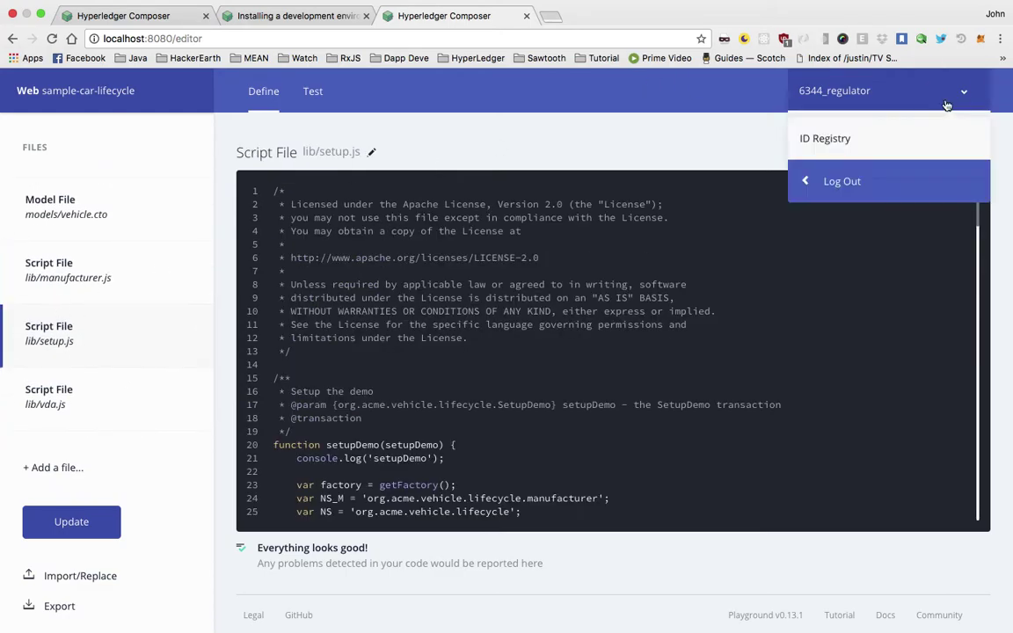
left_click(773, 136)
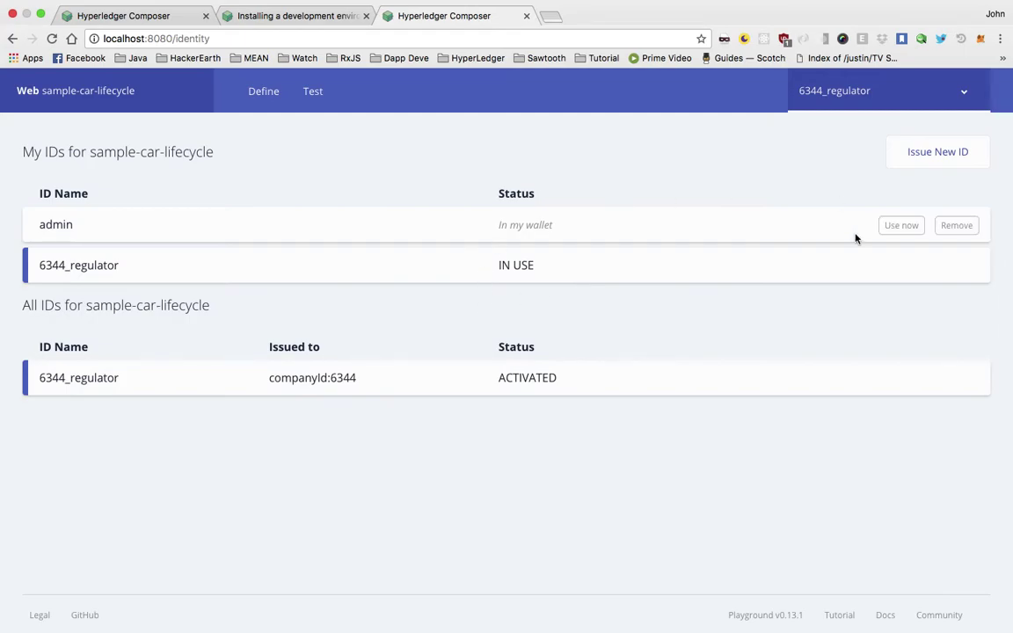
left_click(901, 225)
left_click(920, 151)
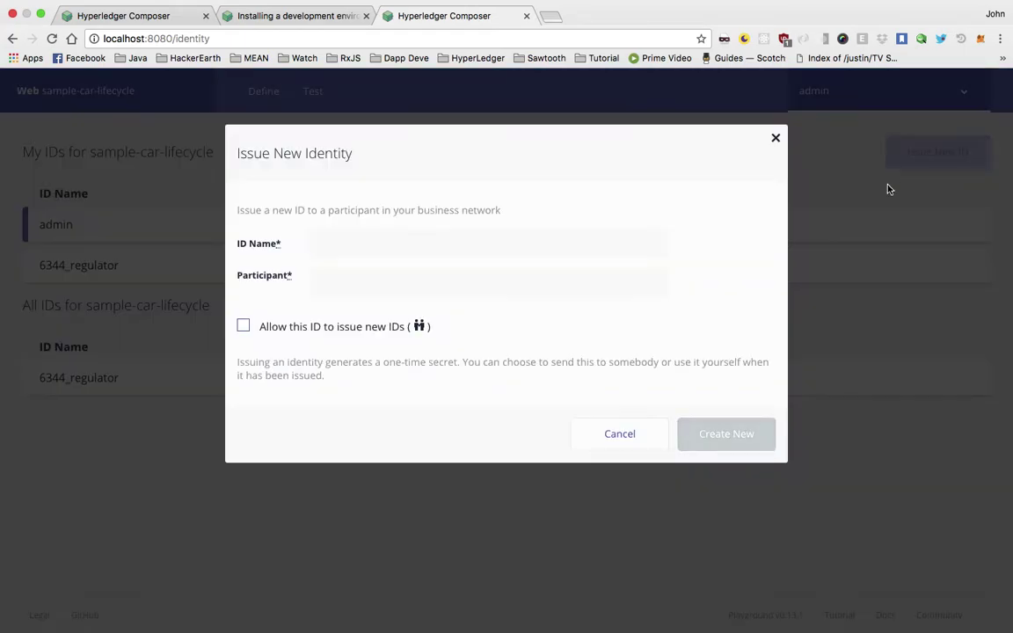
left_click(877, 171)
left_click(778, 88)
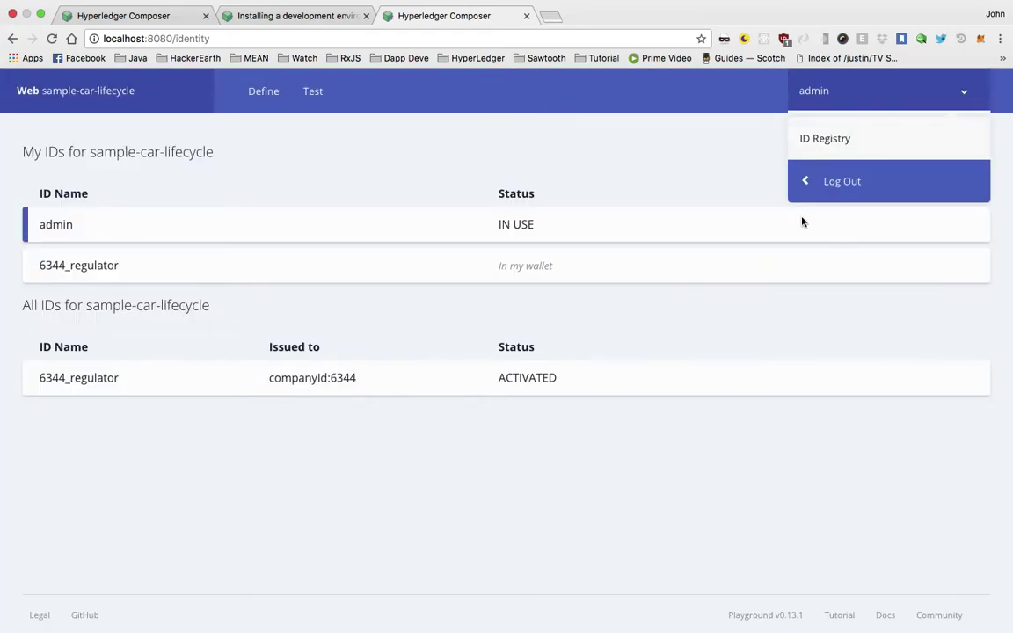
Look through the list of model and script files in the network definition as admin.
left_click(265, 98)
scroll(85, 396, "down", 3)
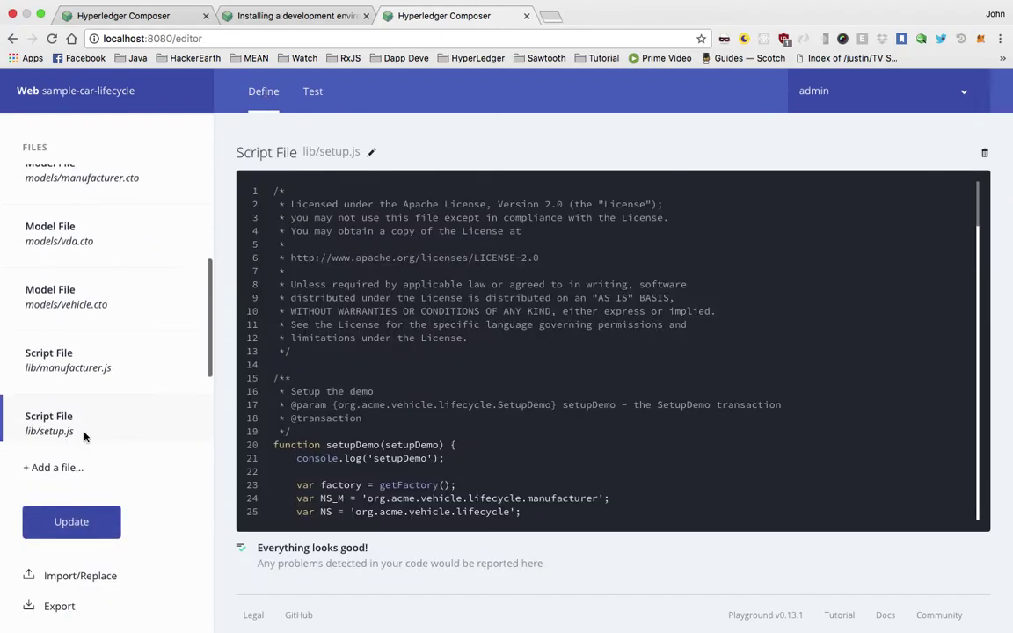
scroll(84, 436, "down", 3)
scroll(152, 323, "up", 10)
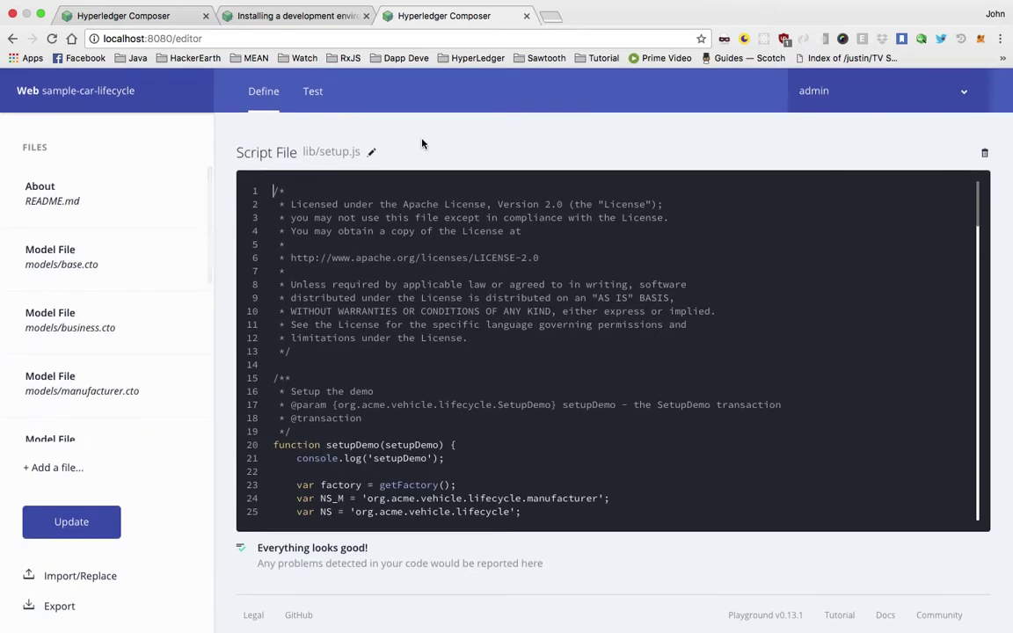
Begin submitting a transaction from the test view with PlaceOrder as the transaction type.
left_click(312, 91)
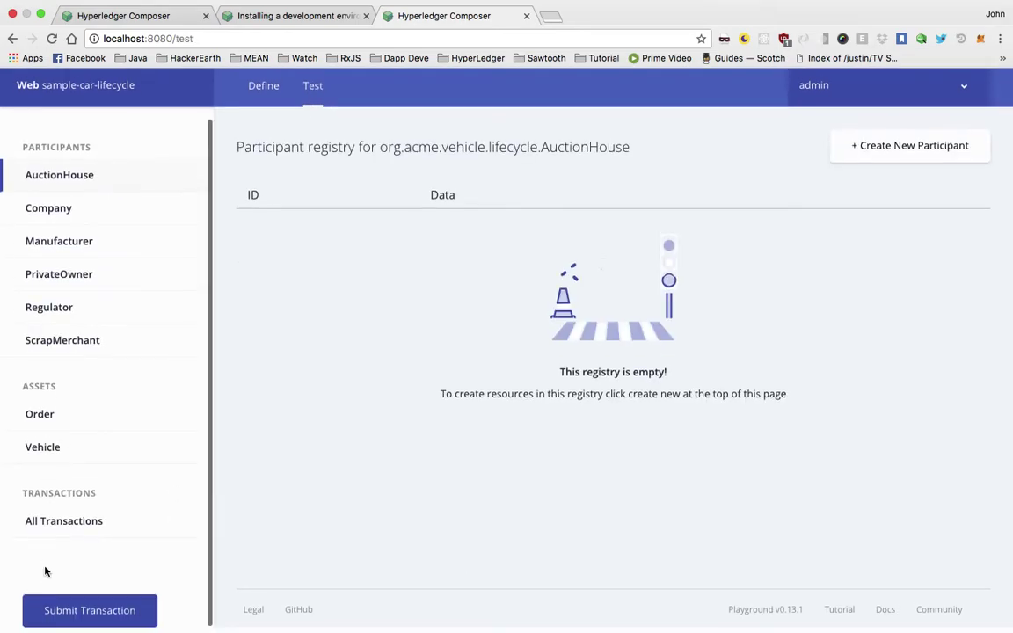
left_click(45, 614)
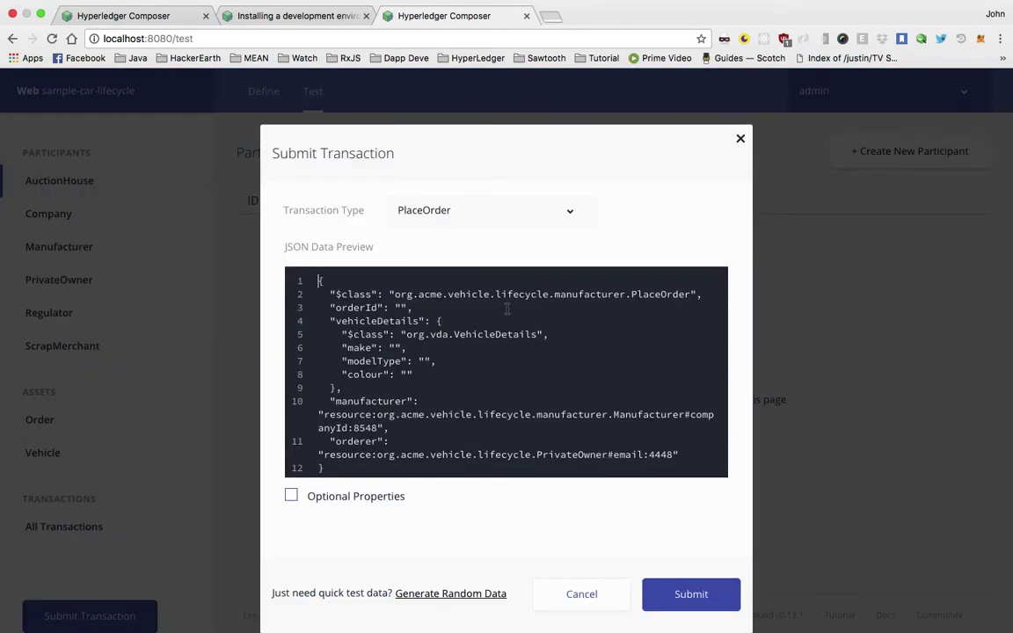
left_click(466, 208)
scroll(449, 315, "down", 2)
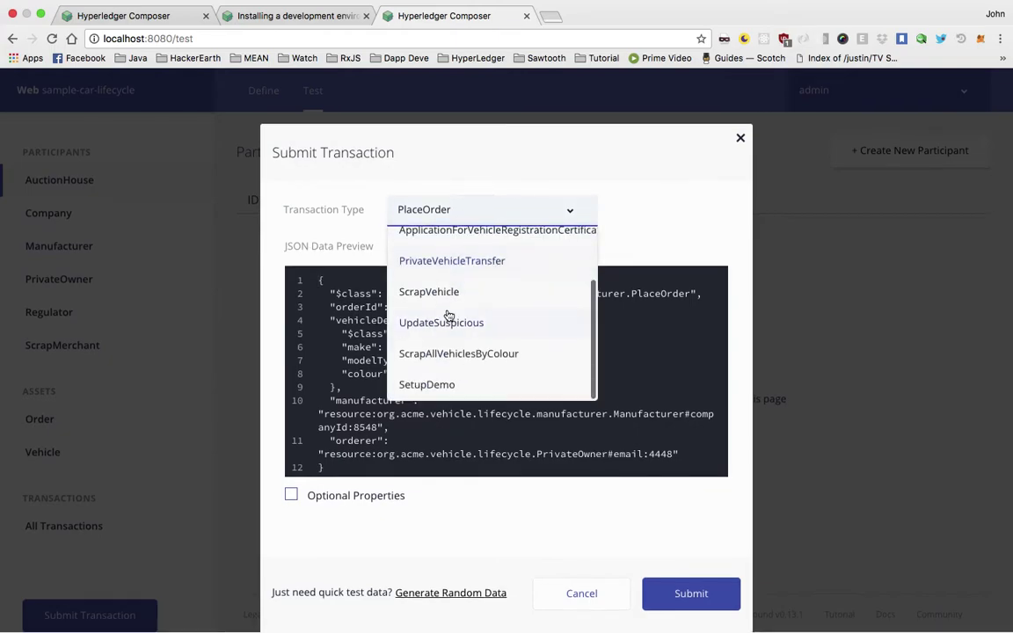
scroll(413, 260, "up", 2)
left_click(424, 240)
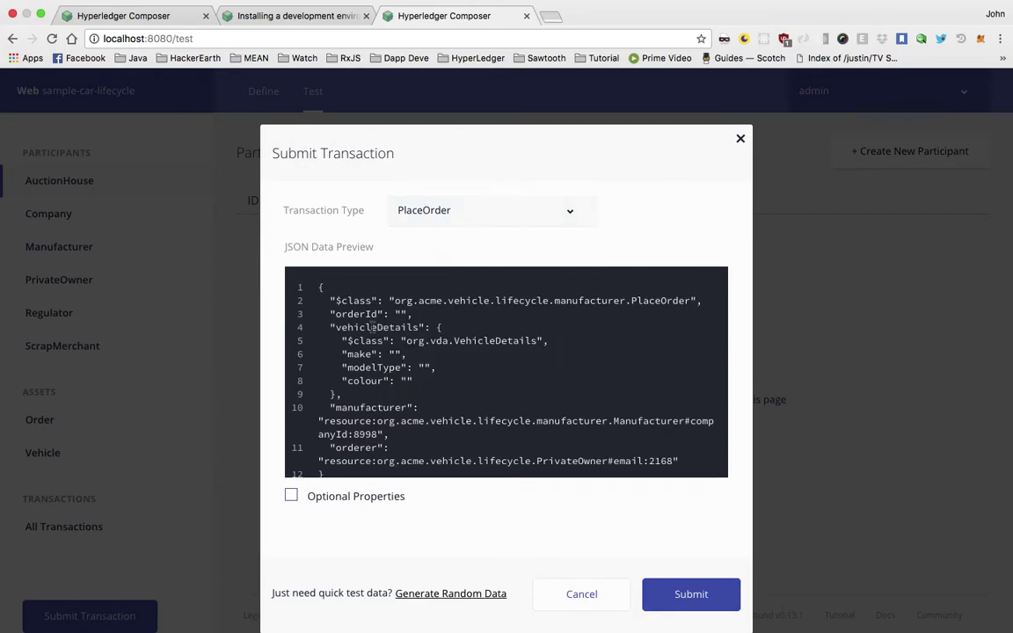
Include the optional properties in the PlaceOrder transaction and review its JSON fields.
scroll(413, 349, "down", 1)
scroll(413, 349, "up", 1)
left_click(349, 500)
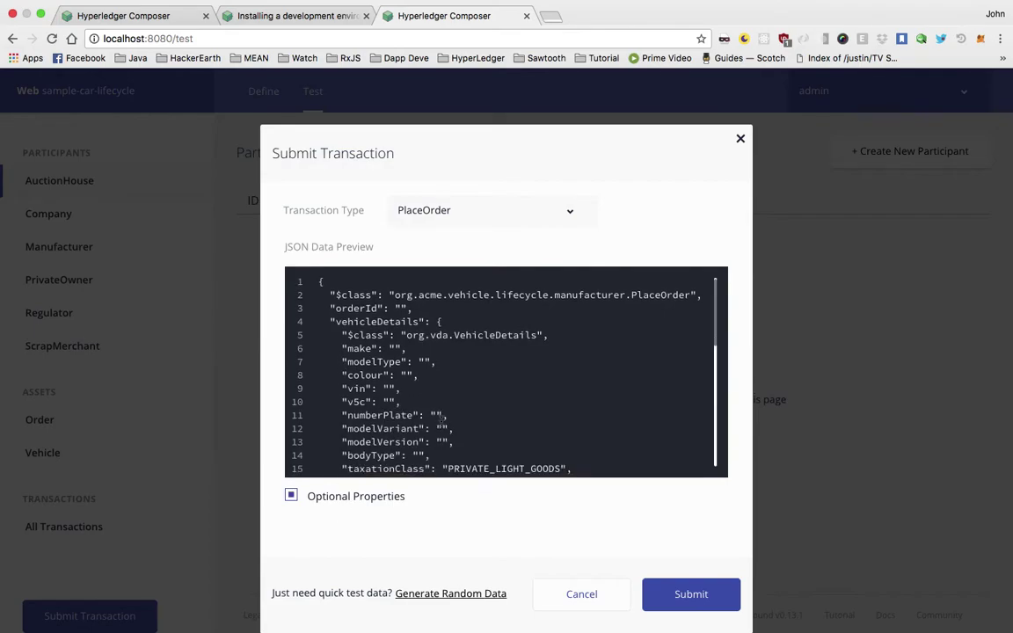
scroll(442, 418, "down", 3)
scroll(398, 374, "down", 8)
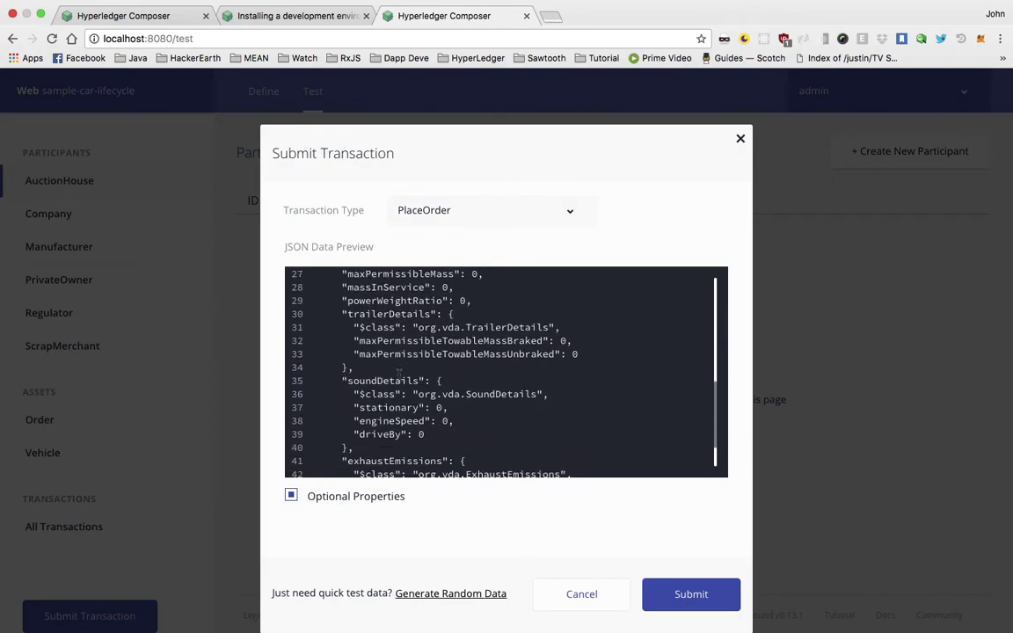
scroll(398, 375, "up", 3)
scroll(398, 375, "up", 8)
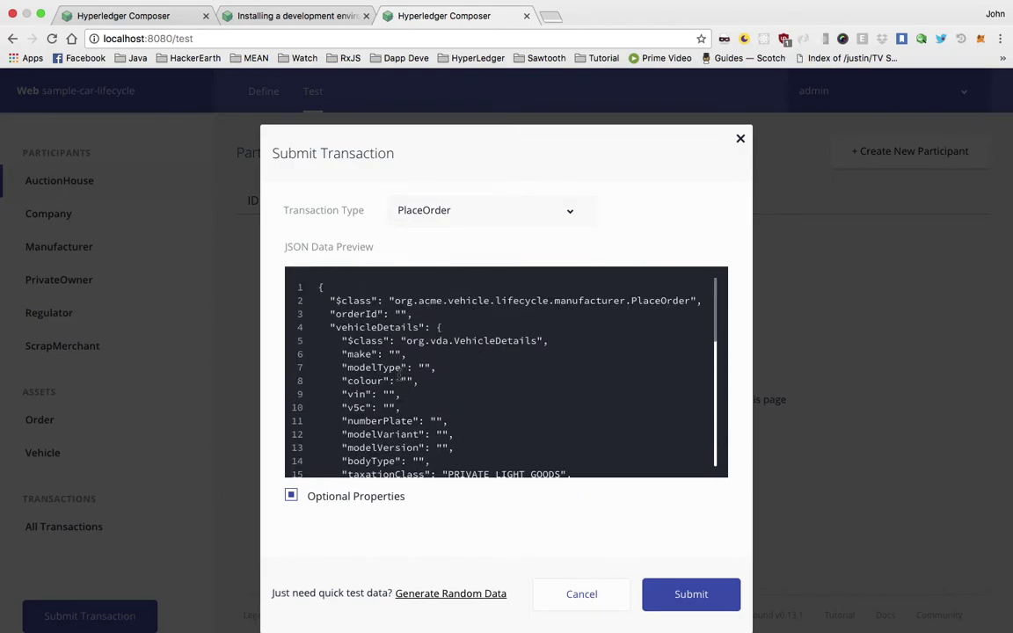
scroll(398, 410, "down", 3)
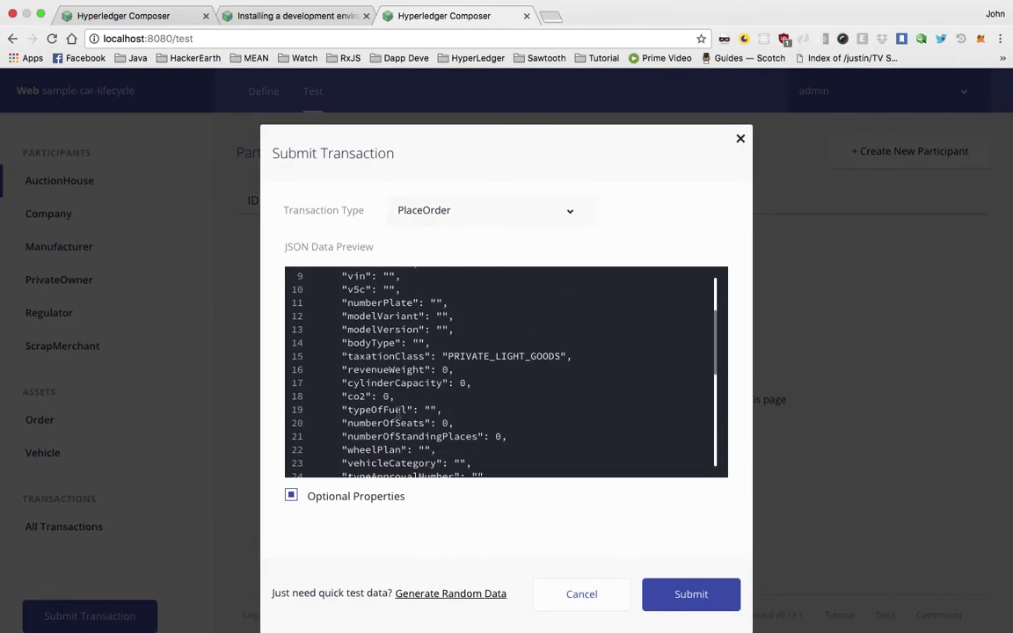
scroll(398, 410, "up", 3)
left_click(371, 505)
left_click(371, 505)
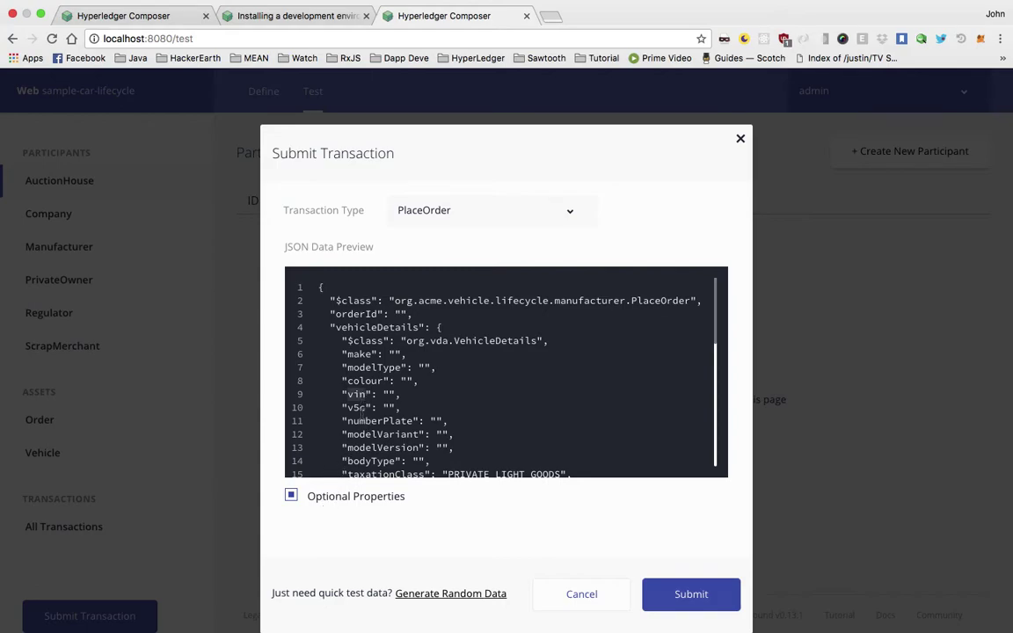
Remove the optional properties from the PlaceOrder transaction and cancel it without submitting.
left_click(345, 497)
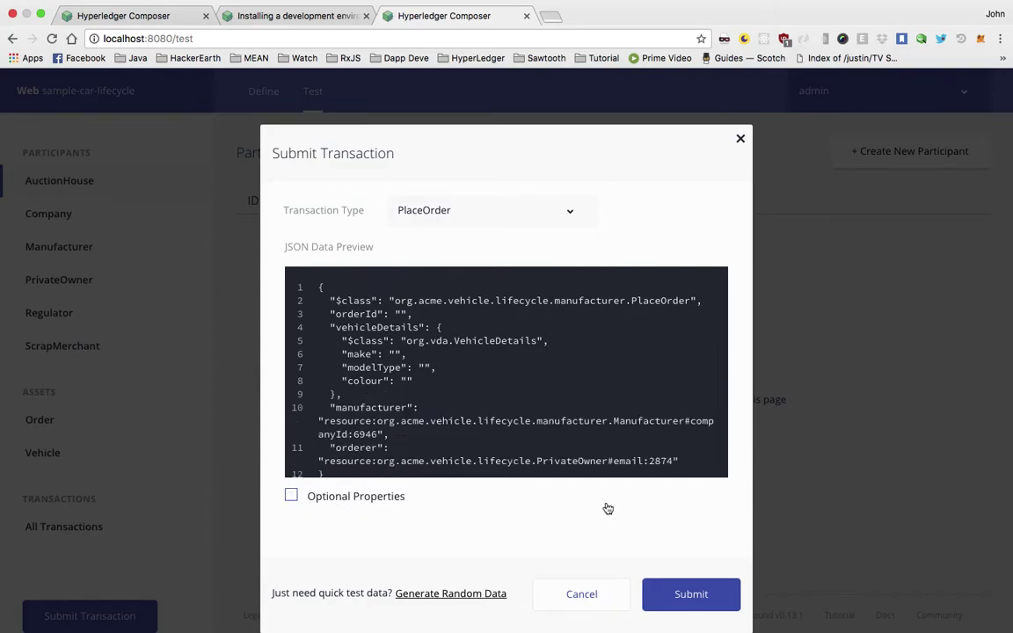
scroll(580, 422, "down", 1)
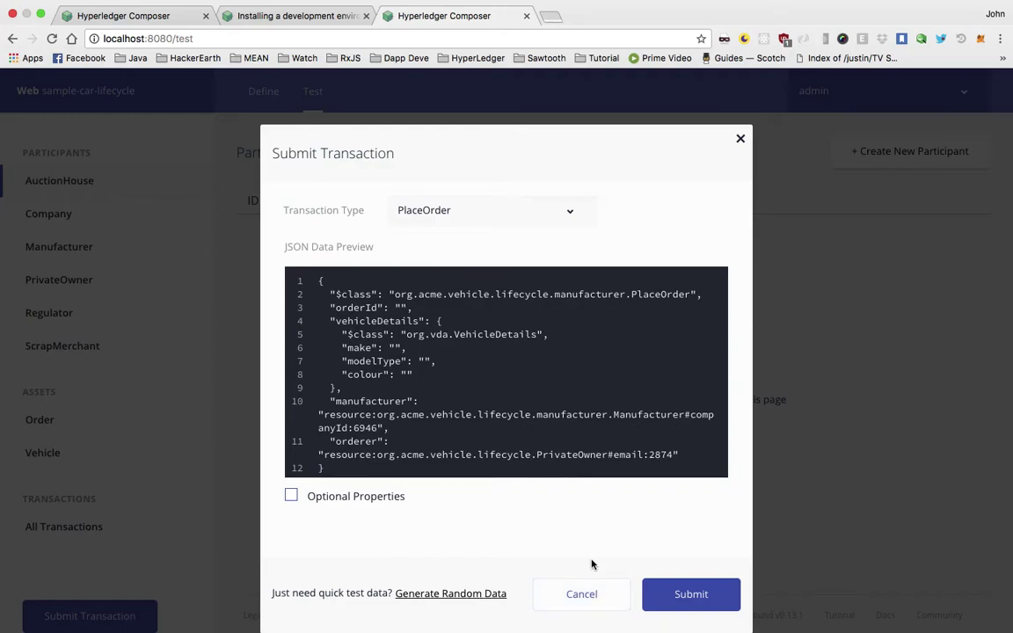
left_click(591, 589)
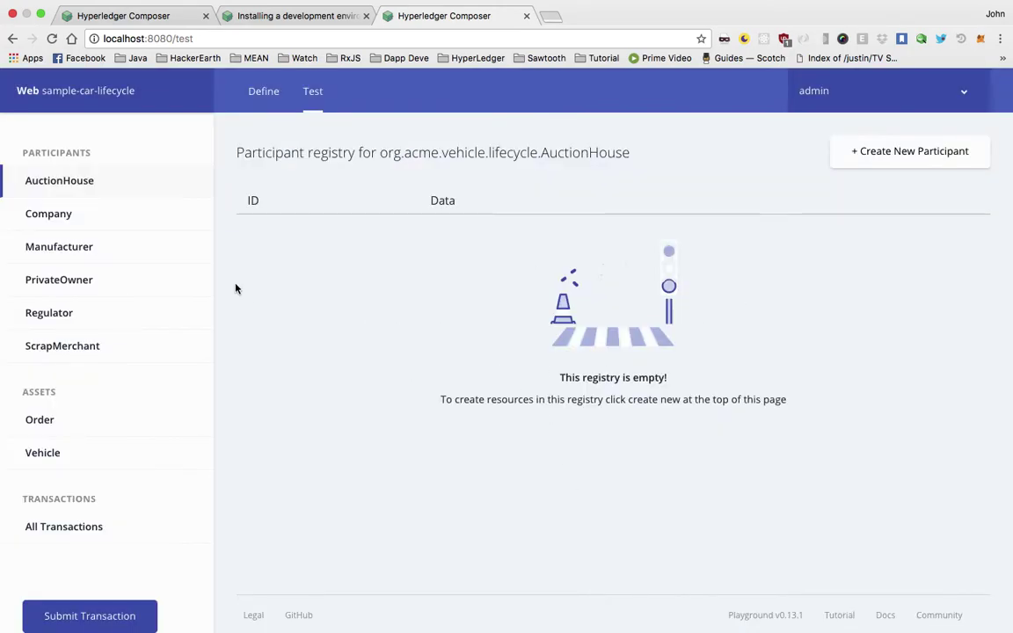
Export the network definition as the sample-car-lifecycle.bna archive.
left_click(281, 99)
scroll(43, 508, "down", 1)
scroll(43, 509, "up", 1)
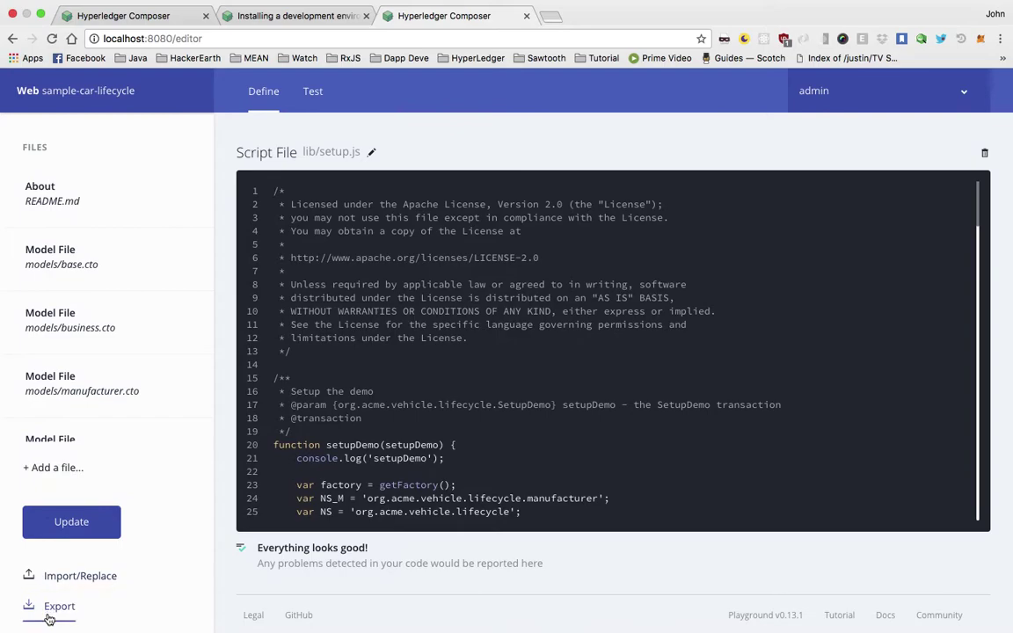
left_click(56, 600)
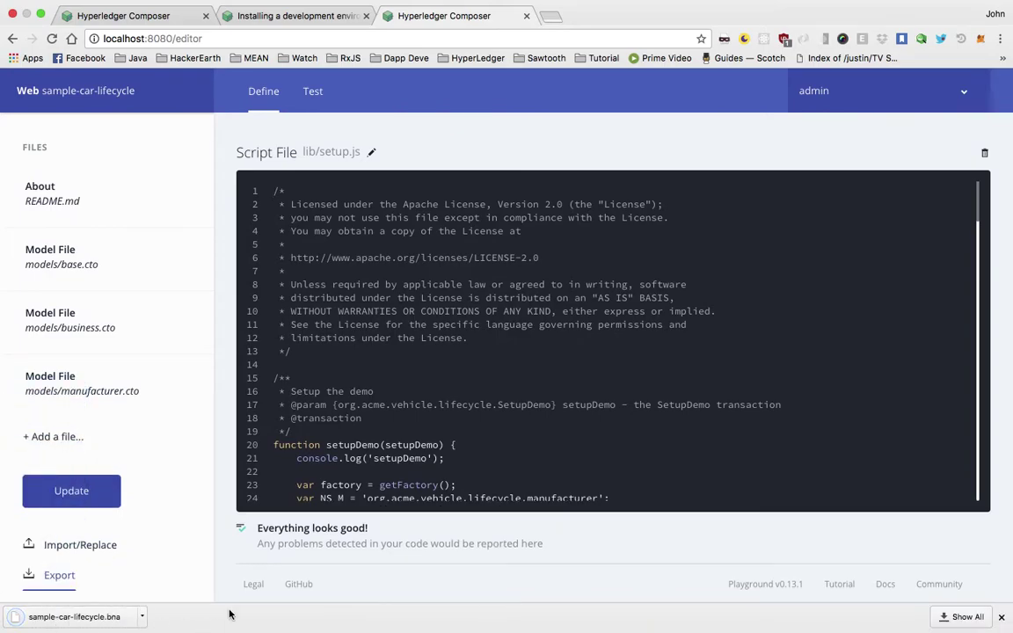
Switch to Terminal, stop the running composer-playground process and clear the screen.
key("ctrl+Left")
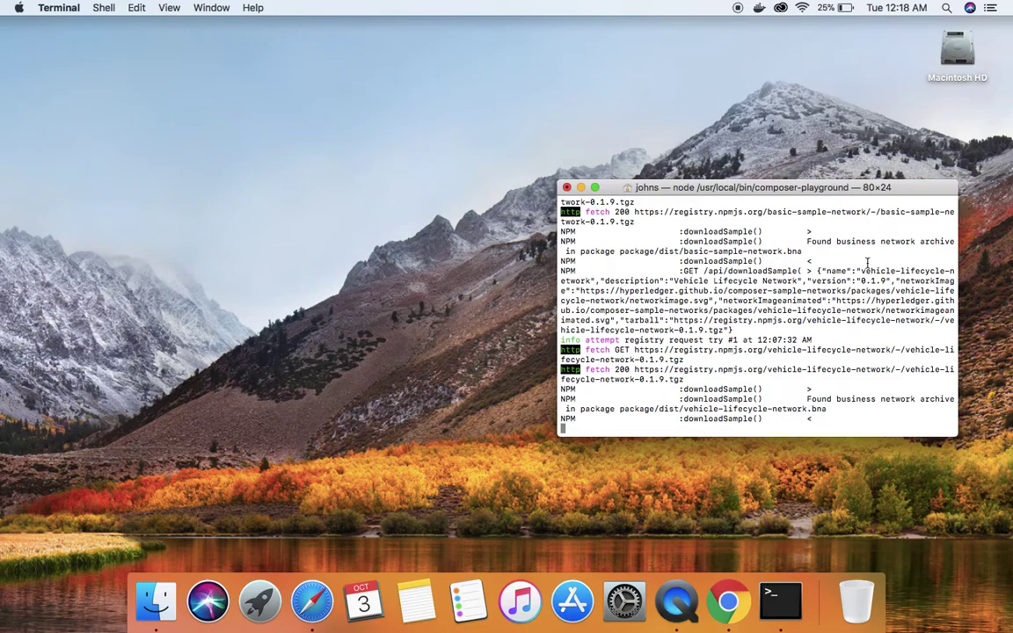
key("ctrl+c")
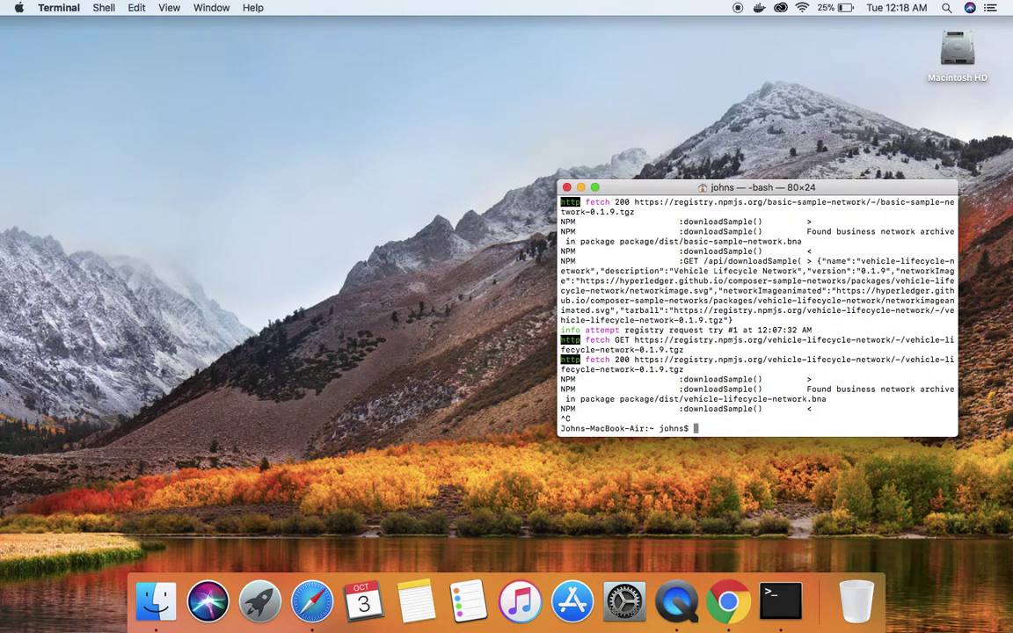
key("super+k")
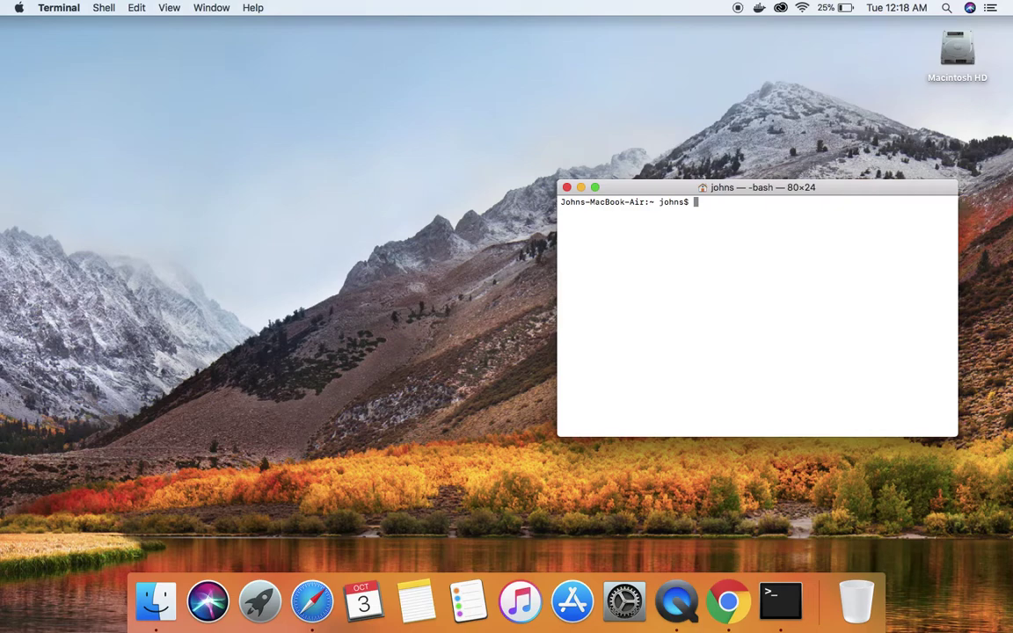
List the home directory and change into the fabric-tools directory.
type("ls")
key("Return")
type("cd fabricb")
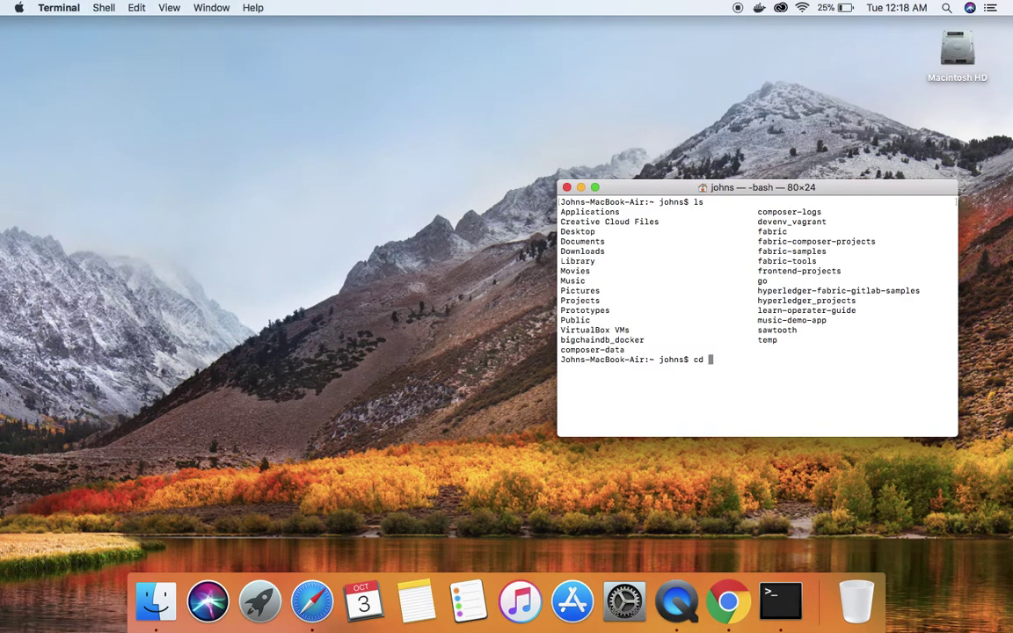
key("BackSpace")
type("-to")
key("Tab")
key("Return")
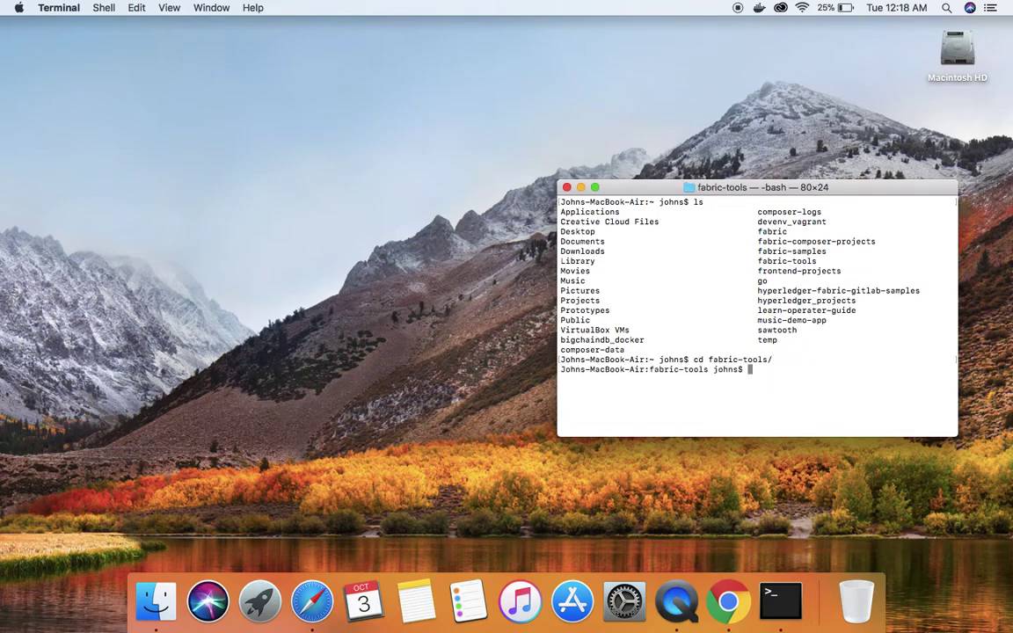
List the fabric-tools scripts, run startFabric.sh and check Docker's status while it works.
type("ls")
key("Return")
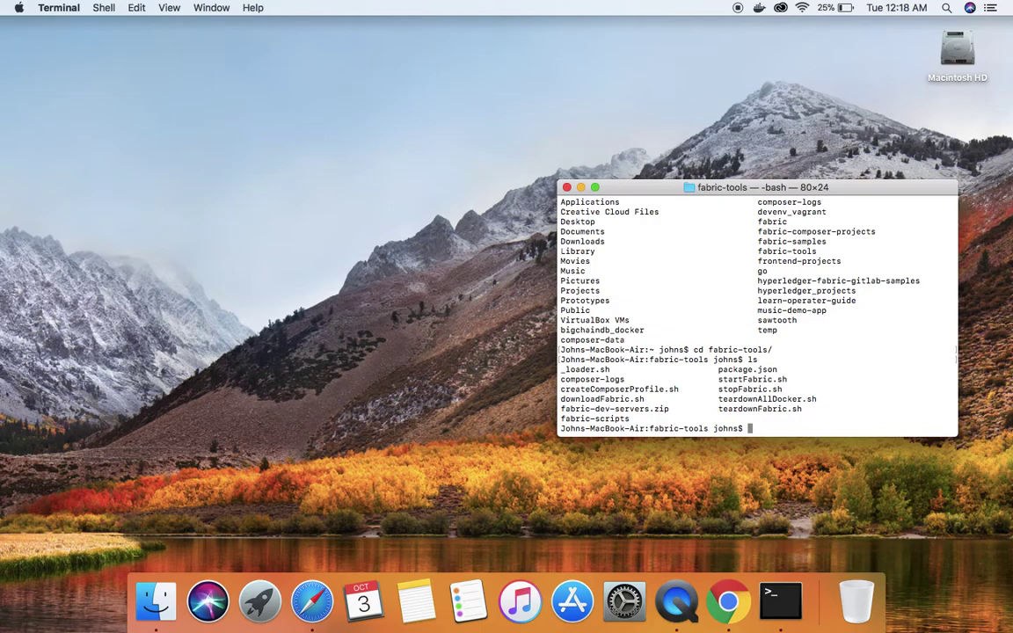
type("./star")
key("Tab")
key("Return")
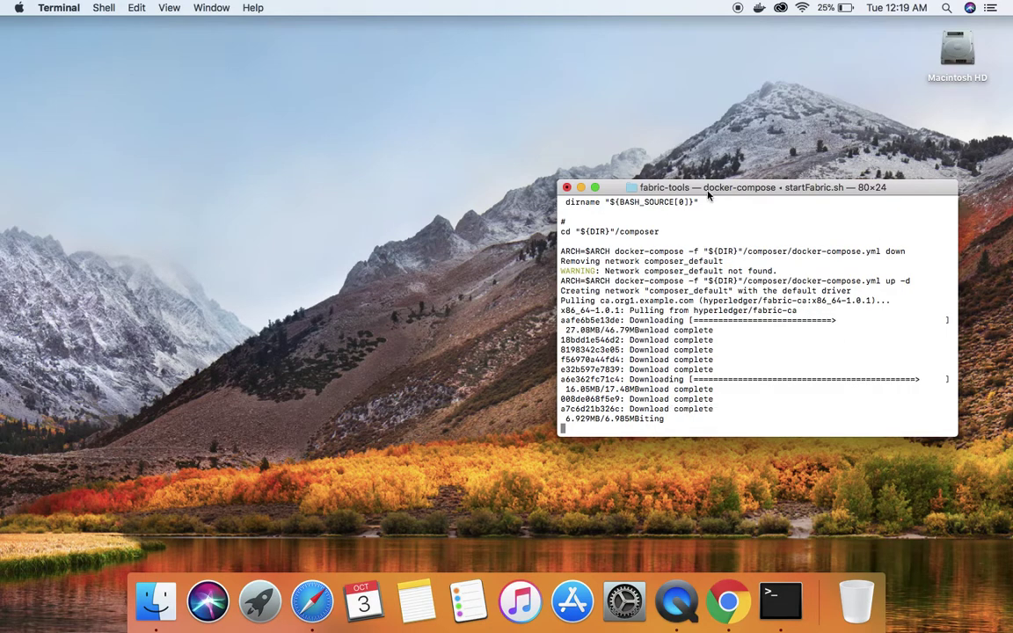
left_click(757, 9)
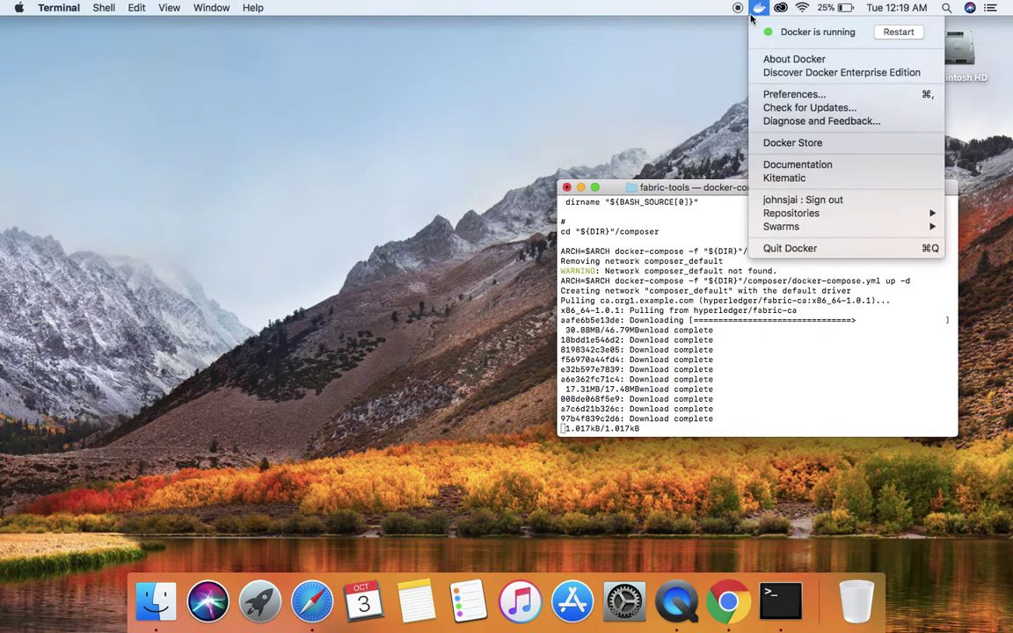
left_click(587, 286)
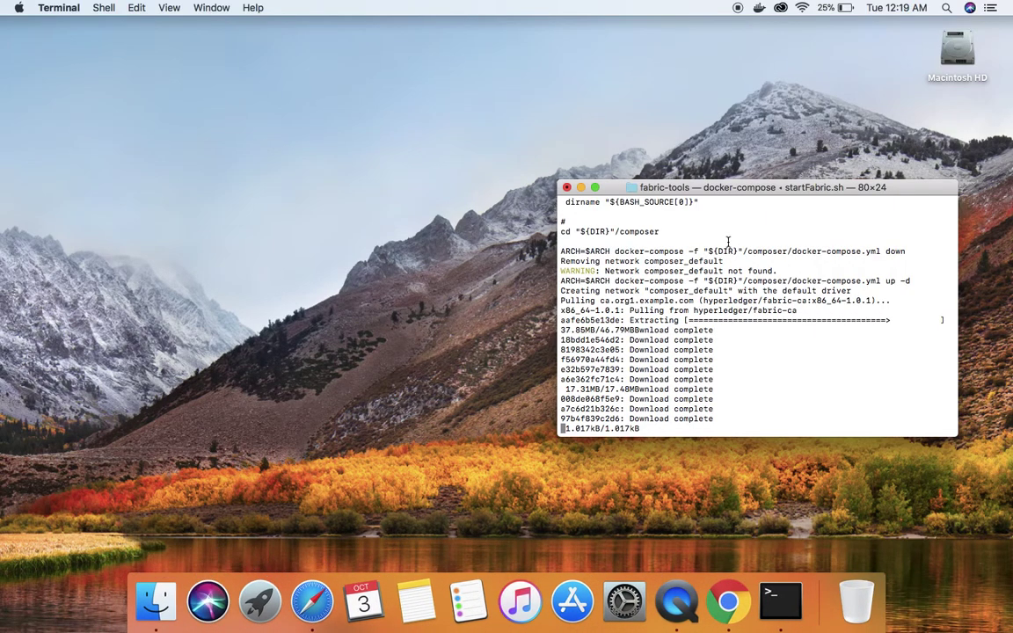
Open a new terminal window and change into the Downloads directory.
key("super+n")
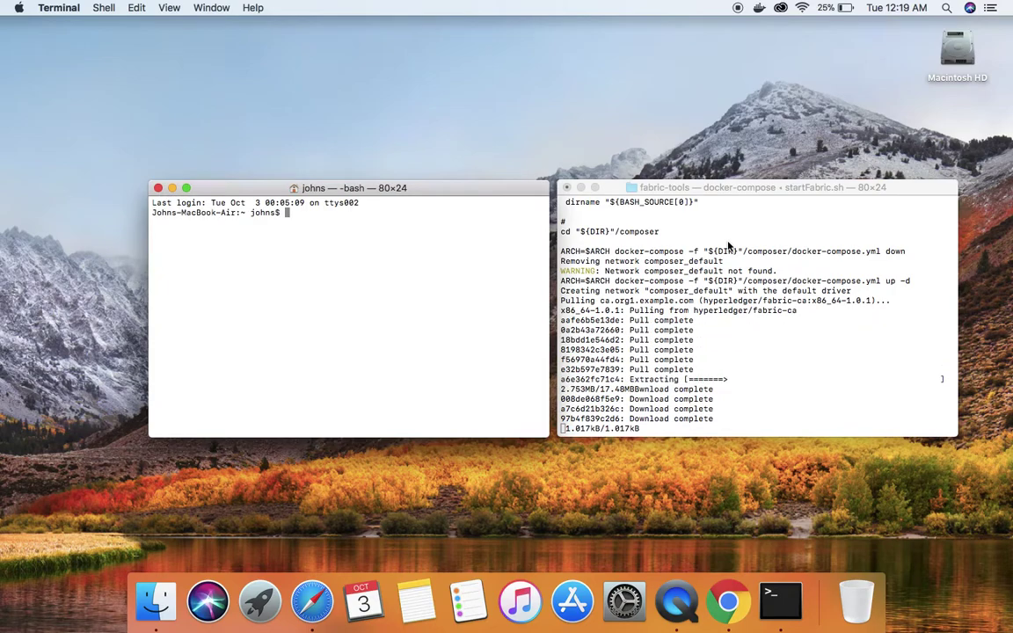
type("ls")
key("Return")
type("cd ")
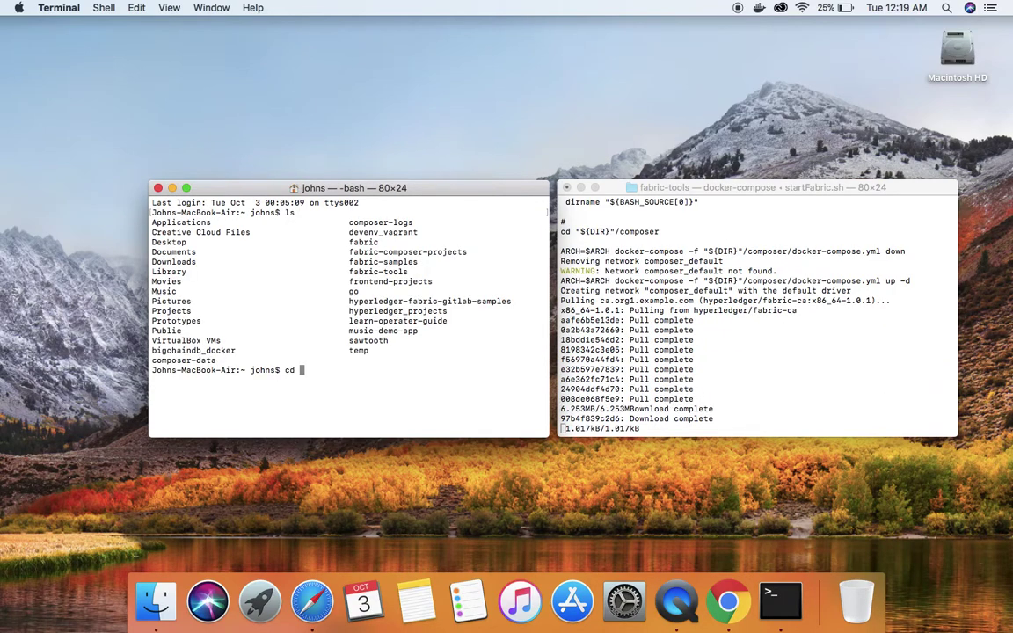
type("Dow")
key("Tab")
key("Return")
type("ls")
key("BackSpace")
key("BackSpace")
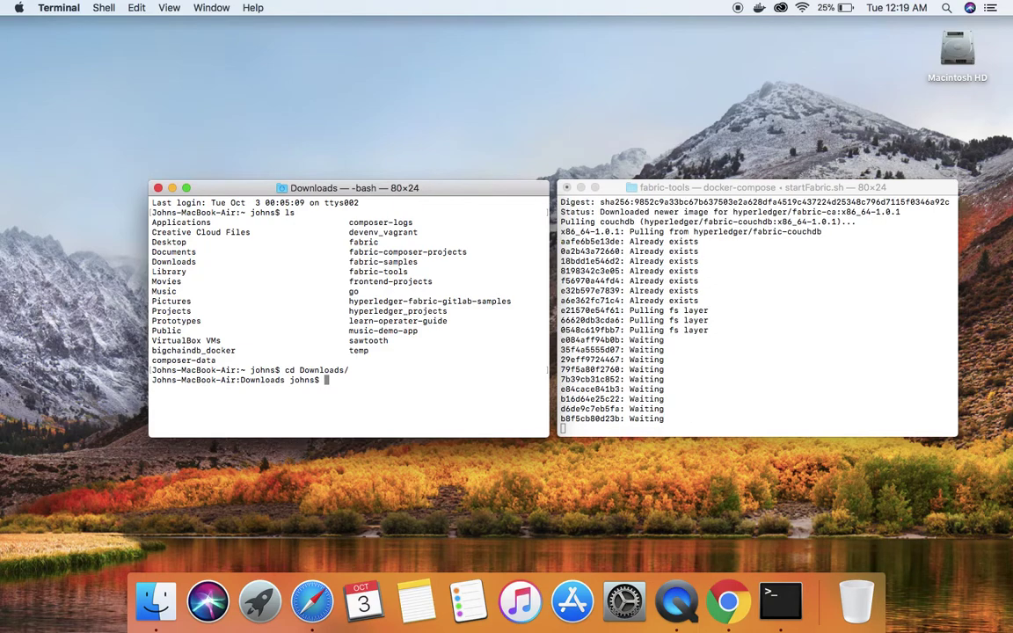
type("./samp")
key("BackSpace")
key("BackSpace")
key("BackSpace")
key("BackSpace")
key("BackSpace")
key("BackSpace")
Clear the terminal and list the files in the Downloads directory.
key("ctrl+l")
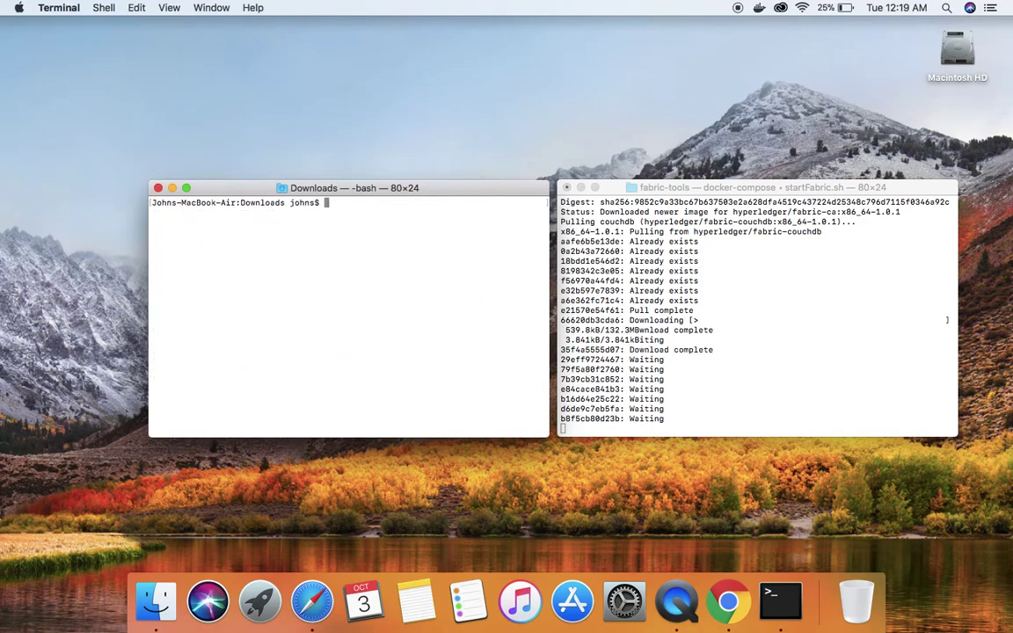
type("ls")
key("Return")
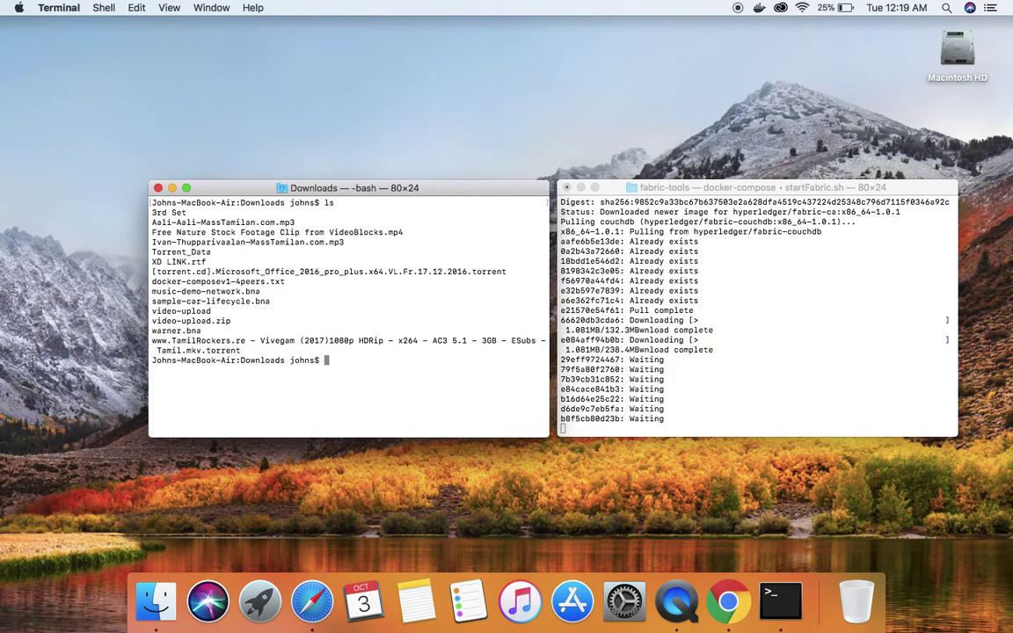
Try to run .\sample-car-lifecycle.bna as a shell command, then clear the terminal.
type("sample")
type("-aa")
key("BackSpace")
key("BackSpace")
type("car-life")
key("Left")
key("Left")
key("Left")
key("Left")
key("Left")
key("Left")
key("Left")
key("Left")
key("Left")
key("Left")
key("Left")
key("Left")
key("Left")
key("Left")
key("Left")
type("./")
key("Right")
key("Right")
key("Right")
key("Right")
key("Right")
key("Right")
key("Right")
key("Right")
key("Right")
key("Right")
key("Right")
key("Right")
key("Right")
key("Right")
key("Right")
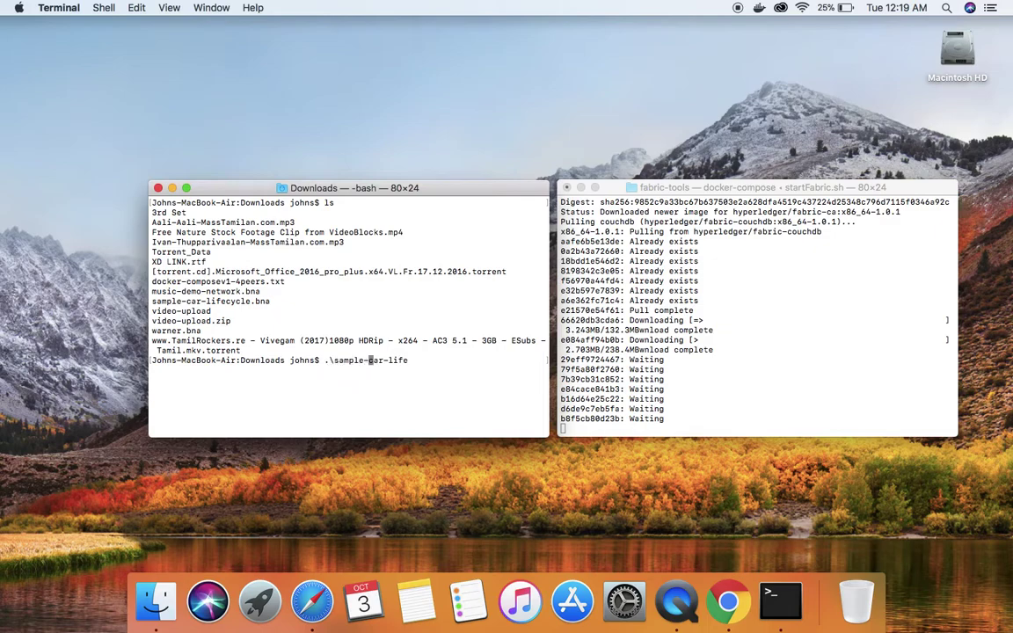
type("cycle.bna")
key("Return")
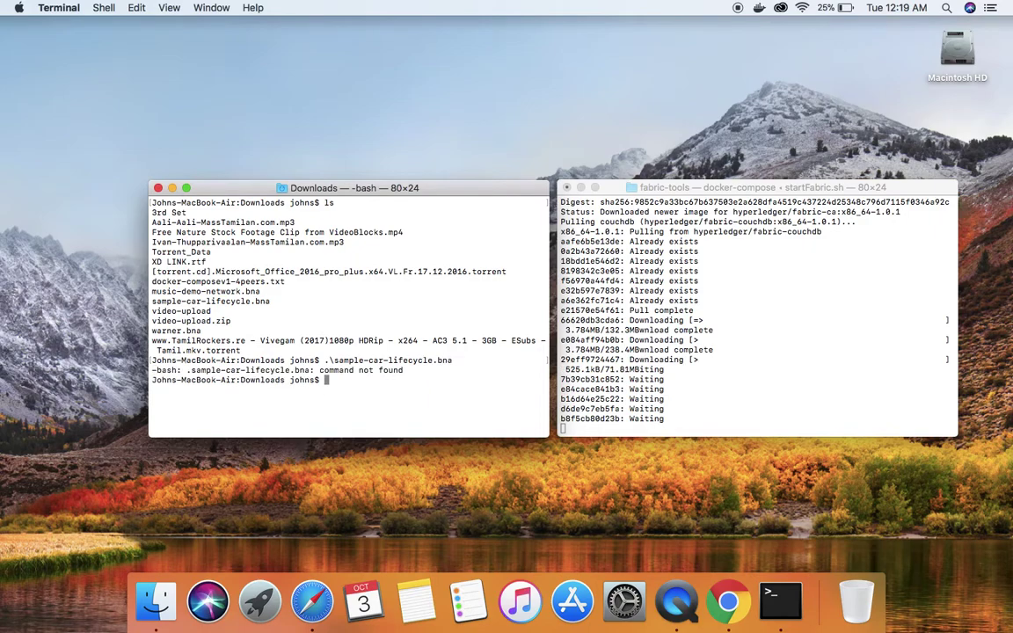
key("ctrl+l")
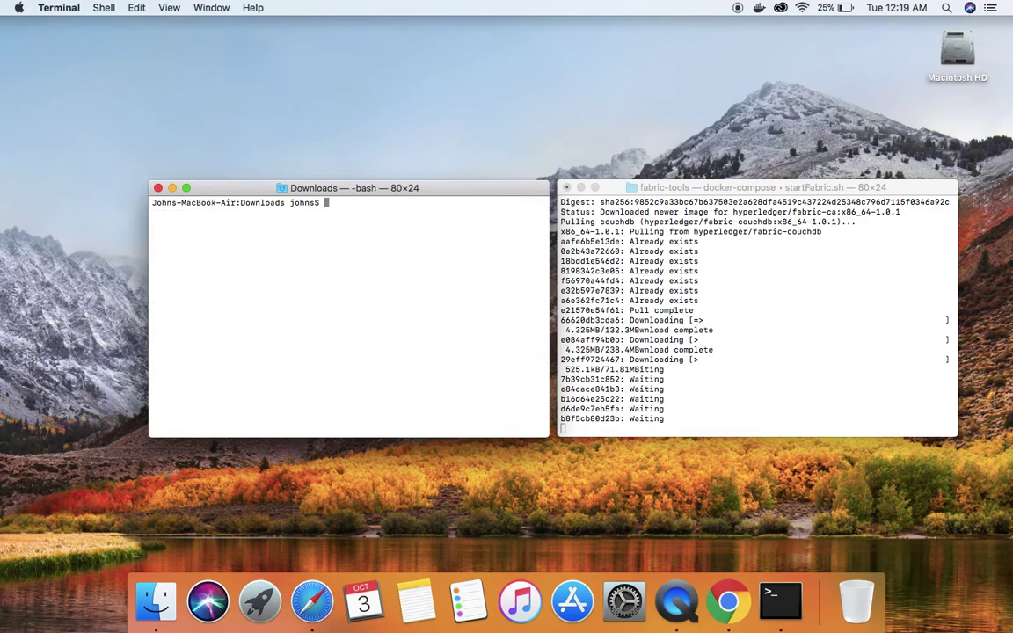
Run composer network deploy without options and examine its enrollId and connectionProfileName arguments.
type("composer netwr")
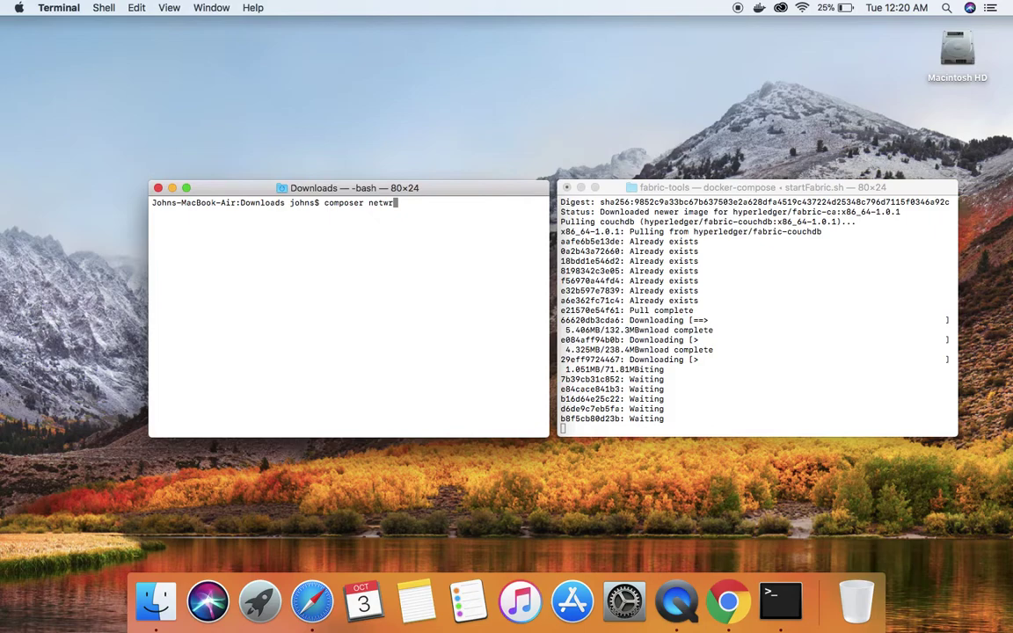
key("BackSpace")
type("ork deploy")
key("Return")
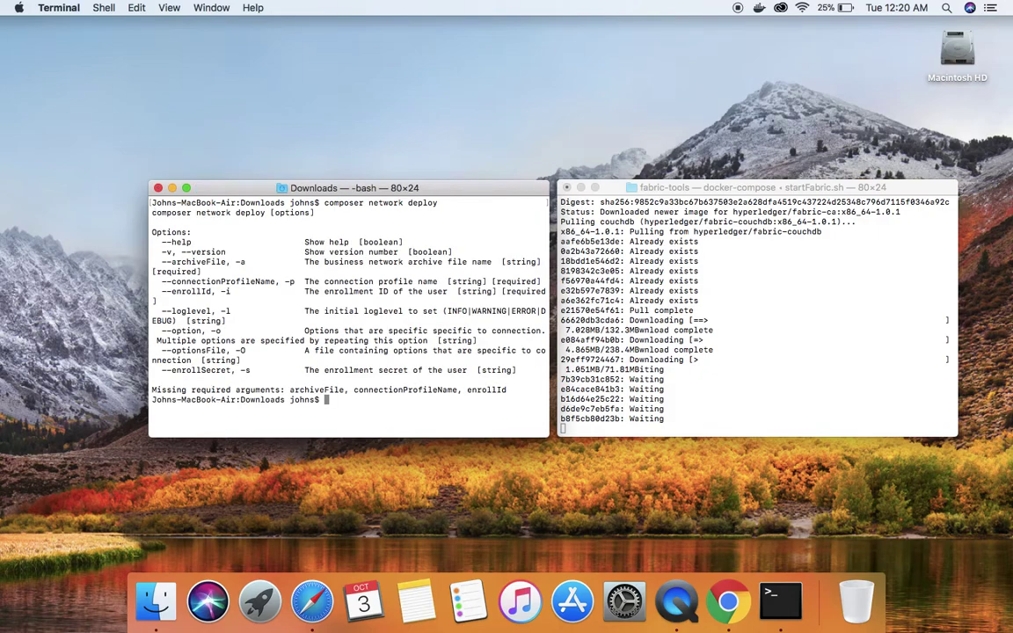
double_click(190, 291)
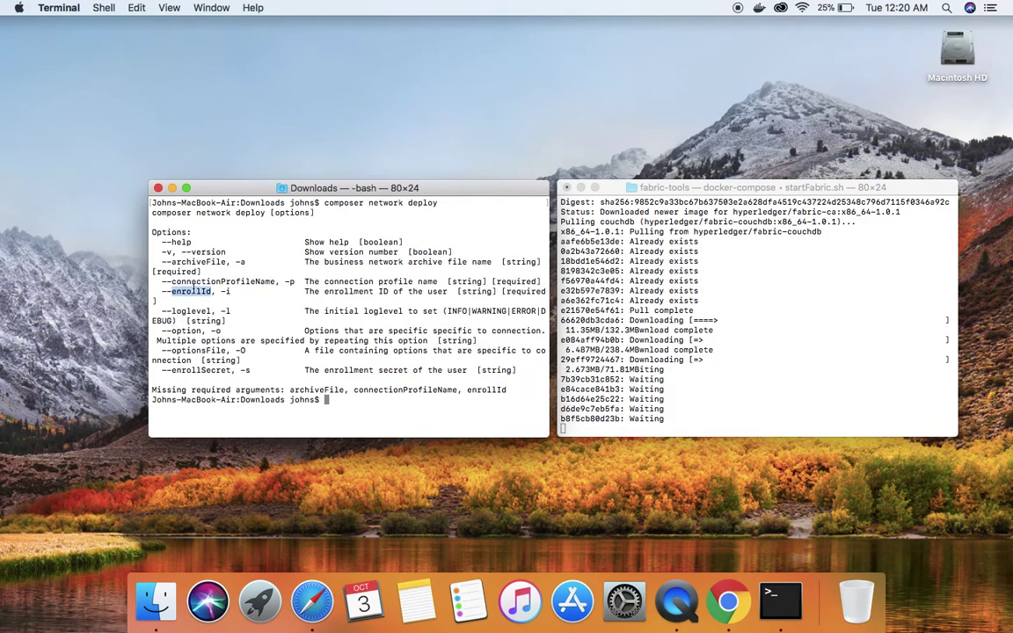
double_click(195, 282)
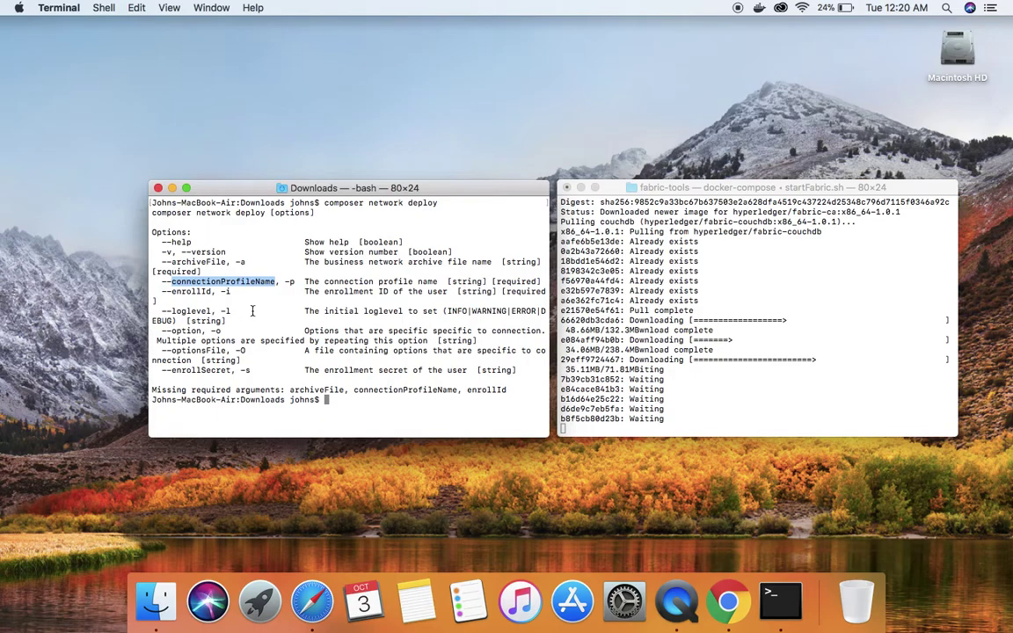
left_click(226, 280)
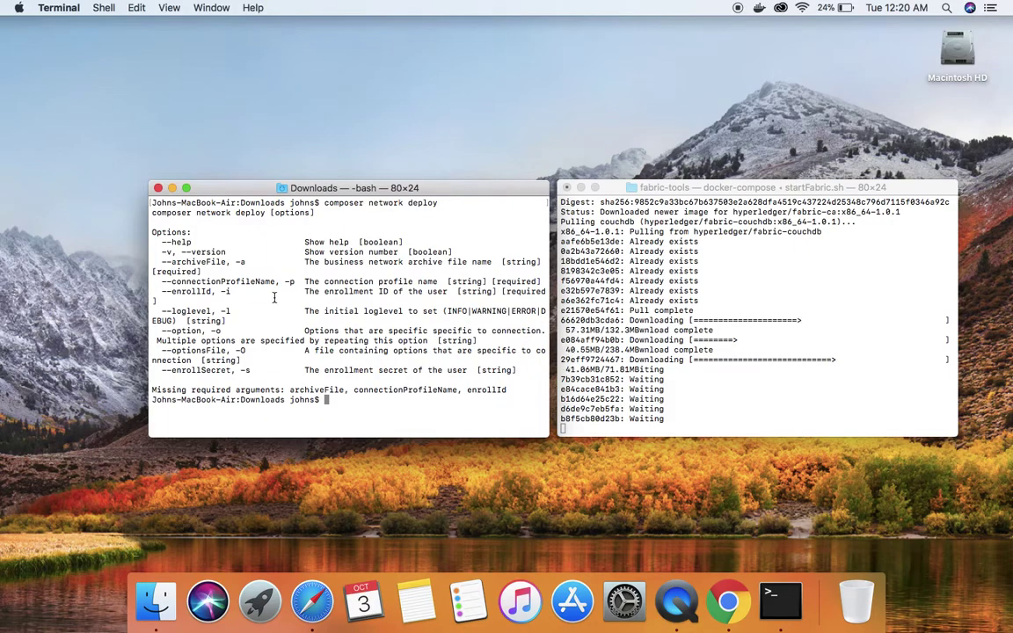
Open another terminal window and change into the fabric-tools directory.
scroll(869, 409, "up", 1)
scroll(868, 409, "up", 5)
scroll(868, 409, "down", 3)
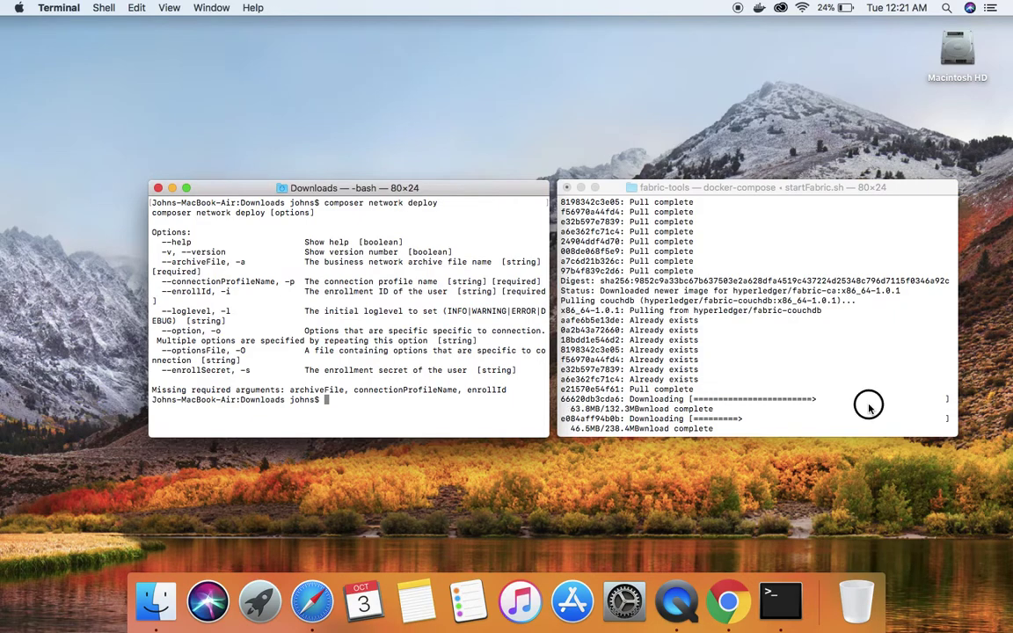
double_click(869, 407)
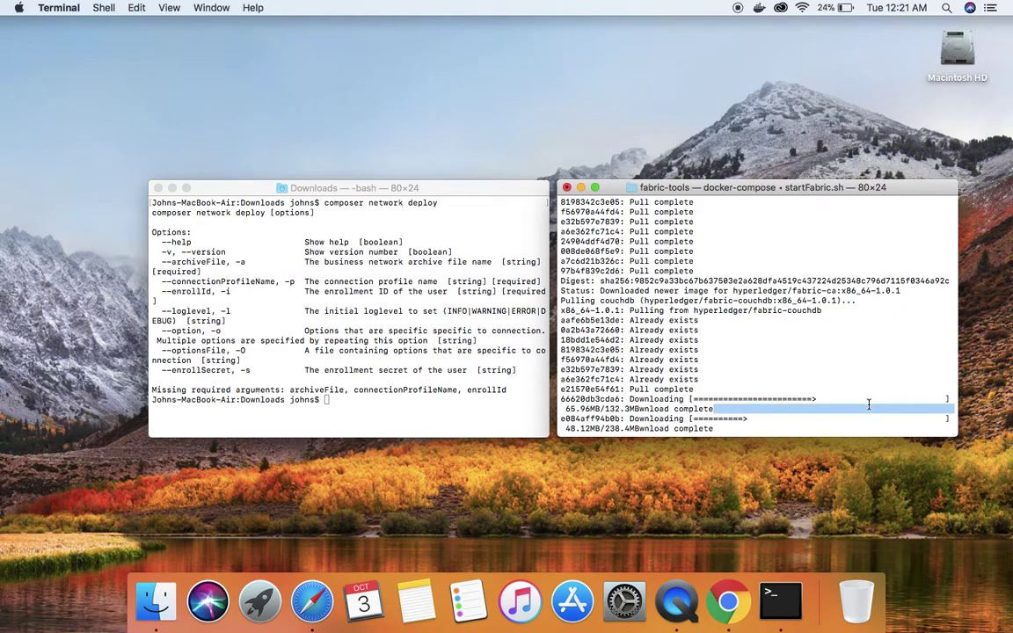
key("super+n")
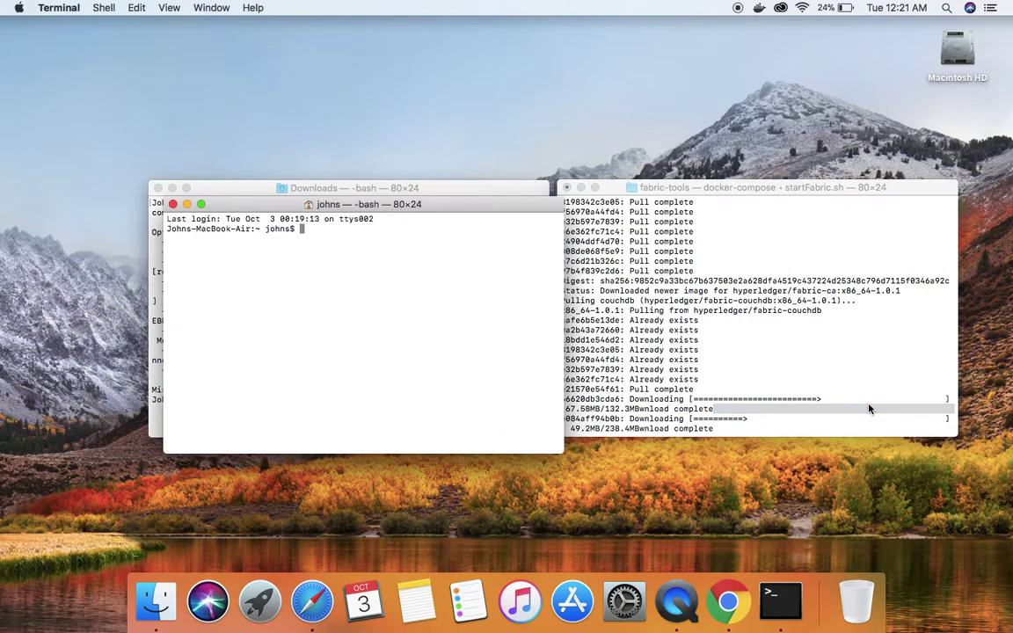
type("cd fabric-t")
key("Tab")
key("Return")
List the fabric-tools scripts and run createComposerProfile.sh to create the connection profile.
type("ls johns$")
key("Return")
type("./c")
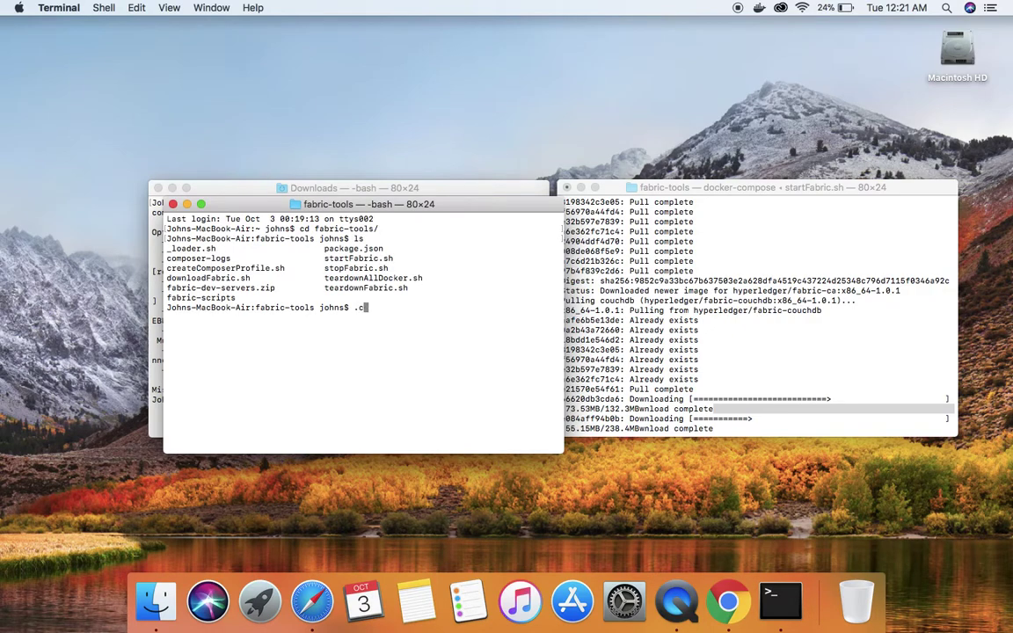
type("re")
key("Tab")
key("Return")
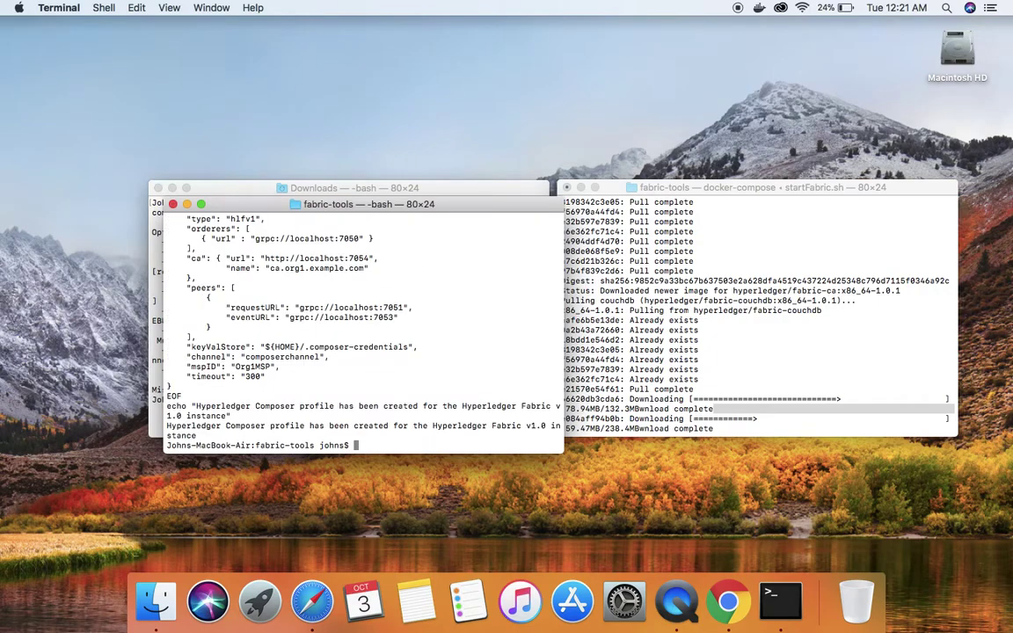
Examine the connection profile script output, especially the hlfv1 profile name in the connection.json path.
scroll(214, 343, "up", 4)
scroll(213, 343, "down", 4)
scroll(215, 341, "up", 2)
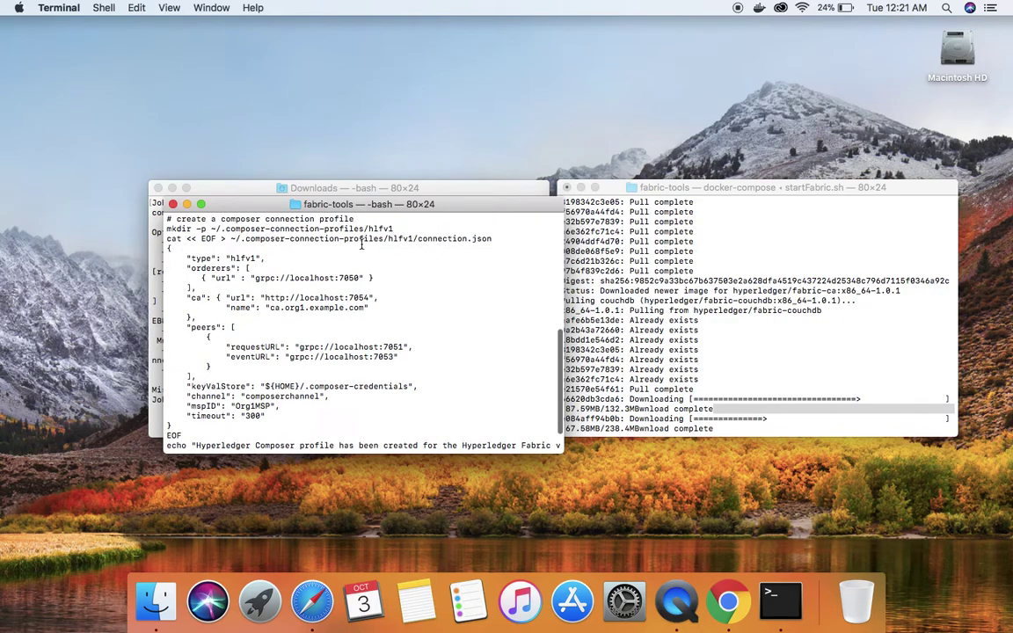
left_click(402, 237)
double_click(403, 238)
key("Return")
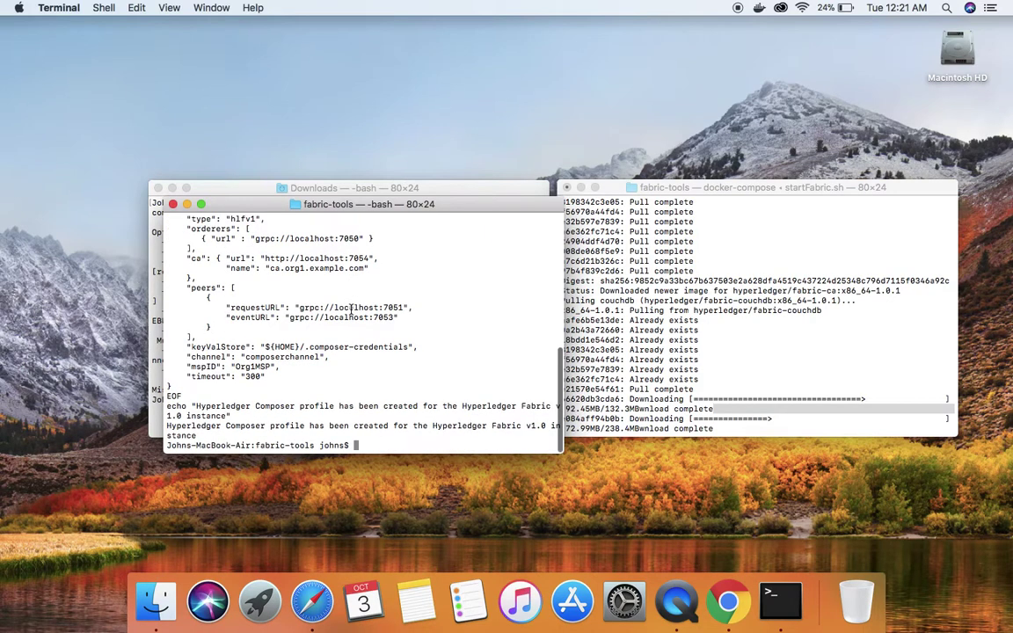
scroll(352, 310, "up", 5)
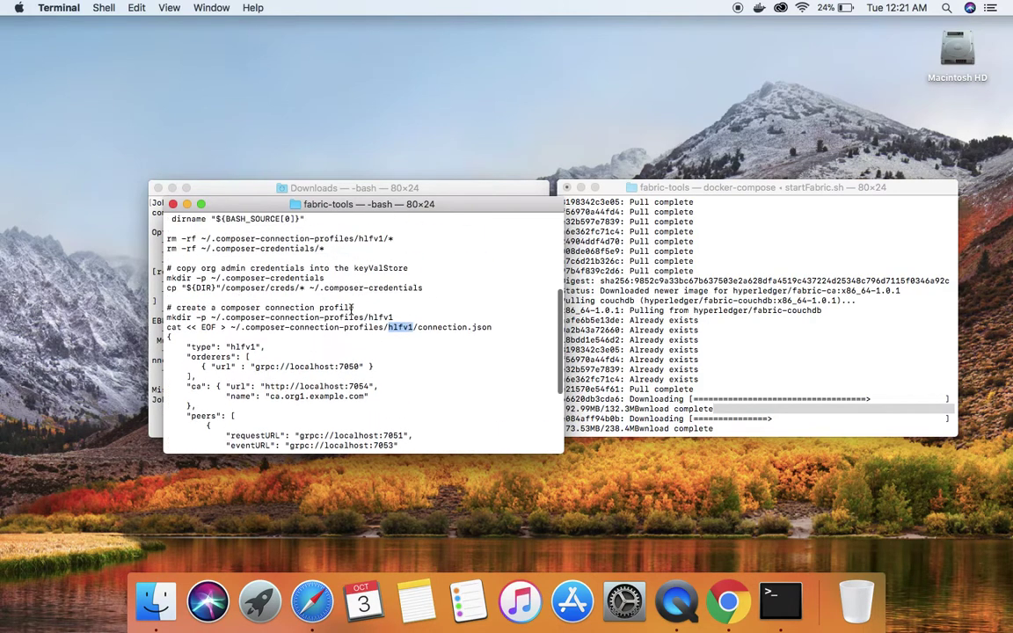
Examine the connection.json path and the orderer, CA and peer URLs in the connection profile script output.
left_click(250, 328)
left_click_drag(250, 328, 387, 328)
scroll(348, 345, "down", 5)
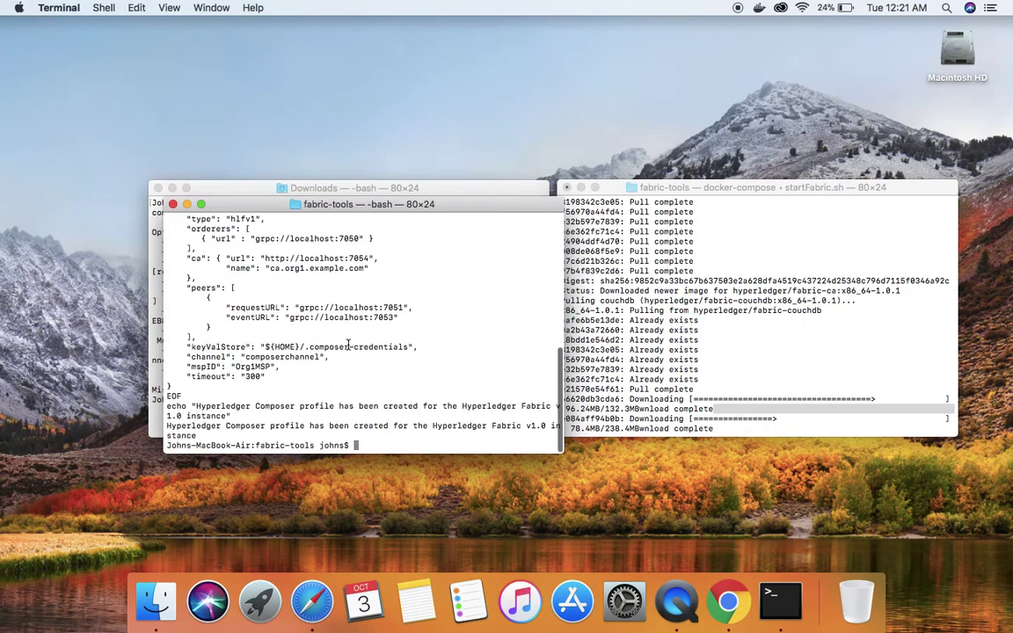
double_click(305, 238)
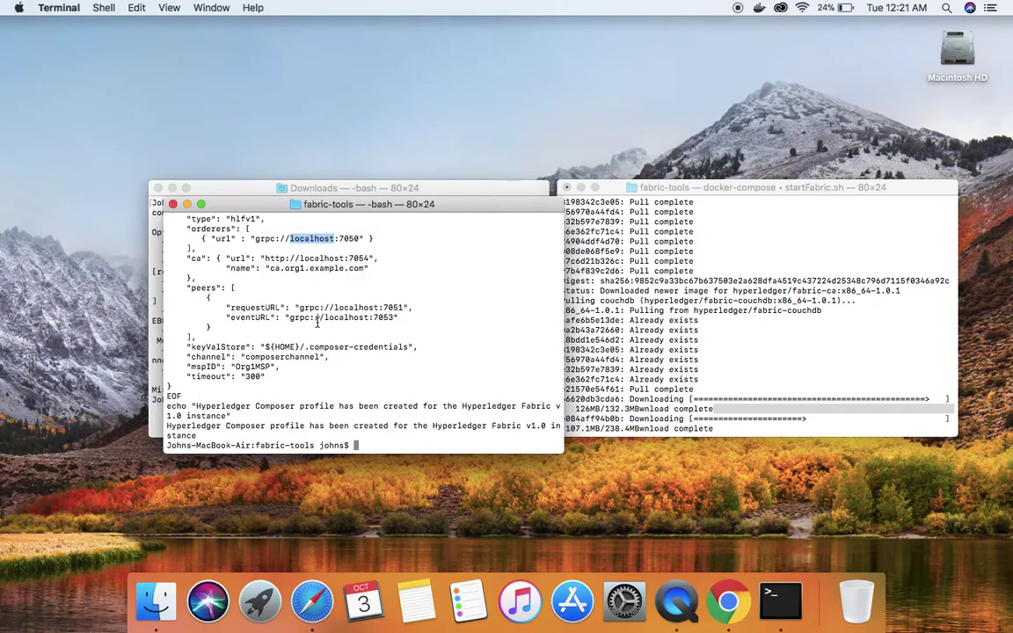
scroll(304, 316, "up", 6)
scroll(263, 299, "down", 5)
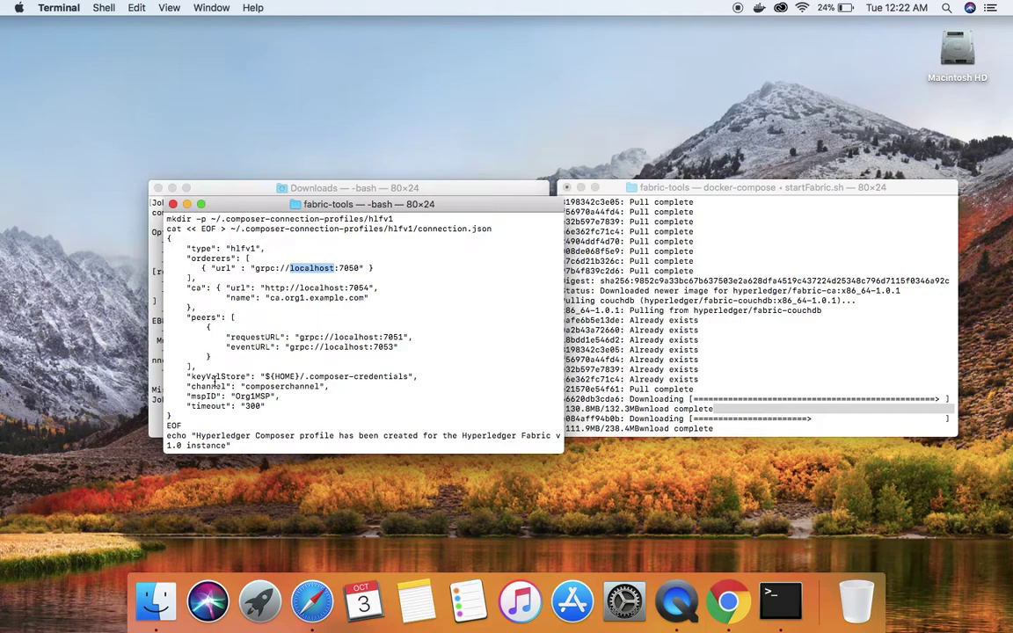
Examine the channel and mspID entries of the hlfv1 connection profile.
left_click(248, 397)
double_click(248, 396)
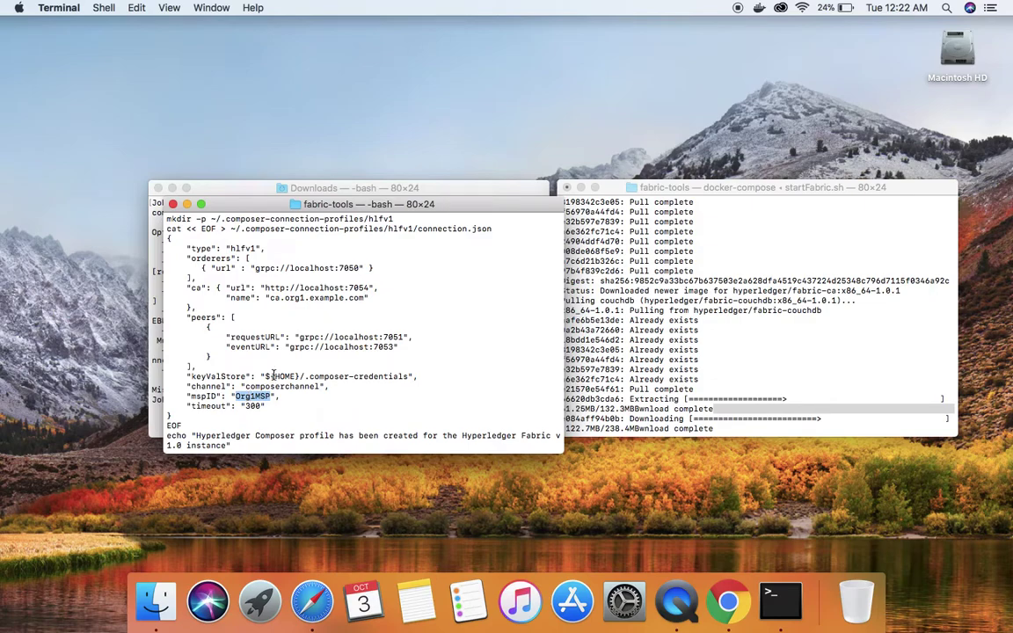
double_click(273, 387)
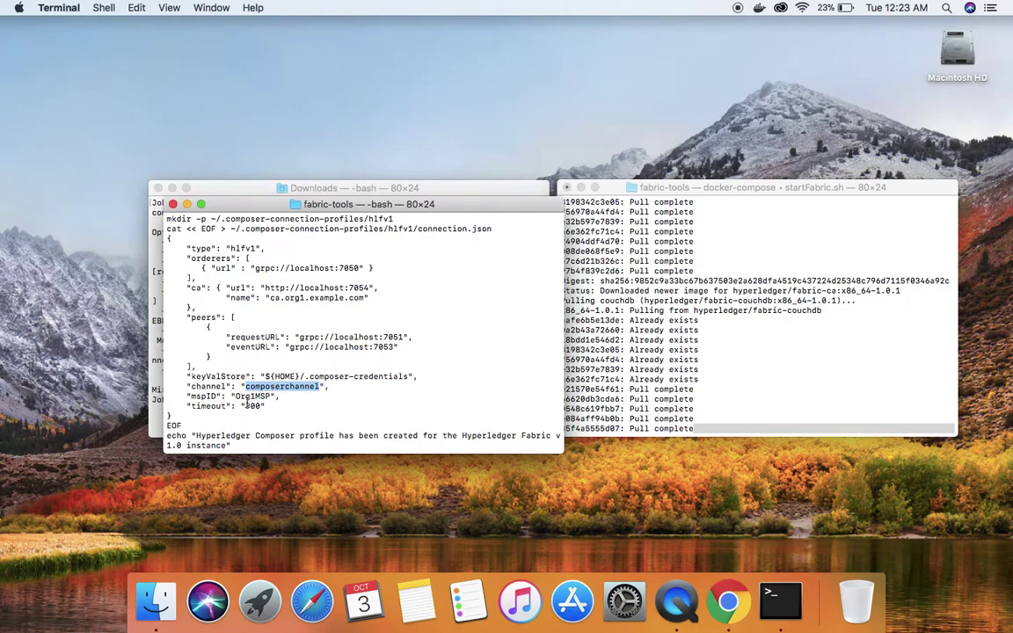
double_click(252, 396)
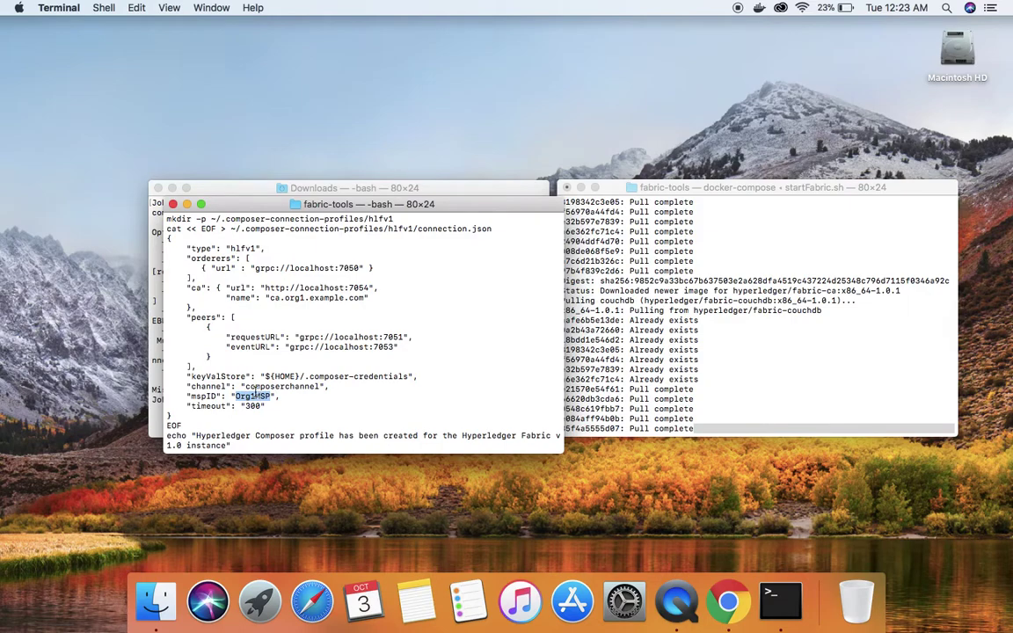
scroll(251, 360, "up", 3)
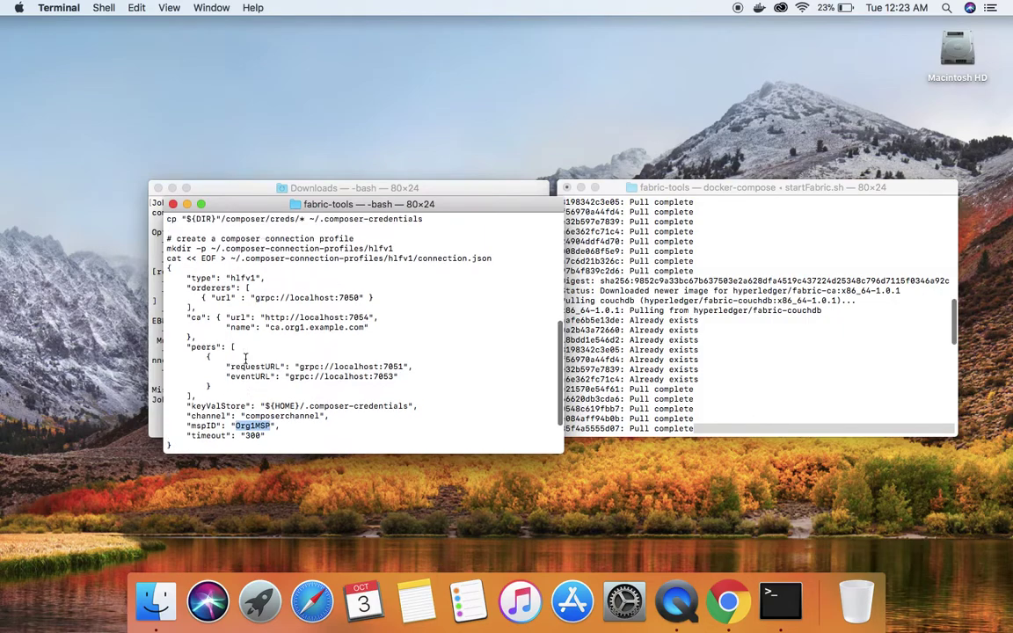
scroll(246, 358, "down", 5)
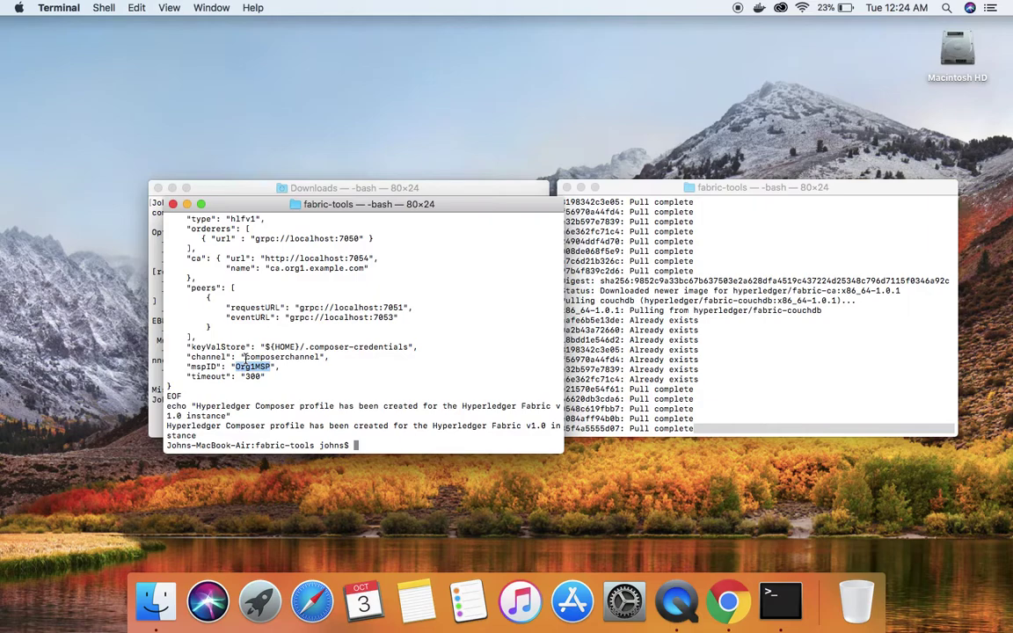
double_click(245, 357)
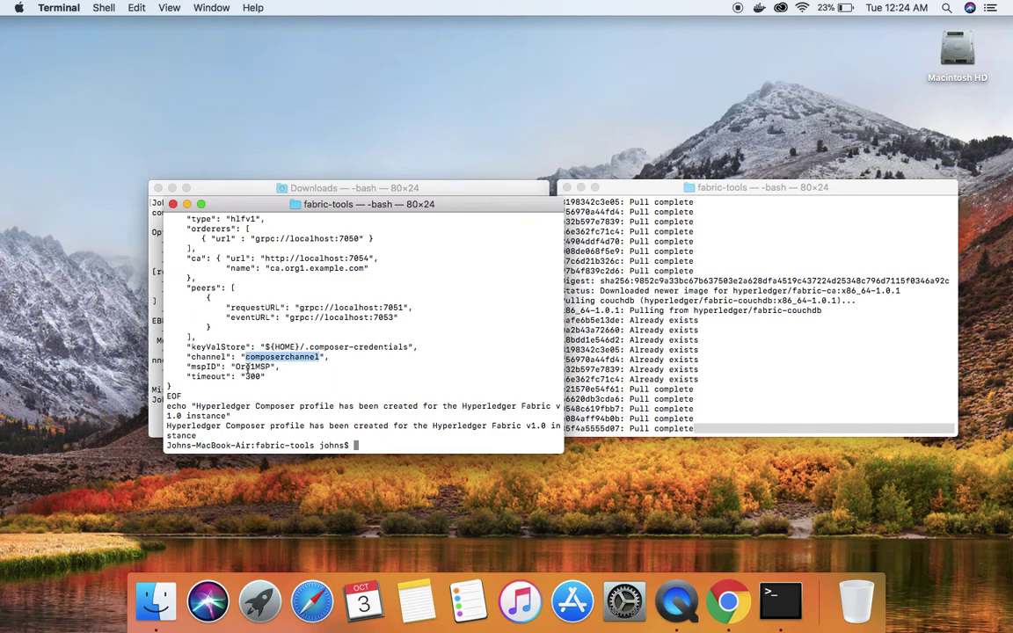
double_click(255, 367)
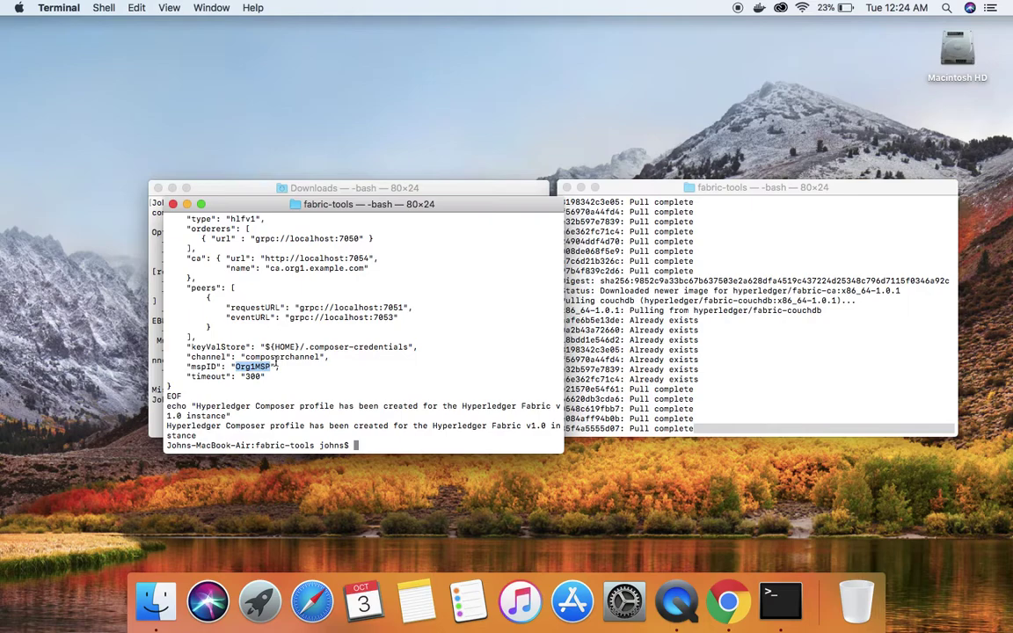
Review the certificate authority URL in the connection profile output.
scroll(275, 362, "up", 2)
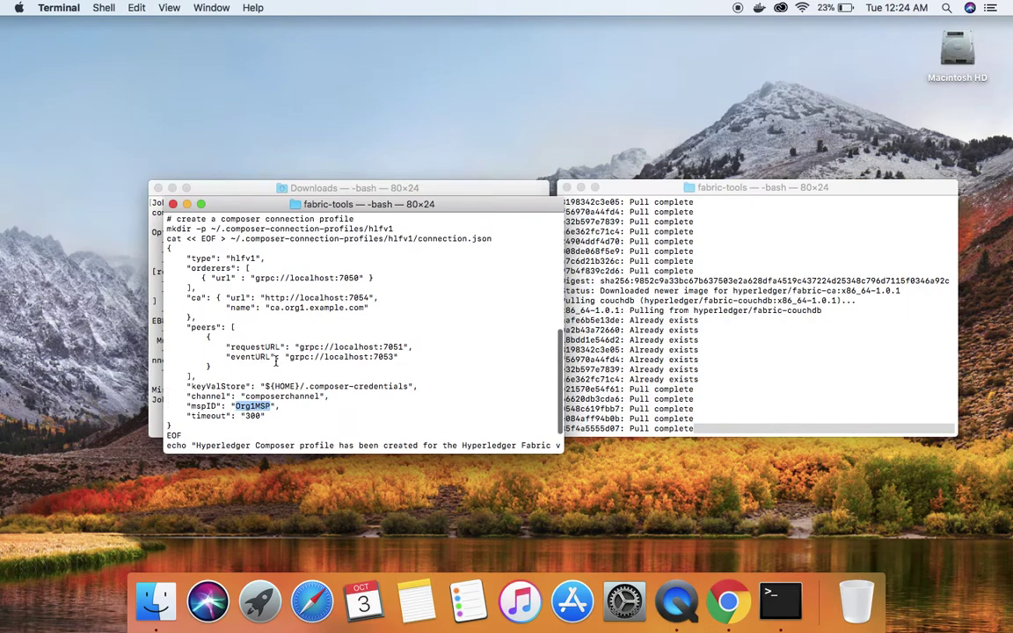
scroll(275, 360, "up", 3)
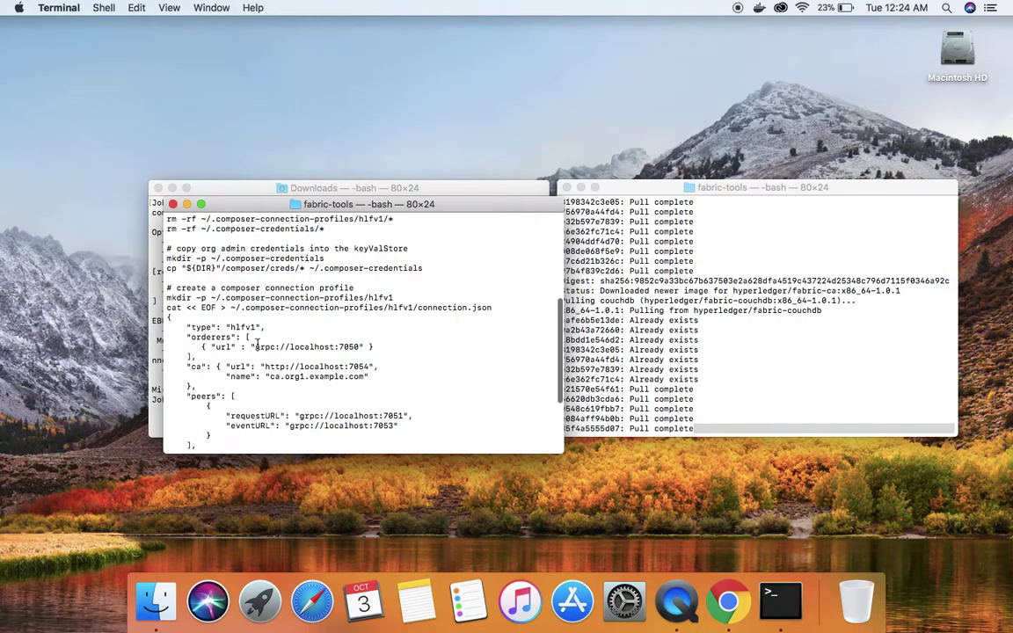
left_click_drag(268, 368, 367, 364)
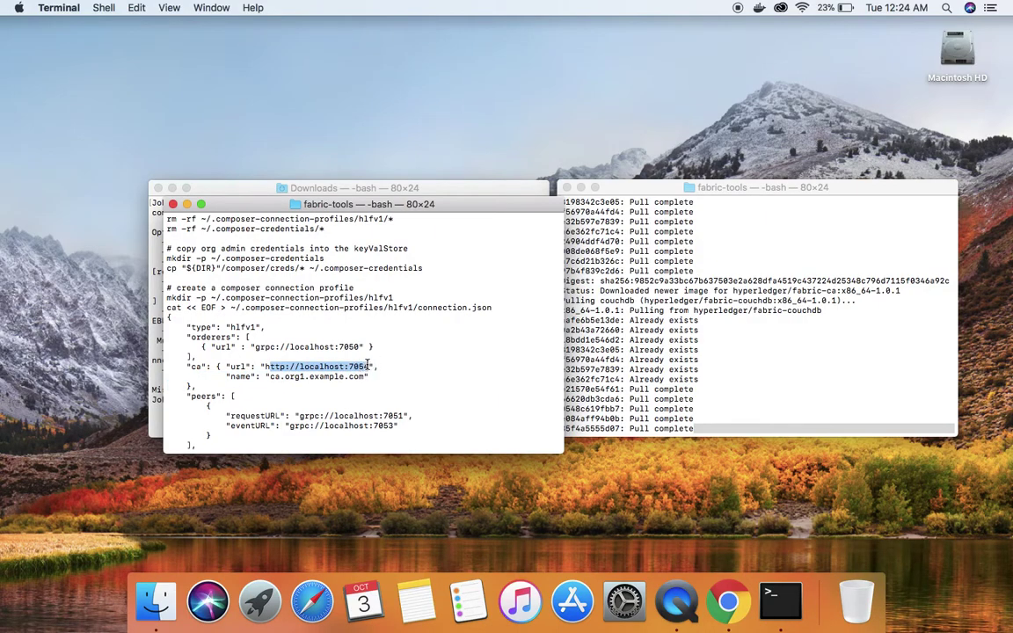
scroll(368, 364, "up", 5)
Inspect the startFabric.sh output, especially the peer channel join error about creating the ledger from the genesis block.
left_click(646, 303)
scroll(647, 303, "up", 5)
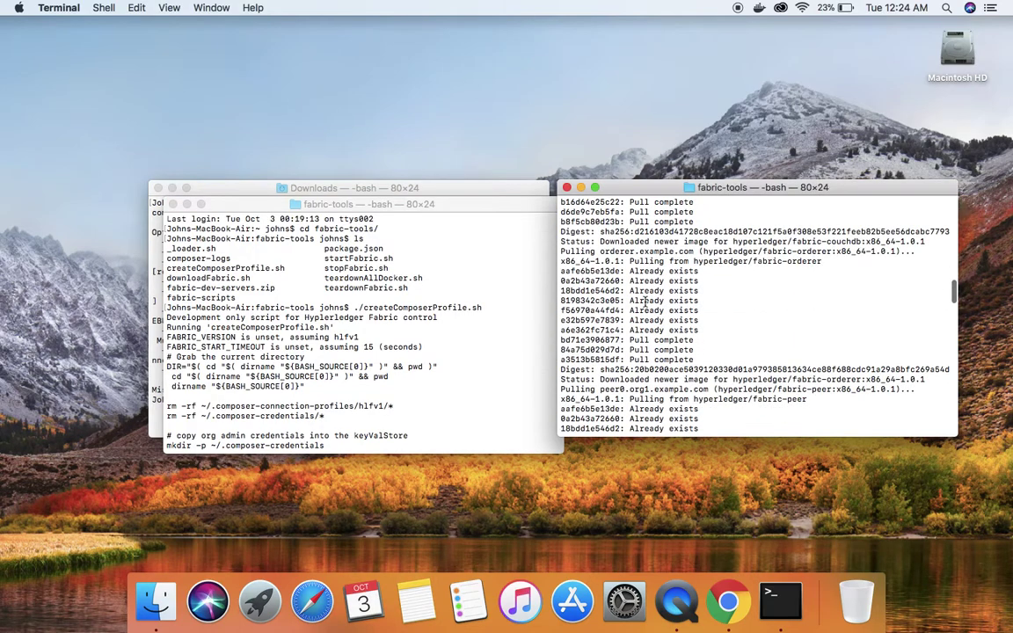
scroll(649, 317, "down", 10)
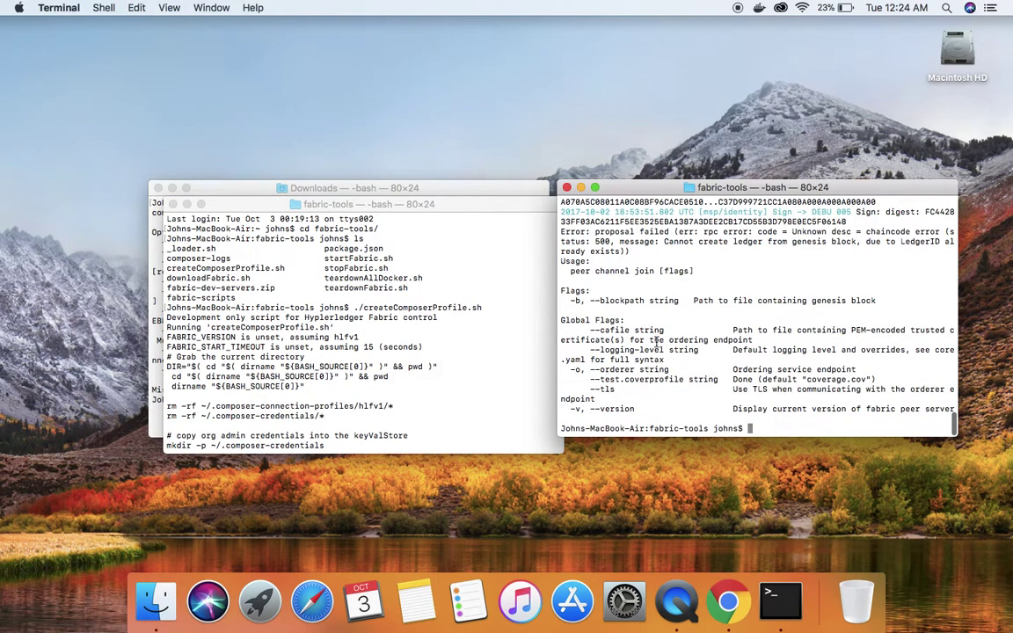
scroll(656, 340, "up", 1)
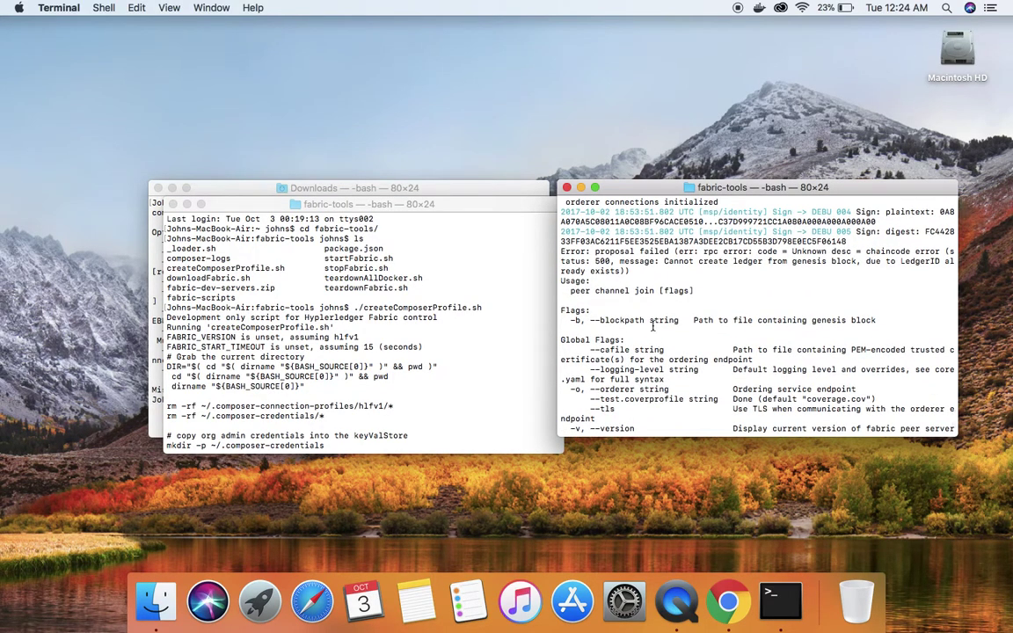
left_click_drag(658, 291, 570, 291)
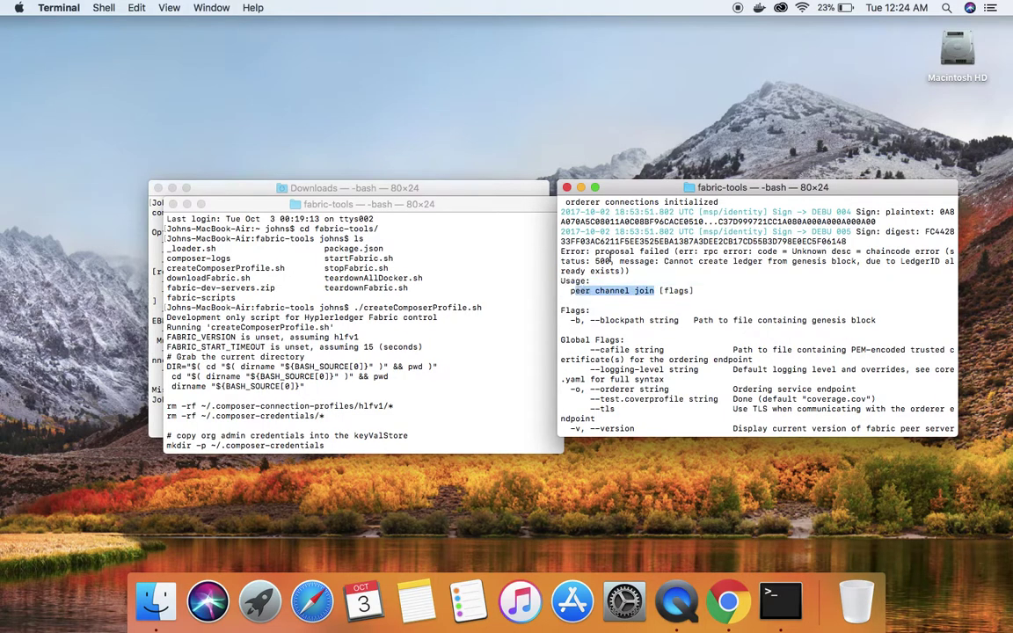
left_click(627, 271)
left_click_drag(627, 271, 674, 252)
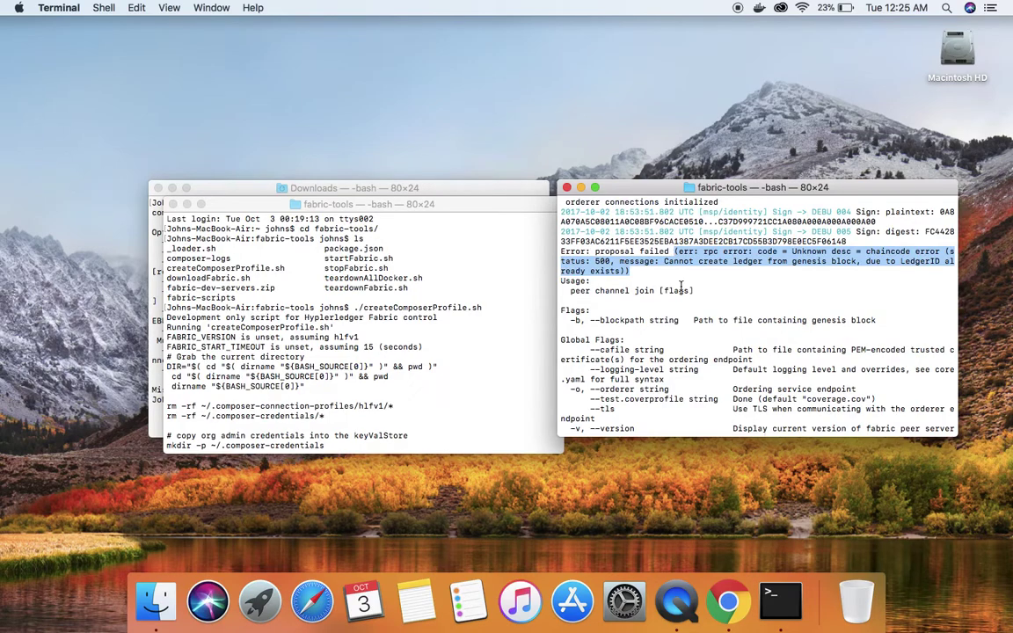
scroll(680, 285, "down", 1)
left_click(654, 261)
scroll(654, 262, "up", 2)
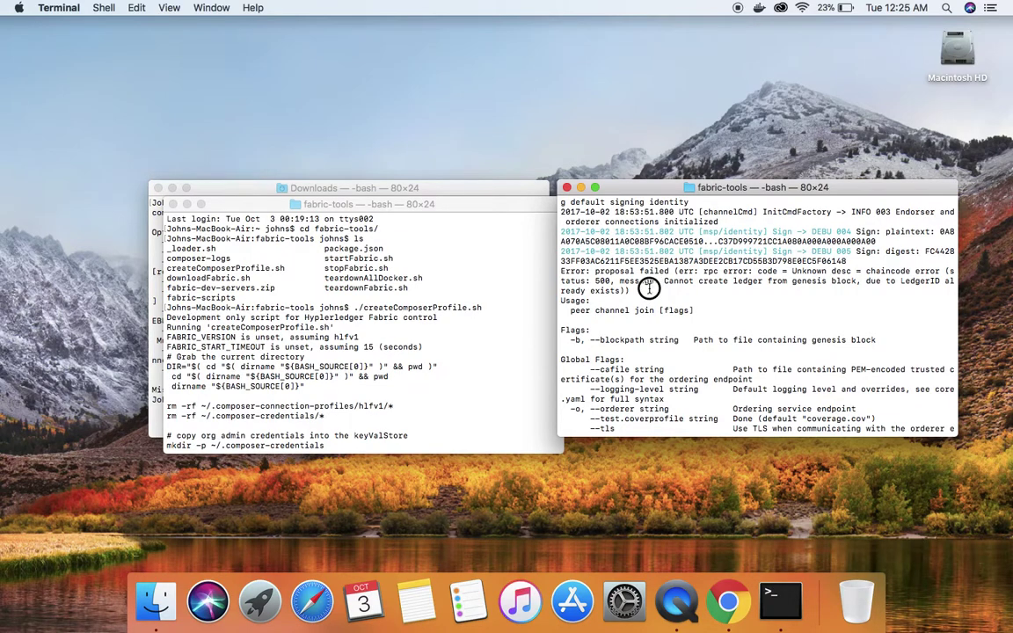
left_click_drag(664, 280, 662, 283)
right_click(666, 283)
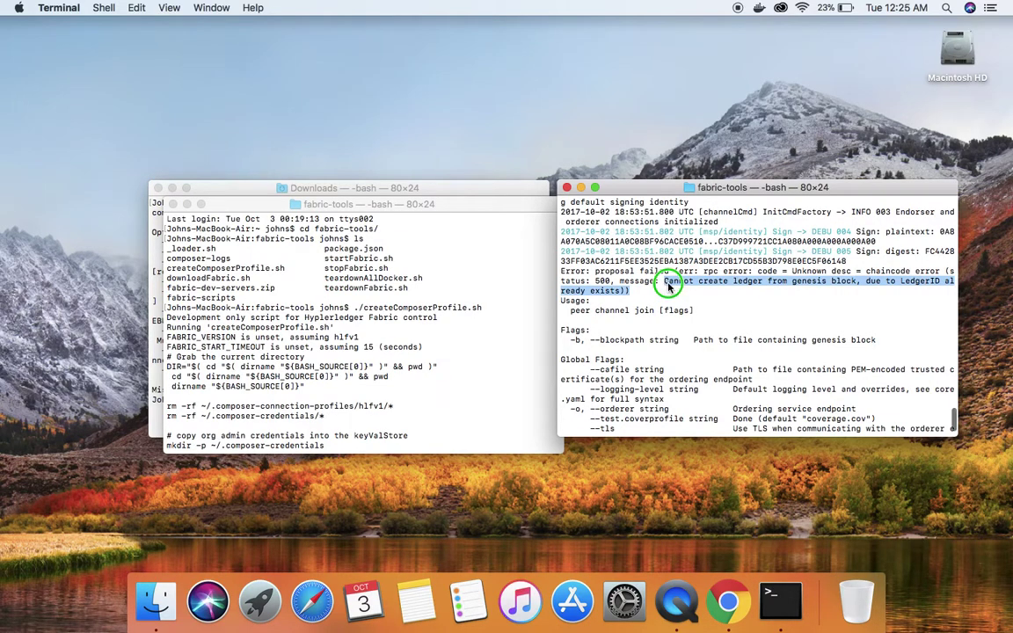
left_click(620, 360)
scroll(643, 316, "down", 3)
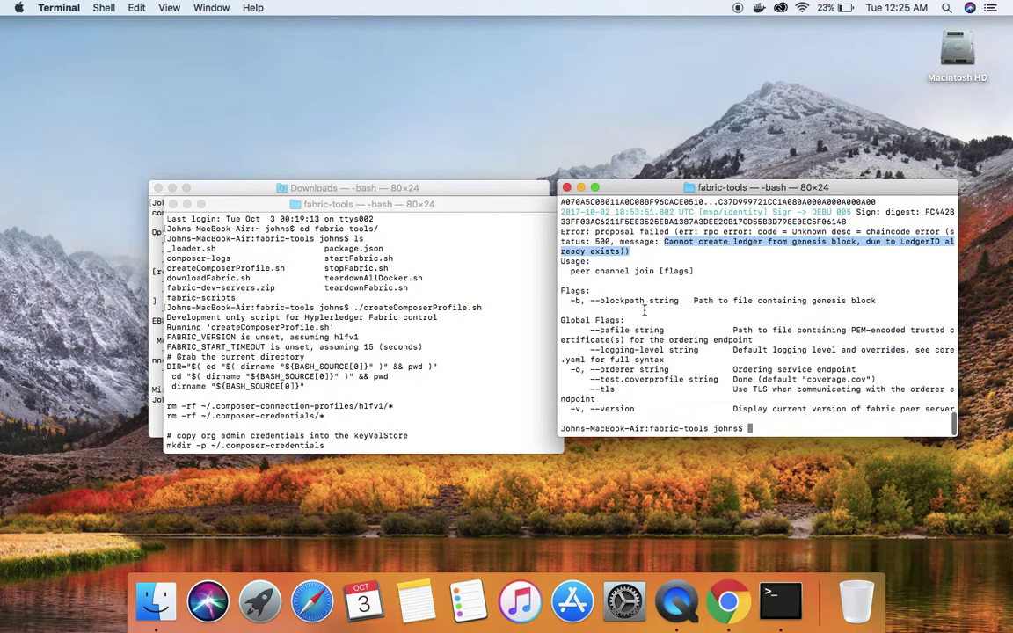
Clear the terminal that ran startFabric.sh and minimize the other two terminal windows.
left_click(645, 310)
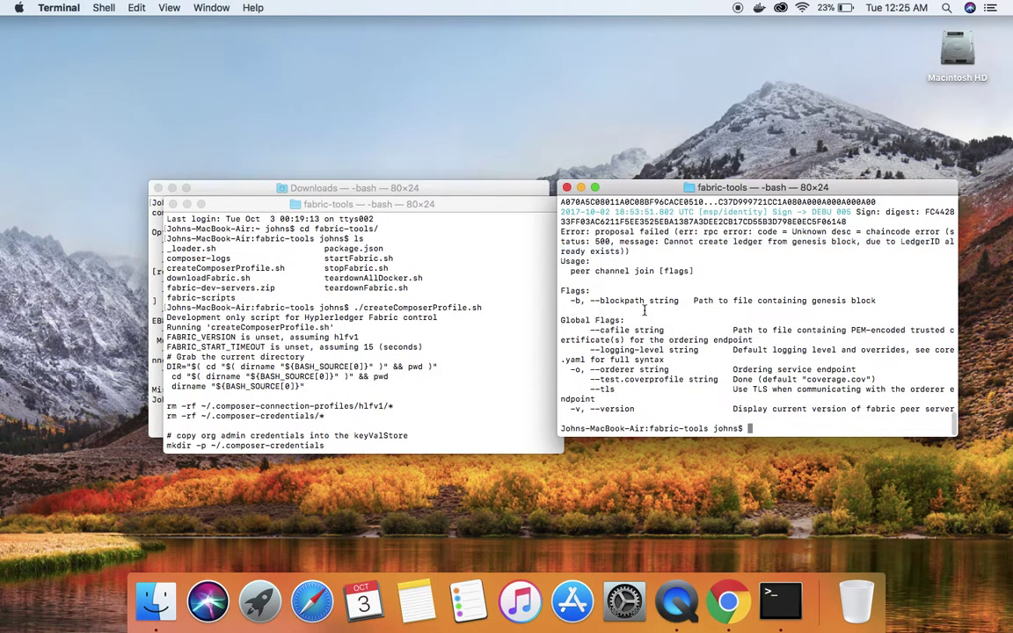
key("super+k")
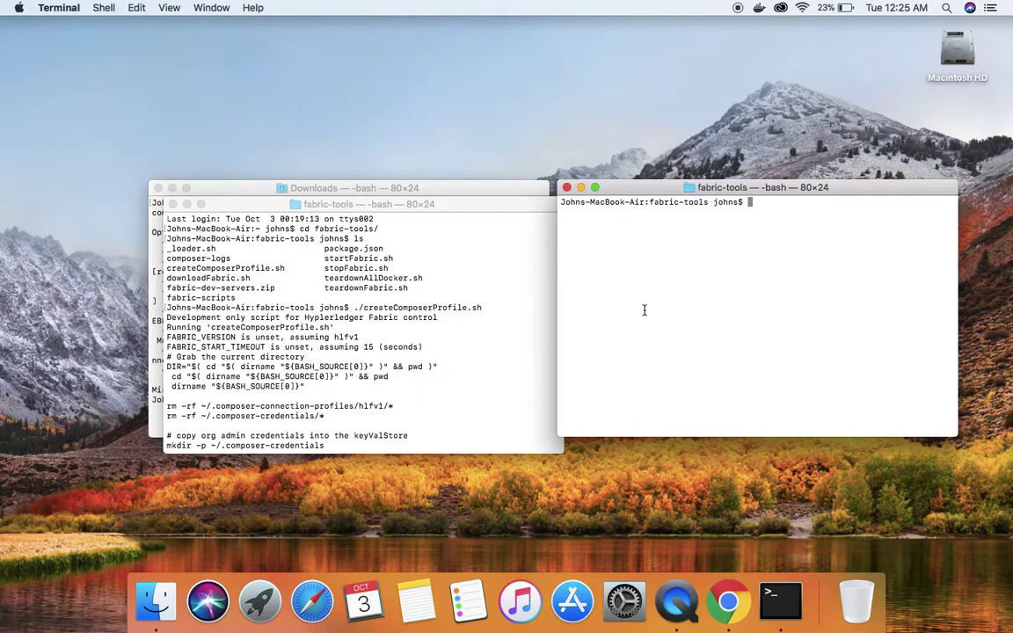
left_click(348, 274)
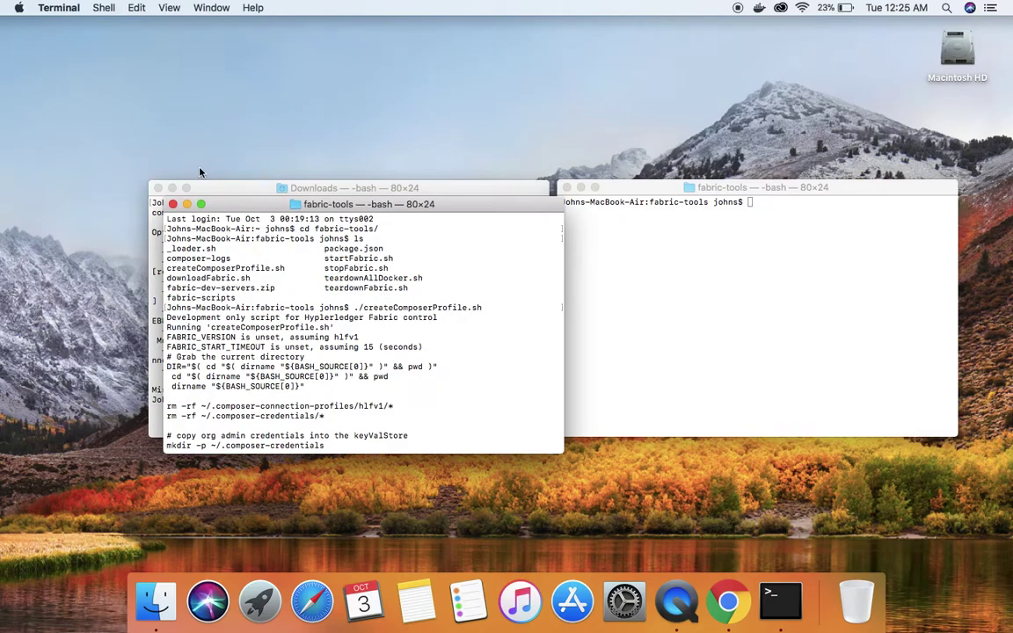
left_click(187, 204)
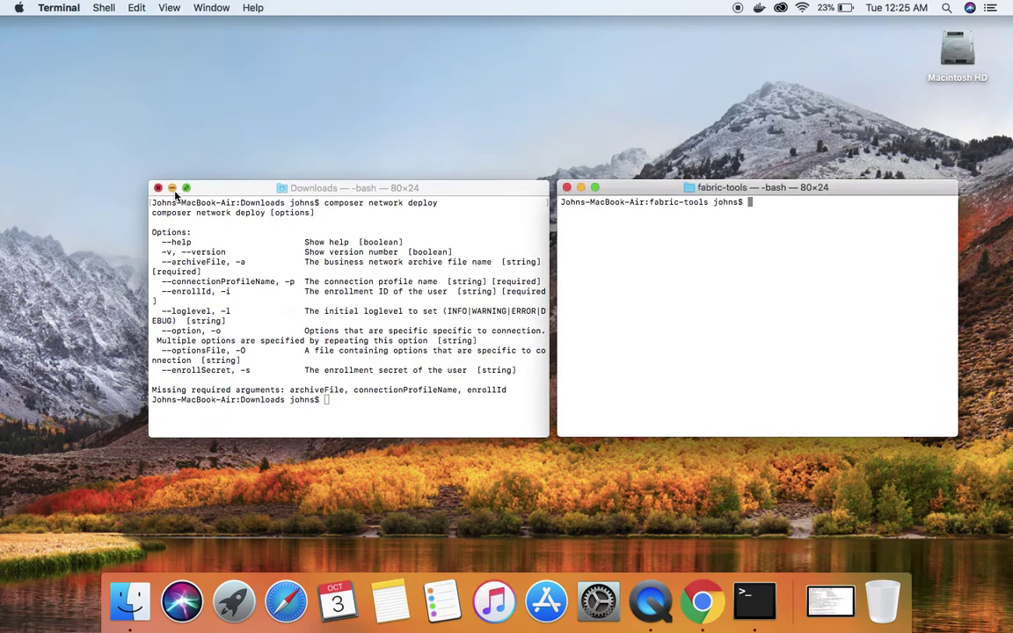
left_click(174, 189)
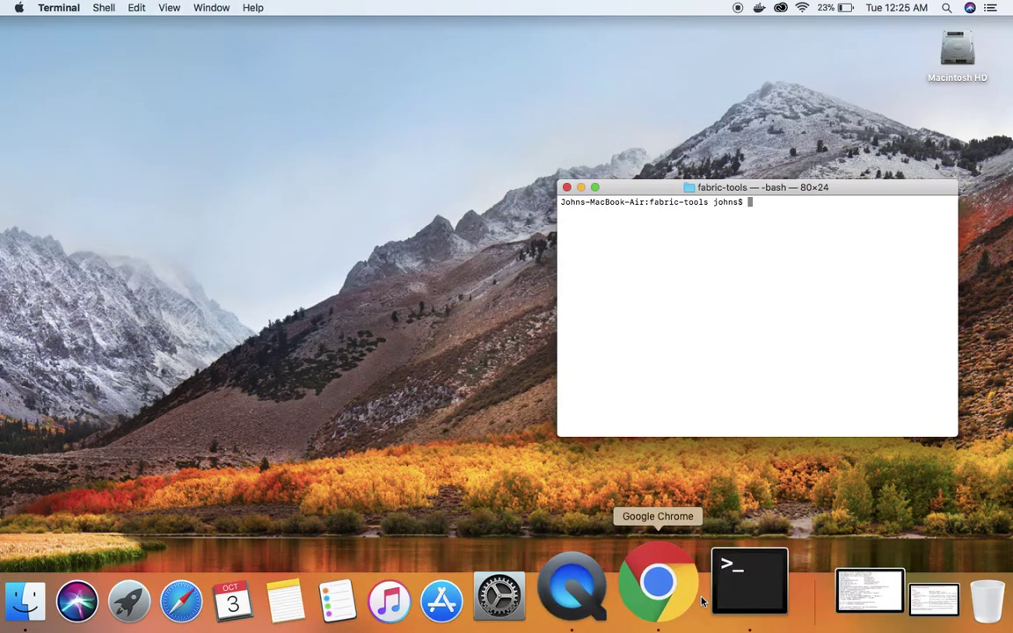
Switch to Chrome and open the Developer Guide tutorial from the Hyperledger Composer installation documentation.
left_click(682, 589)
scroll(689, 361, "down", 1)
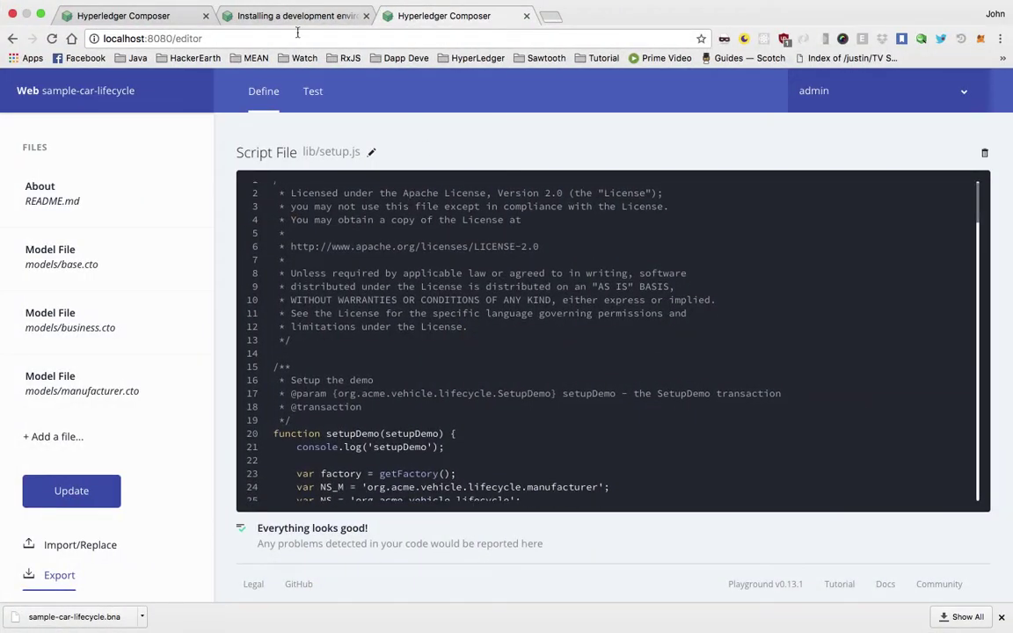
left_click(264, 15)
scroll(262, 452, "down", 10)
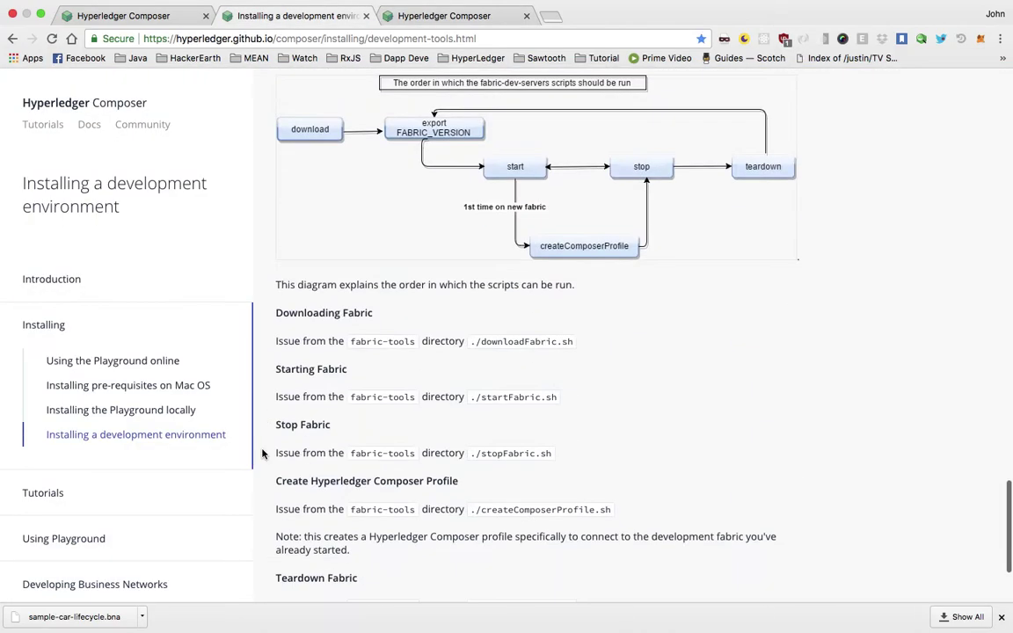
scroll(108, 479, "down", 5)
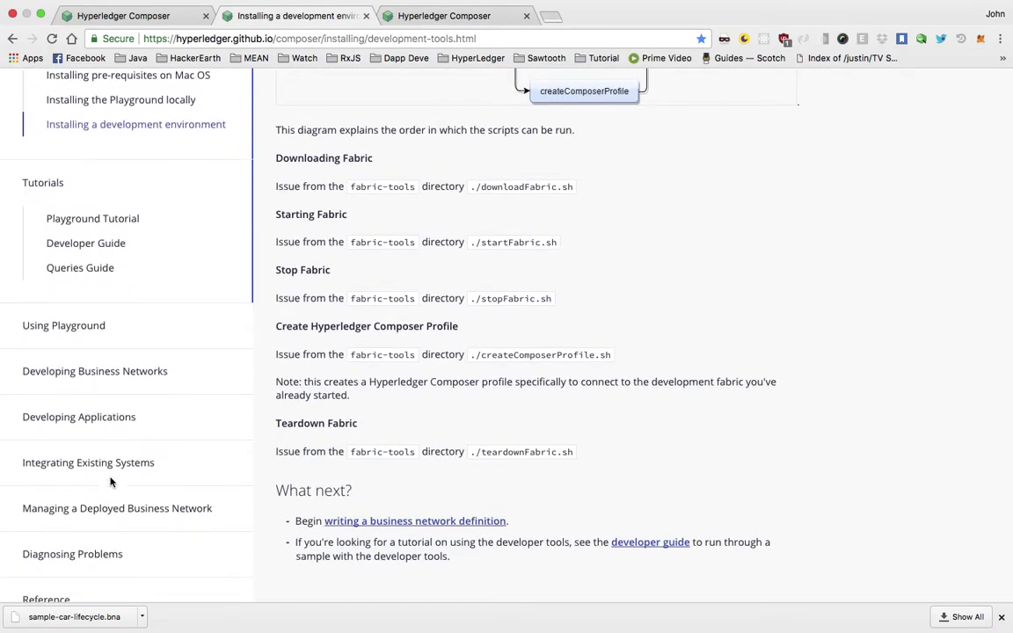
left_click(116, 159)
left_click(86, 210)
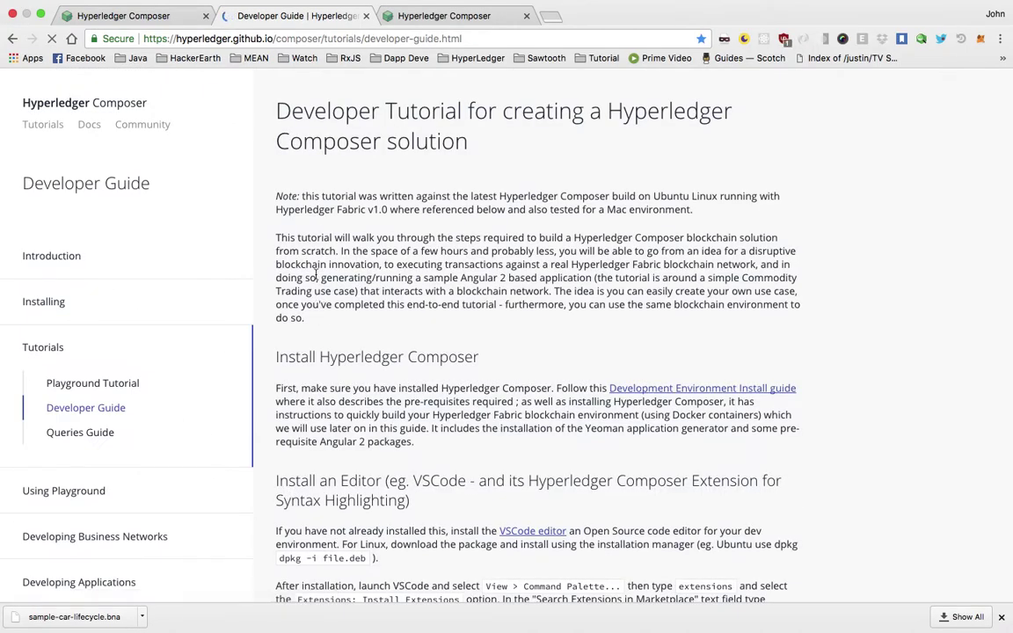
Find the section of the developer tutorial on deploying the BNA file to Hyperledger Fabric v1.0.
scroll(319, 308, "down", 5)
scroll(317, 277, "down", 20)
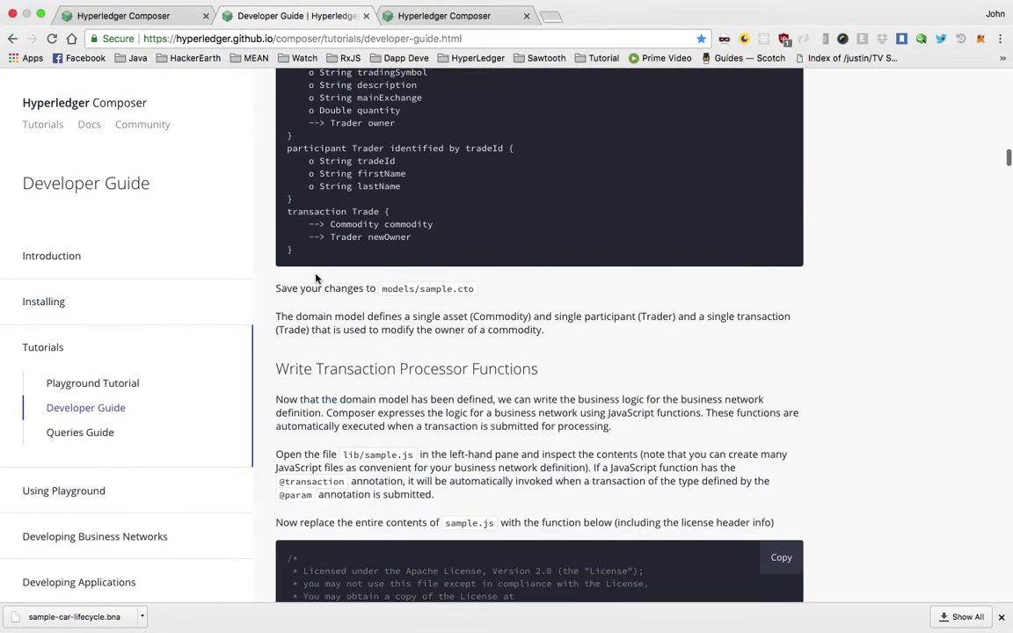
scroll(316, 278, "down", 20)
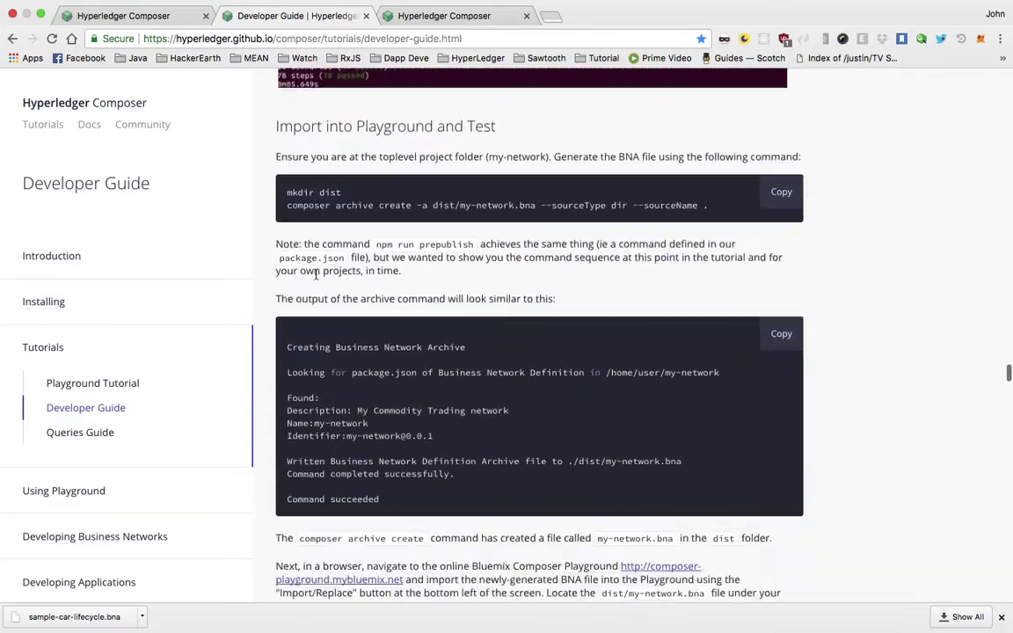
scroll(312, 293, "up", 2)
scroll(530, 219, "down", 15)
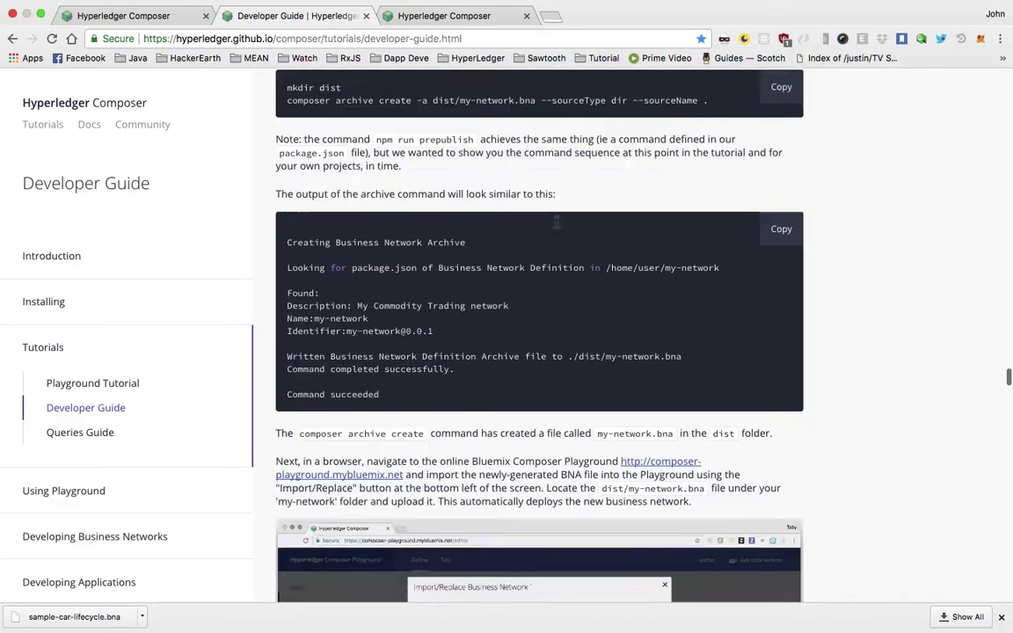
scroll(555, 226, "up", 15)
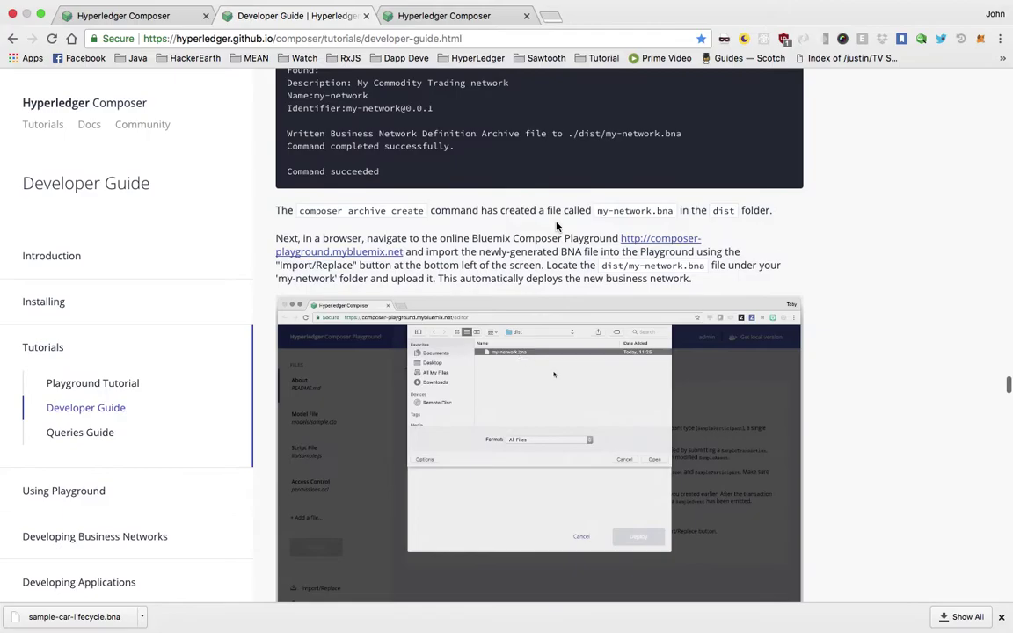
scroll(556, 222, "up", 5)
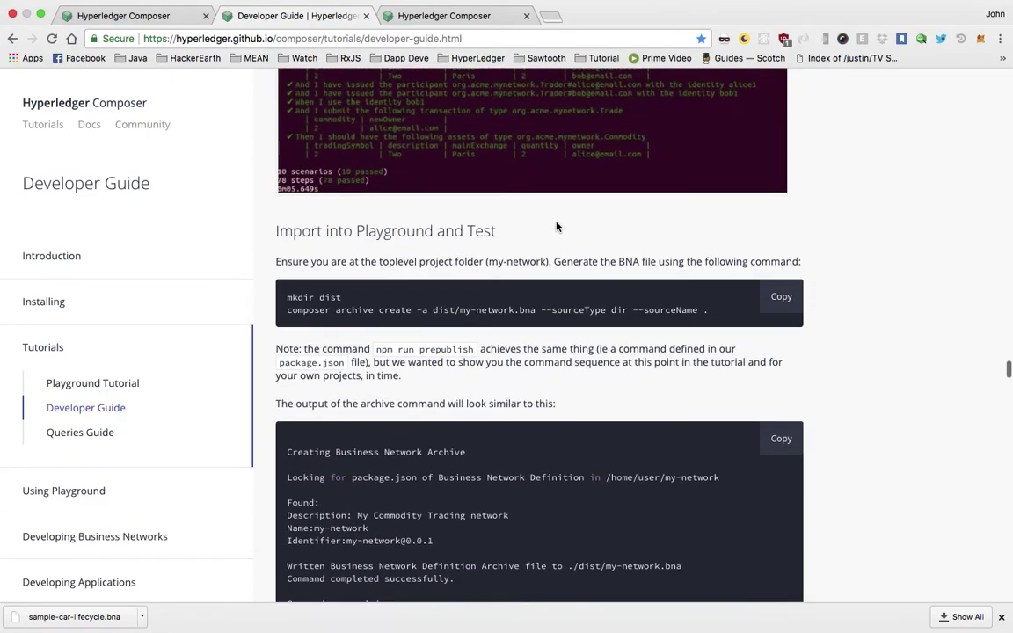
scroll(551, 299, "down", 15)
scroll(543, 440, "down", 6)
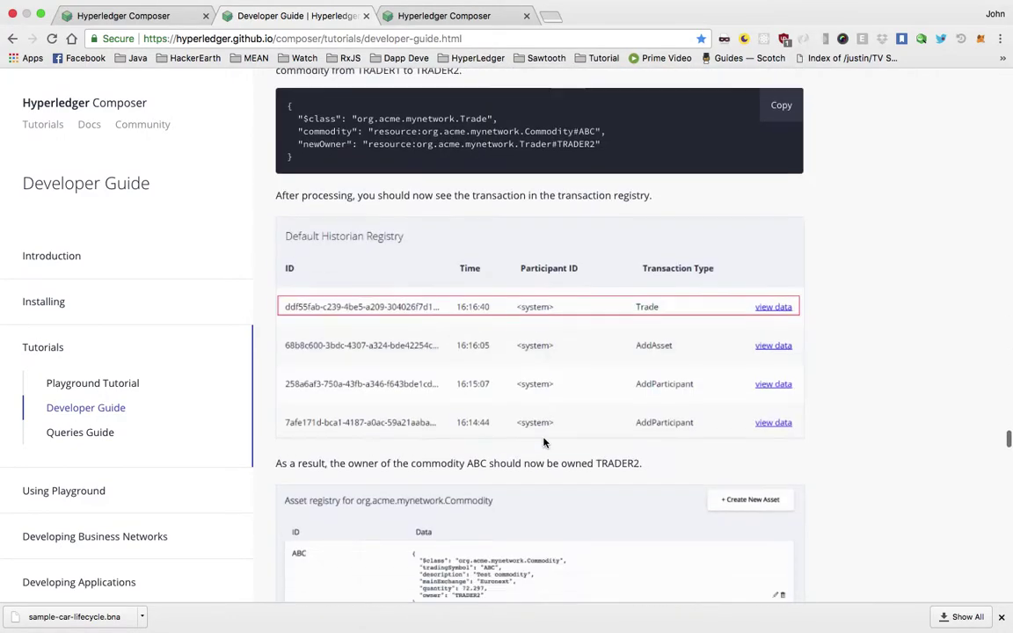
scroll(543, 442, "down", 10)
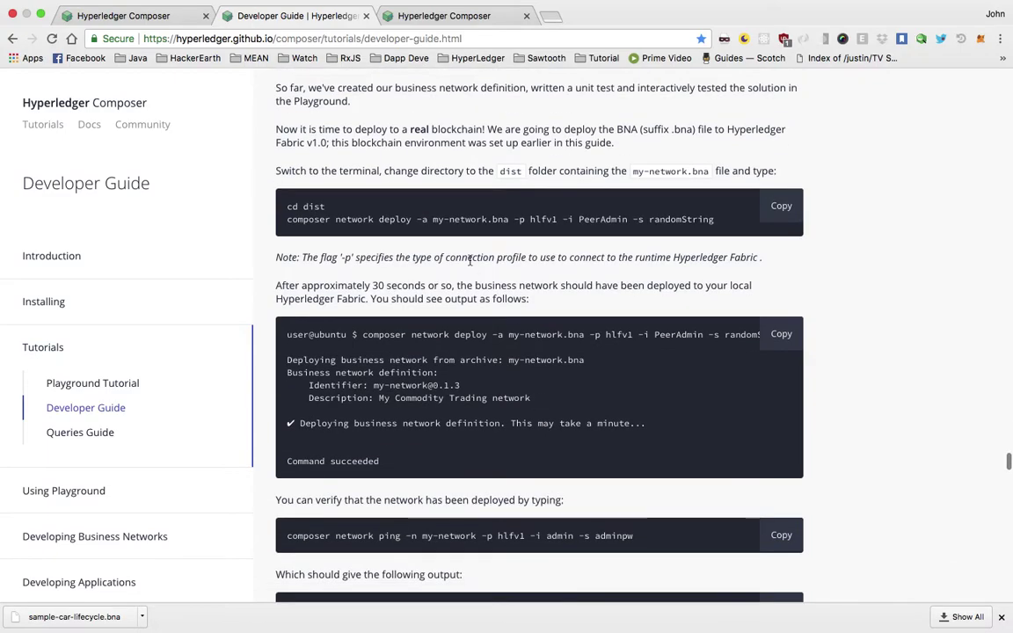
Examine the tutorial's composer network deploy command, including its archive, connection profile and identity options.
left_click_drag(714, 220, 605, 220)
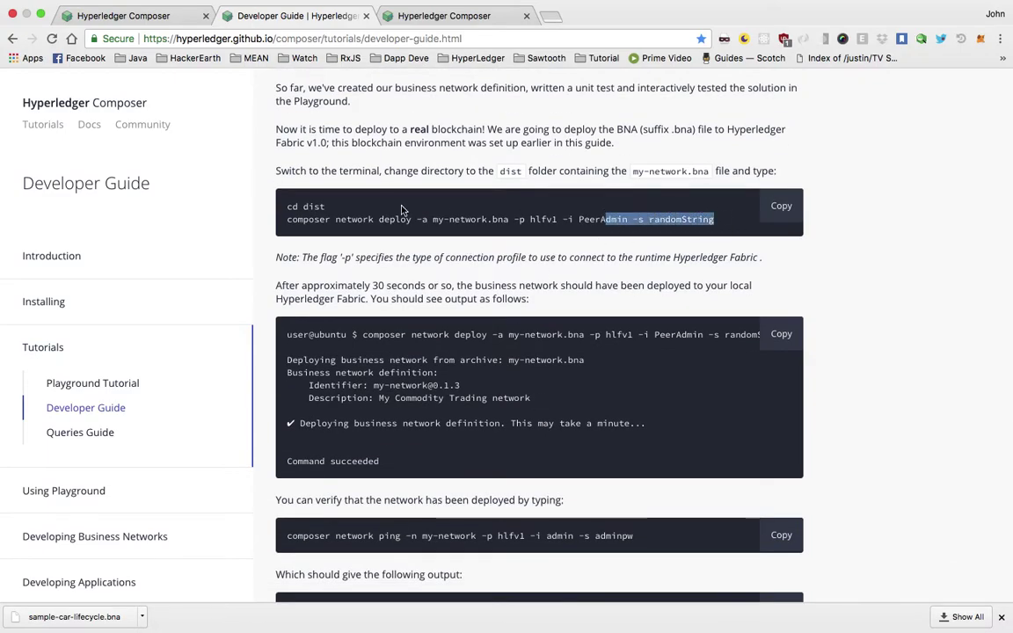
left_click_drag(432, 220, 508, 225)
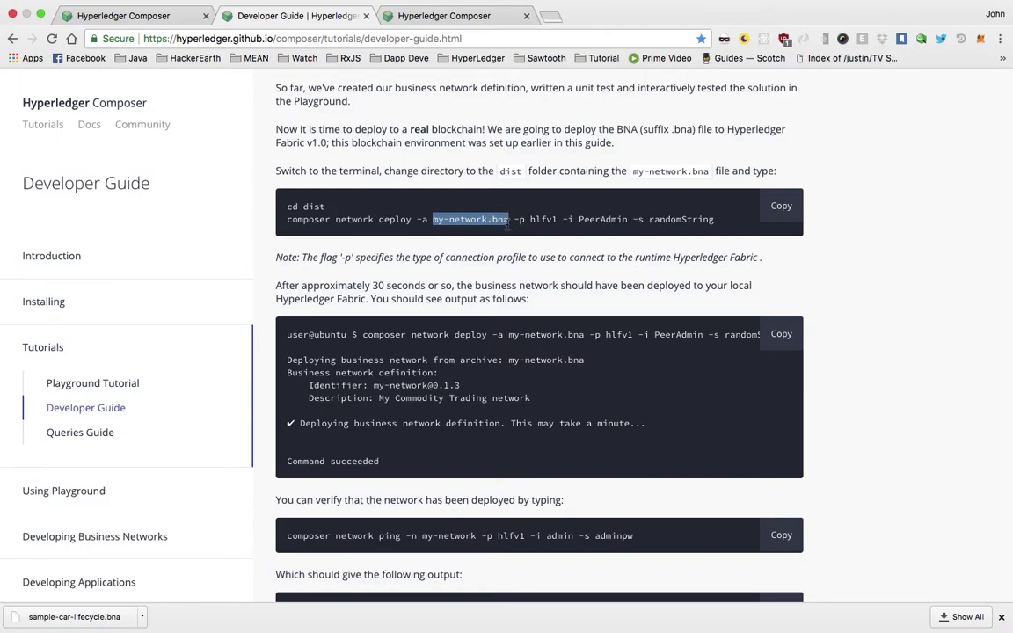
left_click(573, 200)
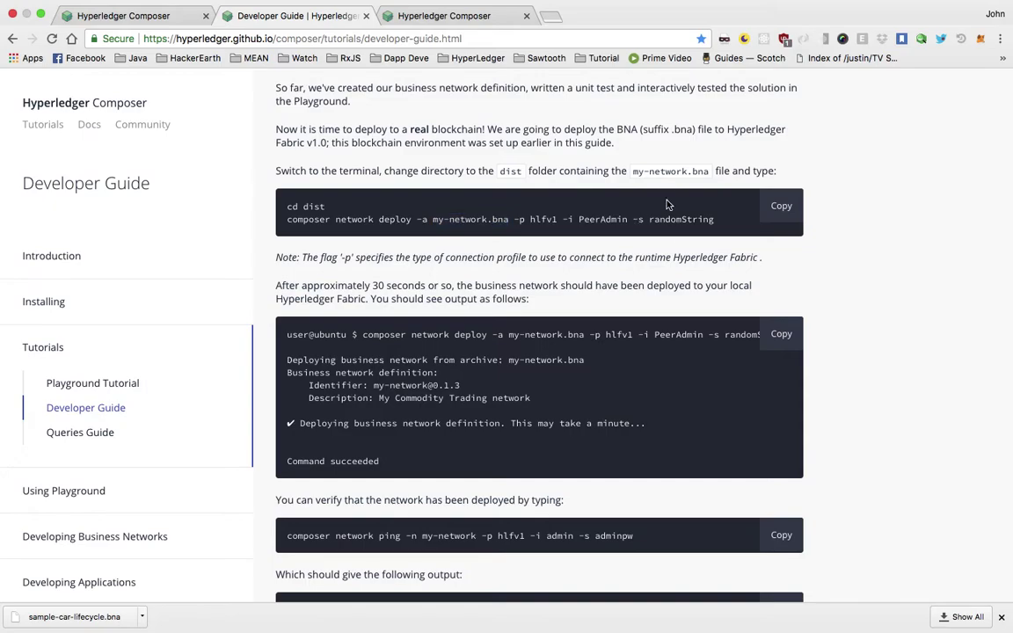
left_click_drag(713, 220, 278, 208)
left_click(380, 274)
Switch to Terminal, go through the home directory to the Downloads folder, and list its files.
key("super+Tab")
type("cd")
key("Return")
type("cd Dow")
key("Tab")
key("Return")
type("ls")
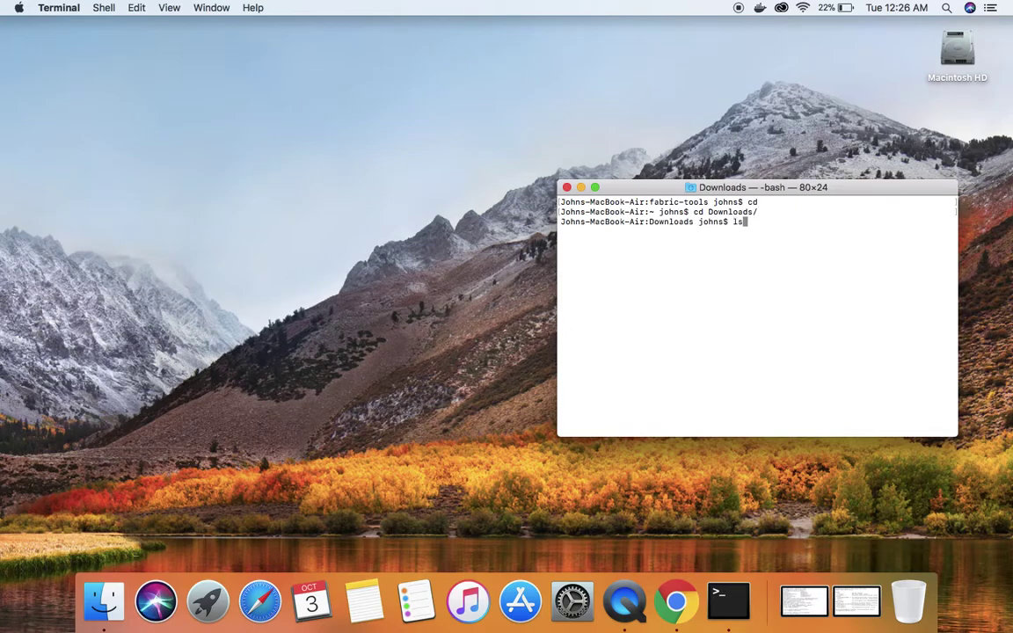
key("Return")
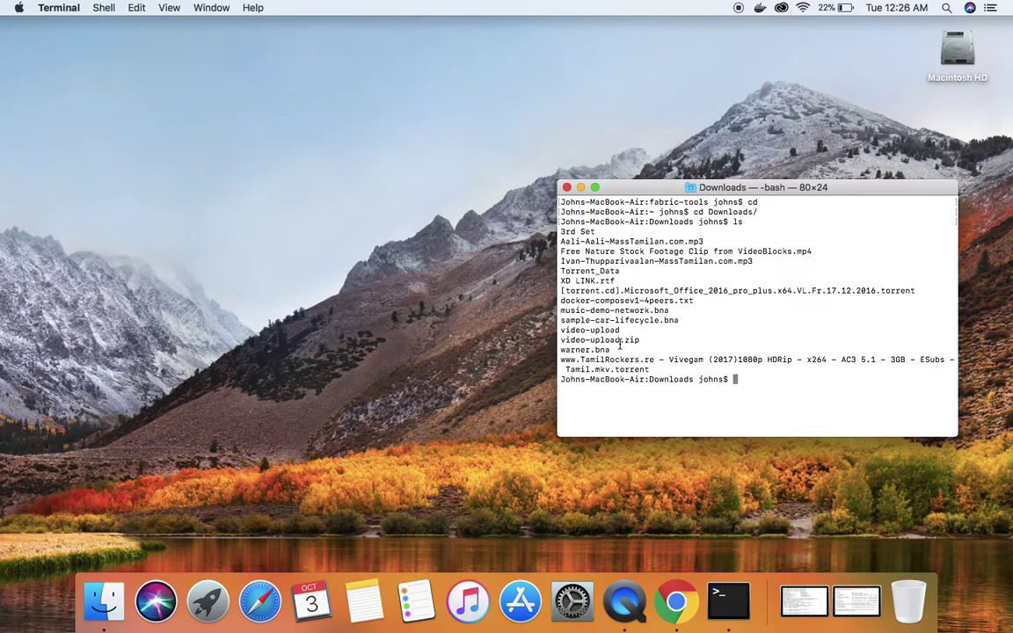
Copy the file name sample-car-lifecycle.bna from the listing and clear the terminal.
left_click(692, 321)
left_click_drag(692, 321, 559, 319)
key("super+c")
key("super+k")
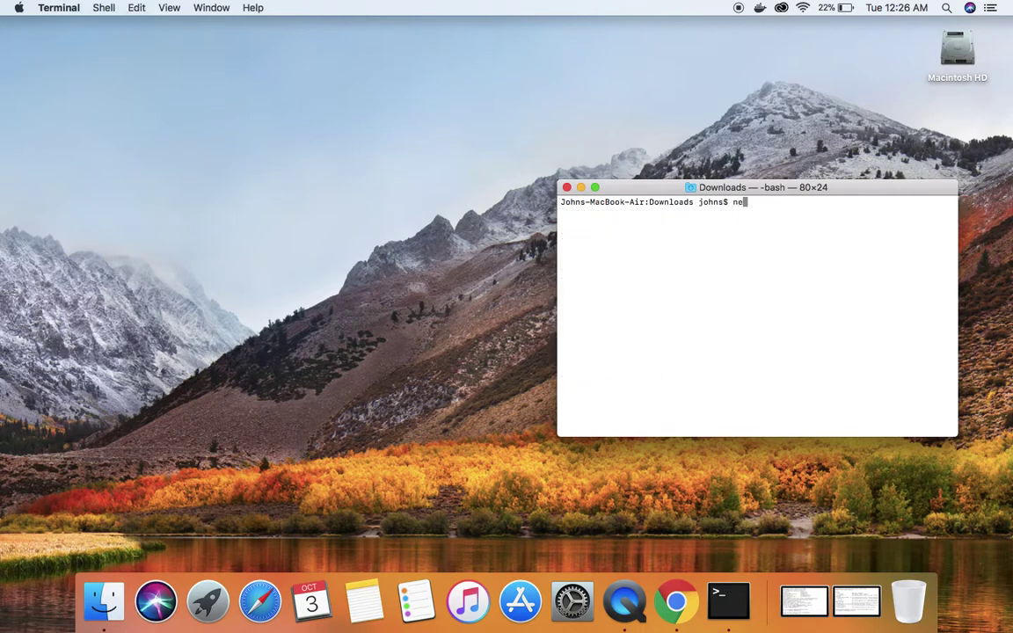
Begin the deployment command with composer network deploy -a sample-car-lifecycle.bna at the prompt.
type("composer network e")
type("eplo")
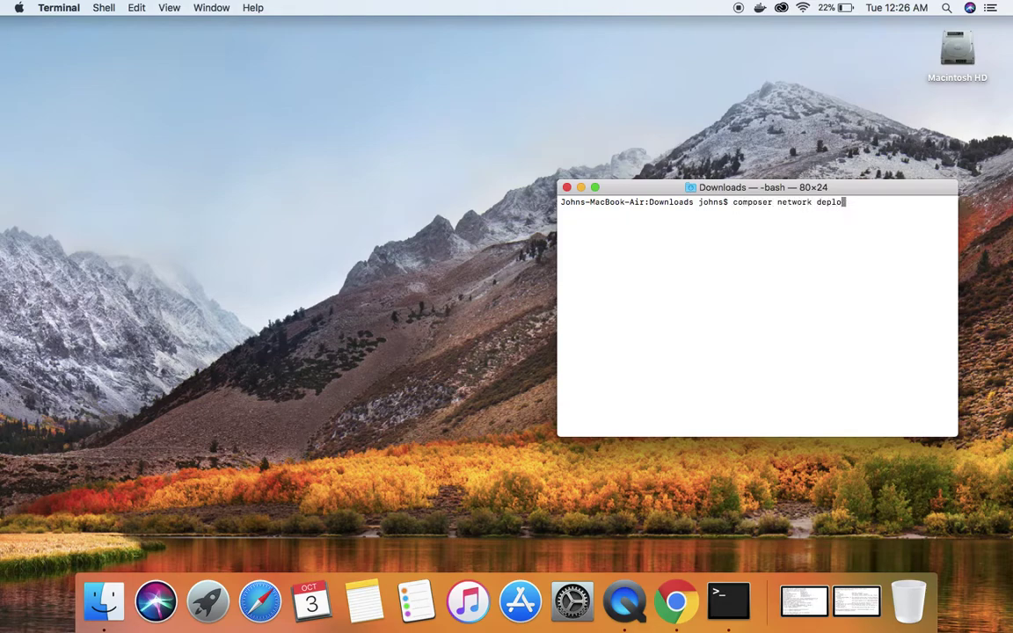
type("y -a")
key("super+v")
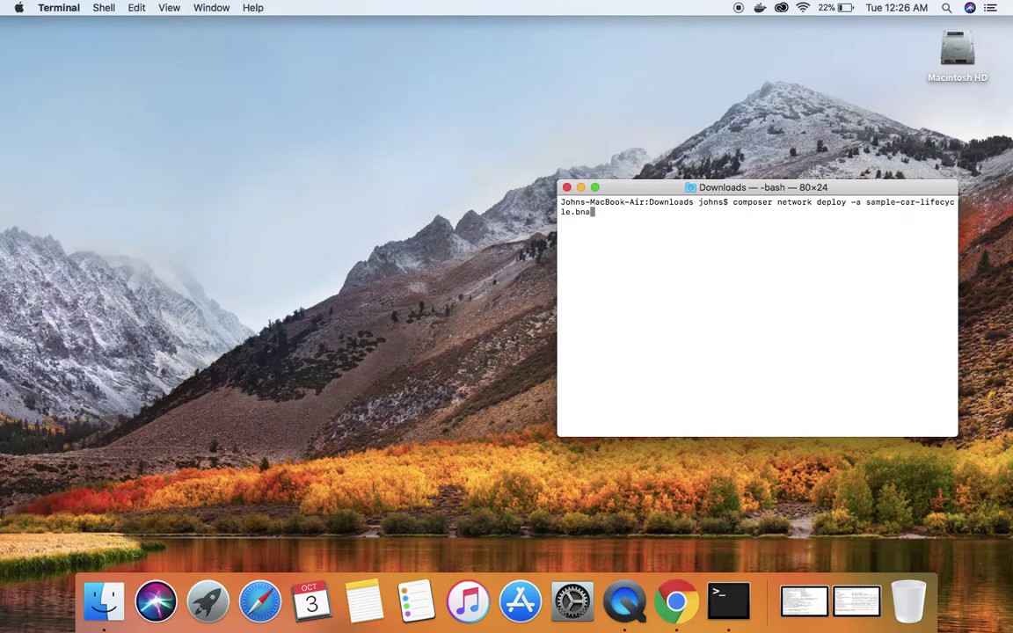
Check the tutorial's example and add the connection profile option -p hlfv1 to the deploy command.
key("ctrl+Right")
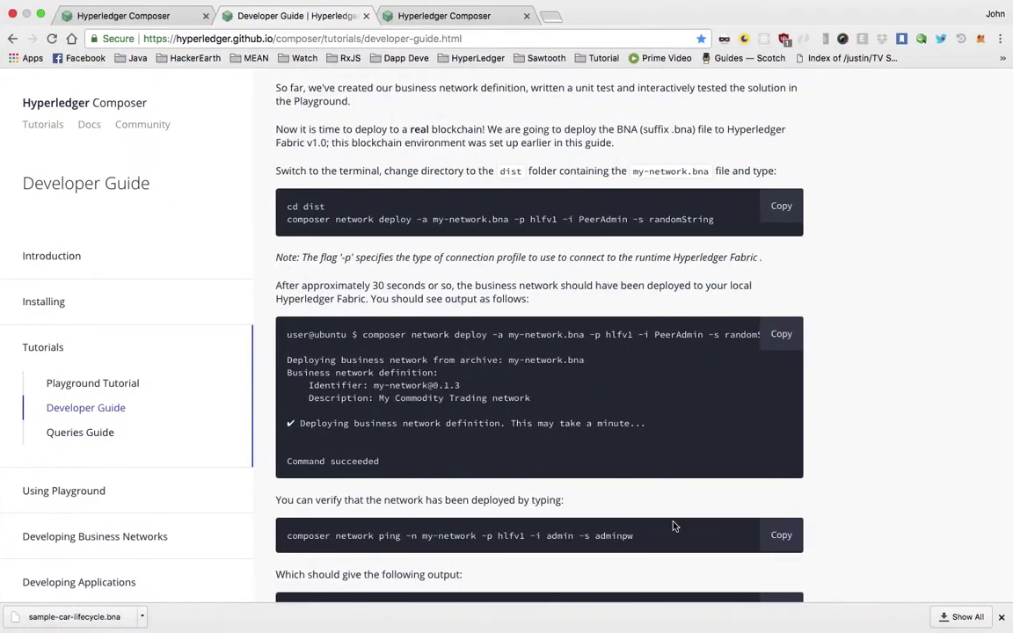
key("ctrl+Left")
type("-p h")
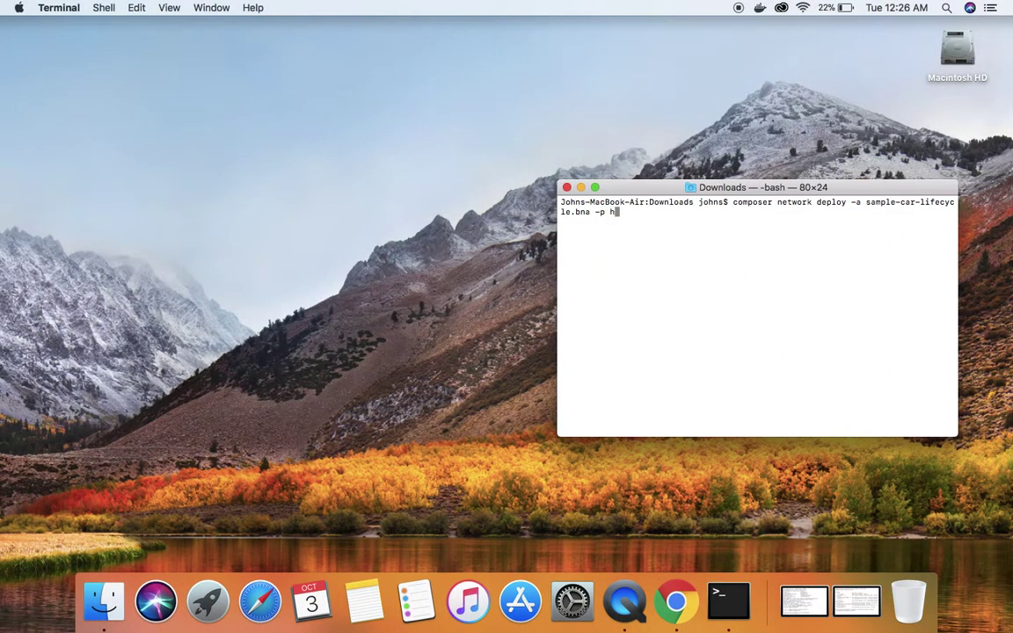
type("lfv")
Look up the identity in the tutorial's example and add -i PeerAdmin to the deploy command.
key("ctrl+Right")
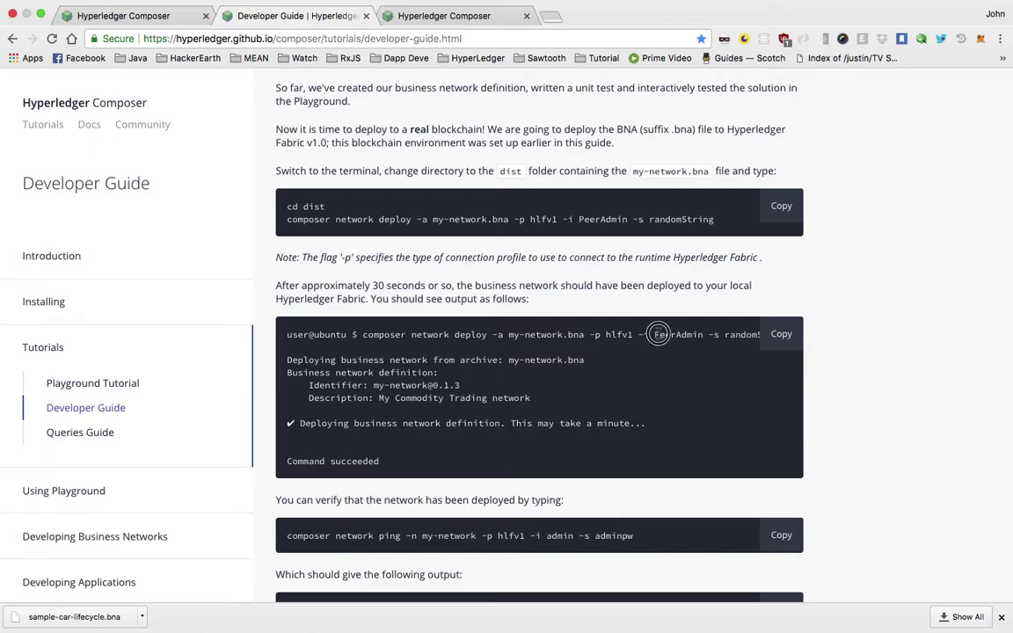
triple_click(658, 334)
double_click(658, 334)
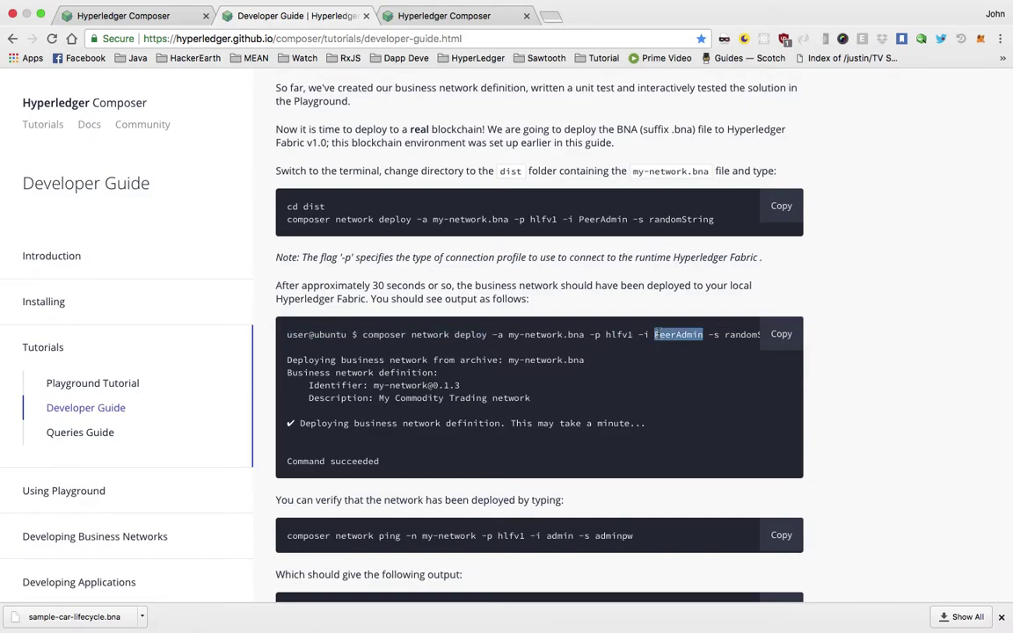
key("super+Tab")
type("-")
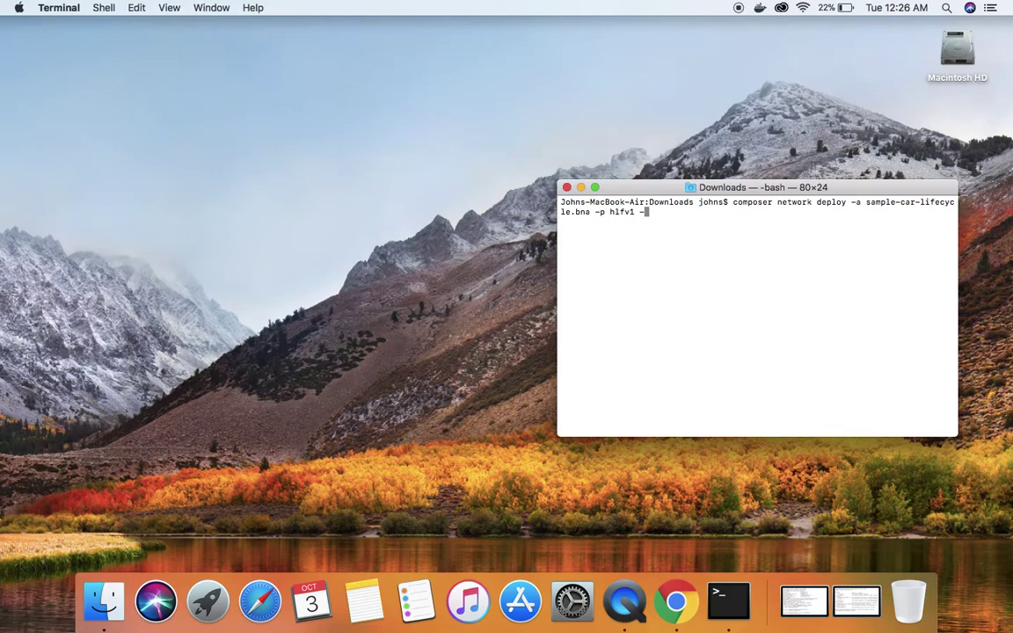
type("i")
key("ctrl+Right")
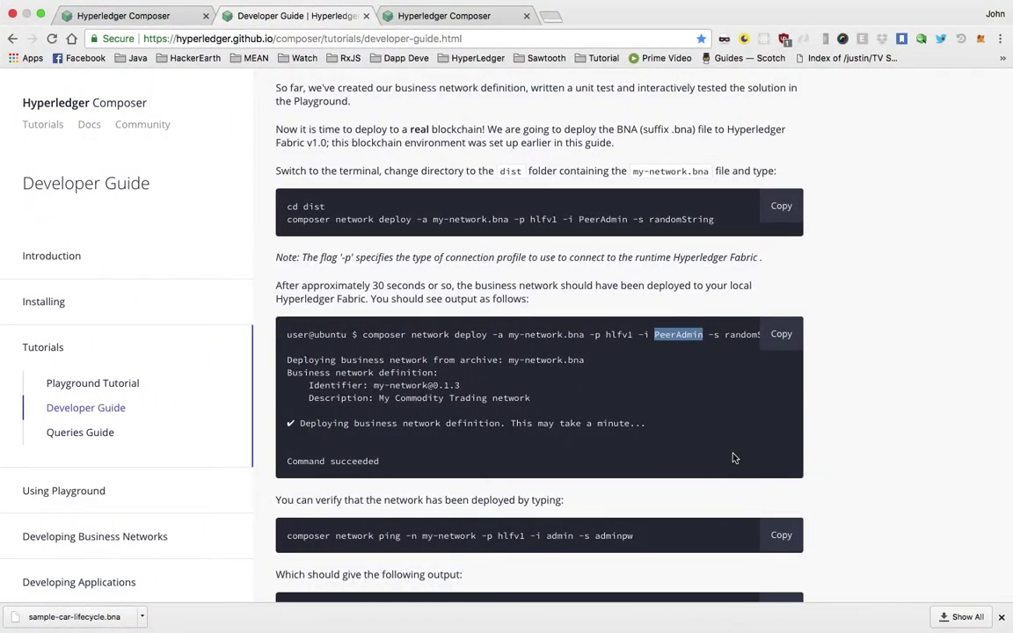
key("ctrl+Left")
type("PeerAdmin -")
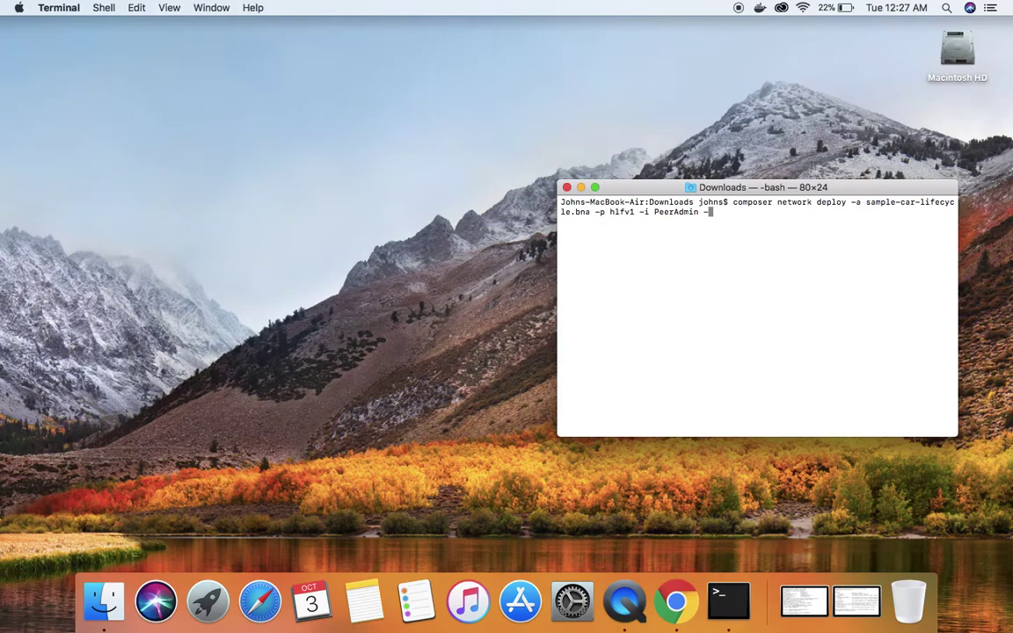
Add the enrollment secret with the -s option and run the composer network deploy command.
key("ctrl+Right")
key("ctrl+Left")
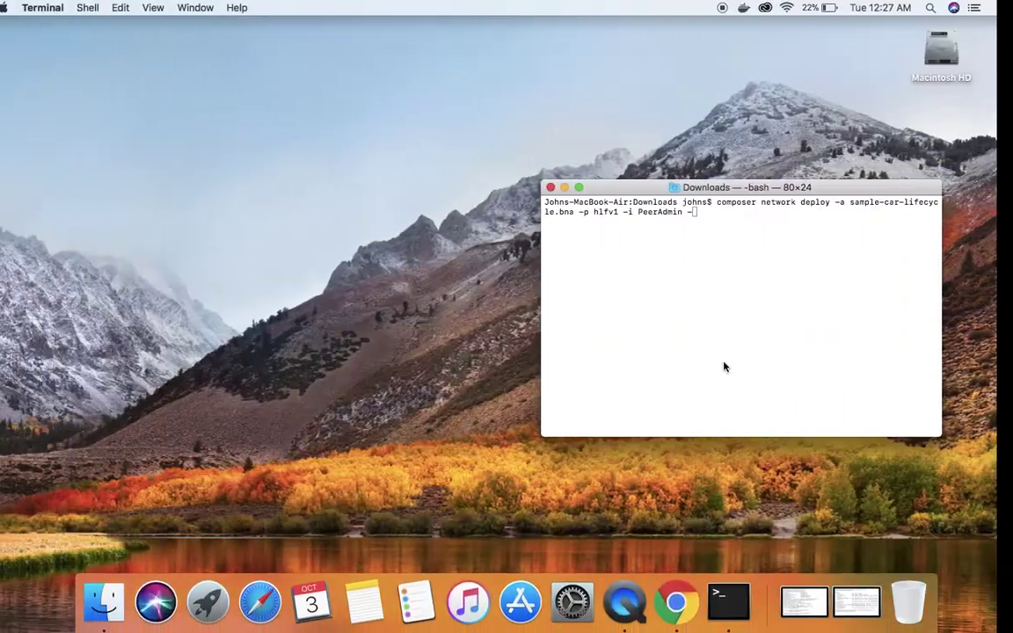
type("s ")
type("ra")
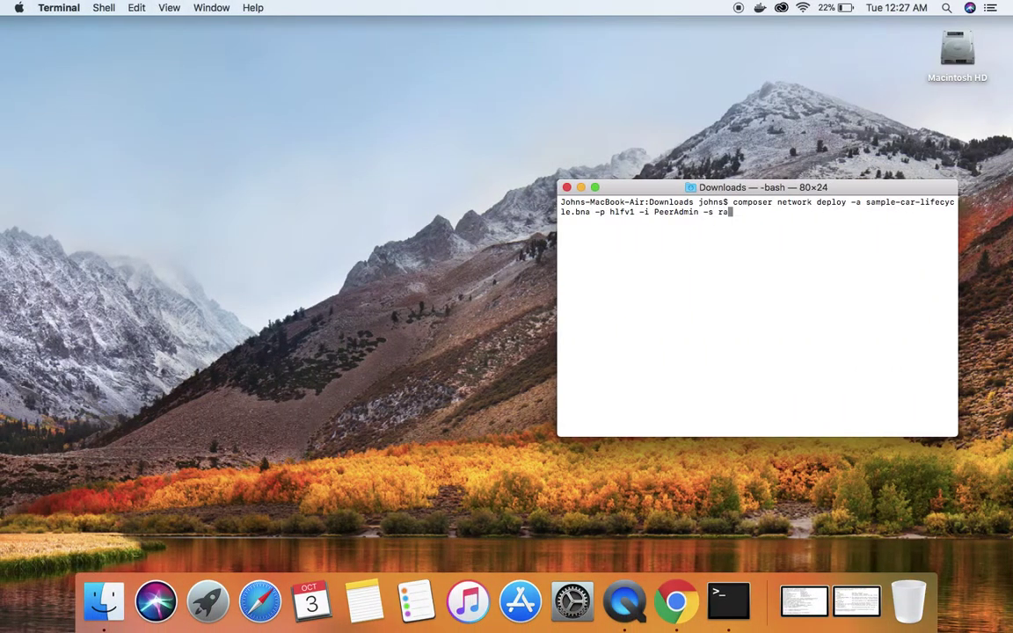
type("ndomString")
key("Return")
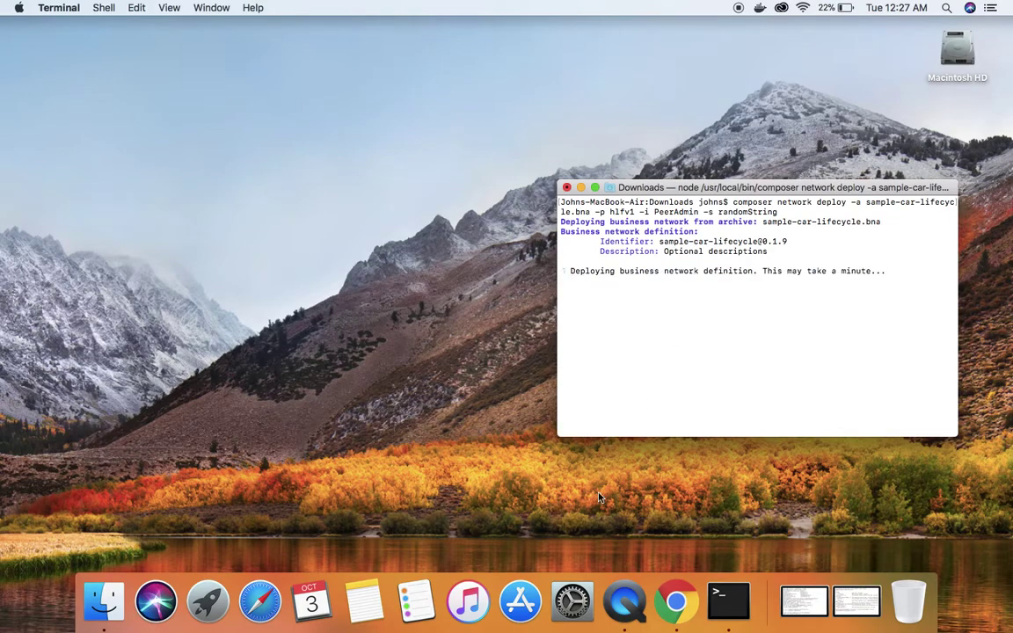
triple_click(644, 312)
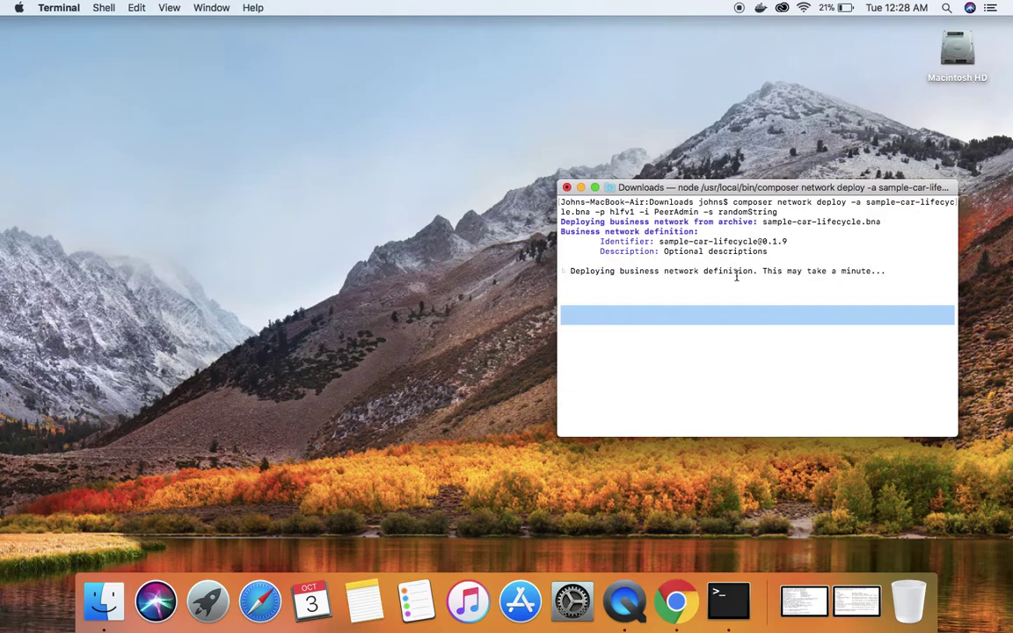
left_click_drag(777, 271, 877, 272)
right_click(840, 306)
left_click(841, 303)
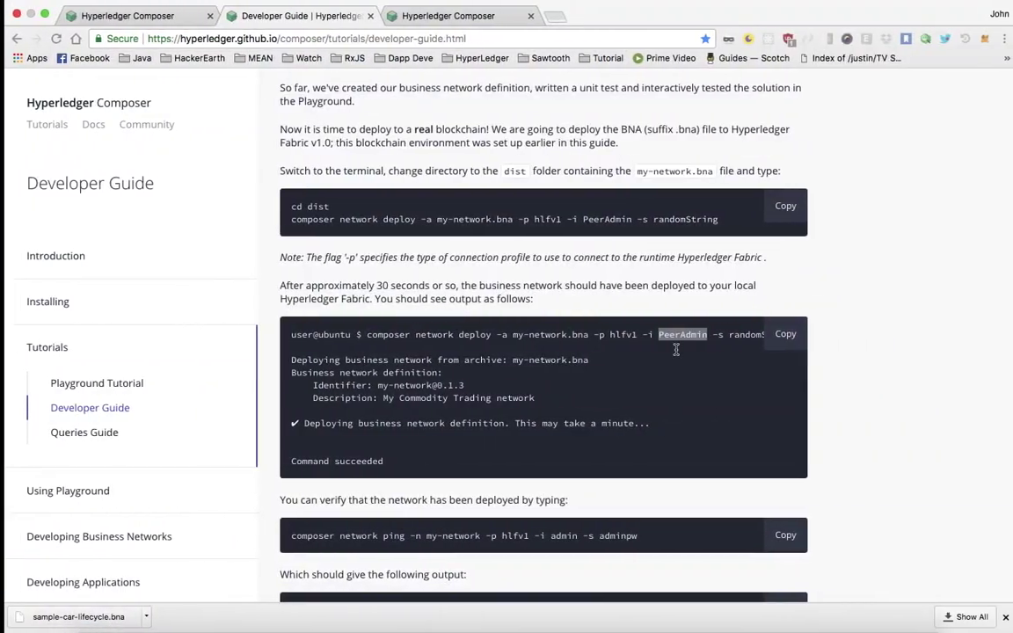
Examine the tutorial's composer network ping command for verifying the deployment, especially its admin identity and secret options.
scroll(668, 251, "down", 3)
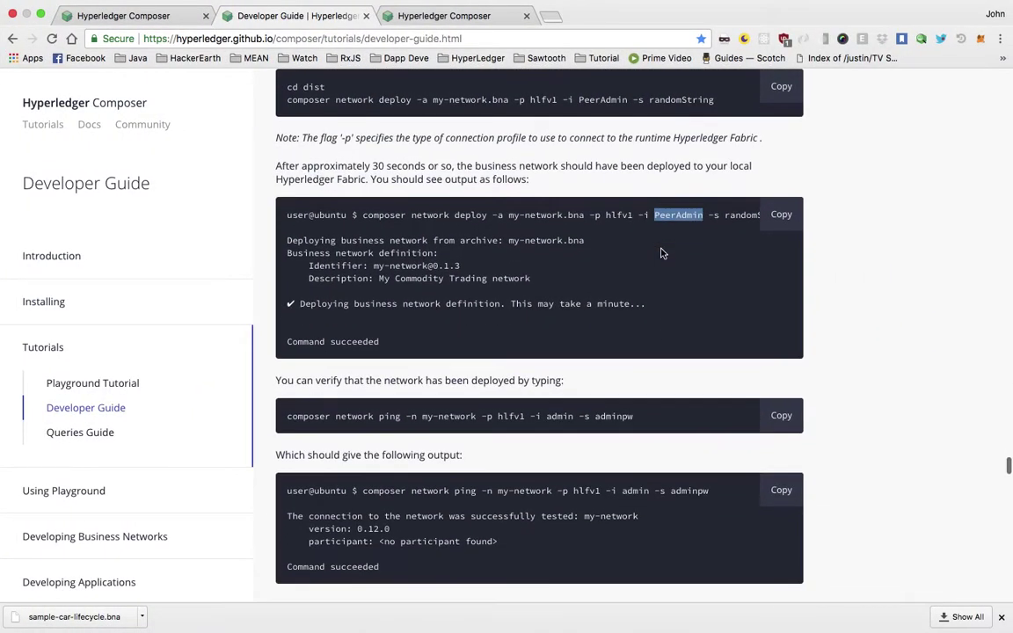
scroll(662, 253, "down", 4)
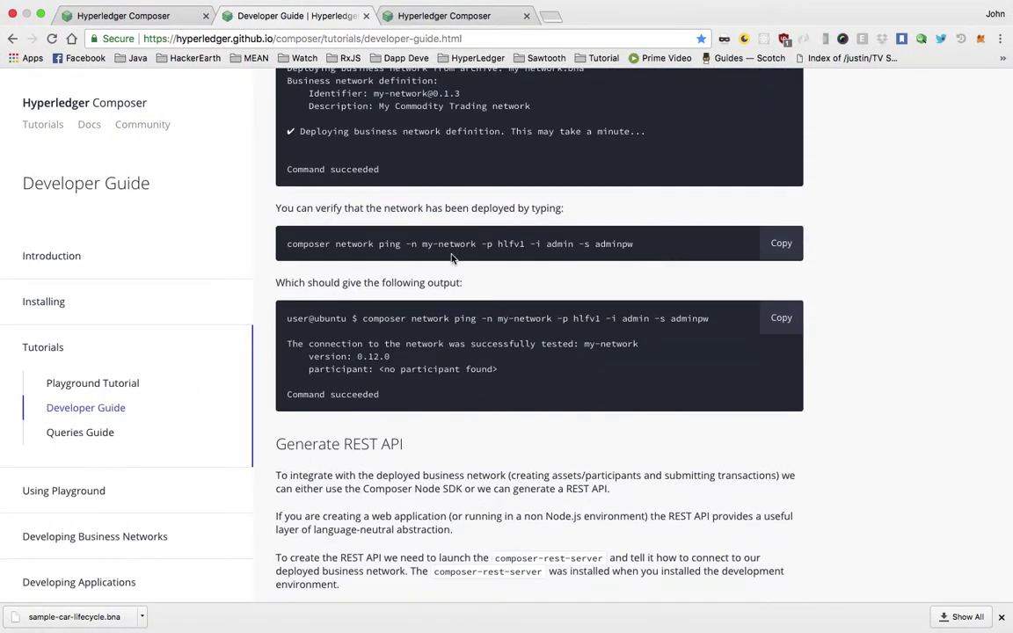
left_click_drag(704, 257, 278, 253)
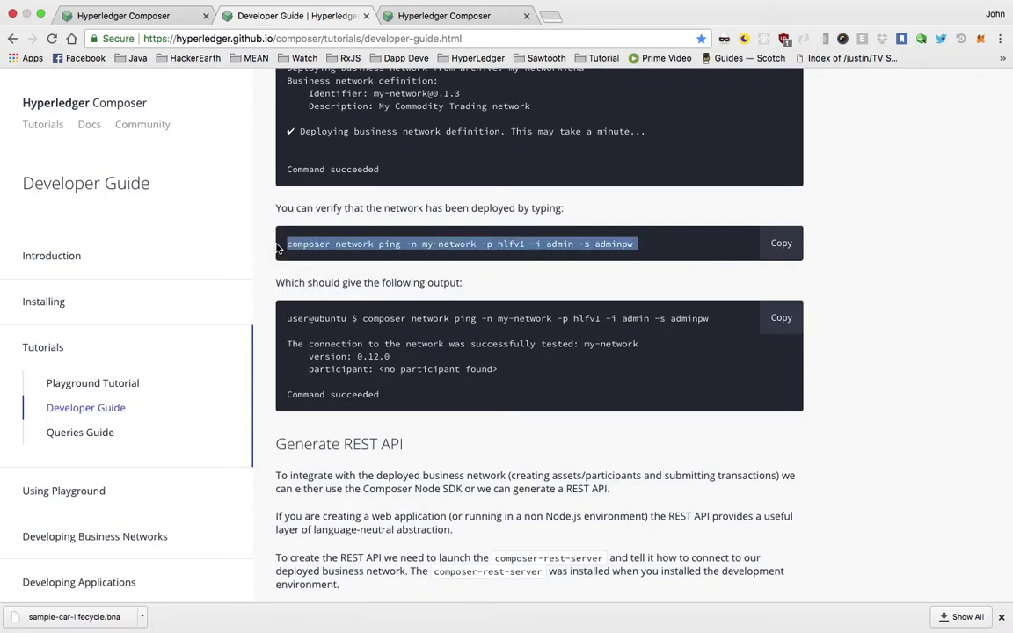
left_click(559, 248)
double_click(560, 248)
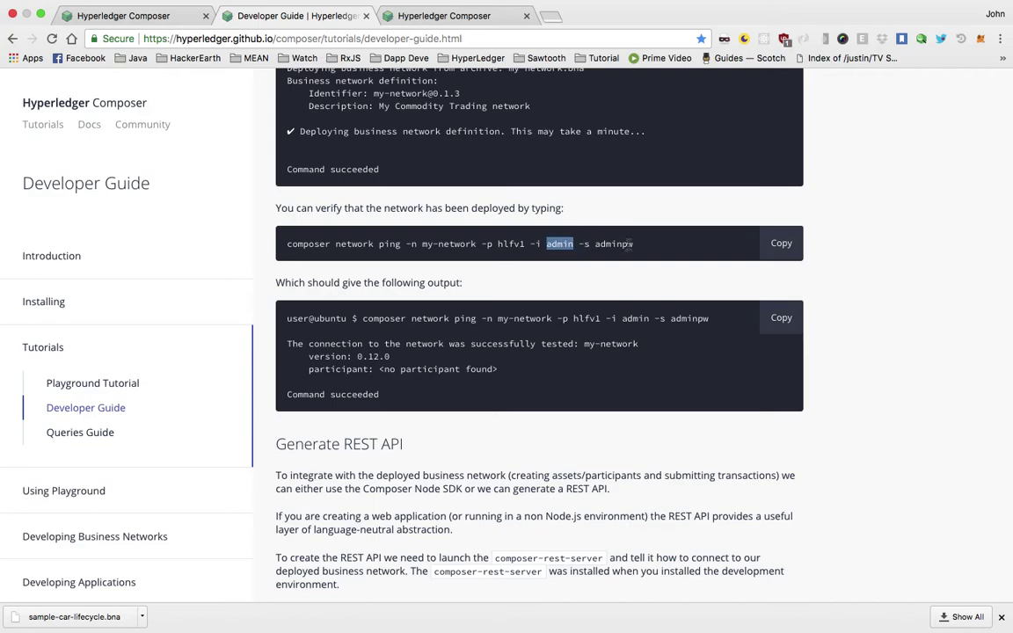
triple_click(560, 248)
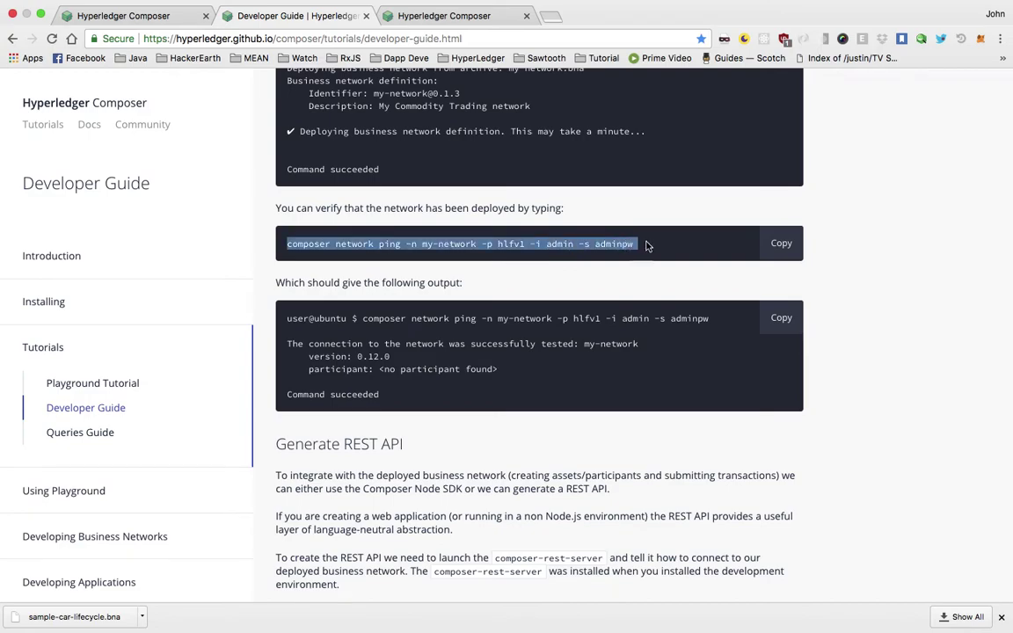
left_click(644, 244)
scroll(626, 214, "down", 2)
scroll(626, 214, "down", 3)
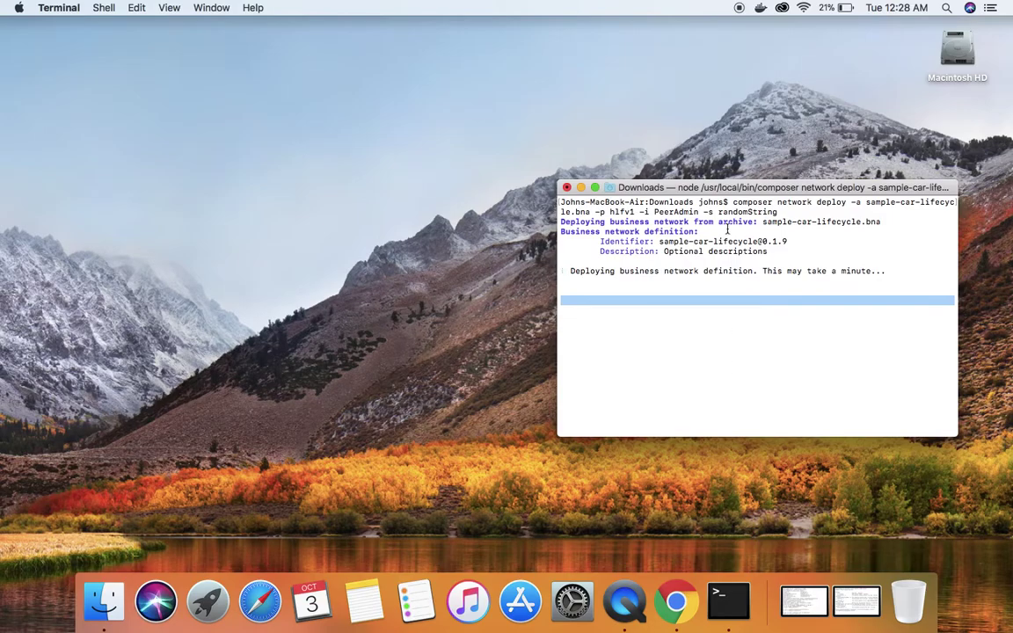
Check the running deployment against the tutorial and review its sections on generating and testing the REST API.
key("ctrl+Right")
scroll(638, 368, "up", 4)
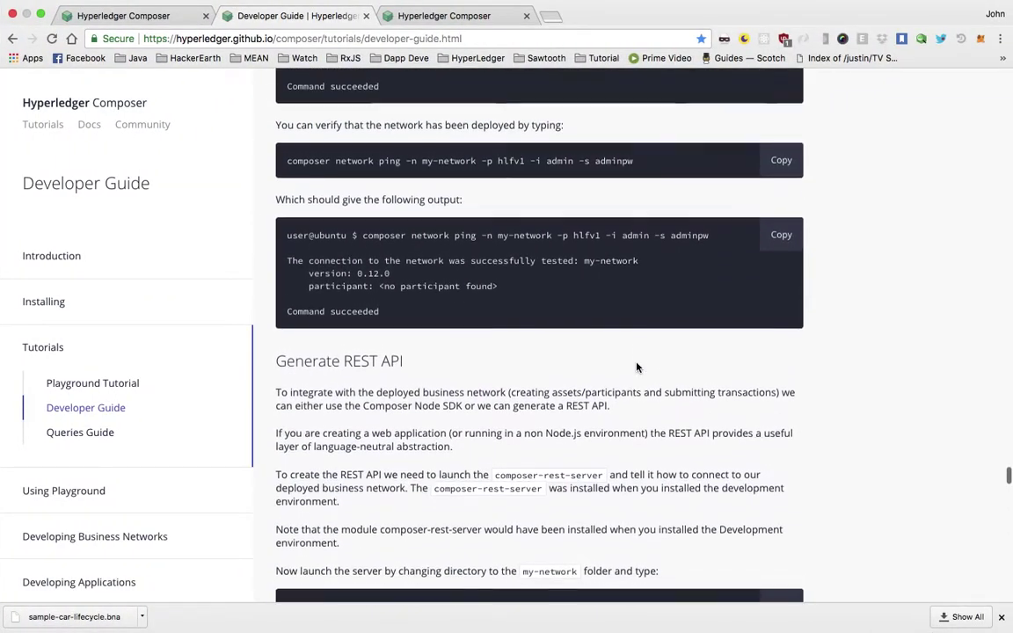
scroll(637, 368, "down", 15)
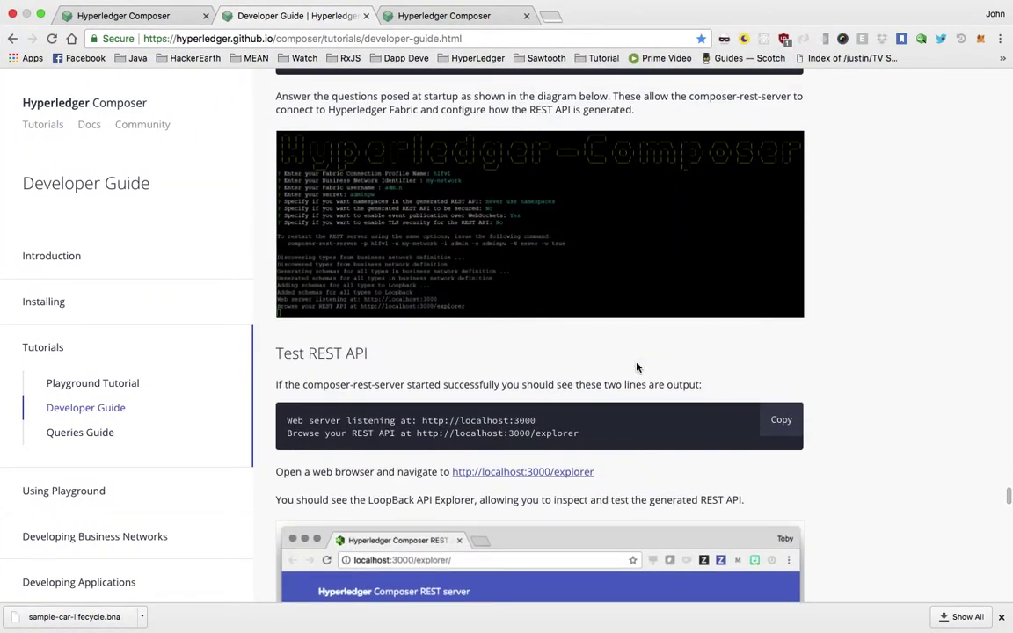
Review the tutorial's ping verification section and check the progress of the composer network deploy command in Terminal.
scroll(638, 368, "up", 15)
scroll(637, 368, "down", 8)
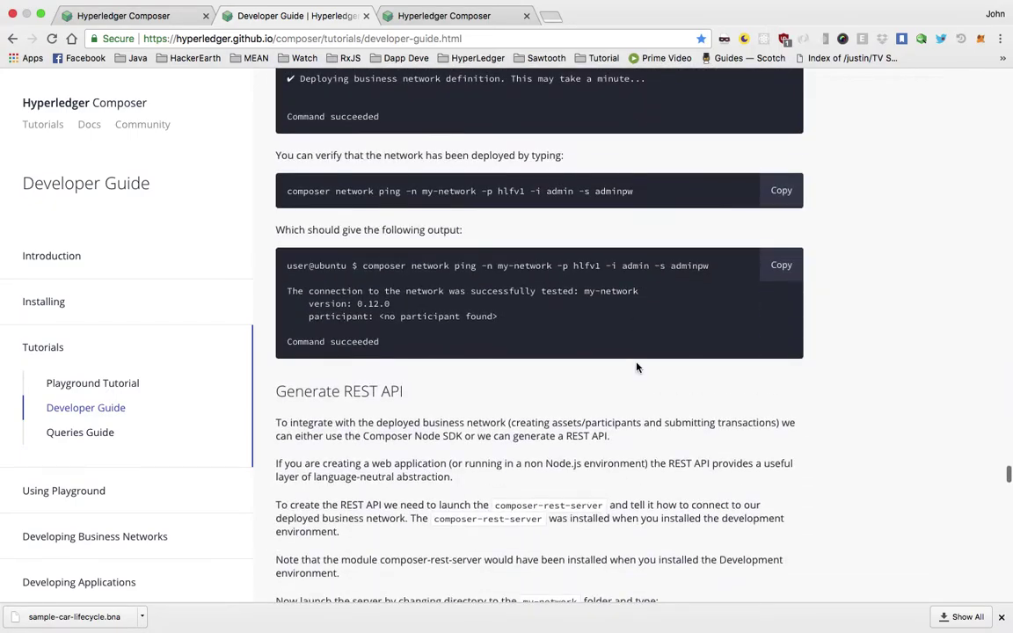
key("ctrl+Left")
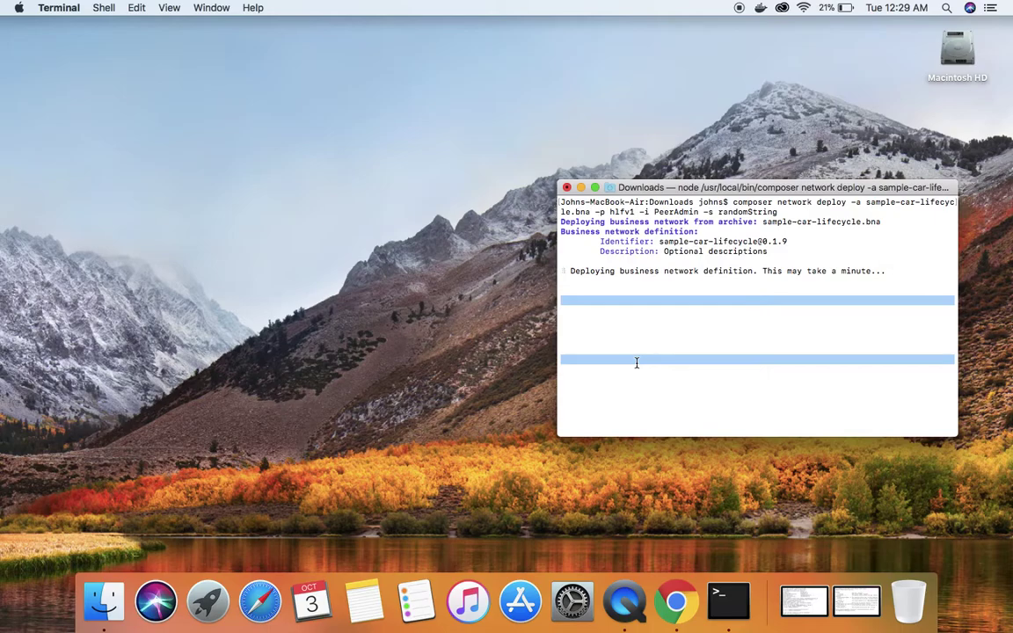
key("ctrl+Right")
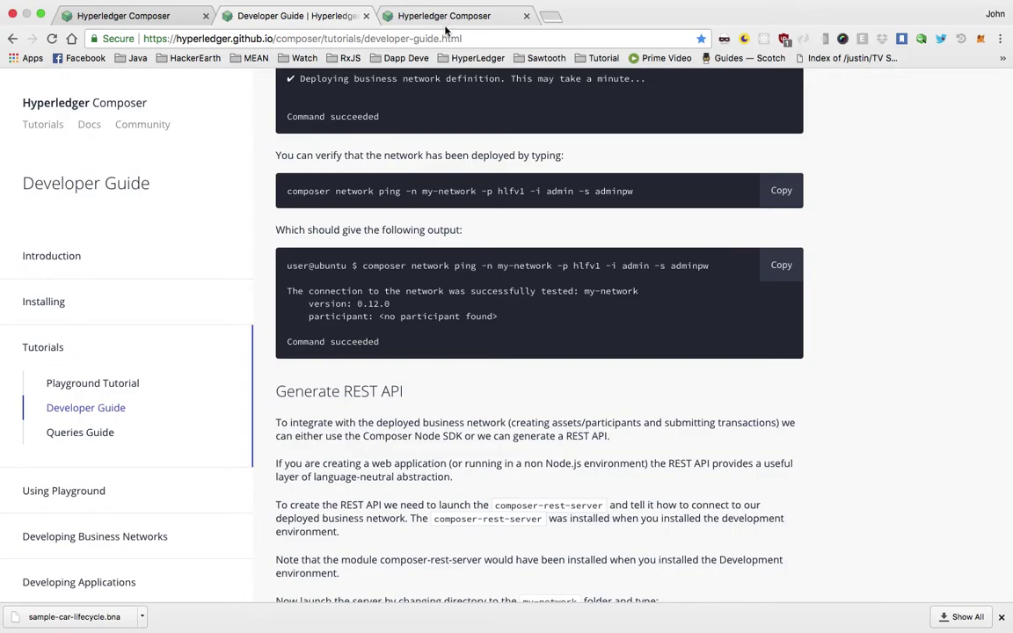
key("ctrl+Left")
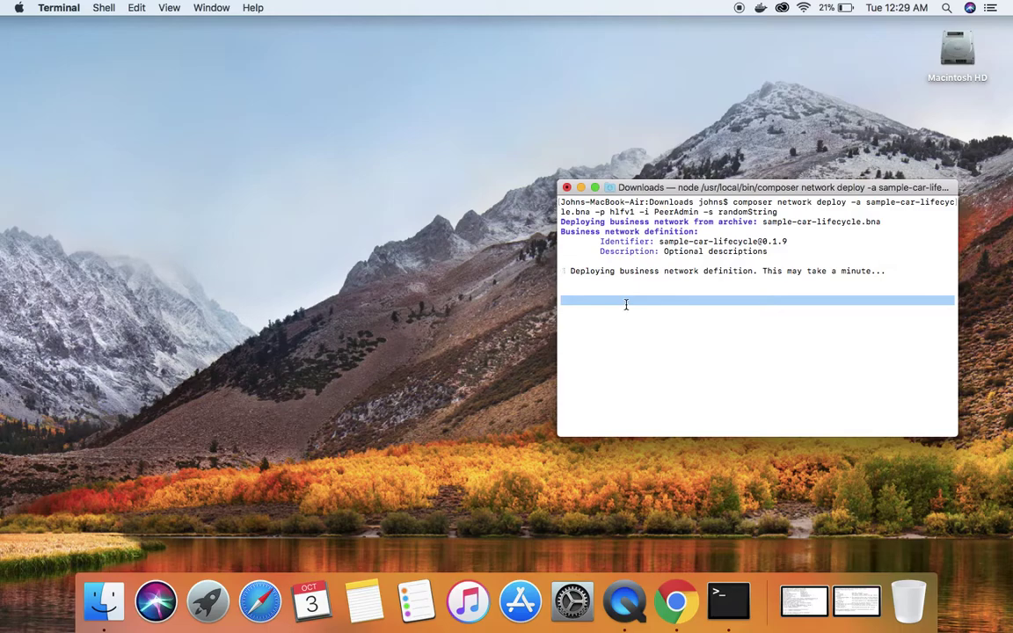
left_click_drag(579, 286, 563, 266)
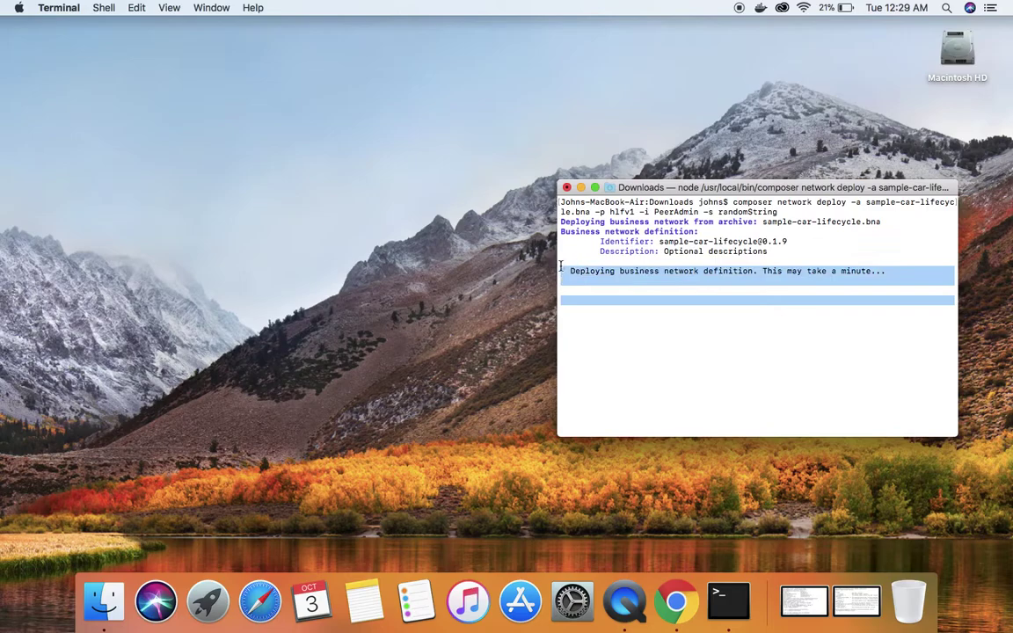
left_click(562, 266)
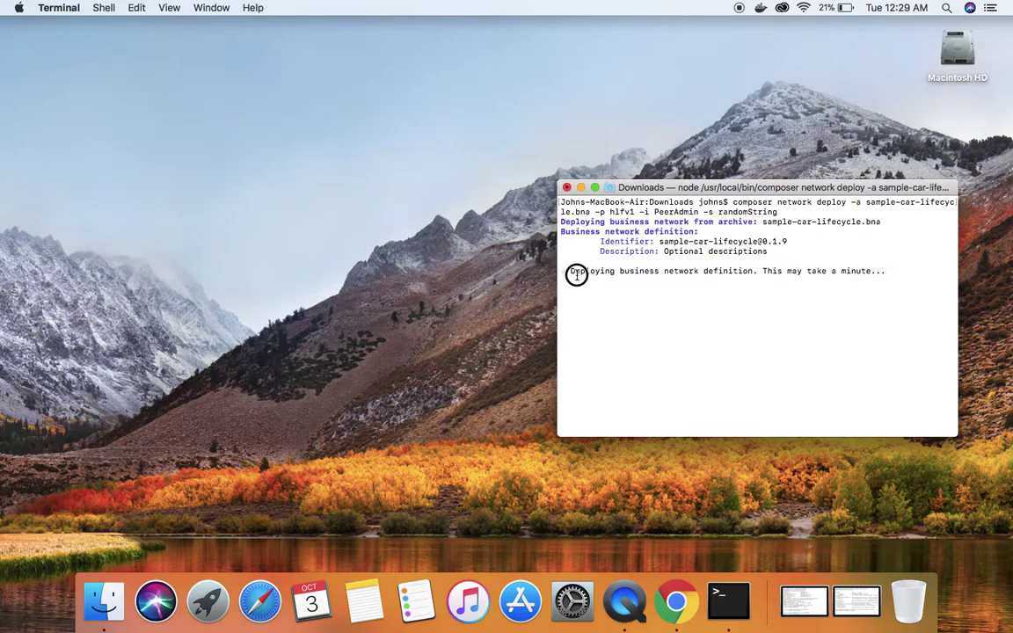
left_click_drag(568, 300, 645, 301)
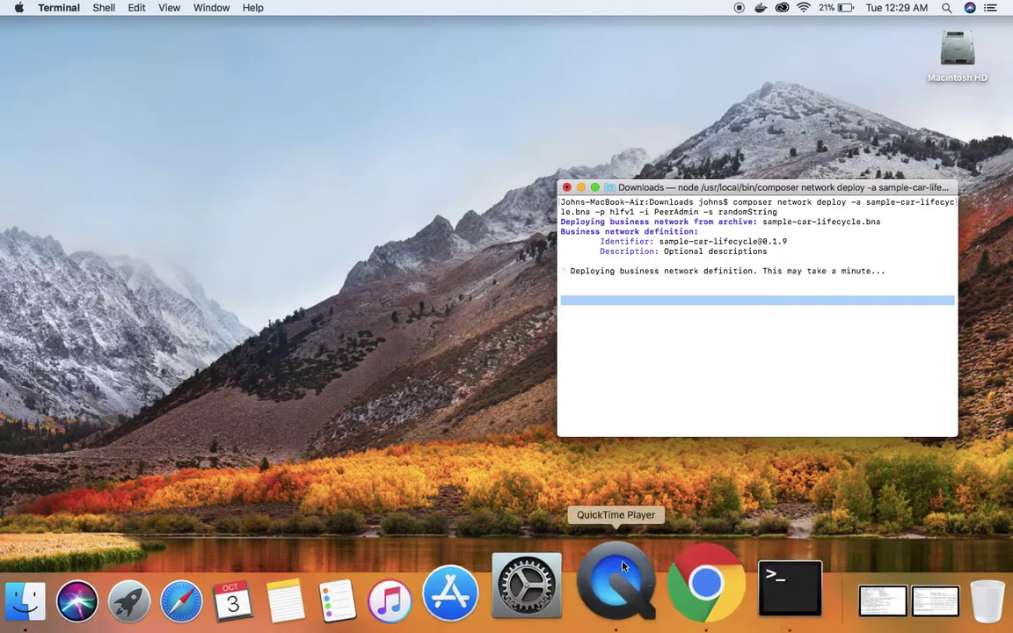
Check Docker's running status and open Kitematic to inspect the Fabric containers.
left_click(760, 8)
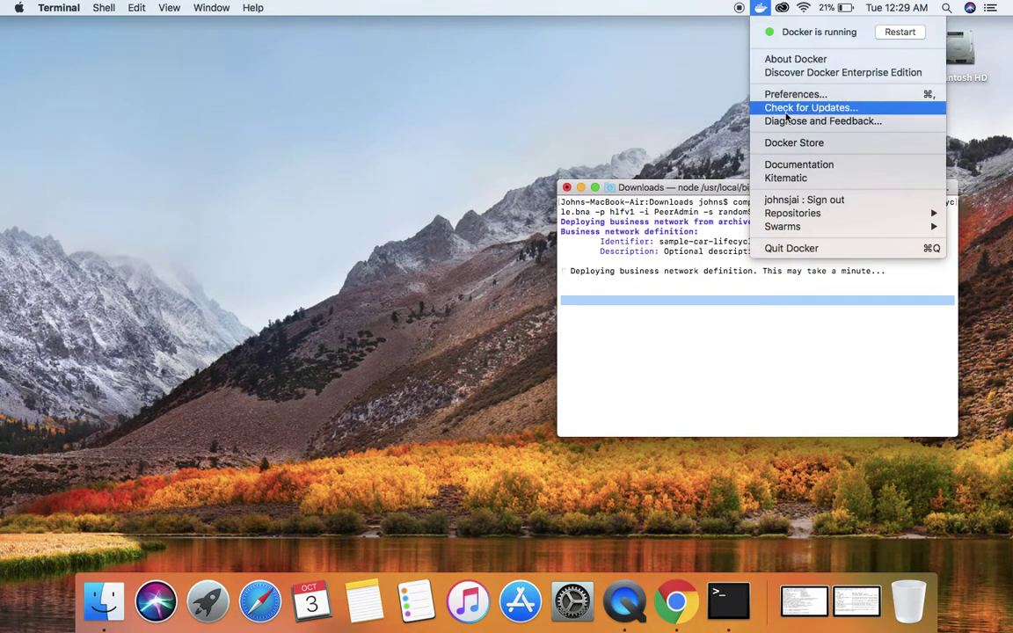
left_click(580, 85)
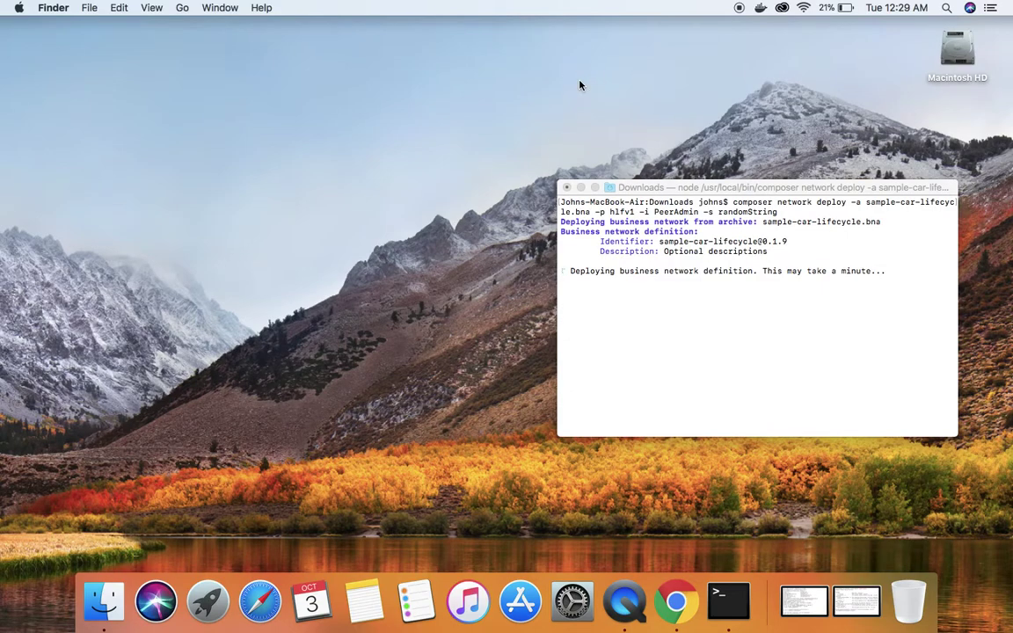
key("super+space")
type("kite")
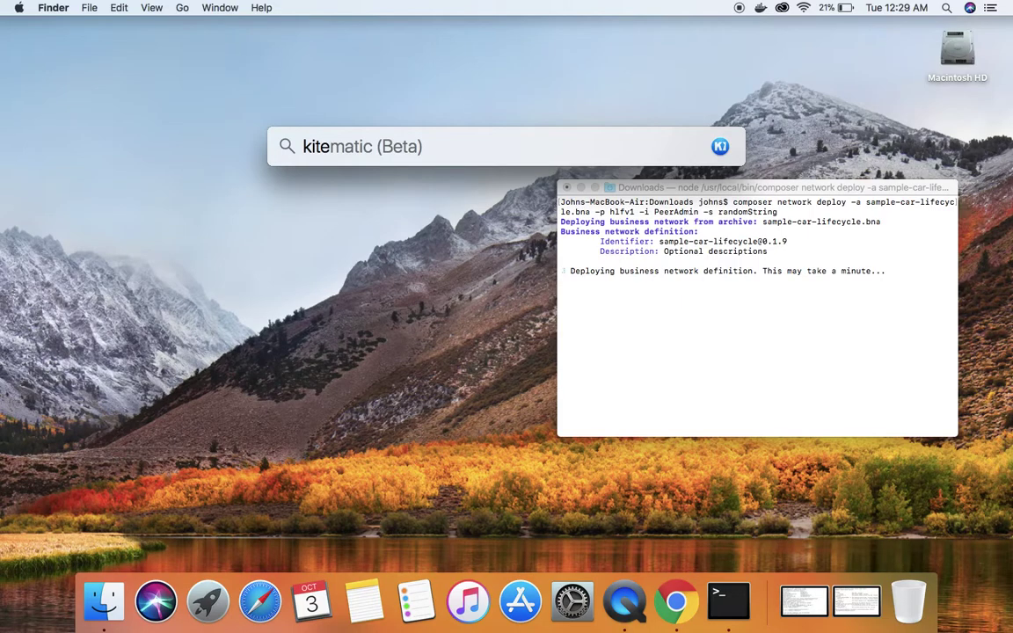
key("Return")
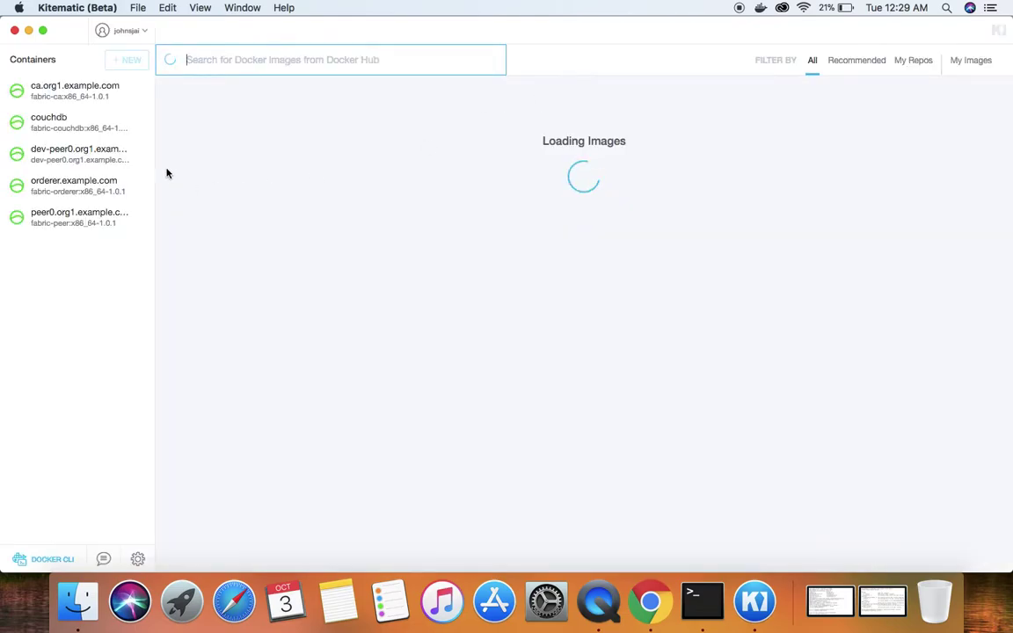
Examine the logs and ports of the peer, chaincode, orderer, CA and couchdb containers.
left_click(63, 119)
left_click(67, 158)
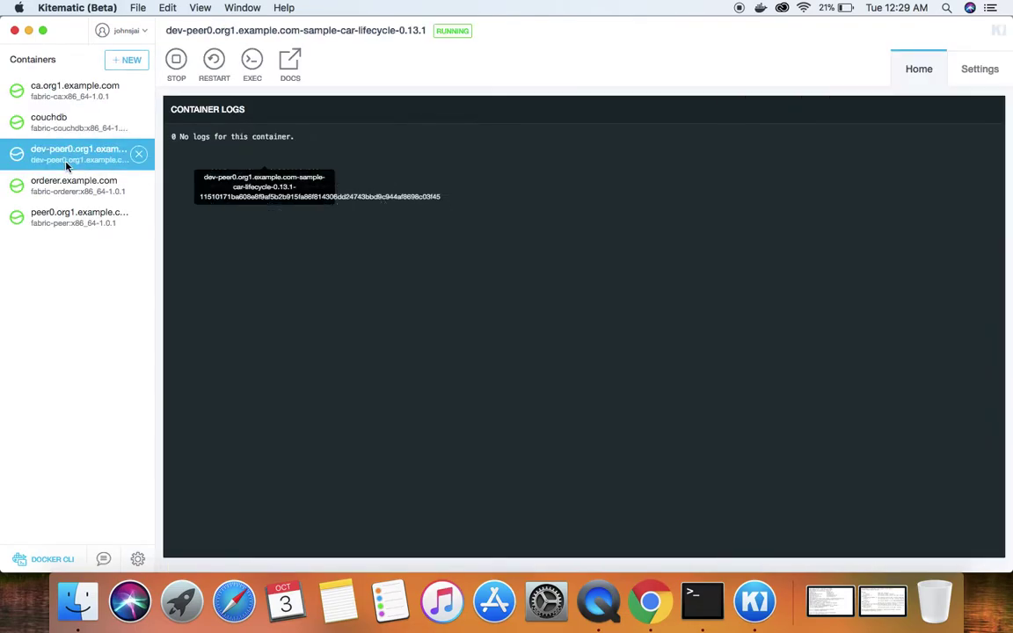
left_click(53, 183)
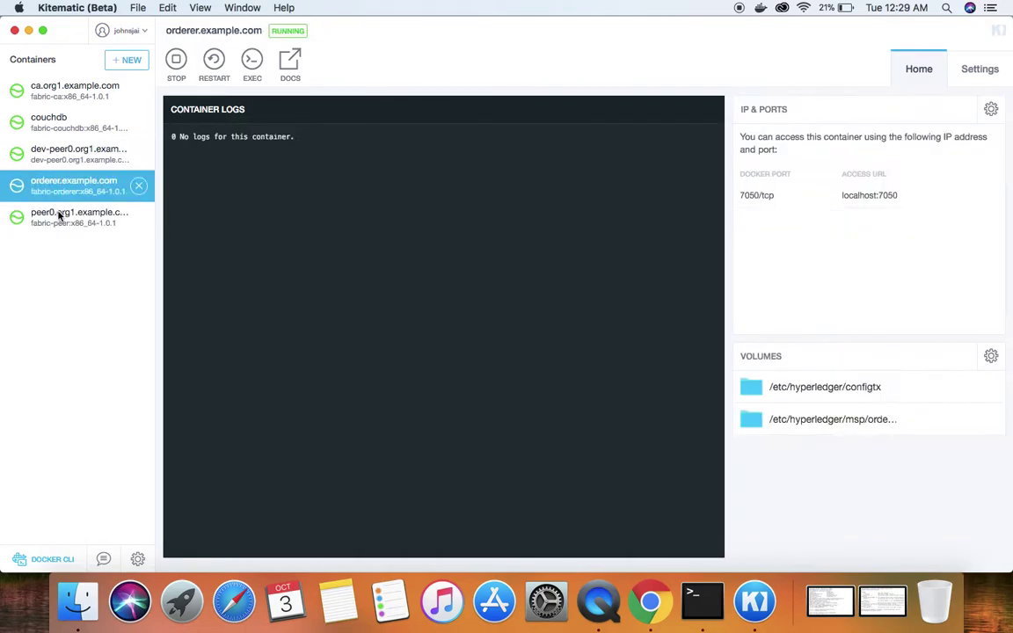
left_click(44, 225)
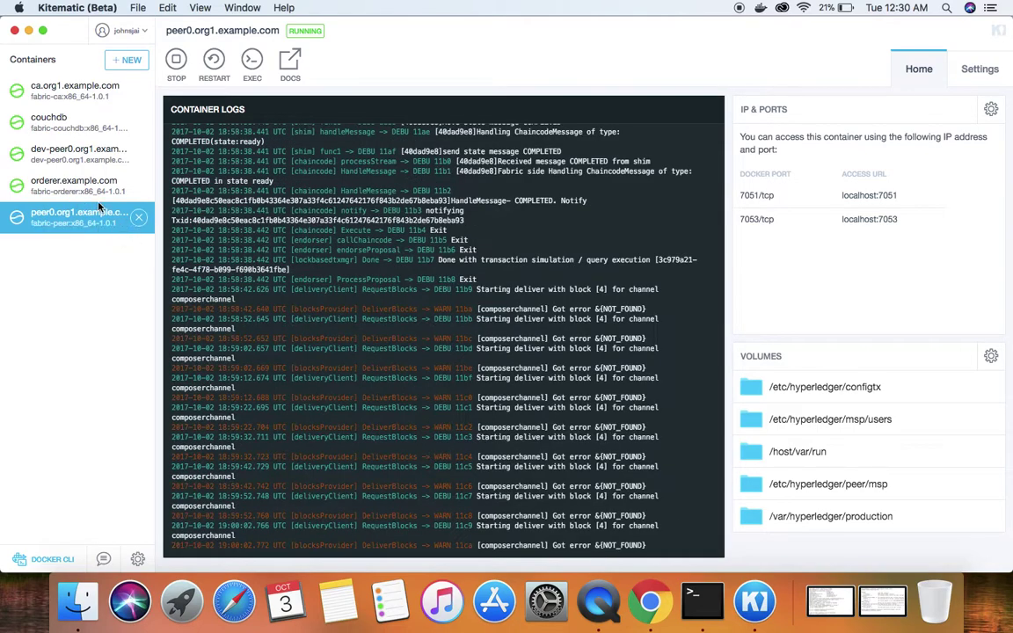
left_click(72, 180)
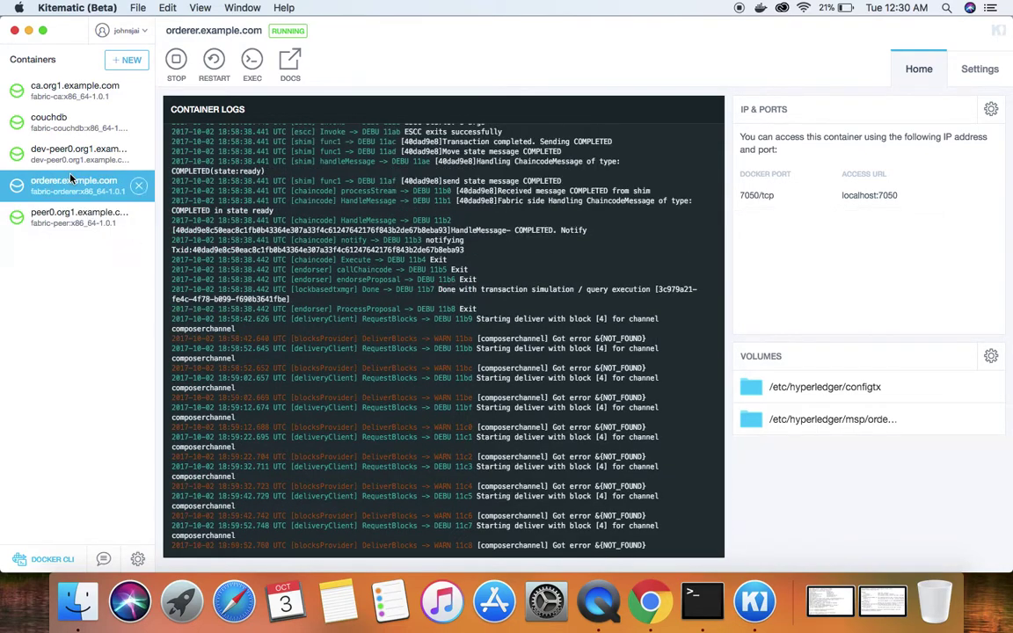
left_click(76, 220)
left_click(66, 89)
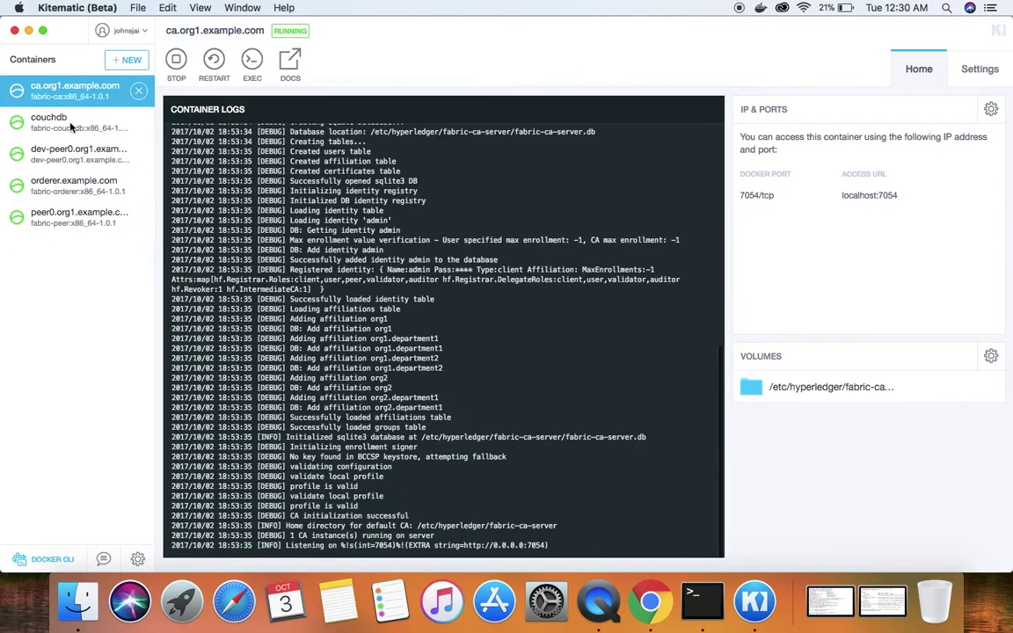
left_click(69, 124)
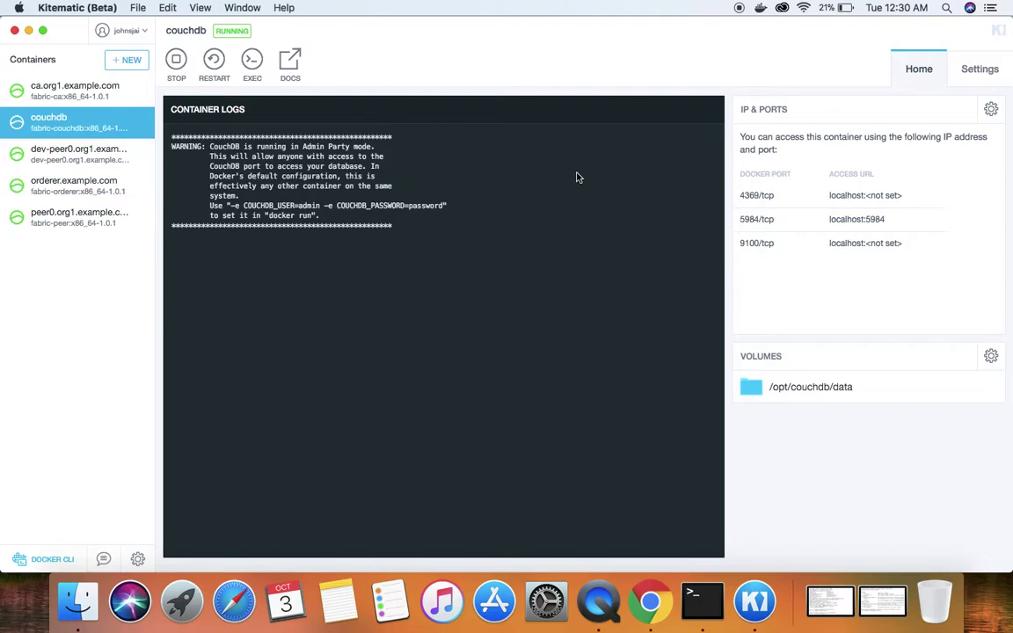
Look up the couchdb container's access URL and open localhost:5984 in a new Chrome tab.
triple_click(842, 227)
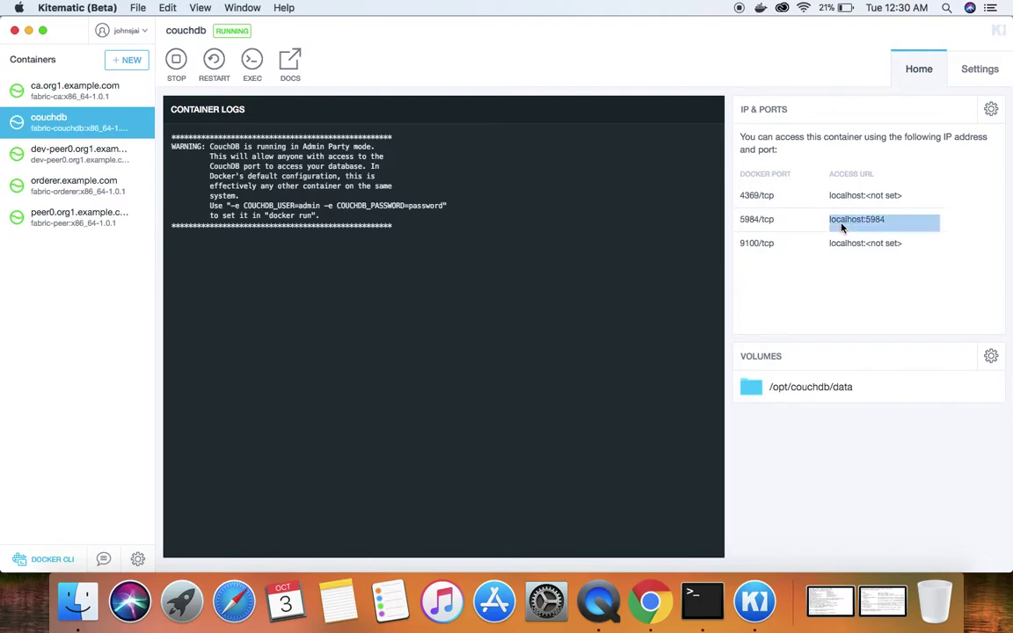
key("ctrl+Right")
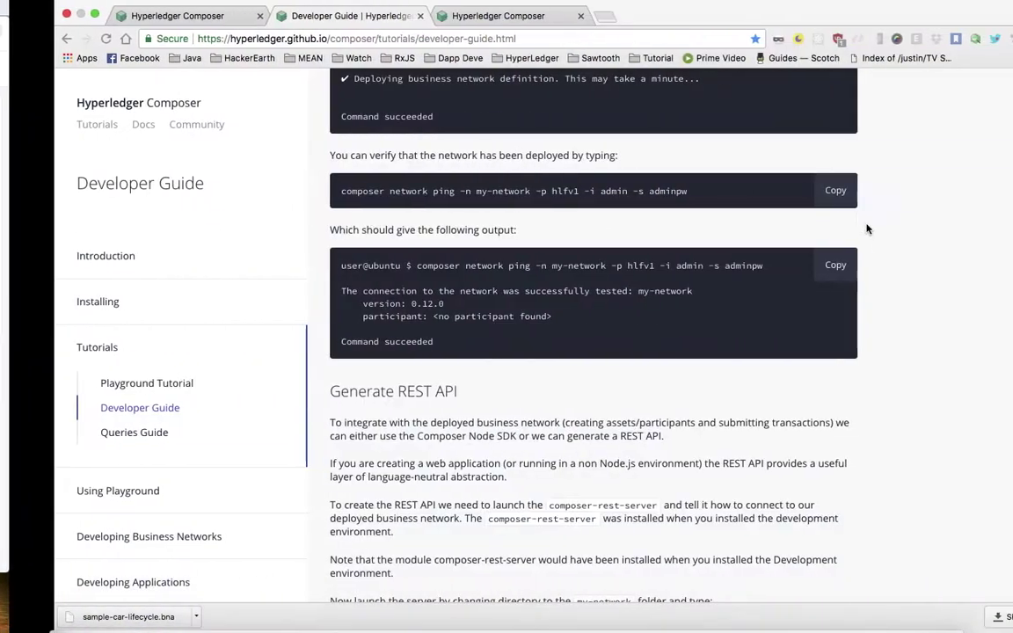
key("ctrl+Left")
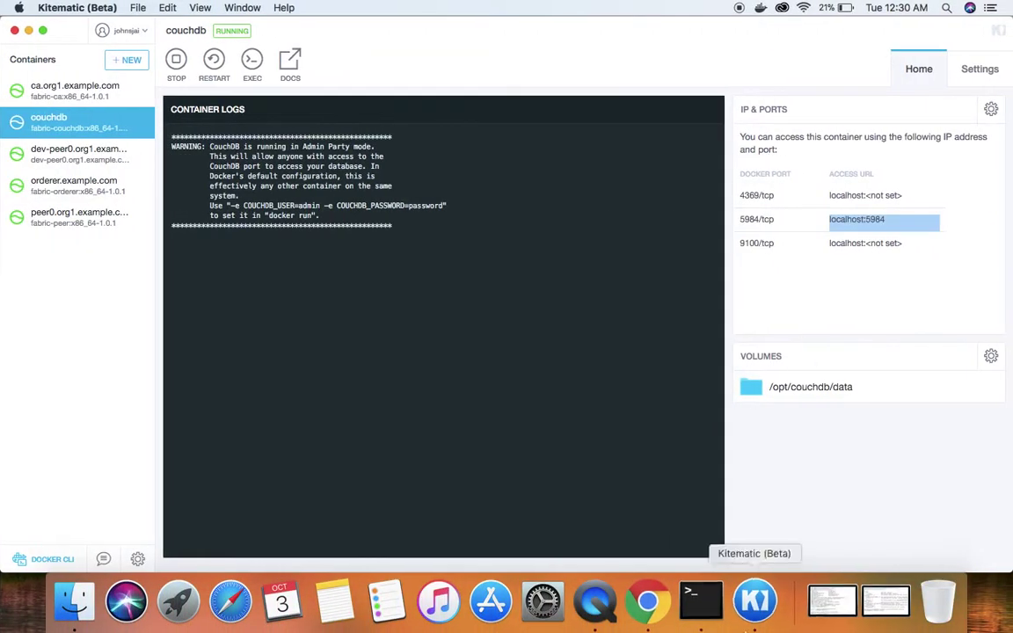
left_click(699, 607)
triple_click(655, 371)
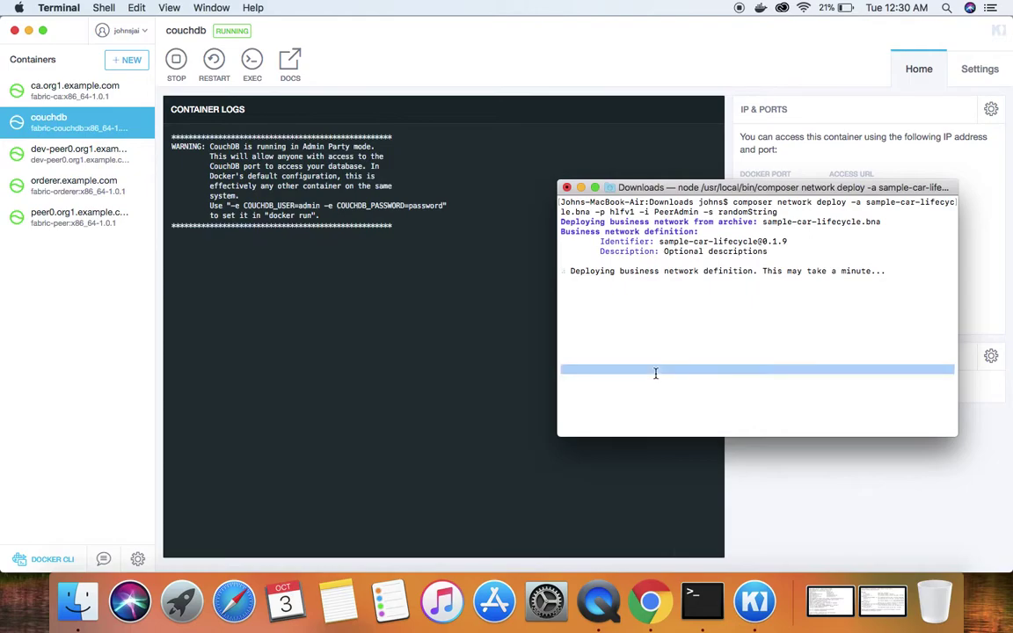
key("ctrl+Right")
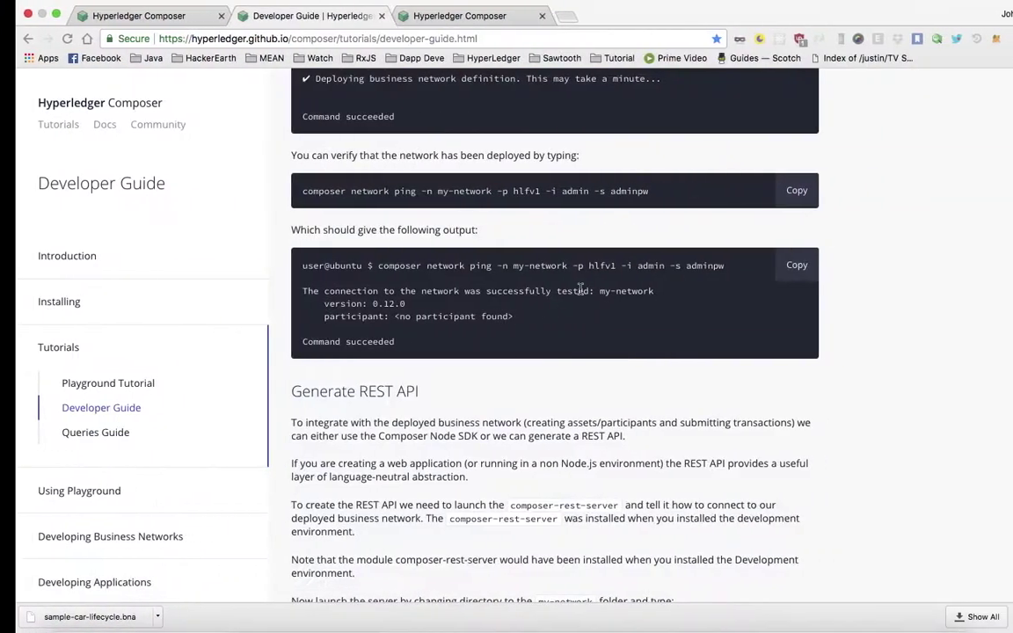
left_click(552, 17)
type("localhost:5984")
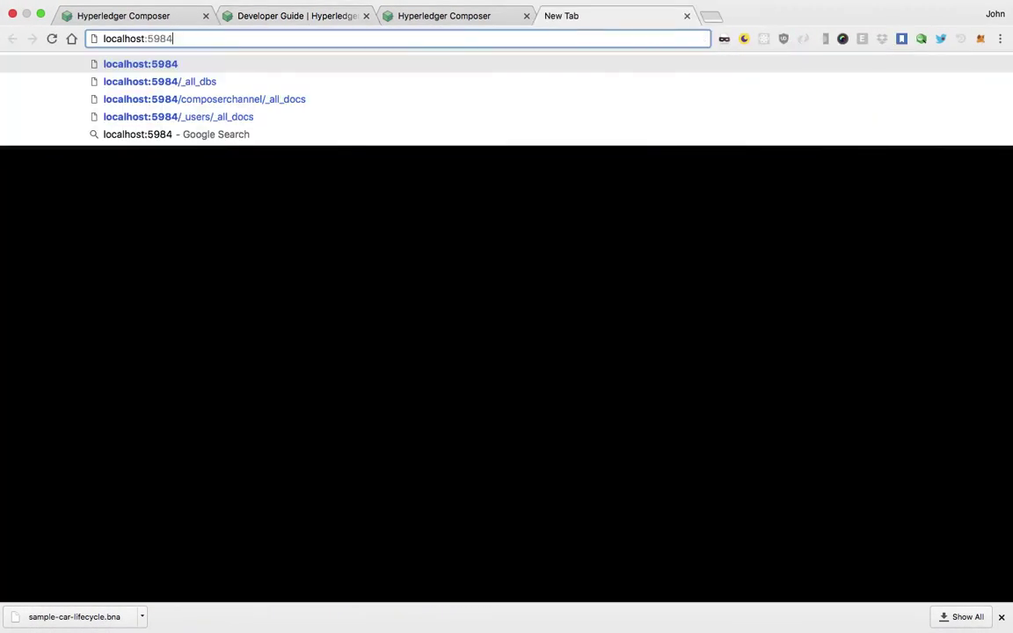
key("Return")
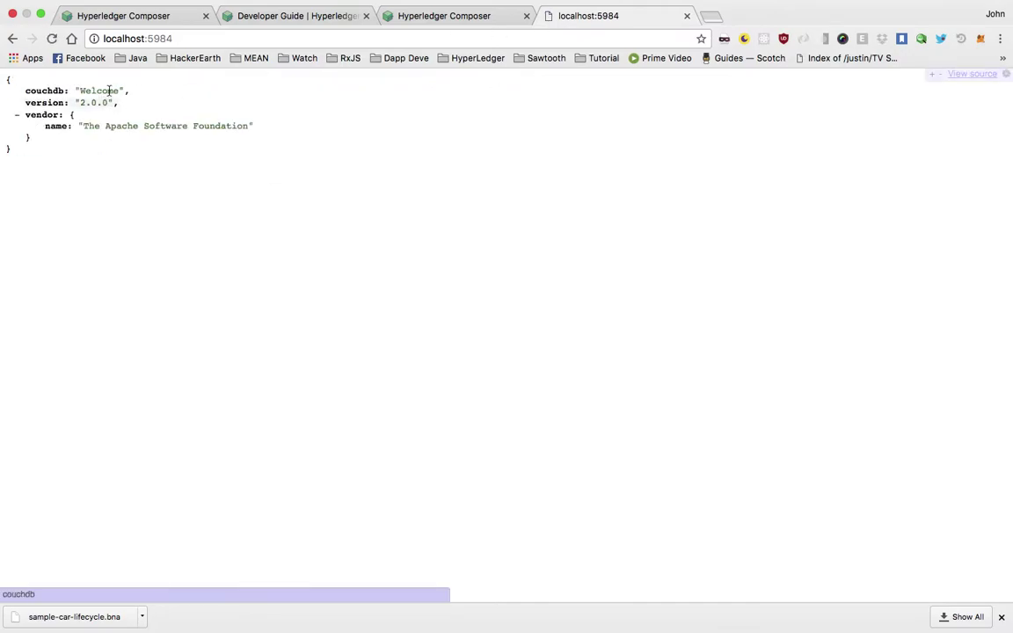
List all CouchDB databases by loading localhost:5984/_all_dbs.
left_click(188, 40)
key("Right")
type("/")
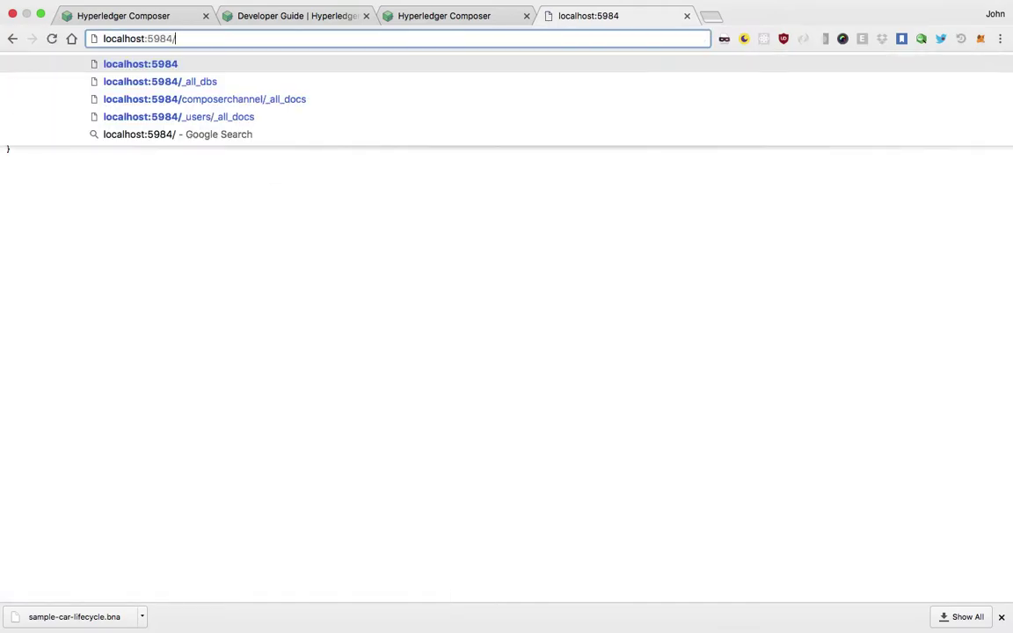
key("Down")
key("Return")
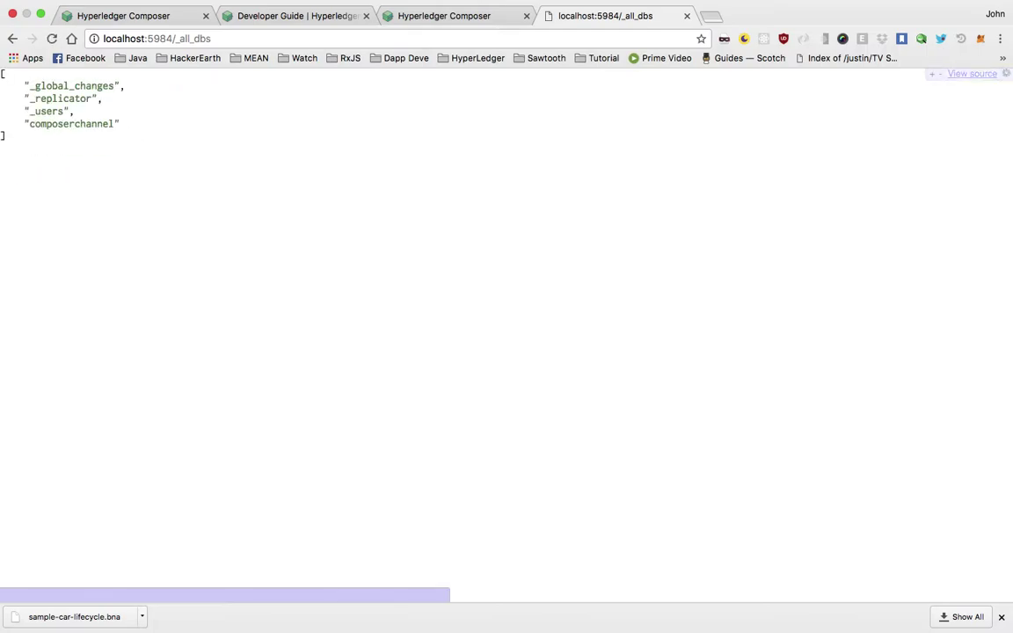
Load localhost:5984/composerchannel and examine the database's update sequence, file size and other data fields.
double_click(76, 124)
key("super+c")
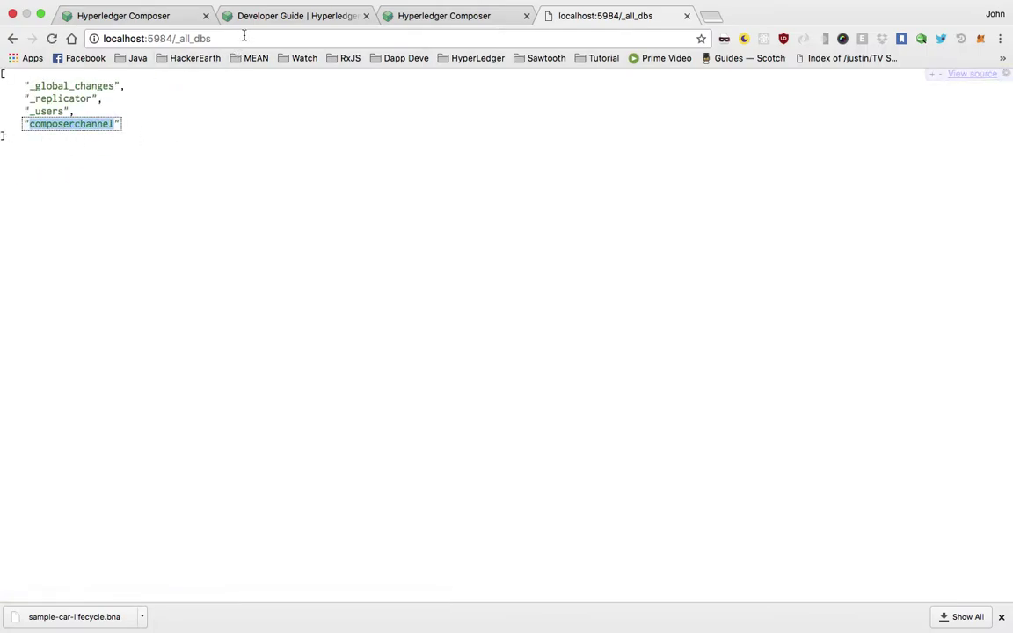
double_click(193, 39)
key("super+v")
key("Return")
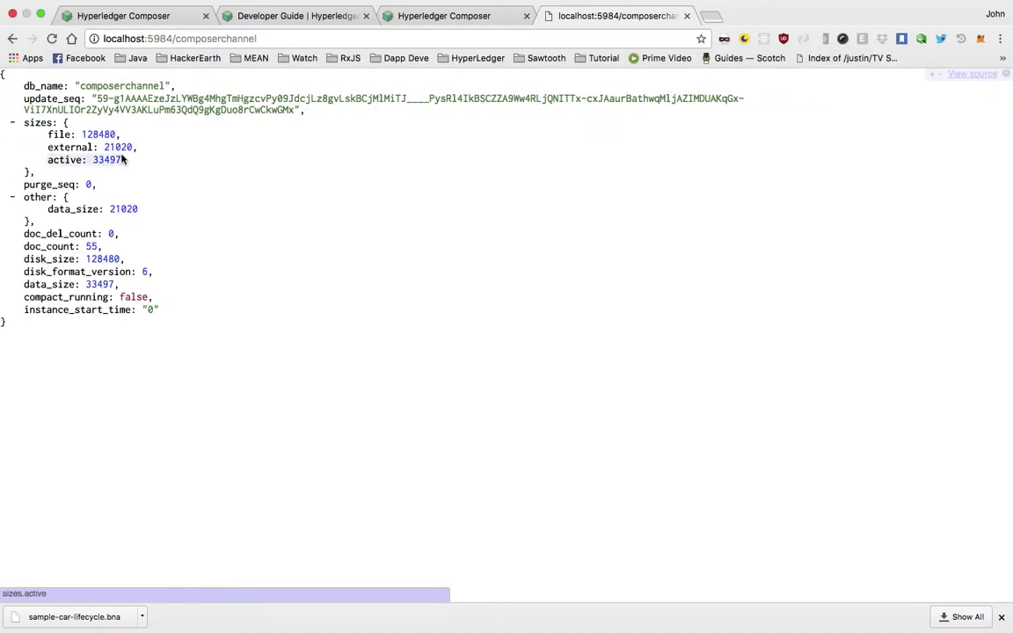
left_click(106, 98)
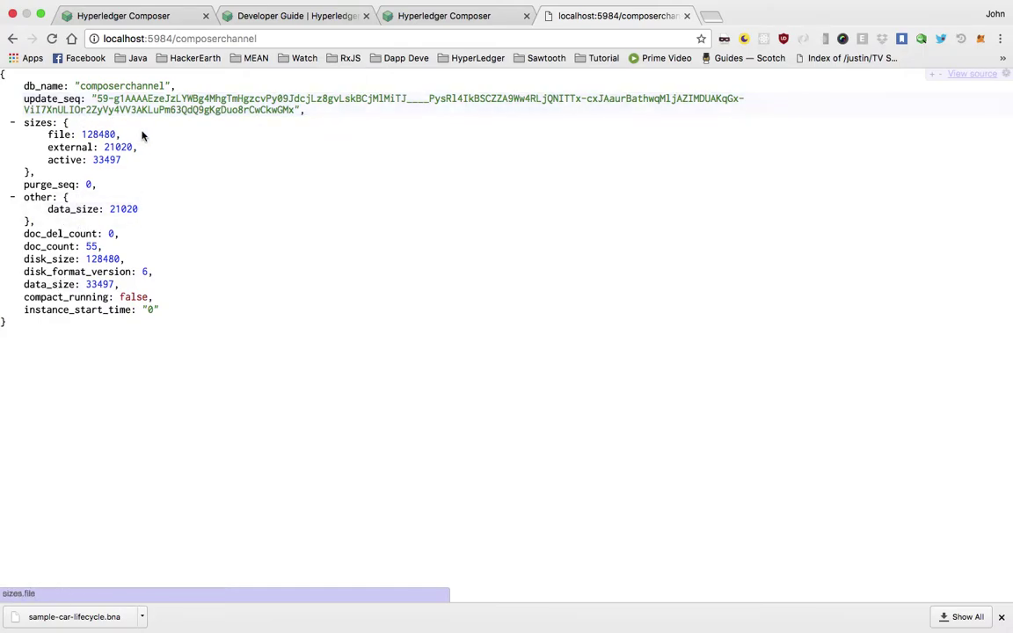
double_click(101, 134)
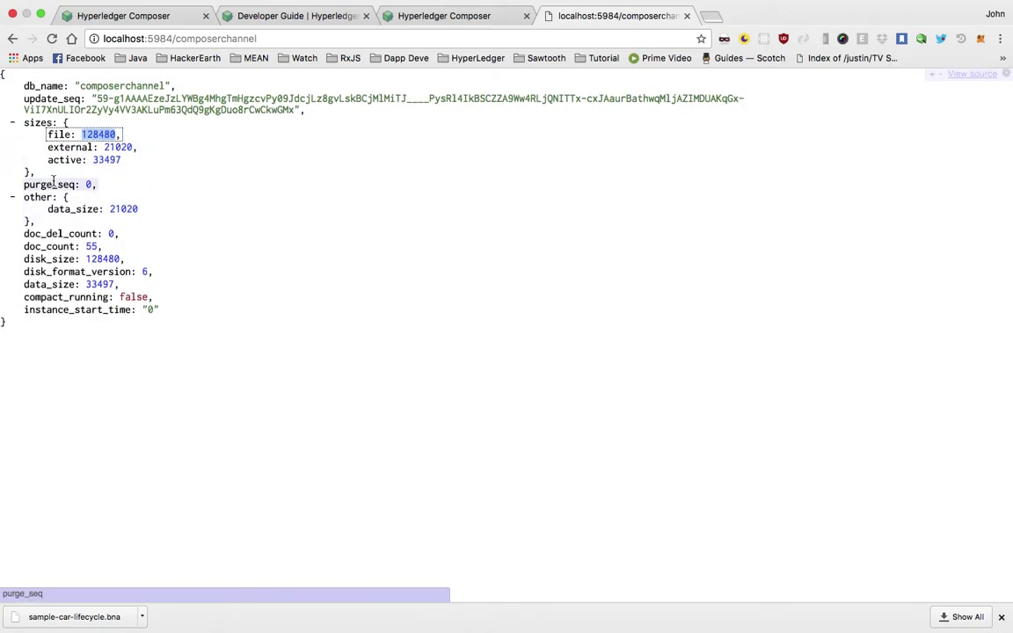
left_click_drag(581, 99, 114, 99)
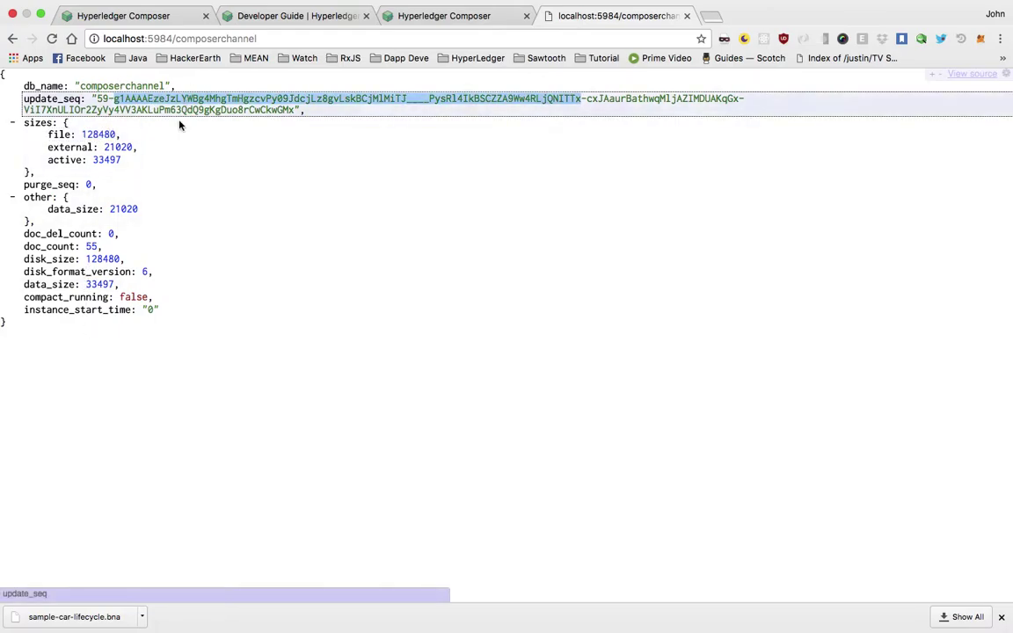
left_click(89, 227)
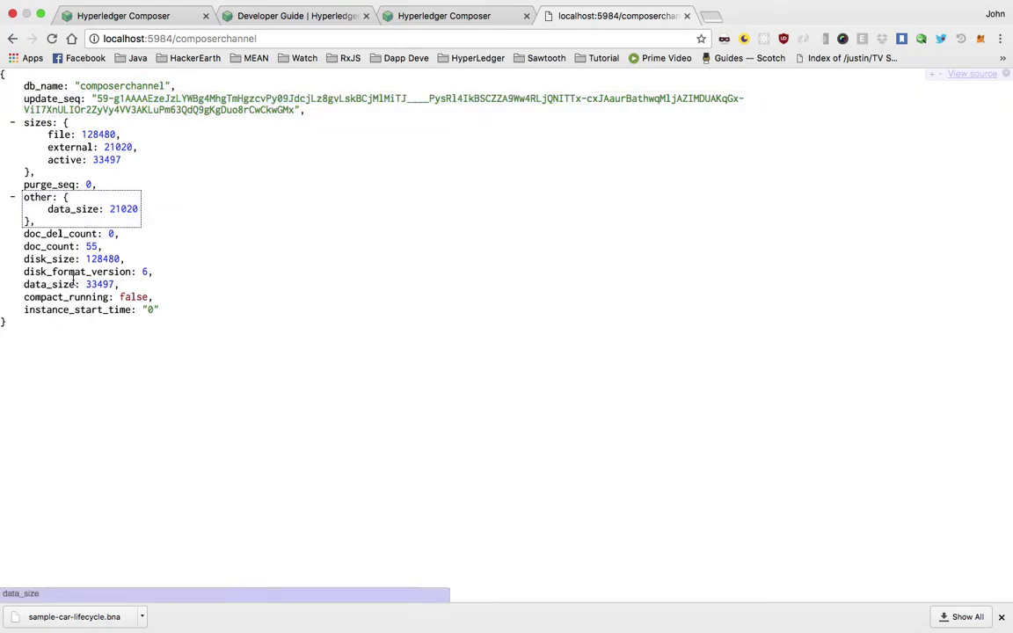
Switch back to Terminal and check the running network deployment alongside the Kitematic container list.
key("super+Tab")
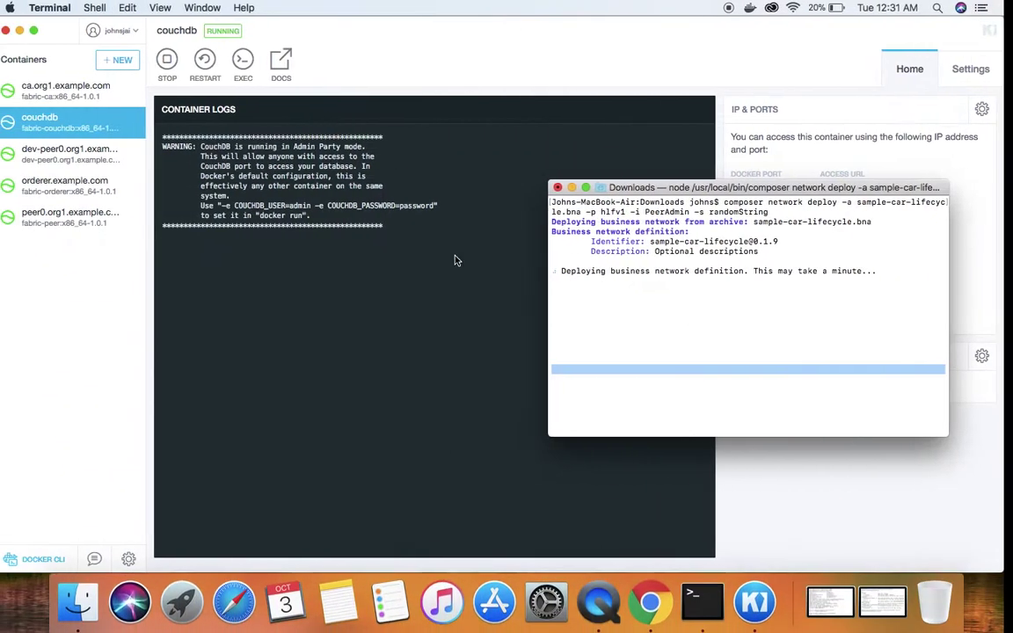
left_click(534, 280)
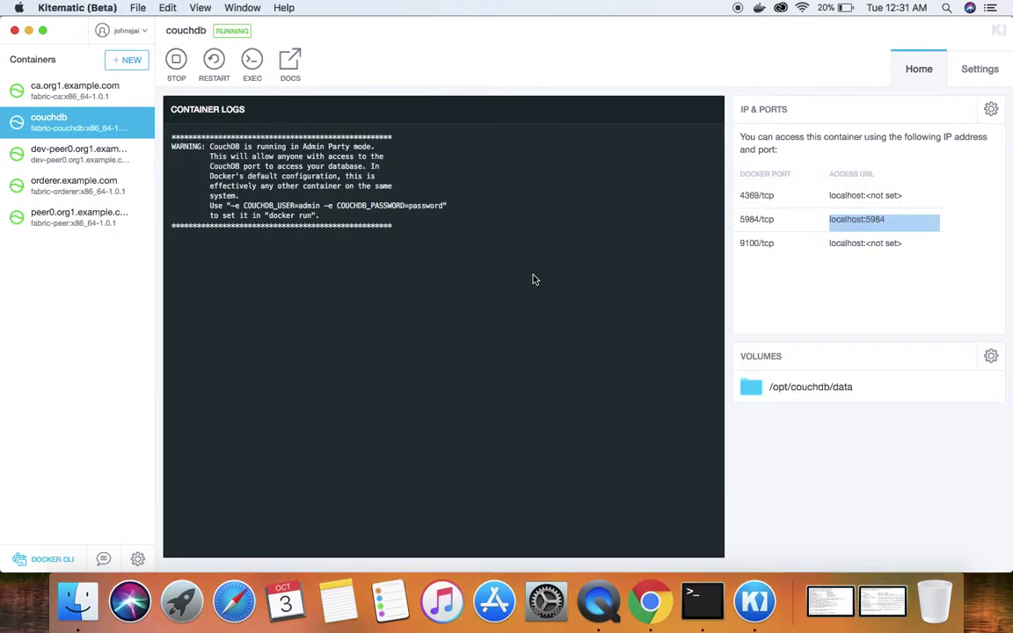
left_click(702, 600)
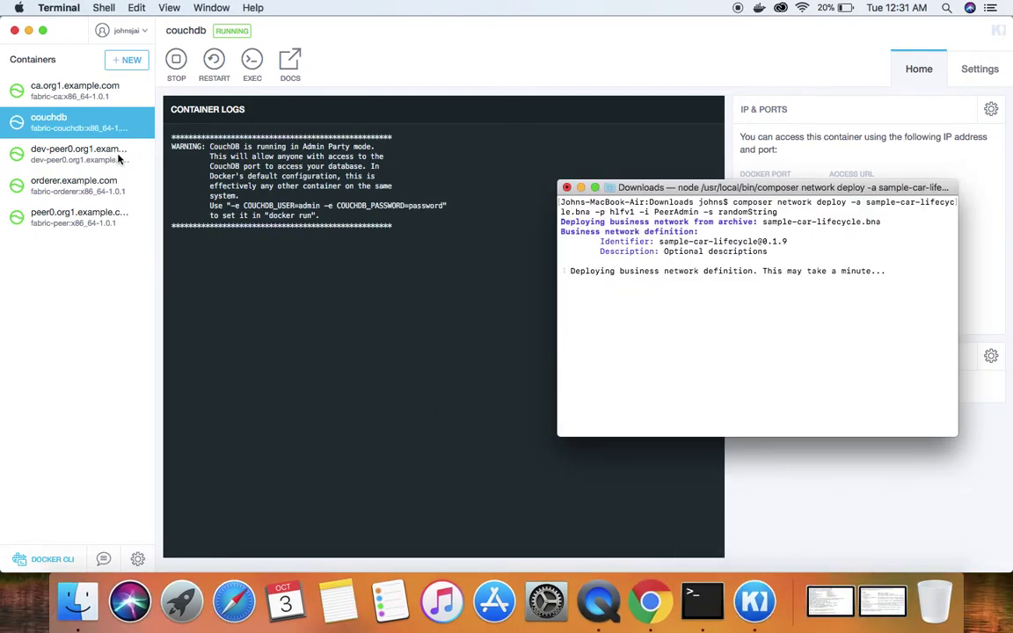
Open the peer0.org1.example.com container in Kitematic and examine its logs for chaincode, CouchDB and block delivery entries.
left_click(62, 201)
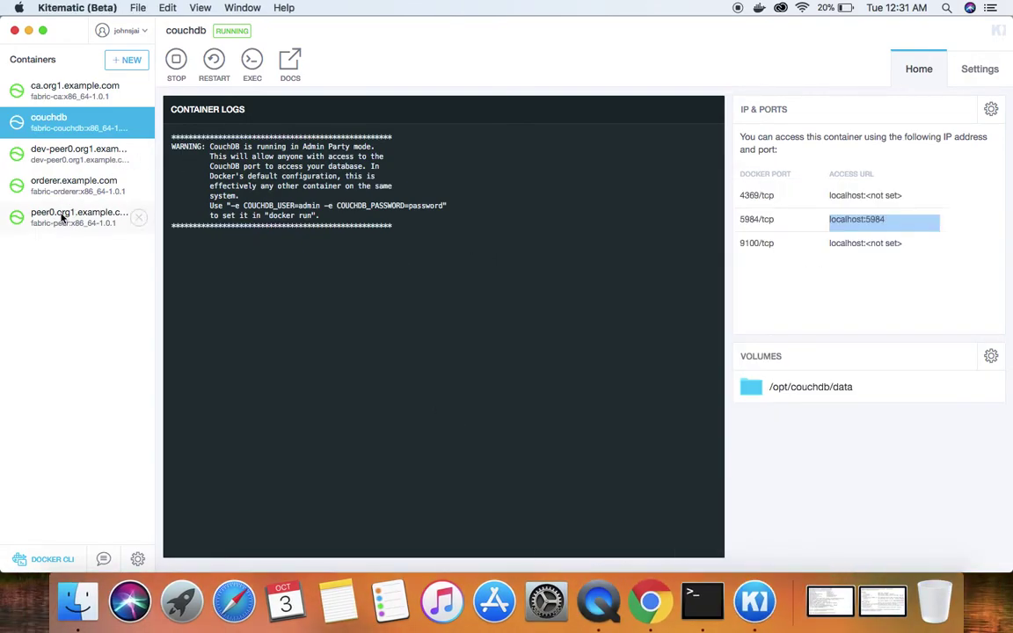
left_click(85, 231)
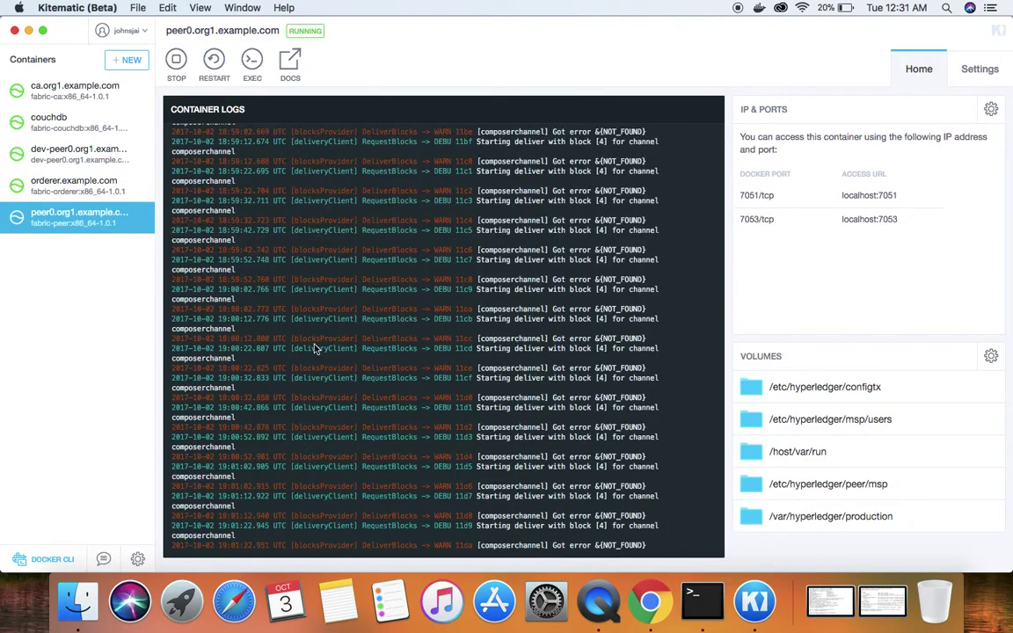
scroll(423, 365, "up", 10)
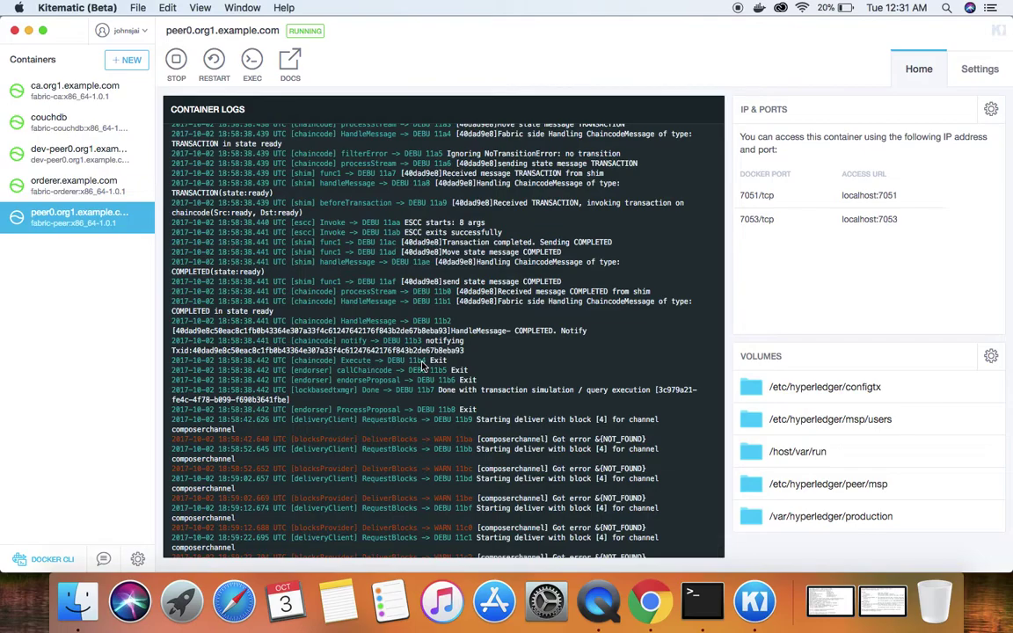
scroll(423, 366, "down", 10)
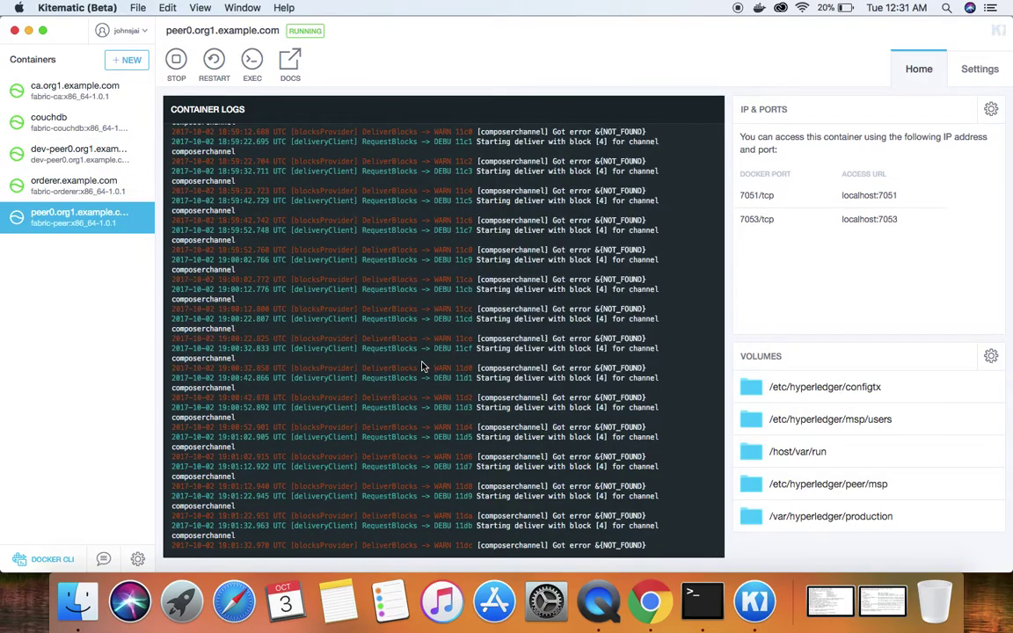
scroll(423, 366, "up", 10)
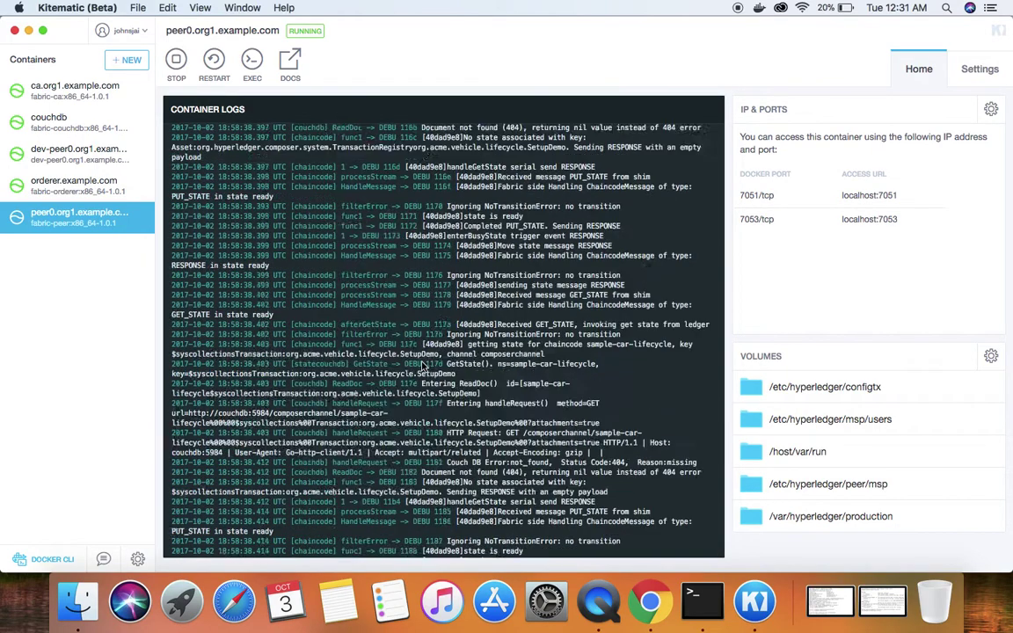
scroll(423, 368, "down", 5)
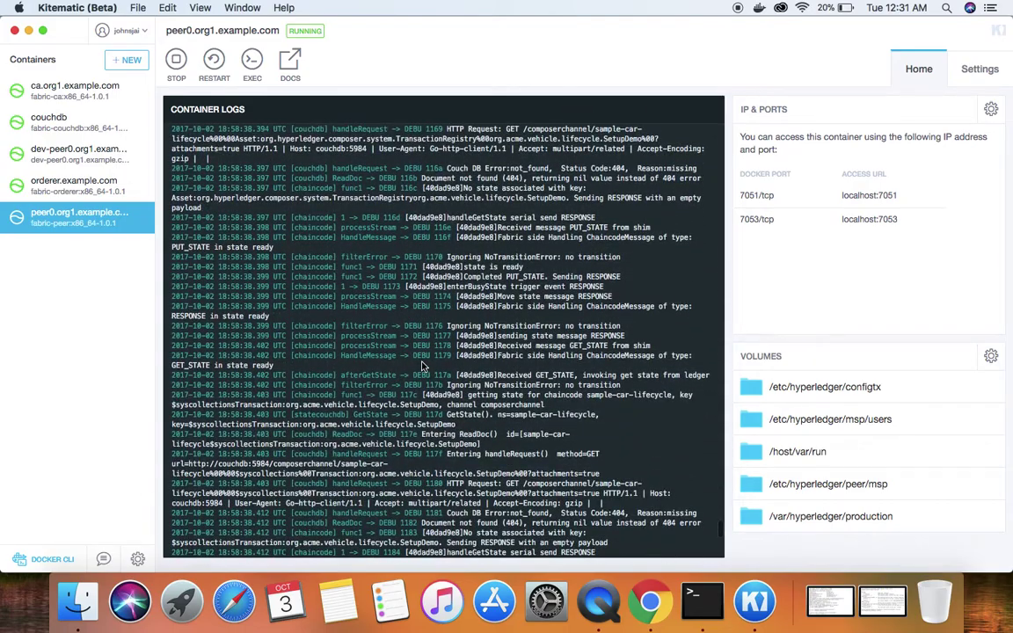
scroll(423, 368, "down", 12)
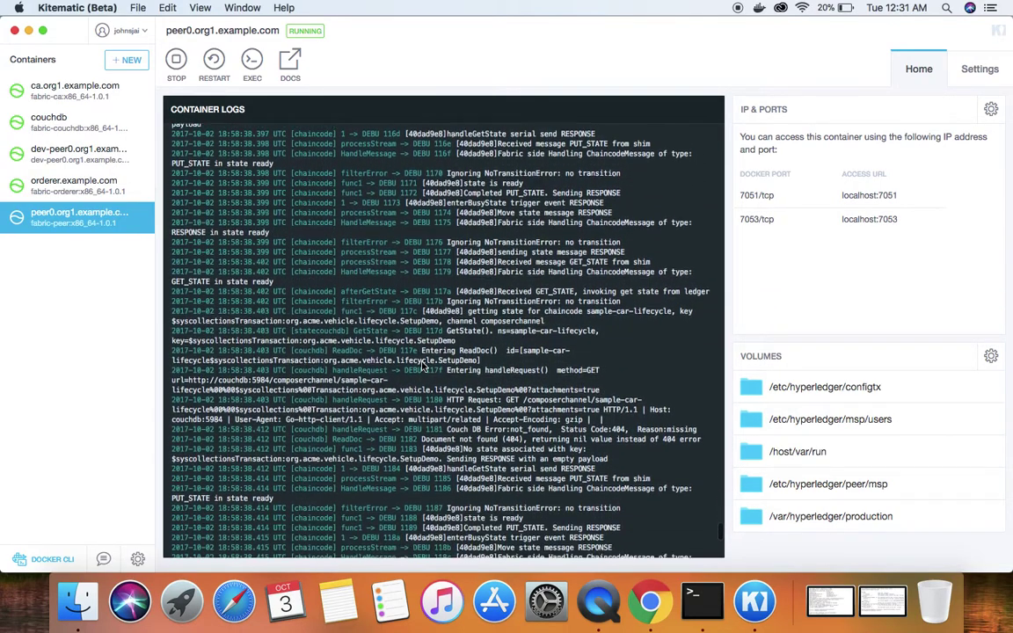
scroll(423, 368, "down", 15)
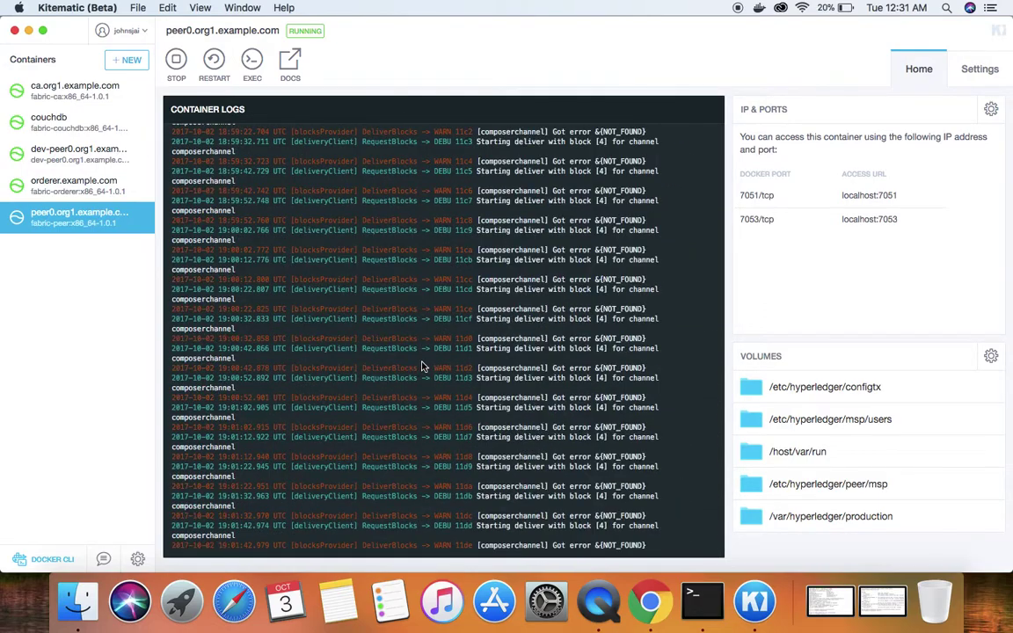
Switch to Terminal and check the progress of the business network deployment.
left_click(702, 589)
triple_click(682, 391)
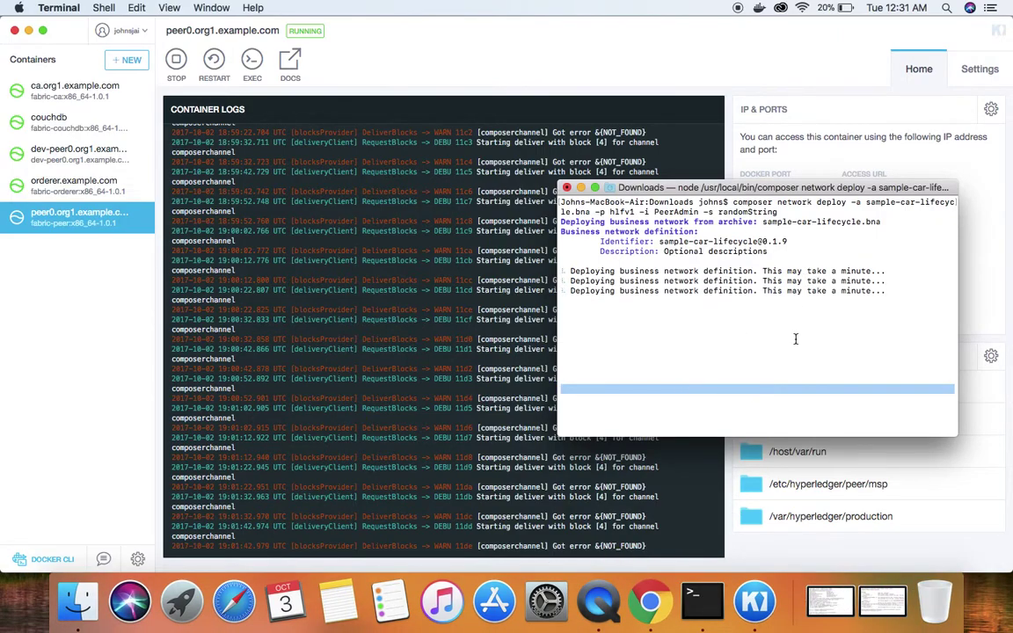
triple_click(712, 335)
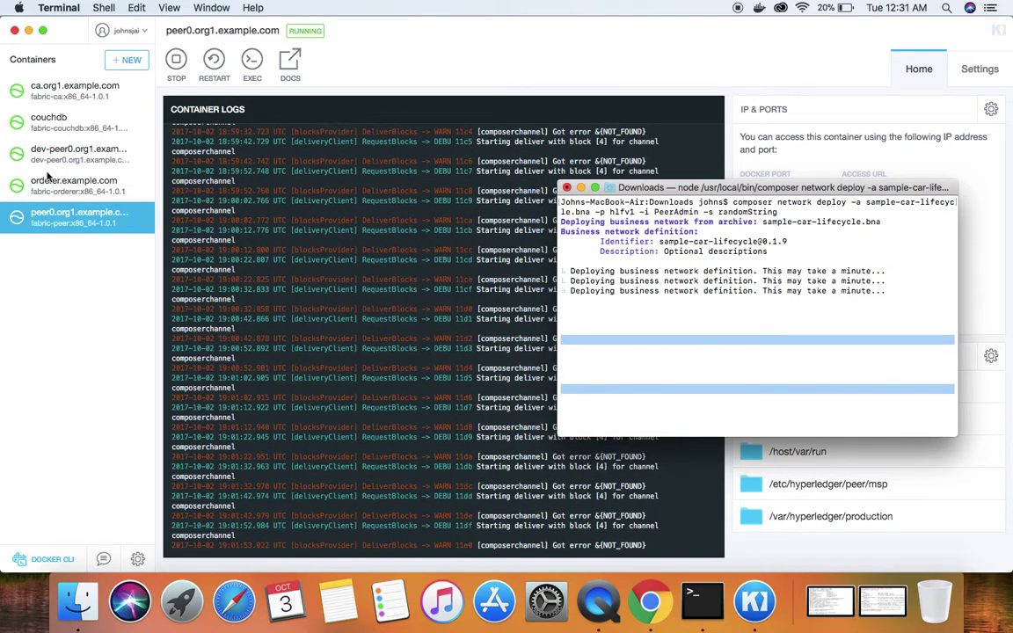
Return to Kitematic and examine the Composer log entries of the dev-peer0 sample-car-lifecycle container.
left_click(67, 150)
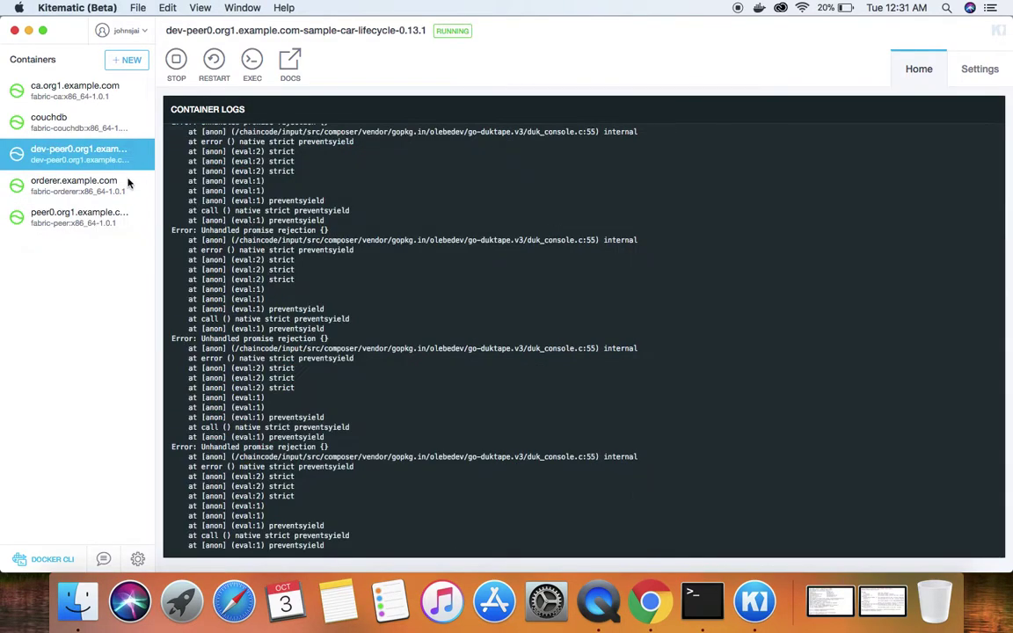
scroll(264, 386, "up", 3)
scroll(287, 398, "up", 10)
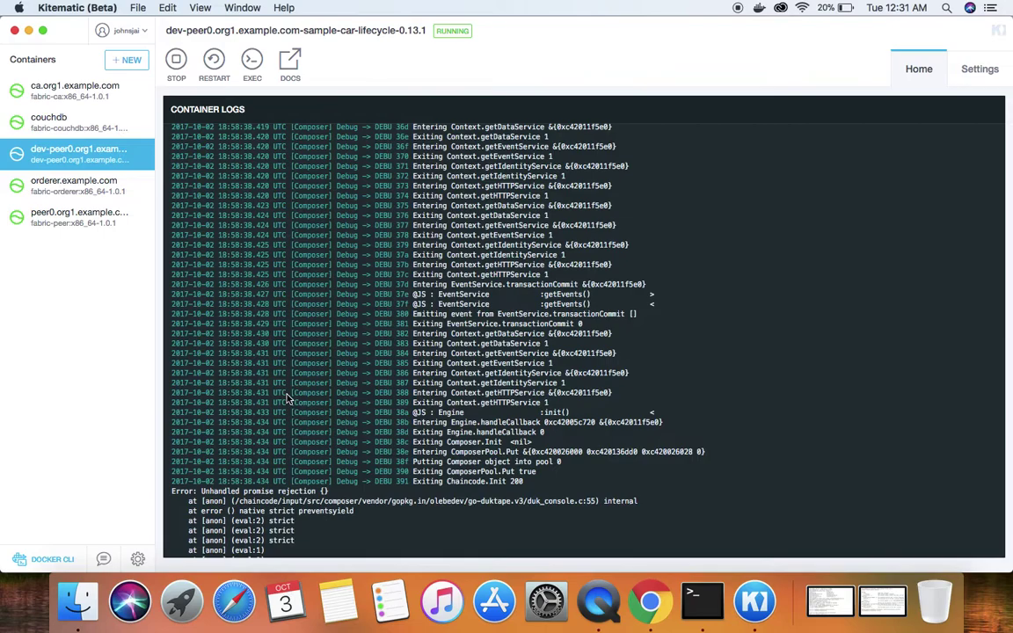
Switch to Terminal, abort the running composer network deploy command and clear the terminal output.
left_click(701, 599)
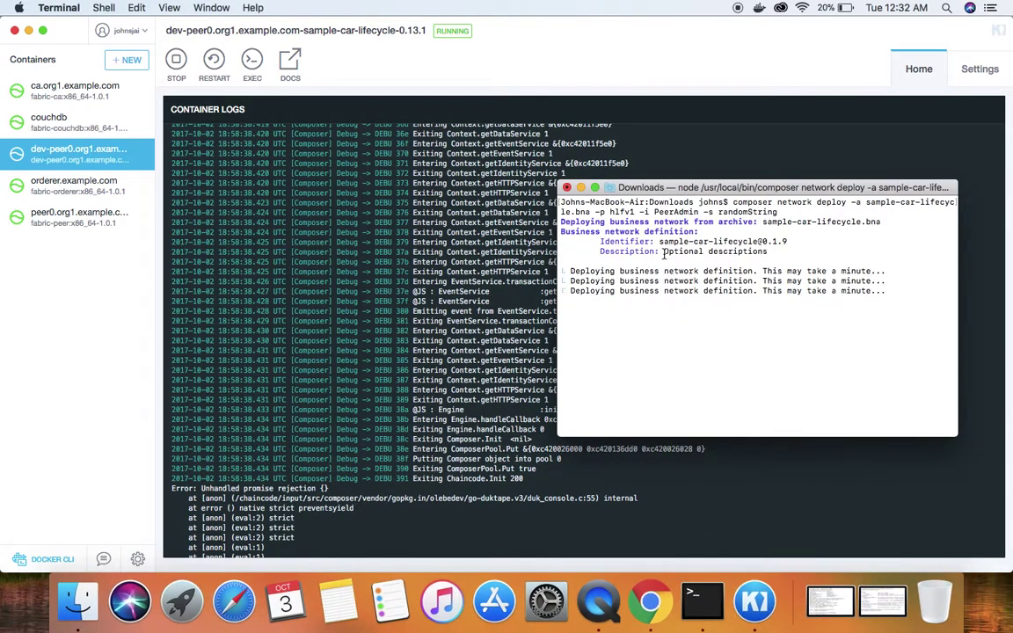
key("ctrl+c")
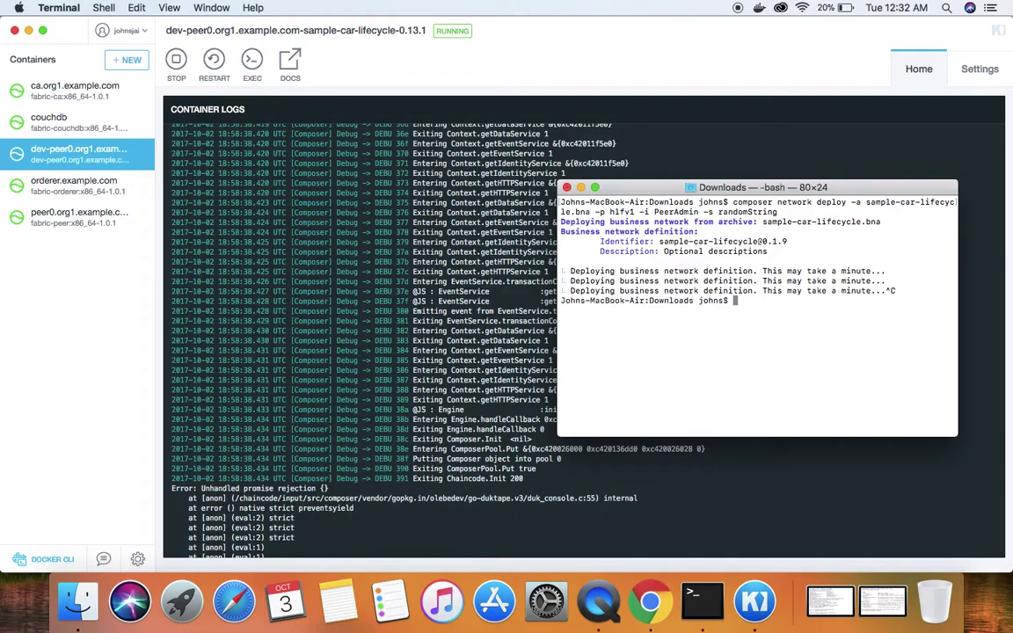
key("super+k")
type(",")
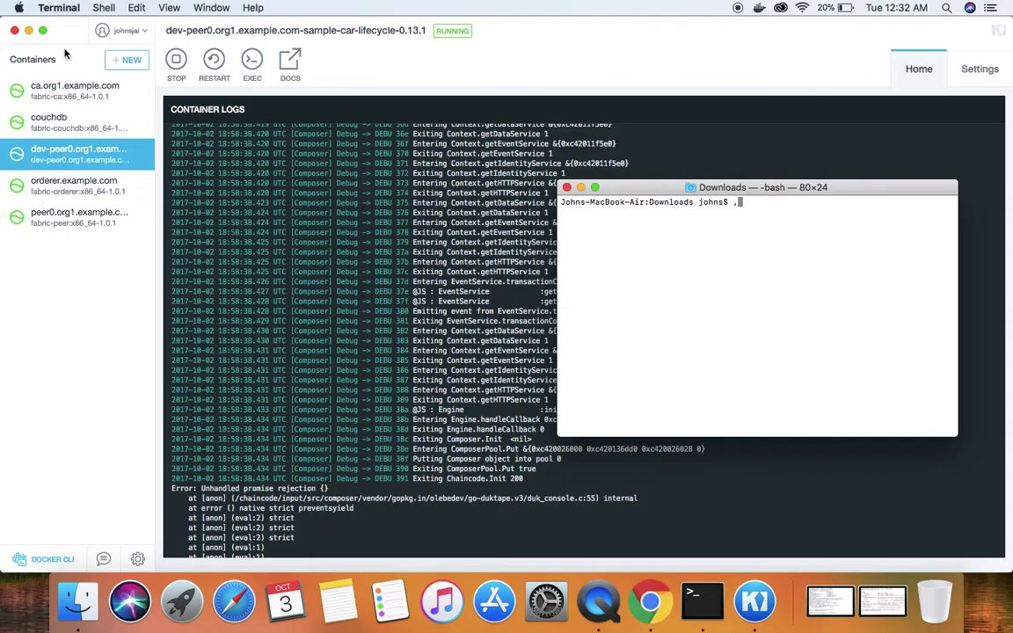
Close the Kitematic window and remove the stray comma from the Terminal prompt.
left_click(15, 44)
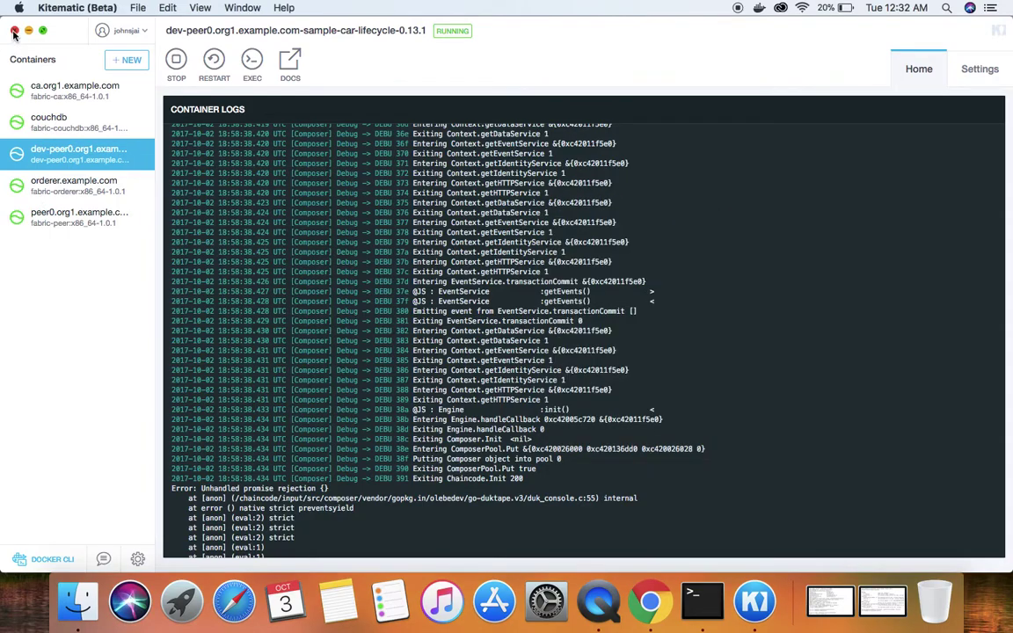
left_click(14, 31)
double_click(784, 310)
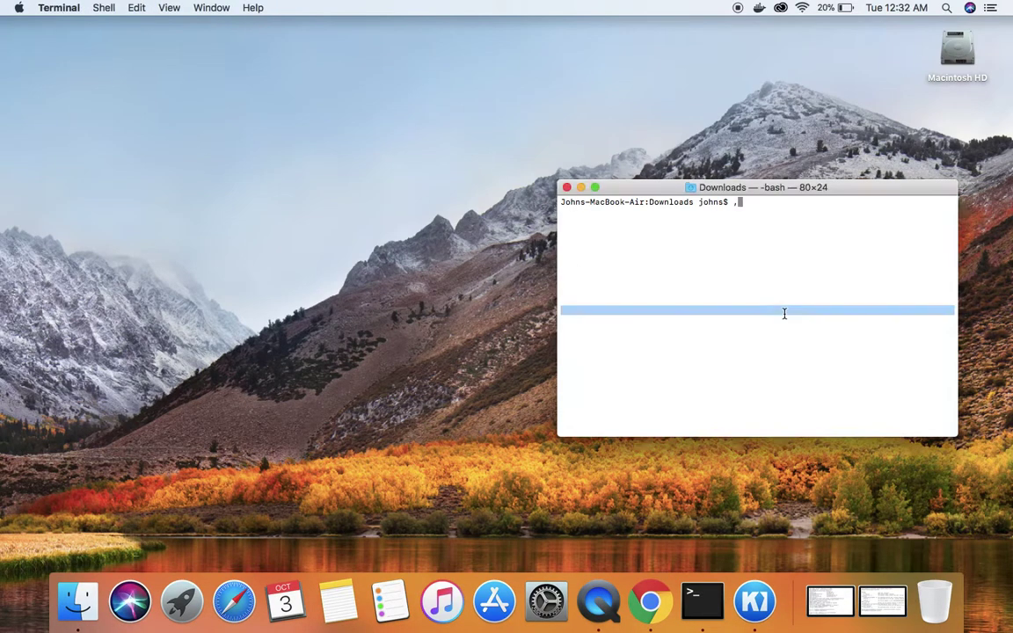
left_click(764, 364)
left_click(641, 589)
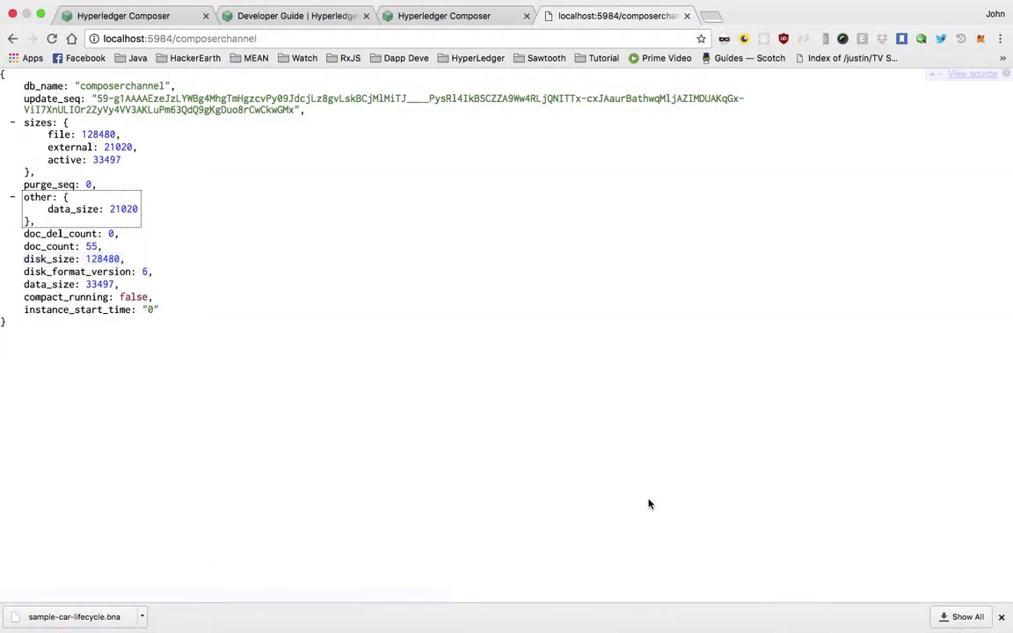
key("BackSpace")
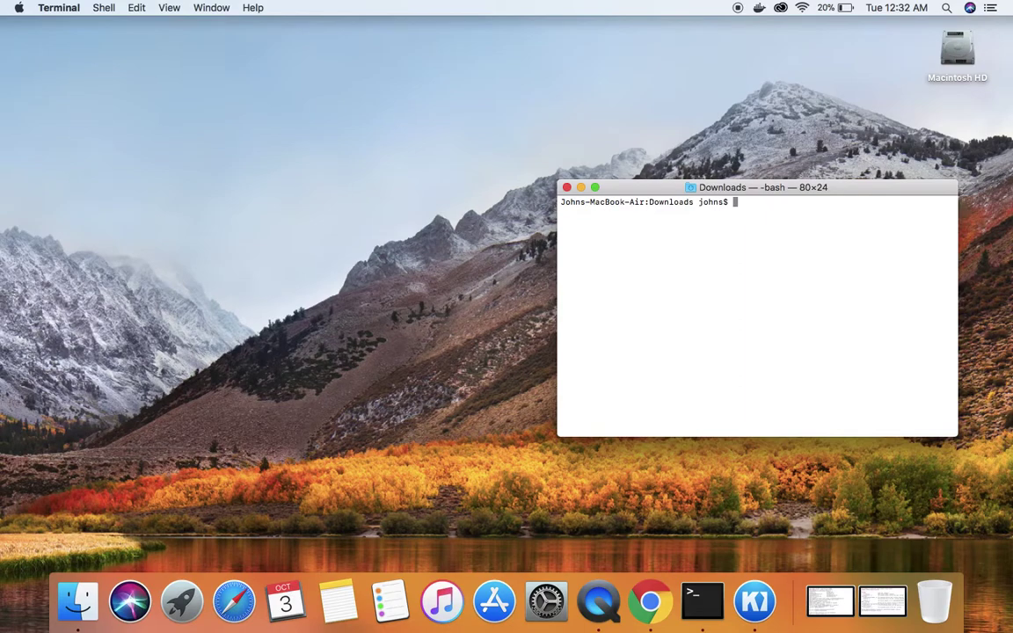
type("composer-r")
key("BackSpace")
key("BackSpace")
key("BackSpace")
key("BackSpace")
key("BackSpace")
key("BackSpace")
key("BackSpace")
key("BackSpace")
key("BackSpace")
key("BackSpace")
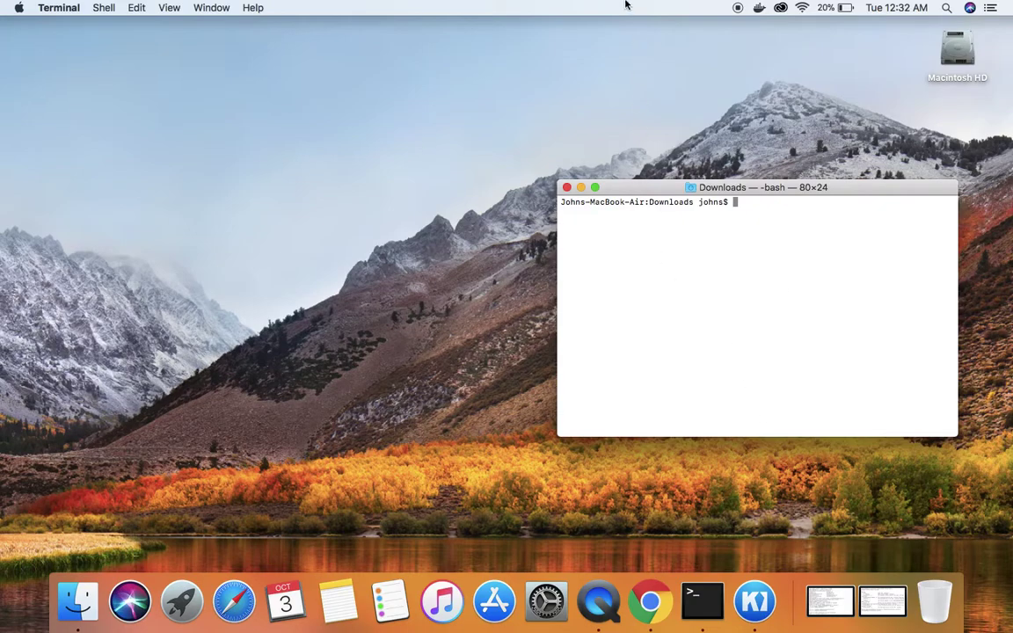